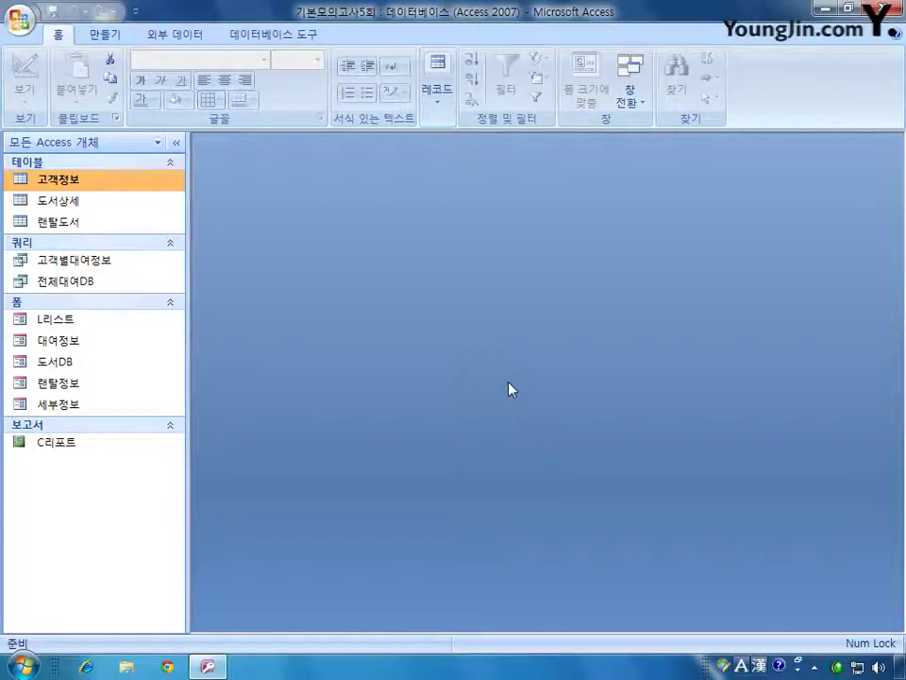
- Open the 고객정보 table in Design view and close the Property Sheet
{"action": "right_click", "coordinate": [90, 187]}
{"action": "left_click", "coordinate": [129, 219]}
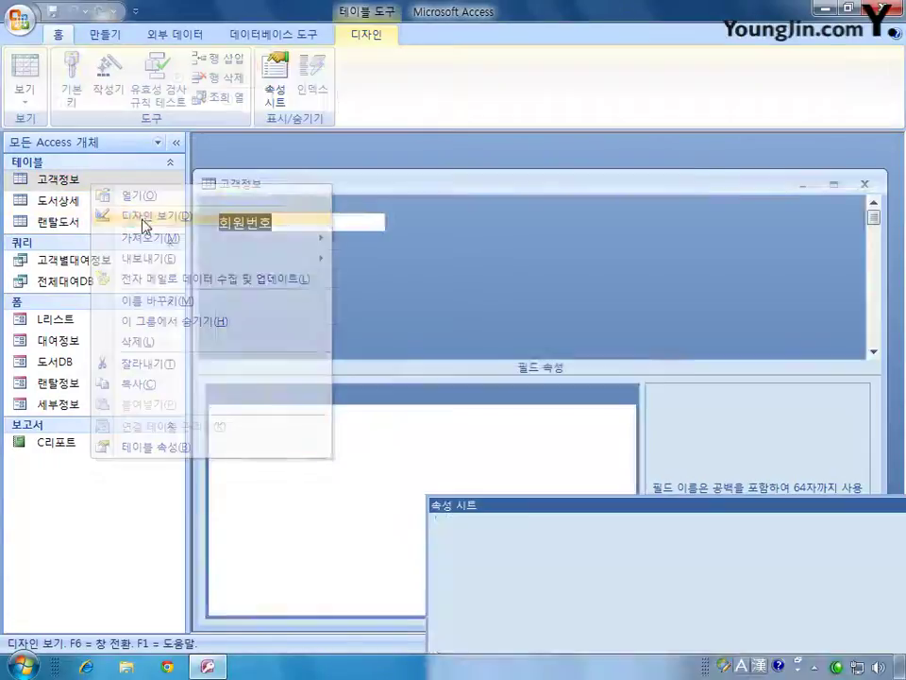
{"action": "left_click_drag", "start_coordinate": [621, 518], "coordinate": [535, 347]}
{"action": "left_click", "coordinate": [847, 337]}
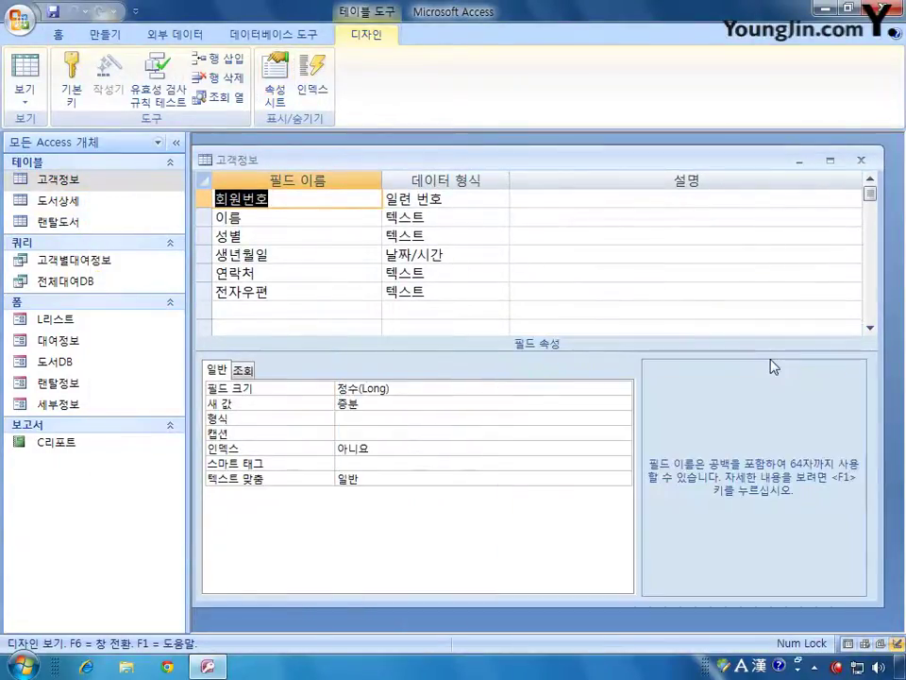
- Make 회원번호 the table's primary key, then select the 성별 row
{"action": "left_click", "coordinate": [200, 198]}
{"action": "right_click", "coordinate": [200, 199]}
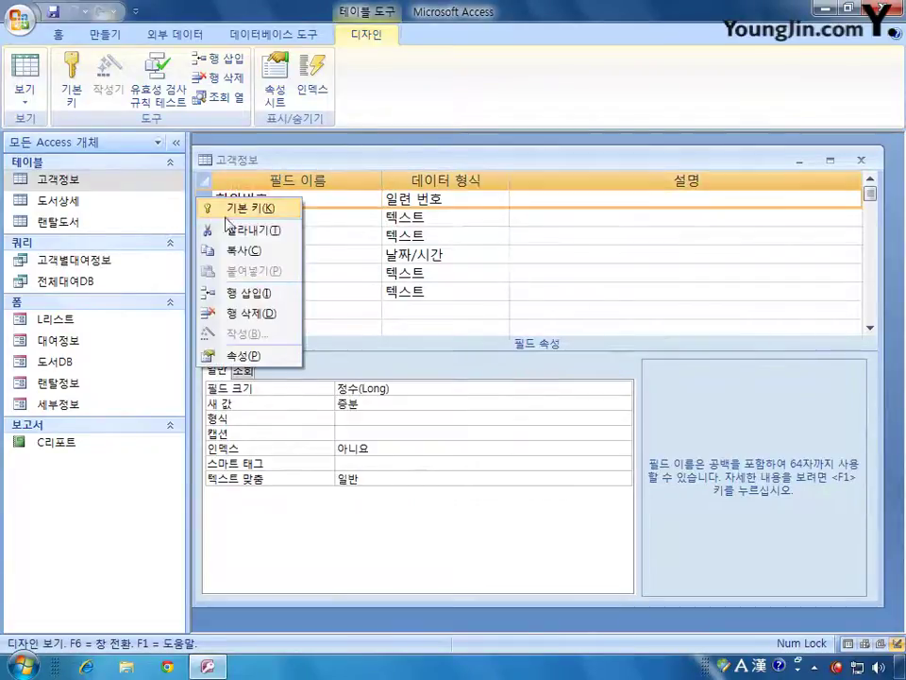
{"action": "left_click", "coordinate": [239, 207]}
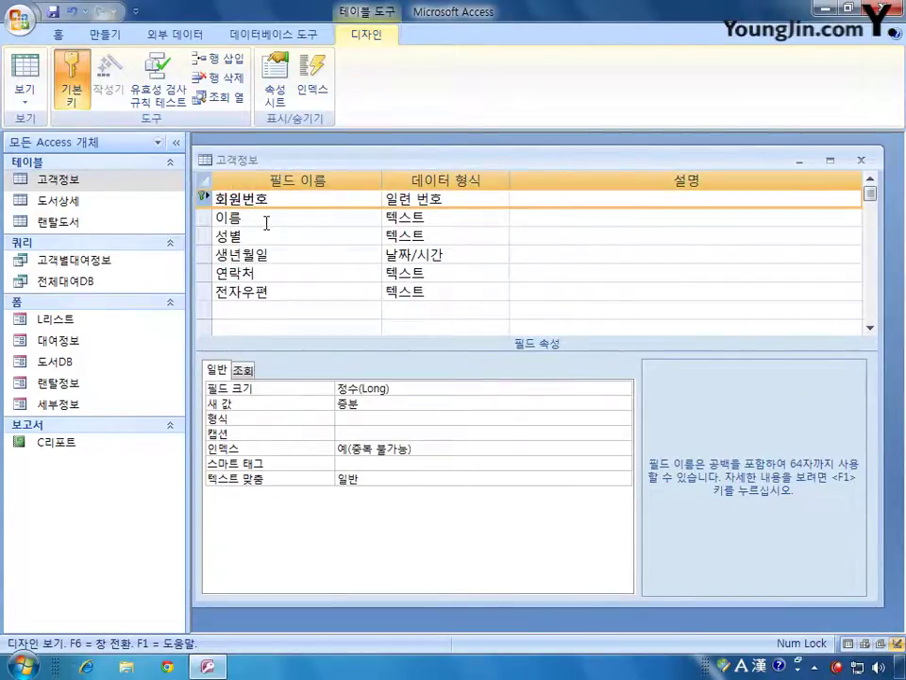
{"action": "left_click", "coordinate": [207, 237]}
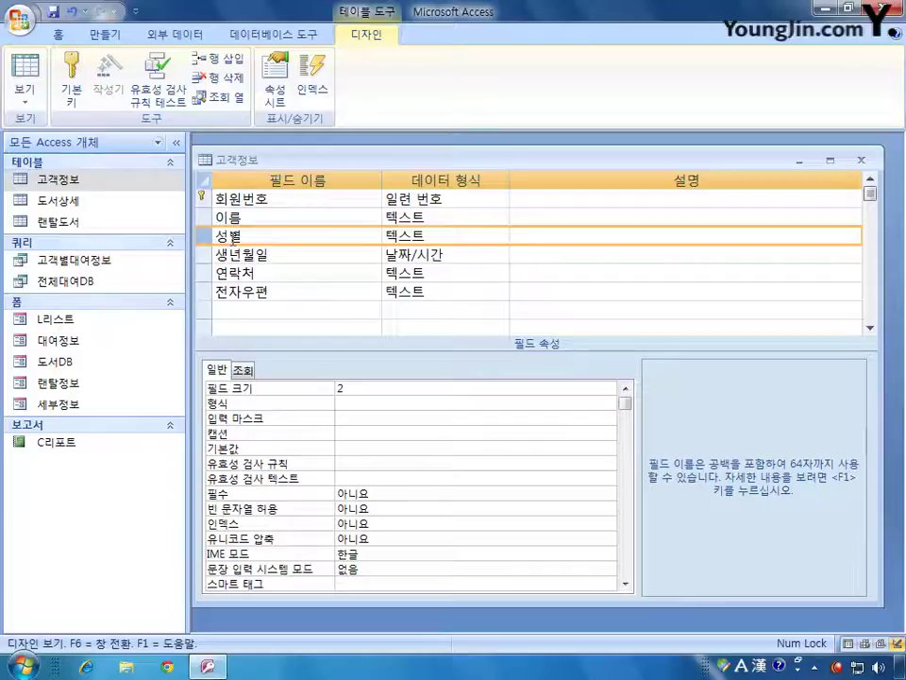
- Enter the validation rule '남 or 여' for the 성별 field
{"action": "left_click", "coordinate": [340, 463]}
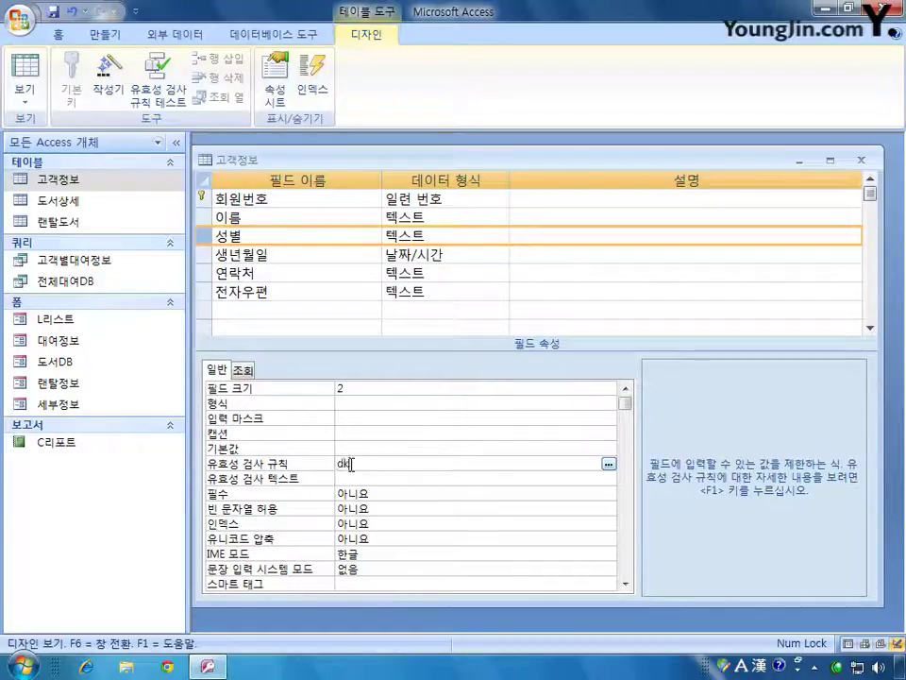
{"action": "type", "text": "dk"}
{"action": "key", "text": "BackSpace"}
{"action": "key", "text": "BackSpace"}
{"action": "key", "text": "Hangul"}
{"action": "type", "text": "남"}
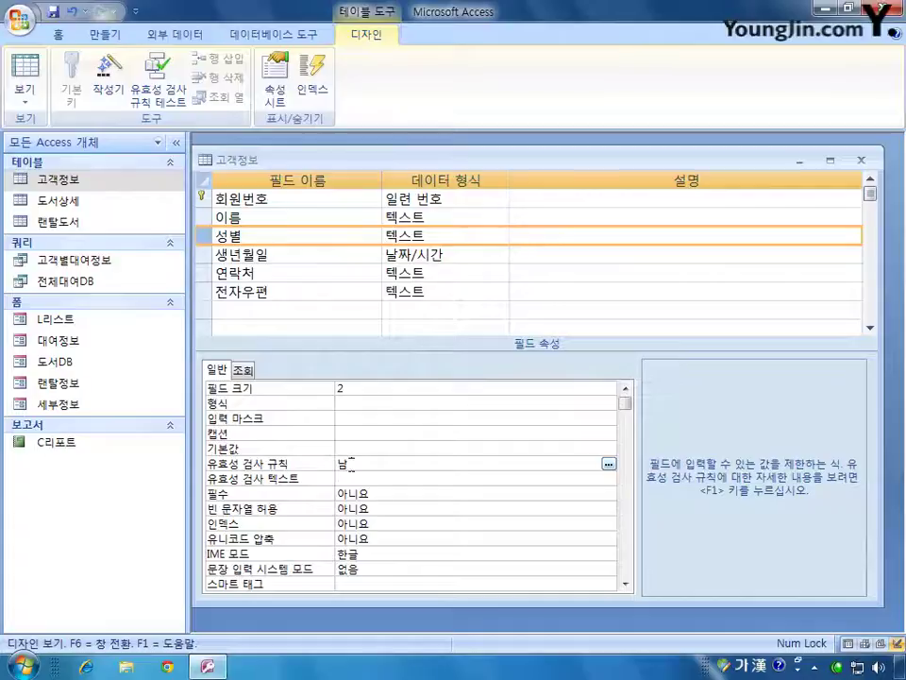
{"action": "key", "text": "Hangul"}
{"action": "type", "text": "ordu"}
{"action": "key", "text": "BackSpace"}
{"action": "key", "text": "BackSpace"}
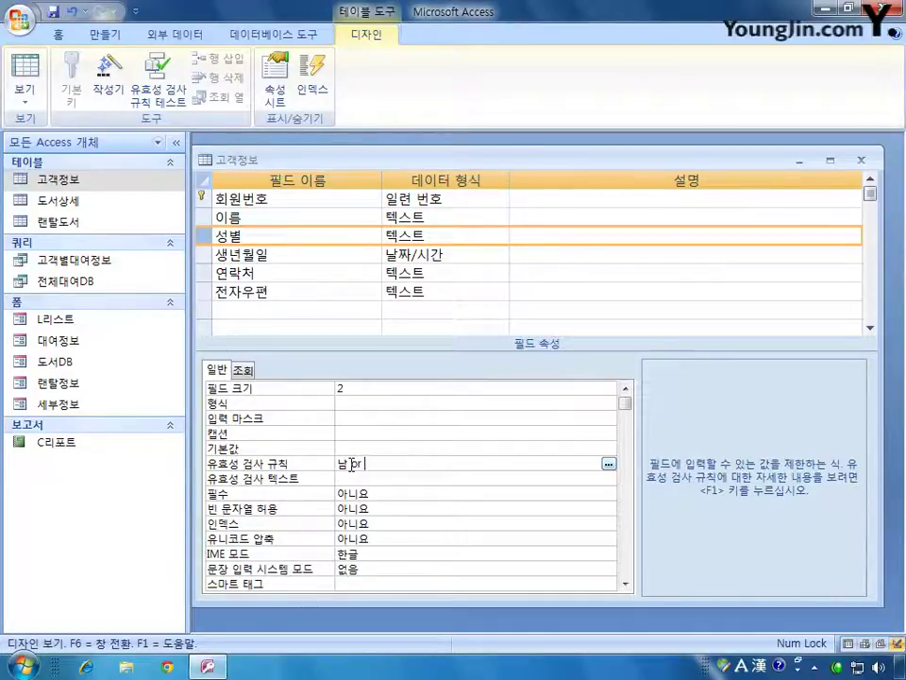
{"action": "key", "text": "Hangul"}
{"action": "type", "text": "여"}
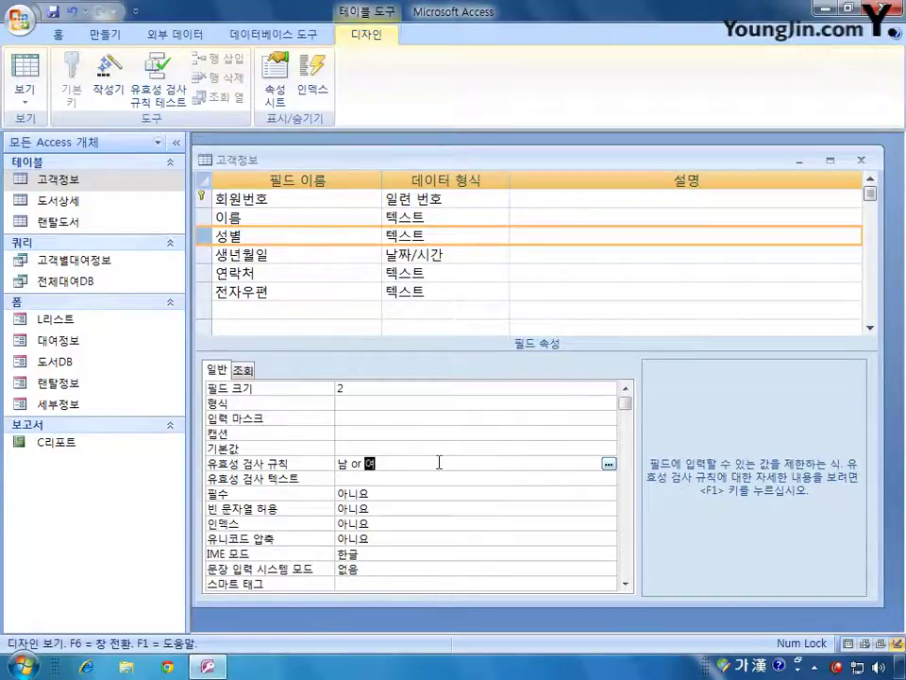
{"action": "left_click", "coordinate": [206, 257]}
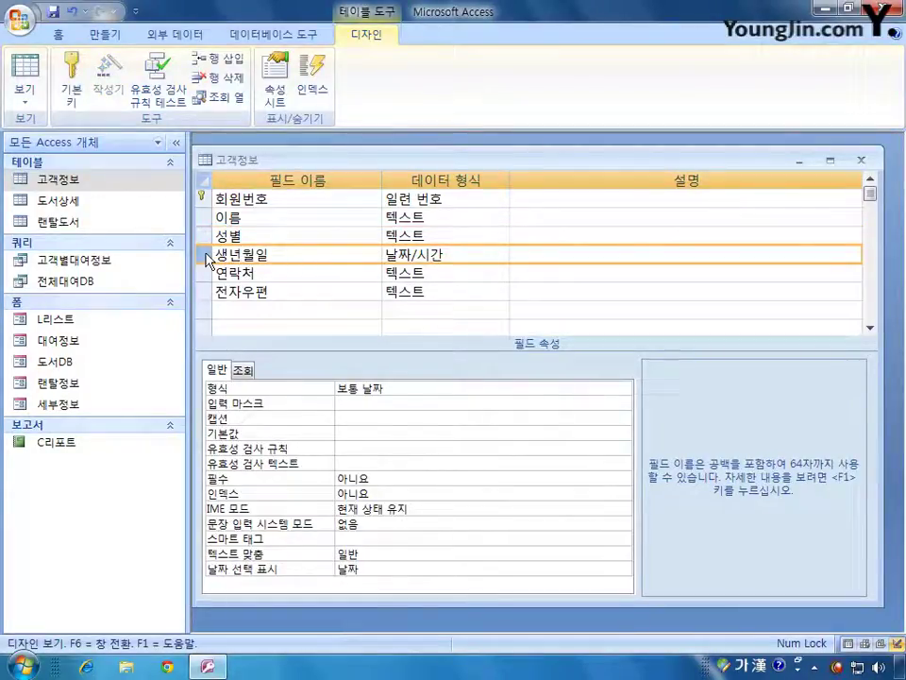
- Set the 생년월일 field's 필수 property to 예
{"action": "left_click", "coordinate": [408, 481]}
{"action": "left_click", "coordinate": [624, 479]}
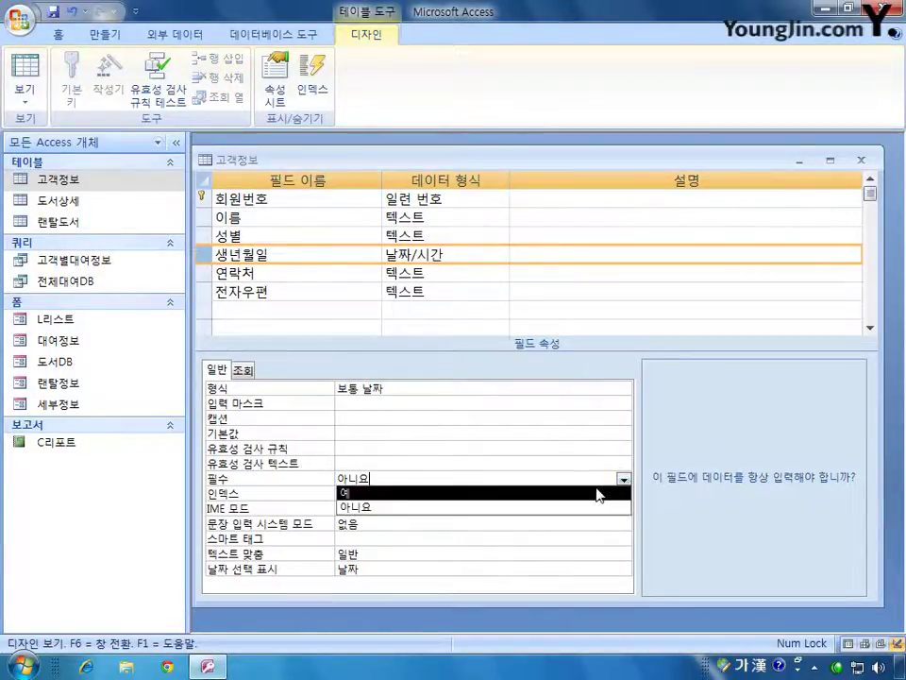
{"action": "left_click", "coordinate": [597, 488]}
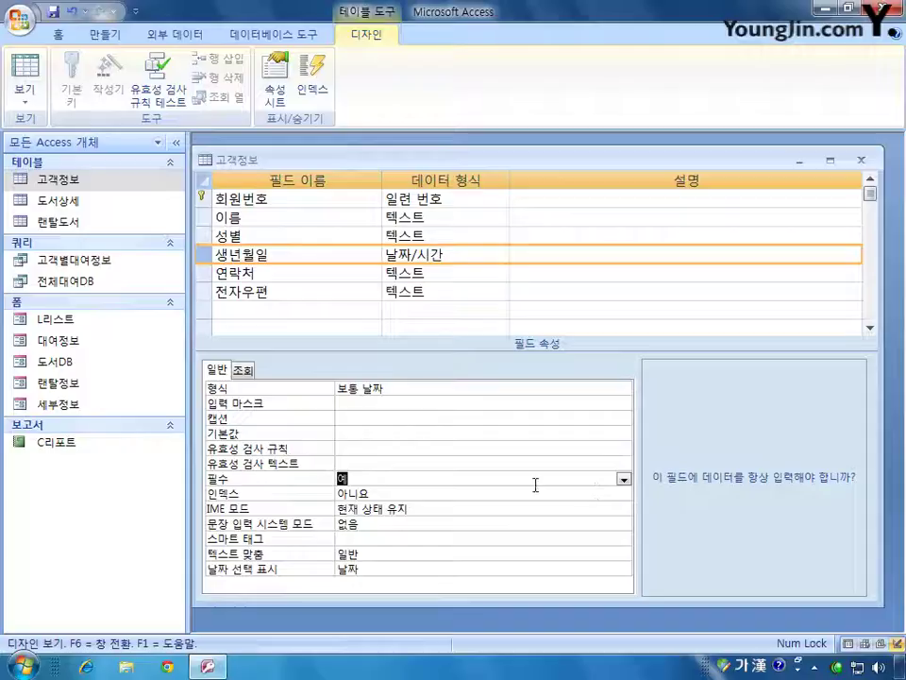
- Give the 이름 field an index of 예(중복 가능)
{"action": "left_click", "coordinate": [205, 220]}
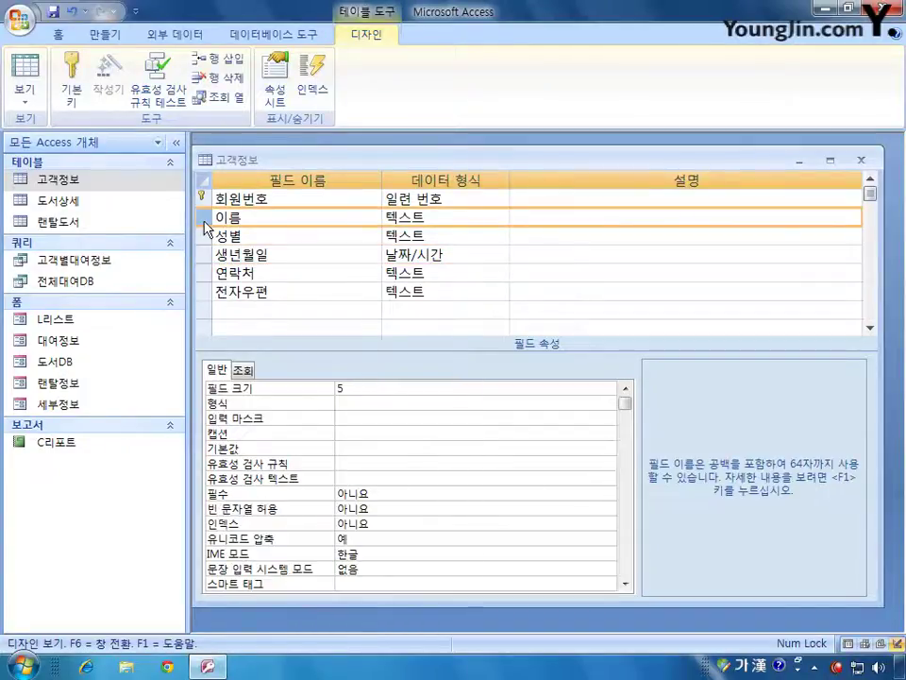
{"action": "left_click", "coordinate": [418, 522]}
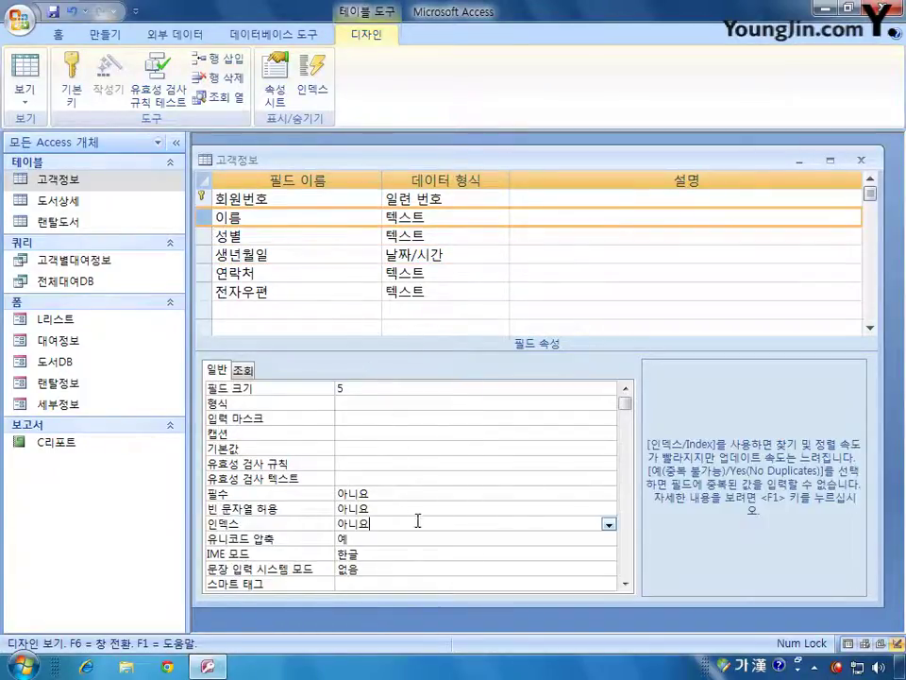
{"action": "left_click", "coordinate": [609, 527]}
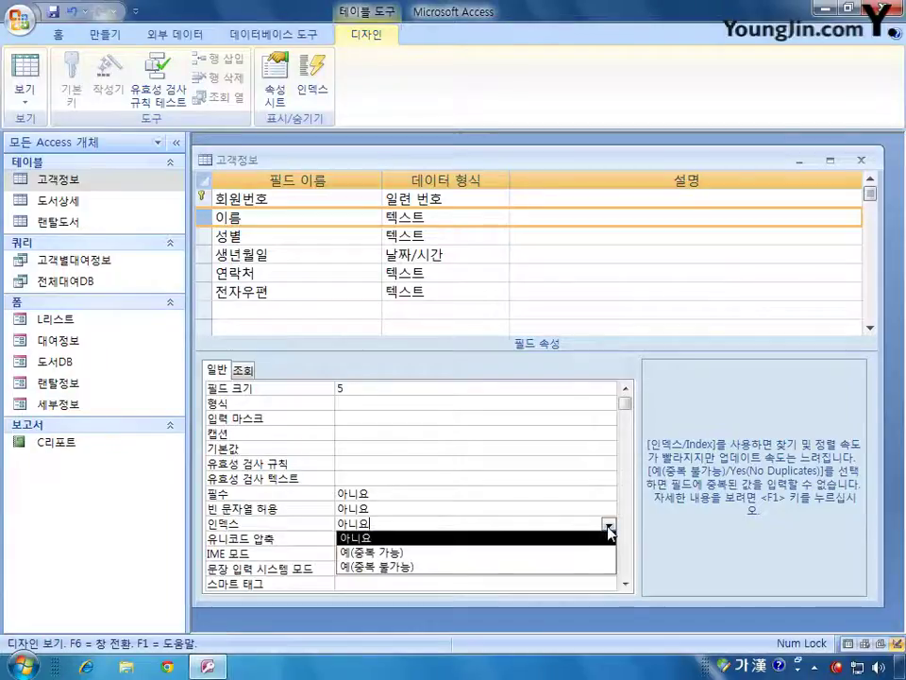
{"action": "left_click", "coordinate": [582, 554]}
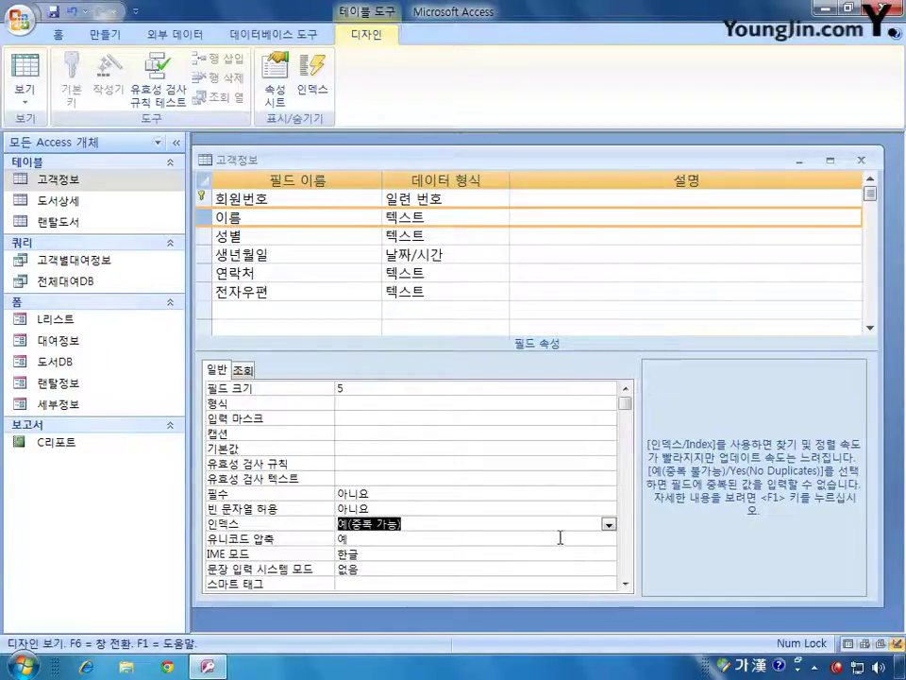
{"action": "left_click", "coordinate": [202, 294]}
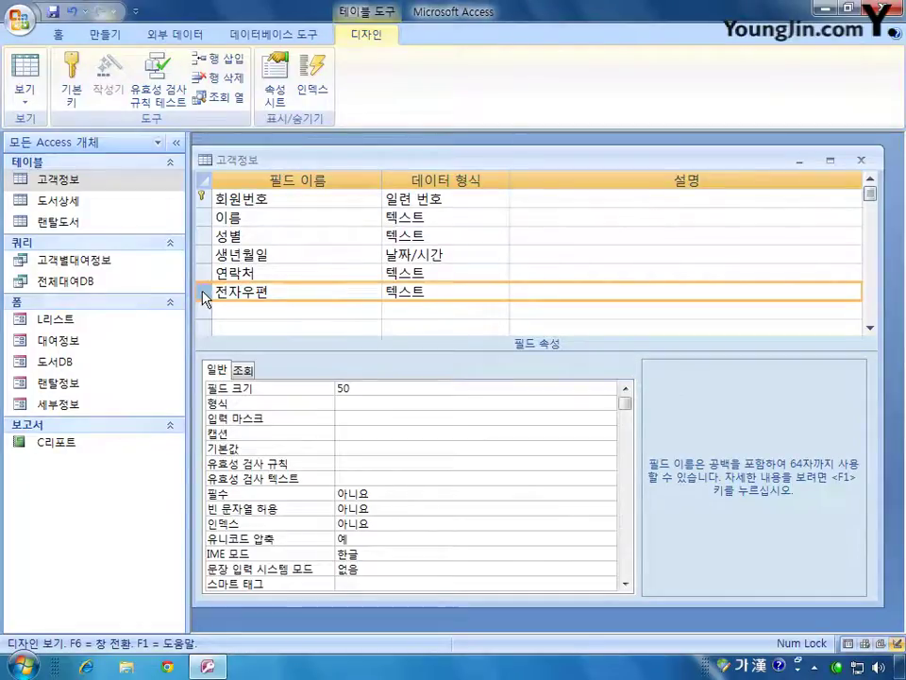
- Change the 전자우편 field's data type to 하이퍼링크
{"action": "left_click", "coordinate": [446, 294]}
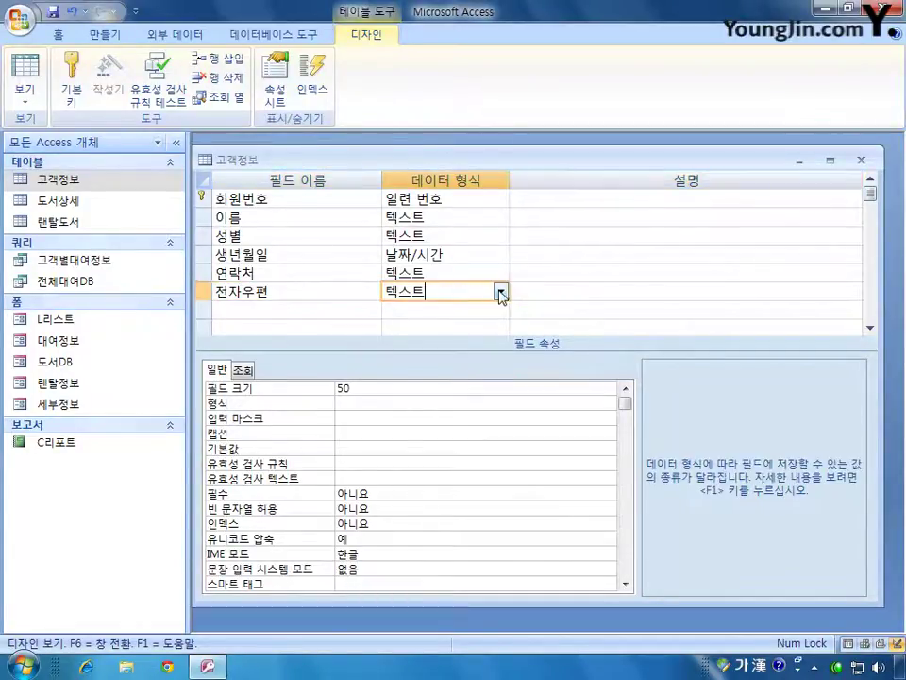
{"action": "left_click", "coordinate": [500, 293]}
{"action": "left_click", "coordinate": [478, 457]}
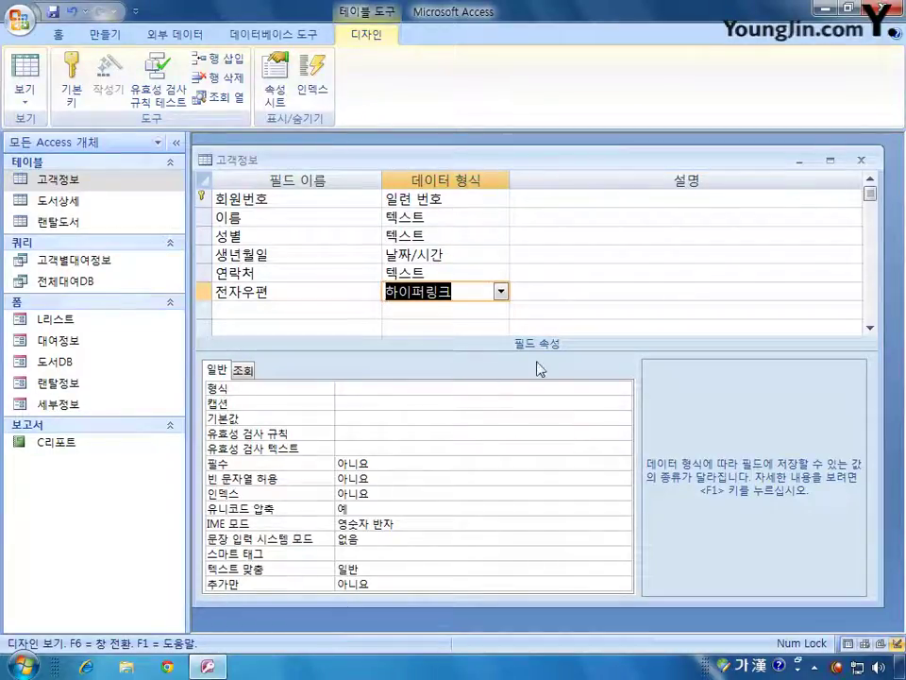
- Close the 고객정보 table design, saving the changes and accepting the integrity check
{"action": "left_click", "coordinate": [855, 165]}
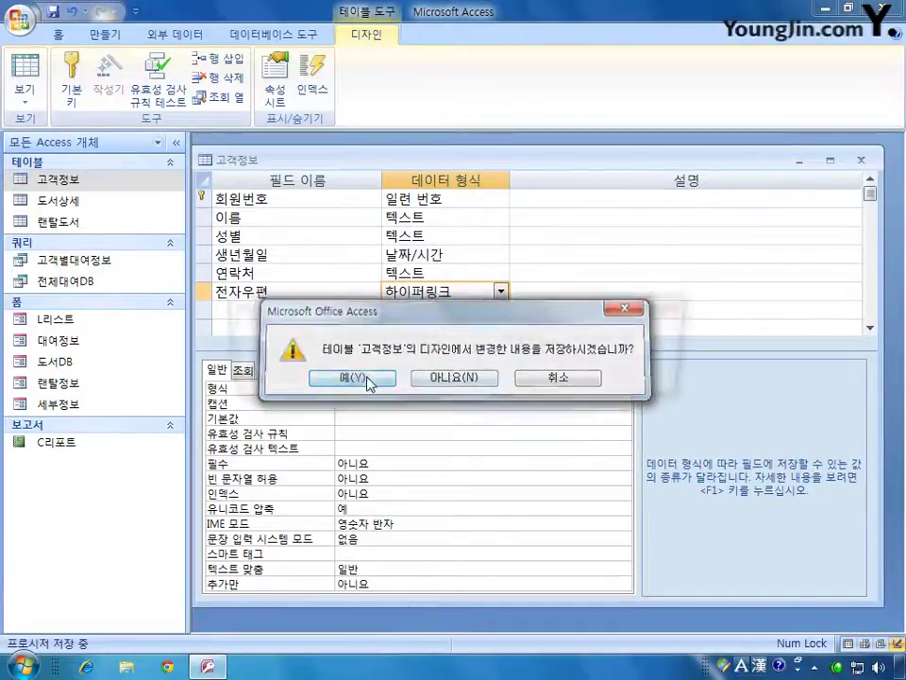
{"action": "left_click", "coordinate": [351, 378]}
{"action": "left_click", "coordinate": [381, 379]}
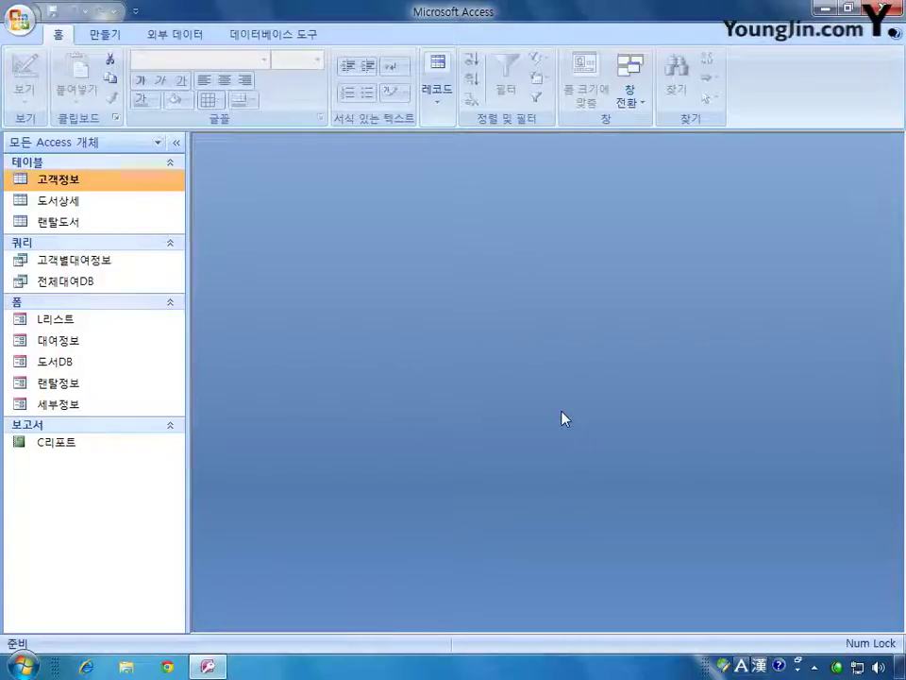
- Start an Excel import from 외부 데이터, set to create a linked table
{"action": "left_click", "coordinate": [196, 35]}
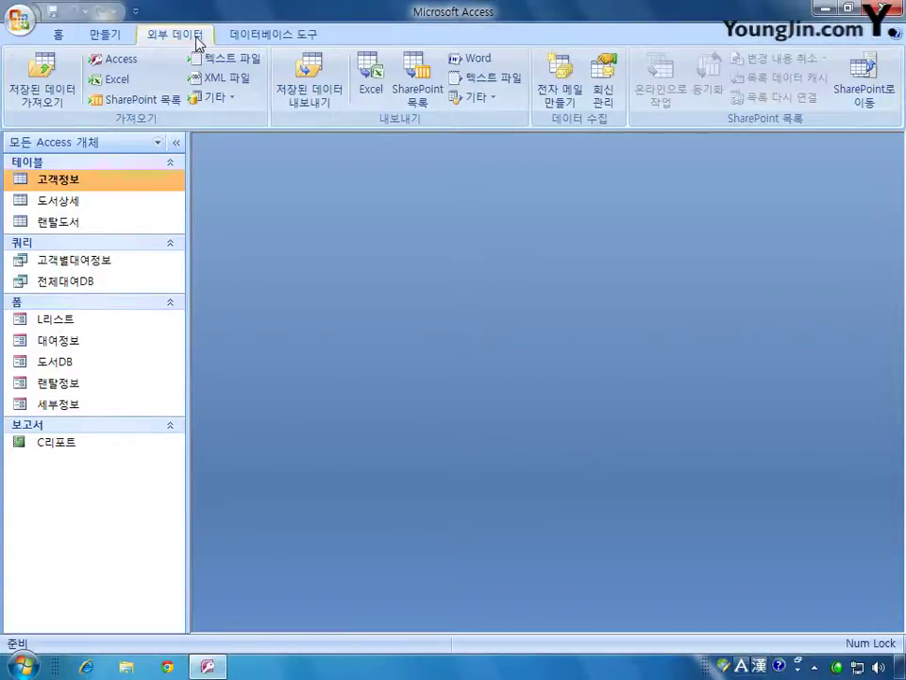
{"action": "left_click", "coordinate": [123, 80]}
{"action": "left_click_drag", "start_coordinate": [490, 113], "coordinate": [512, 120]}
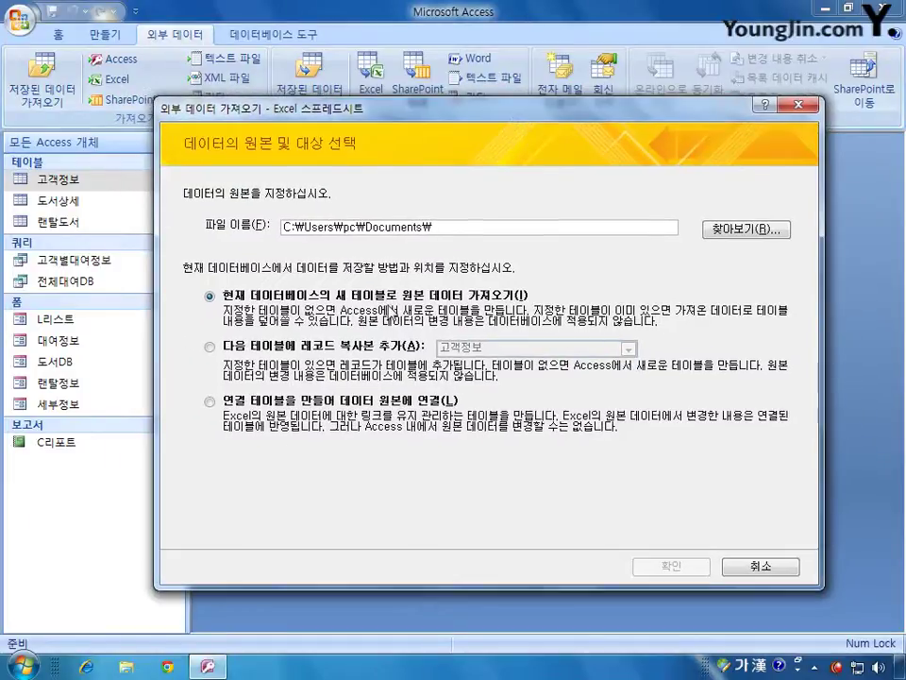
{"action": "left_click", "coordinate": [209, 400]}
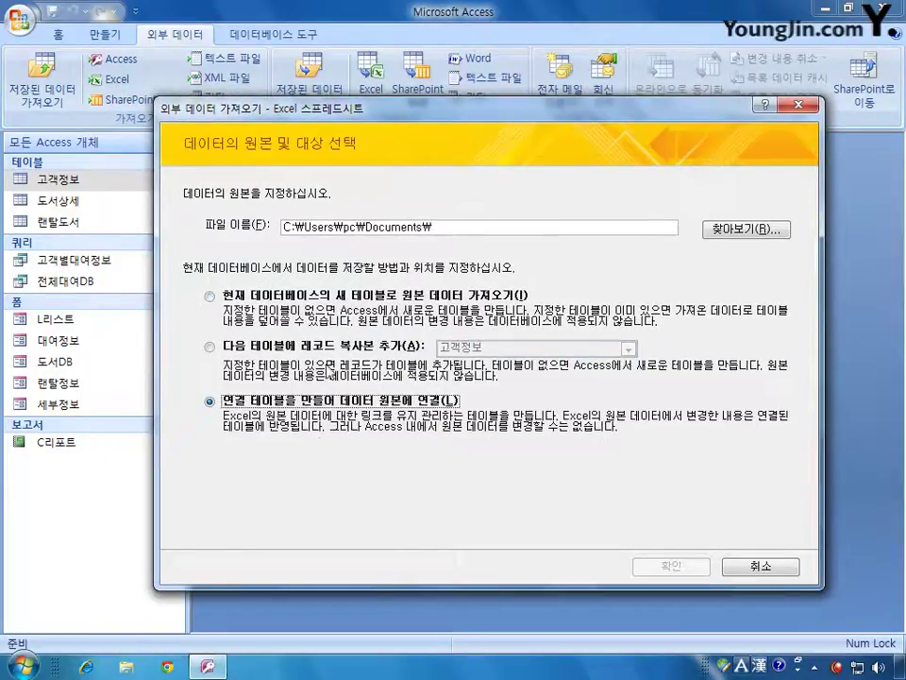
- Browse to C:\2015컴활1급\데이터베이스\모의고사 and choose 리스트.xlsx as the source
{"action": "left_click", "coordinate": [747, 233]}
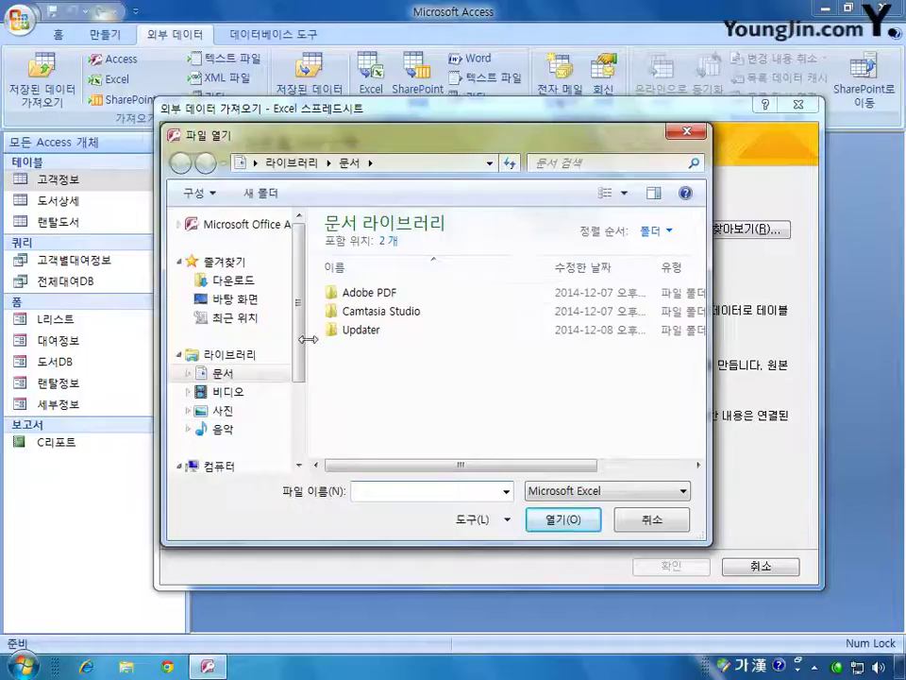
{"action": "scroll", "coordinate": [274, 397], "scroll_direction": "down", "scroll_amount": 2}
{"action": "left_click", "coordinate": [275, 386]}
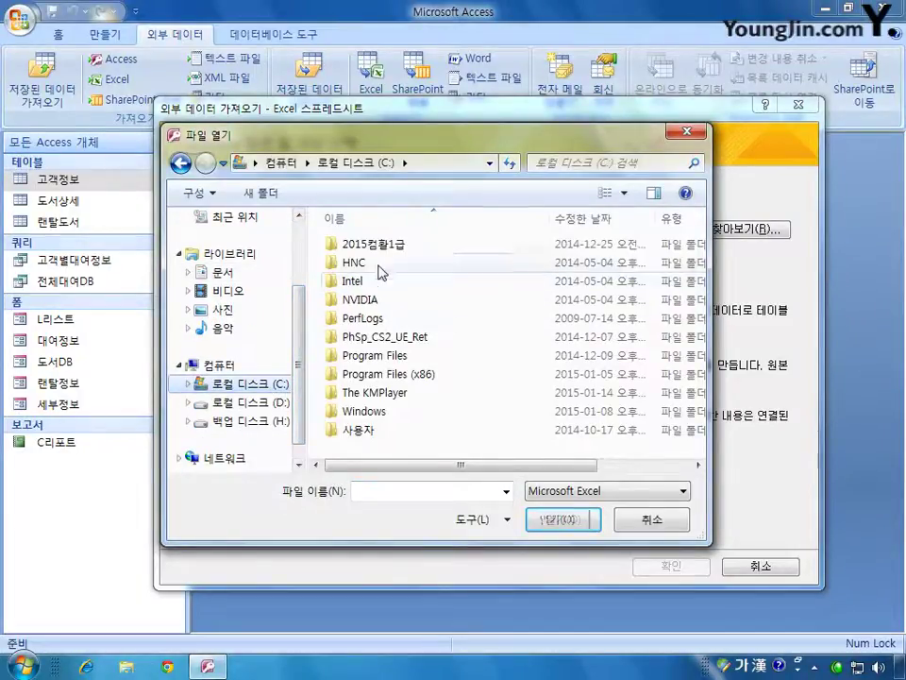
{"action": "double_click", "coordinate": [363, 243]}
{"action": "double_click", "coordinate": [374, 244]}
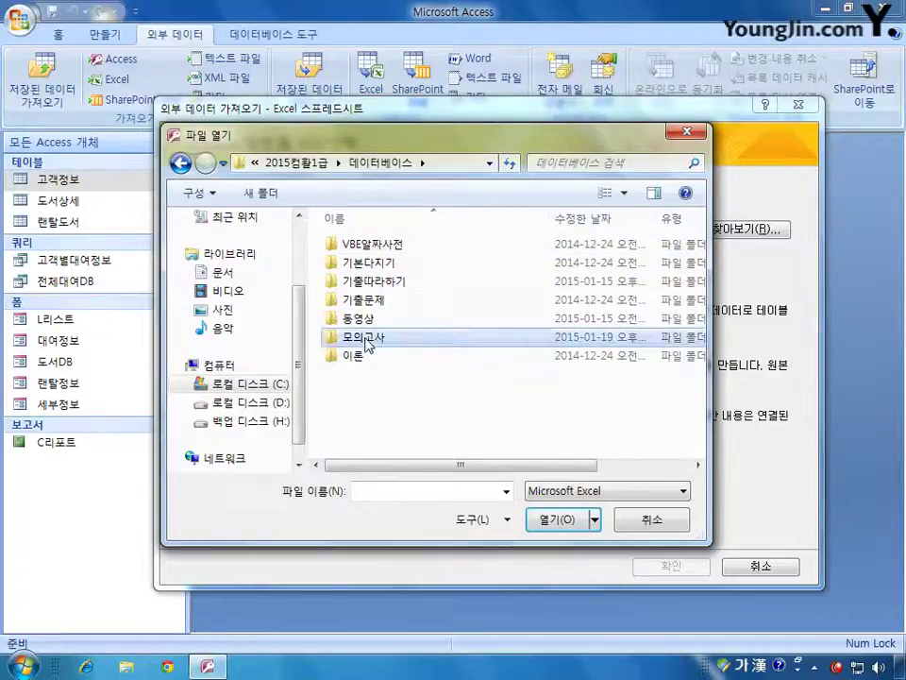
{"action": "double_click", "coordinate": [357, 337]}
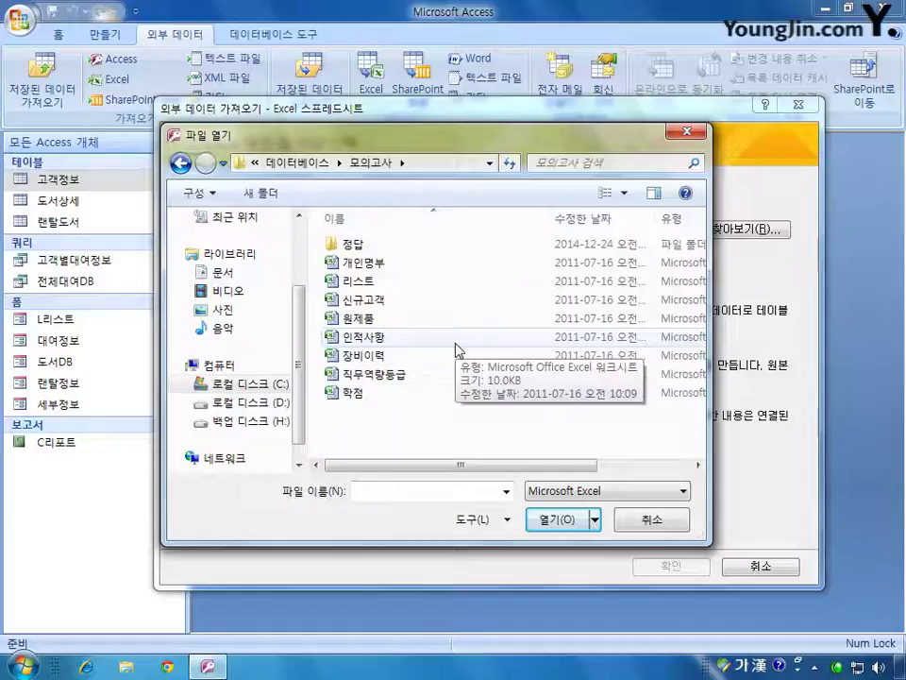
{"action": "double_click", "coordinate": [359, 281]}
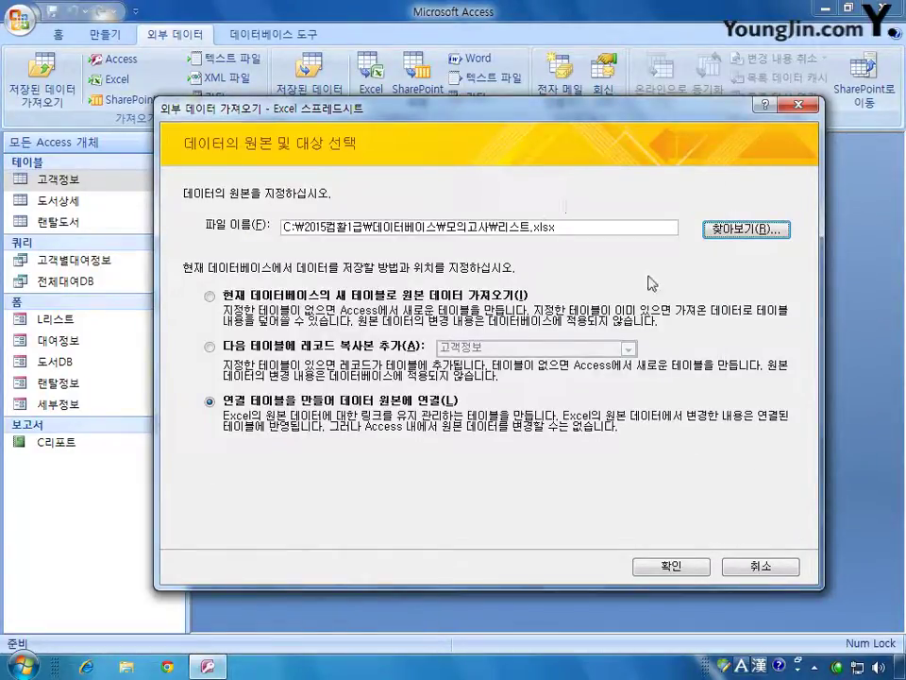
- Link the 회원목록 worksheet with first-row headings as the table 고객리스트
{"action": "left_click", "coordinate": [667, 563]}
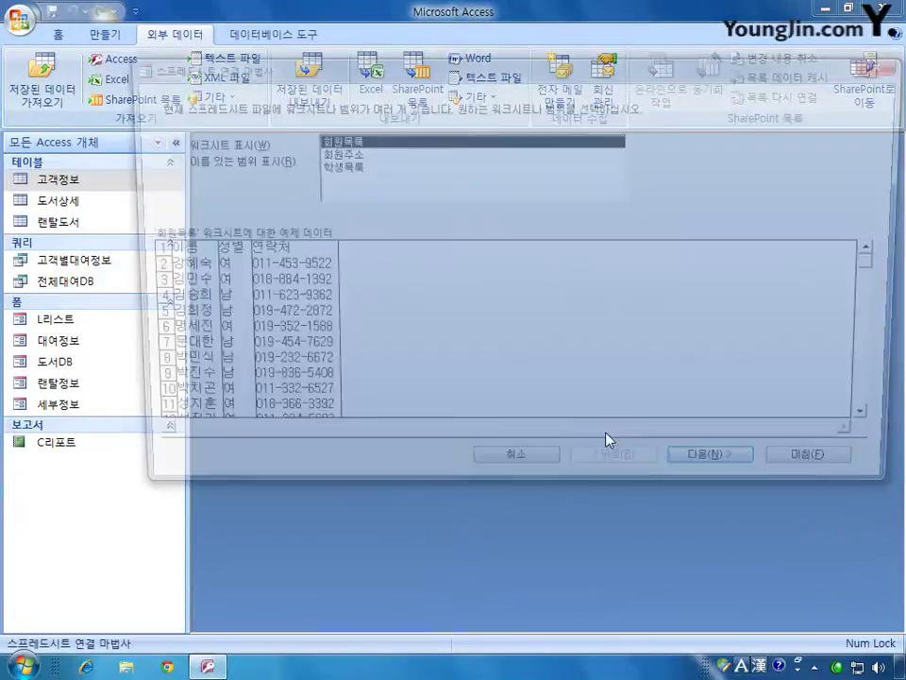
{"action": "left_click_drag", "start_coordinate": [529, 74], "coordinate": [469, 145]}
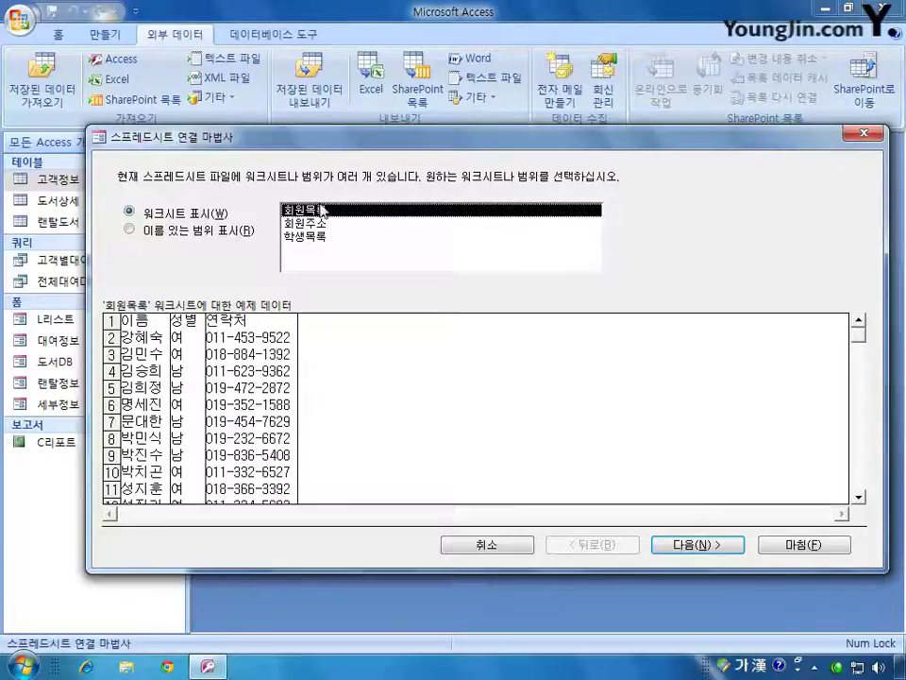
{"action": "left_click", "coordinate": [710, 557]}
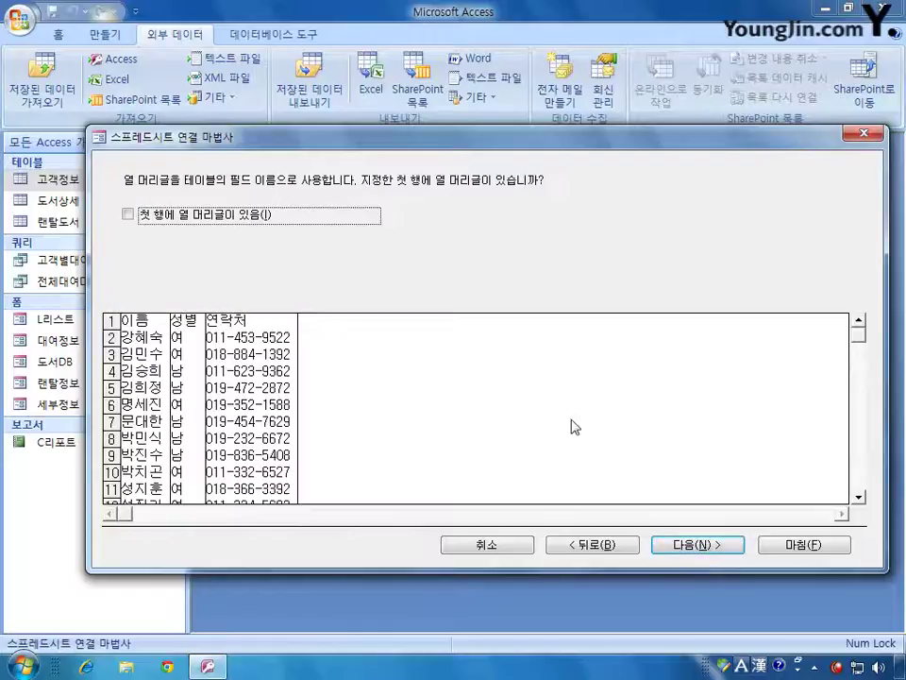
{"action": "left_click", "coordinate": [215, 218]}
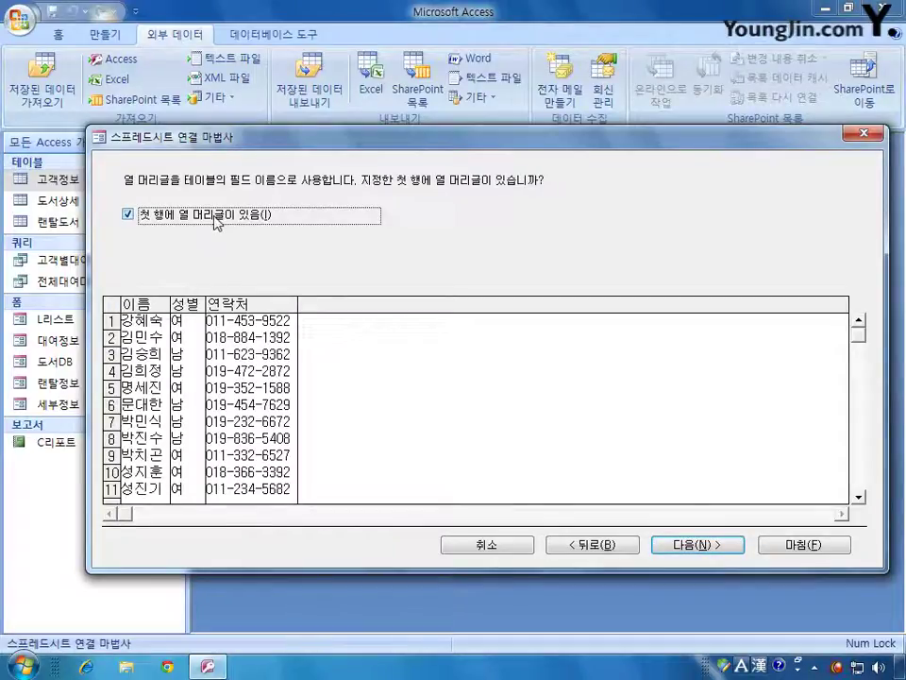
{"action": "left_click", "coordinate": [713, 552]}
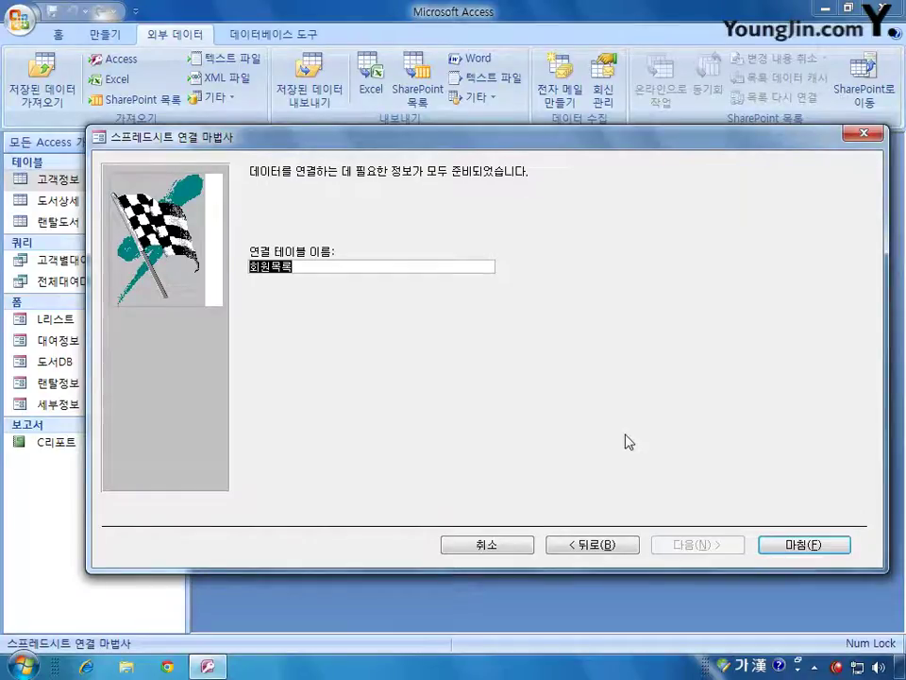
{"action": "type", "text": "고객리스트"}
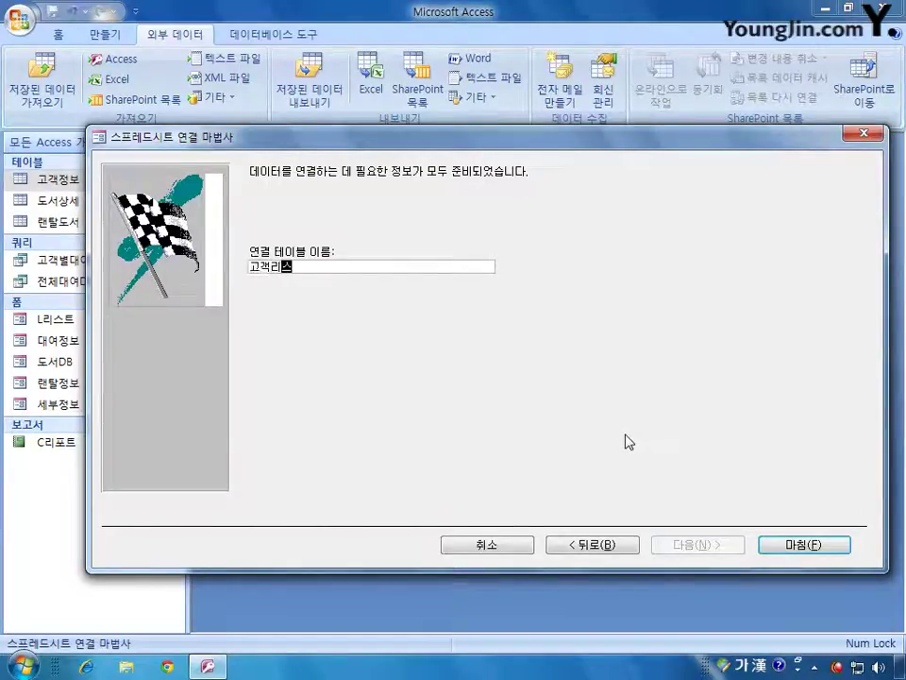
{"action": "left_click", "coordinate": [805, 546]}
{"action": "left_click", "coordinate": [467, 382]}
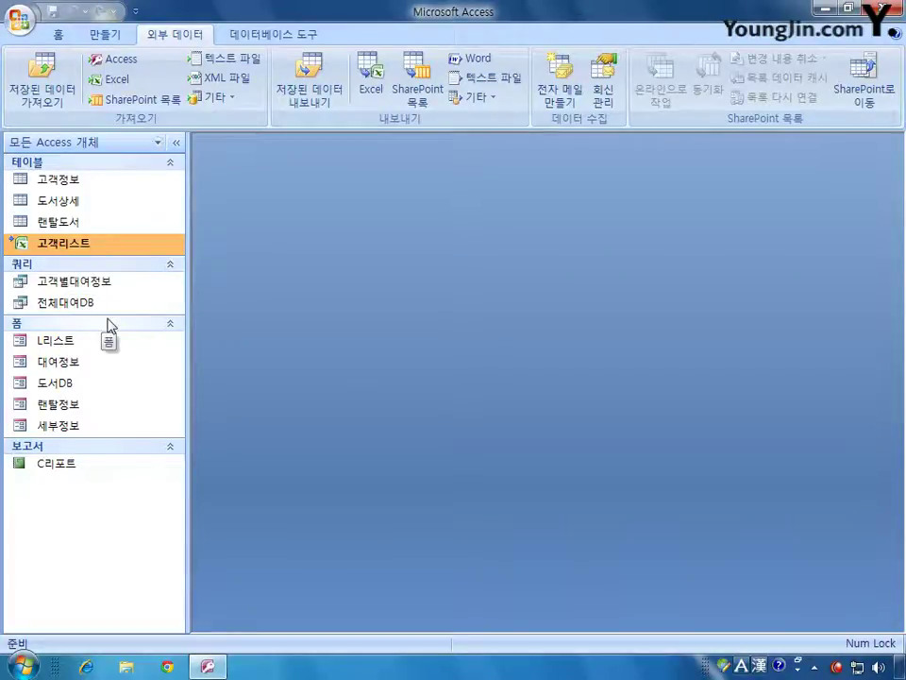
- Open the Relationships window from Database Tools and resize it
{"action": "left_click", "coordinate": [269, 35]}
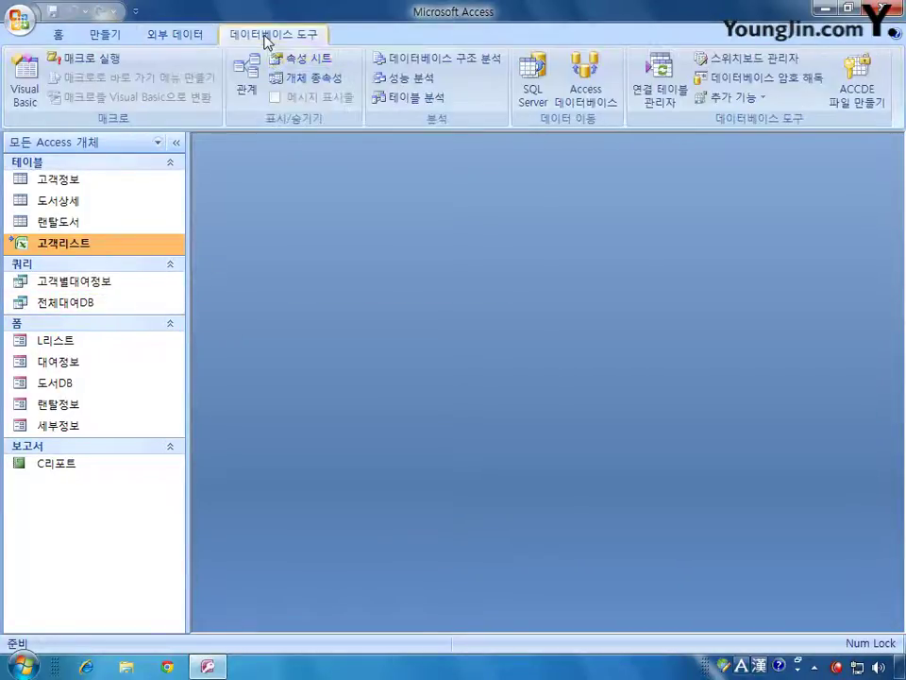
{"action": "left_click", "coordinate": [245, 94]}
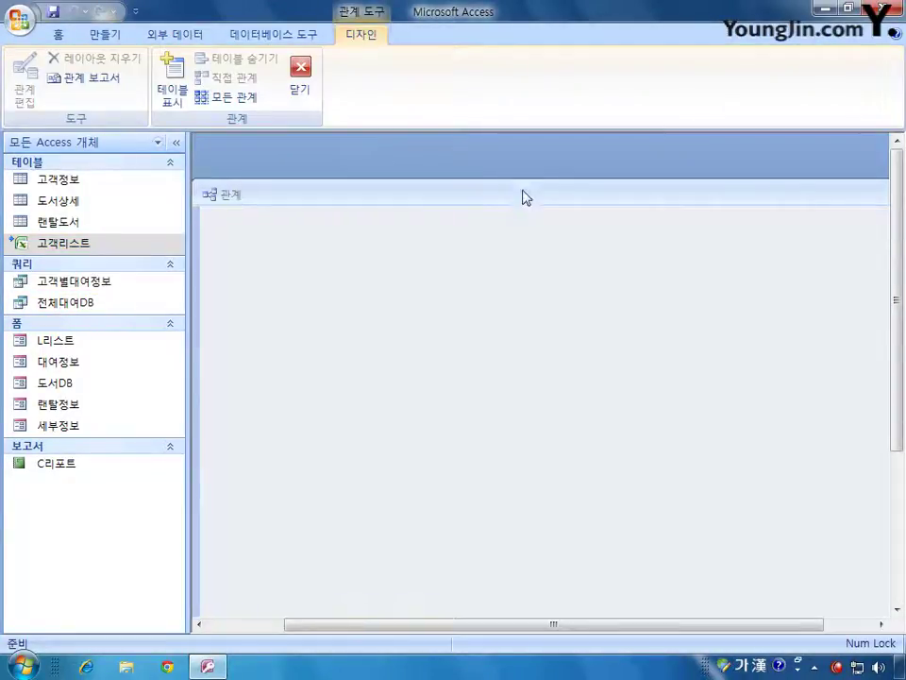
{"action": "left_click_drag", "start_coordinate": [196, 179], "coordinate": [546, 353]}
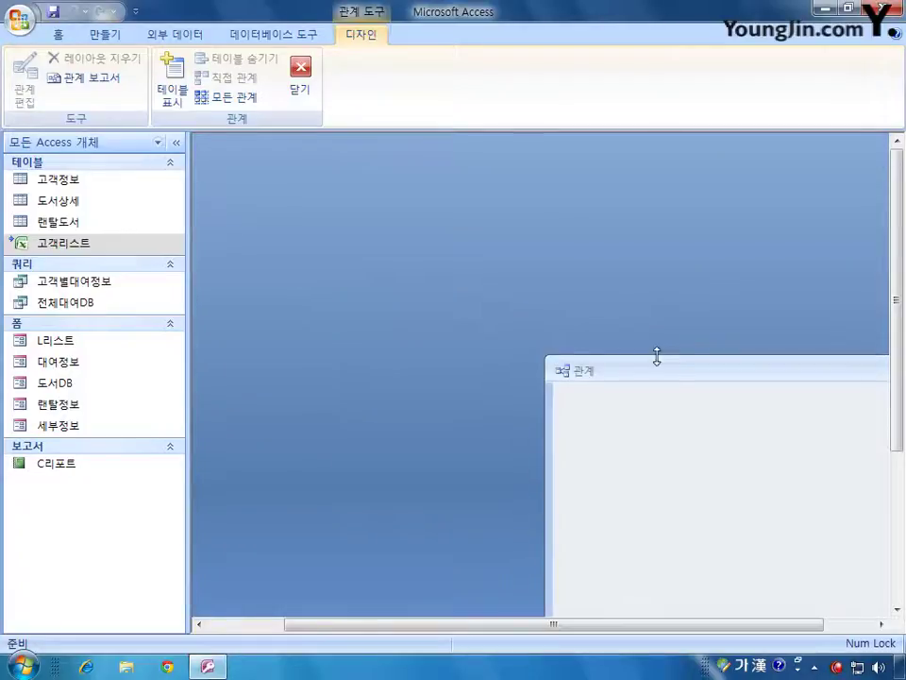
{"action": "left_click_drag", "start_coordinate": [658, 359], "coordinate": [358, 180]}
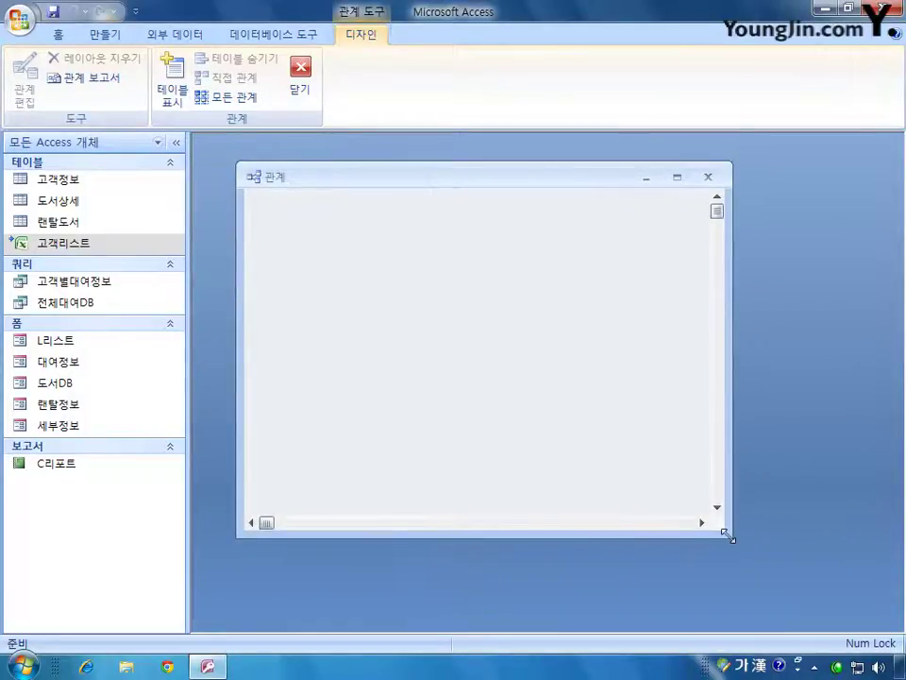
{"action": "left_click_drag", "start_coordinate": [732, 536], "coordinate": [858, 531]}
- Add the 랜탈도서, 고객정보 and 도서상세 tables through Show Table
{"action": "right_click", "coordinate": [391, 253]}
{"action": "left_click", "coordinate": [461, 266]}
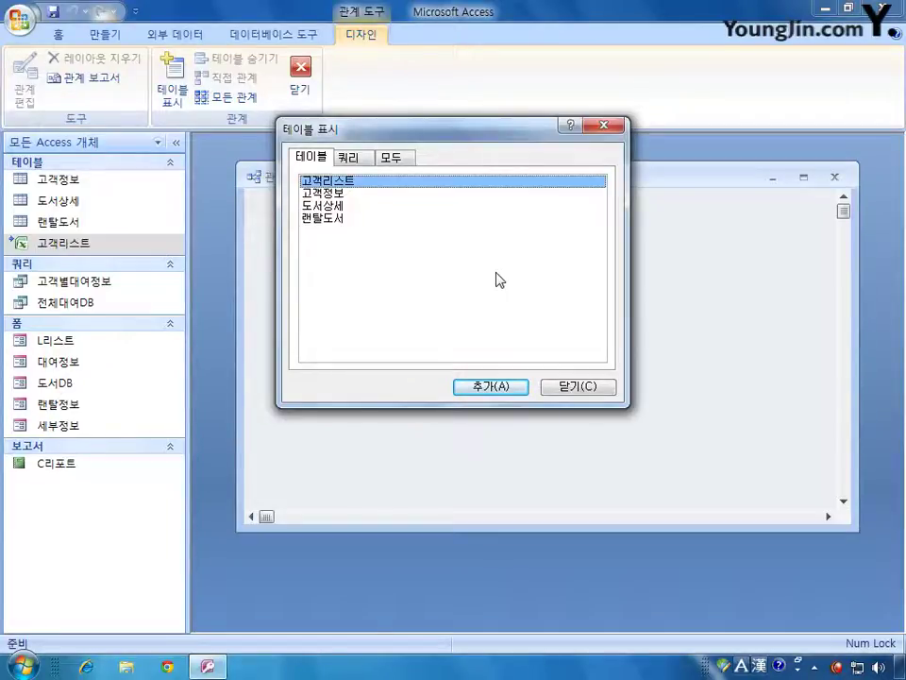
{"action": "left_click", "coordinate": [342, 220]}
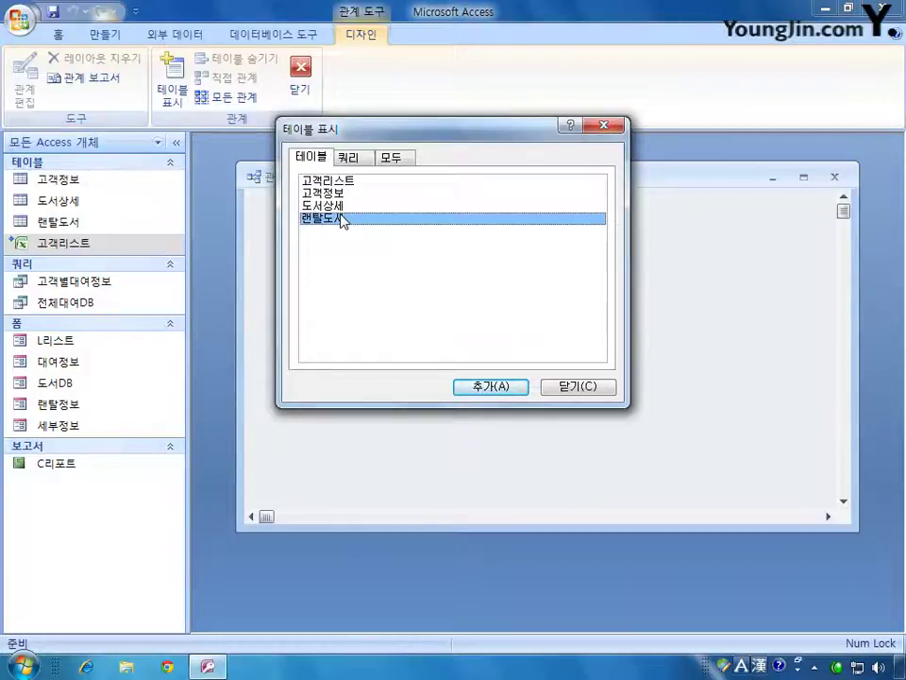
{"action": "left_click", "coordinate": [338, 193]}
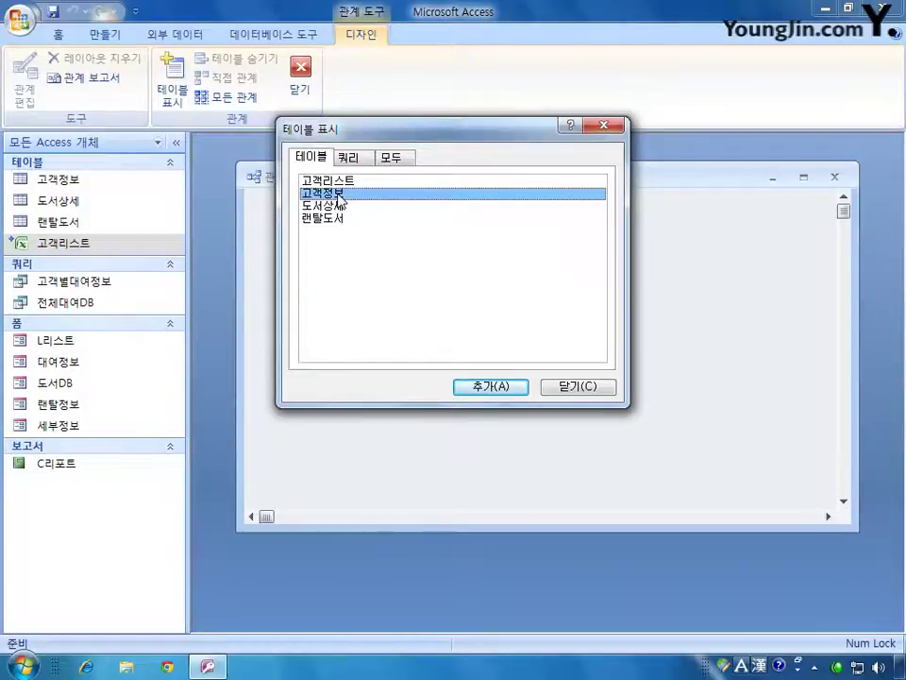
{"action": "double_click", "coordinate": [323, 205]}
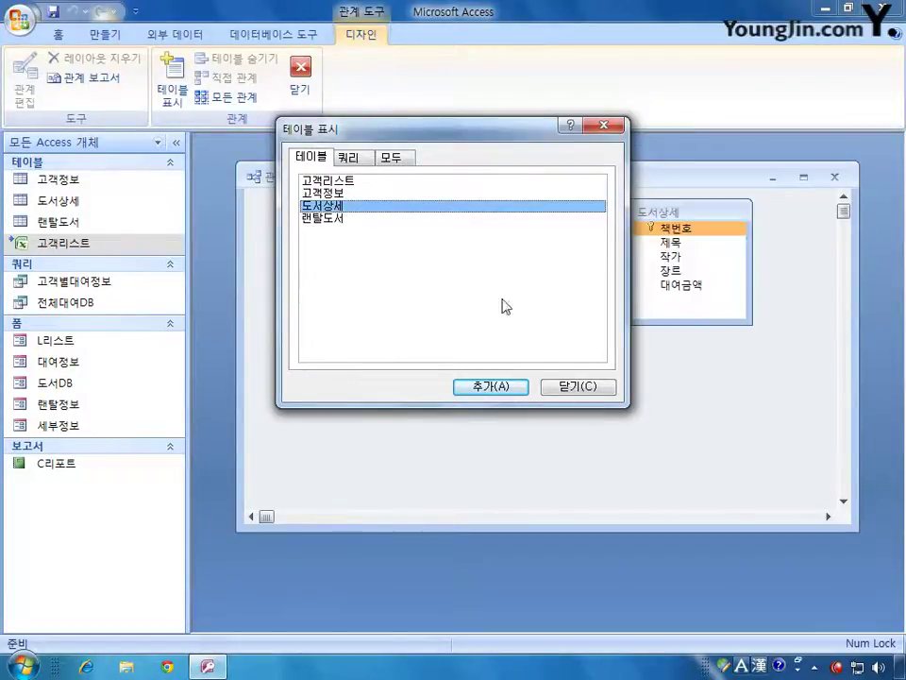
{"action": "left_click", "coordinate": [579, 387]}
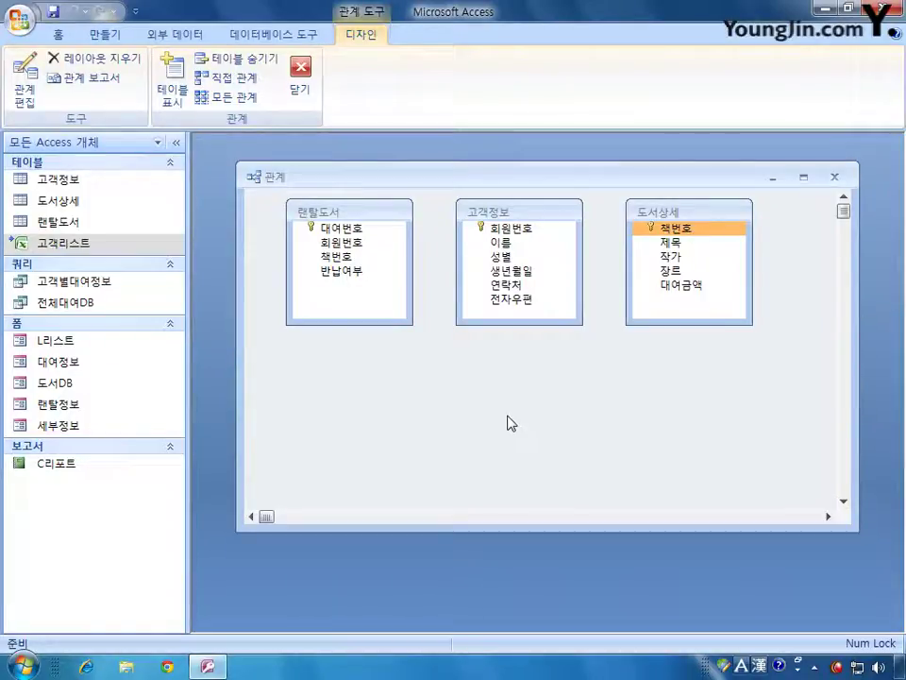
{"action": "left_click", "coordinate": [501, 300]}
- Link 고객정보.회원번호 to 랜탈도서.회원번호 with referential integrity and cascading updates
{"action": "left_click_drag", "start_coordinate": [498, 230], "coordinate": [366, 243]}
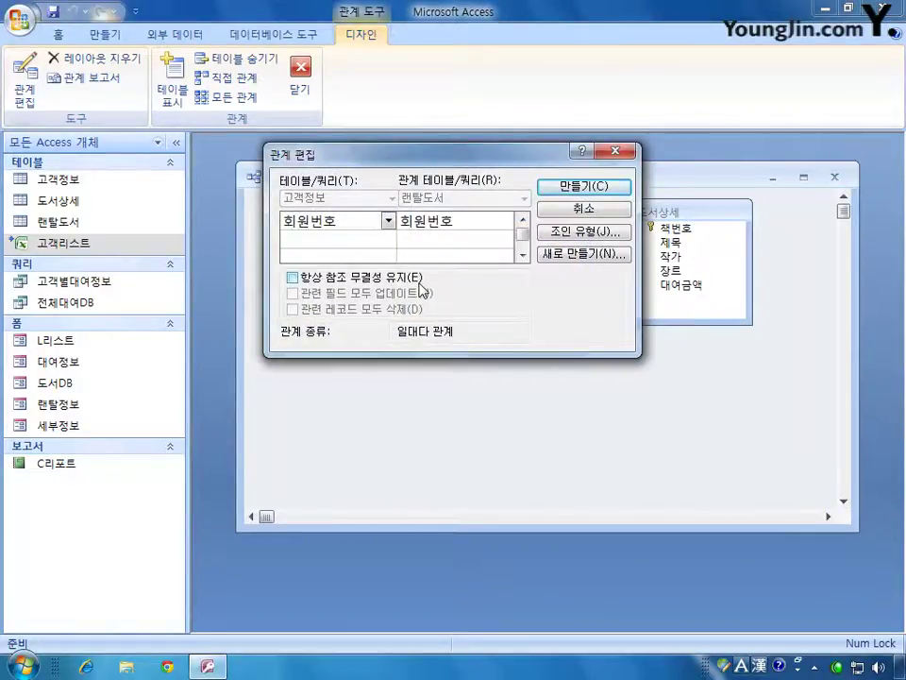
{"action": "left_click", "coordinate": [420, 280]}
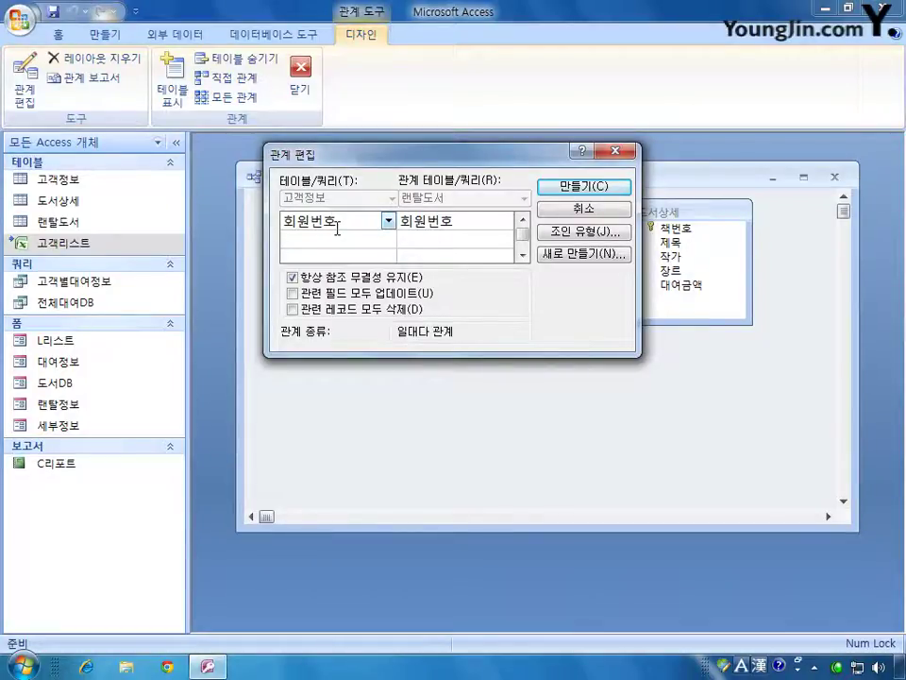
{"action": "left_click", "coordinate": [315, 294]}
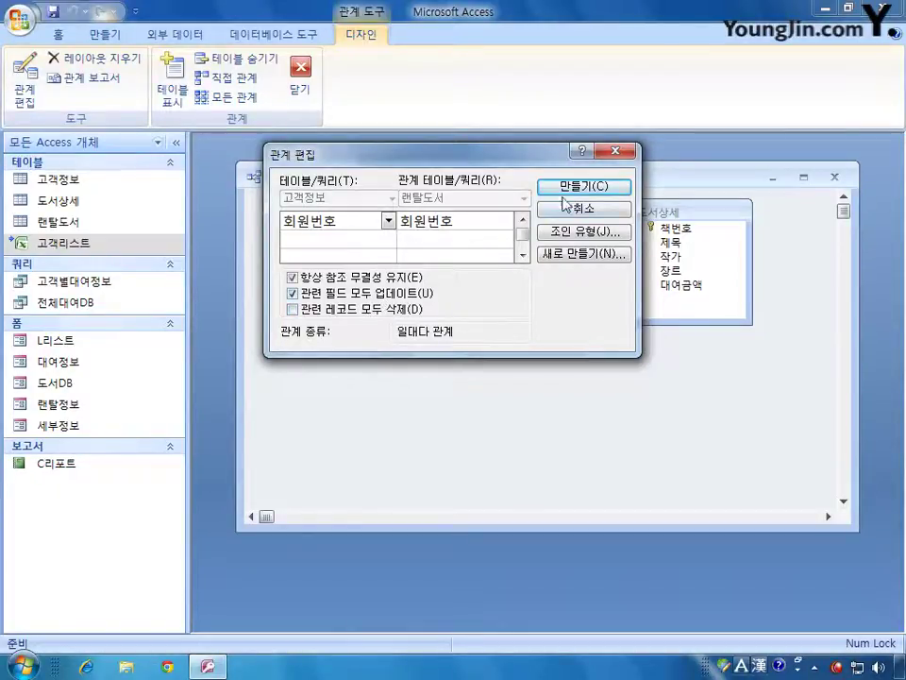
{"action": "left_click", "coordinate": [601, 188]}
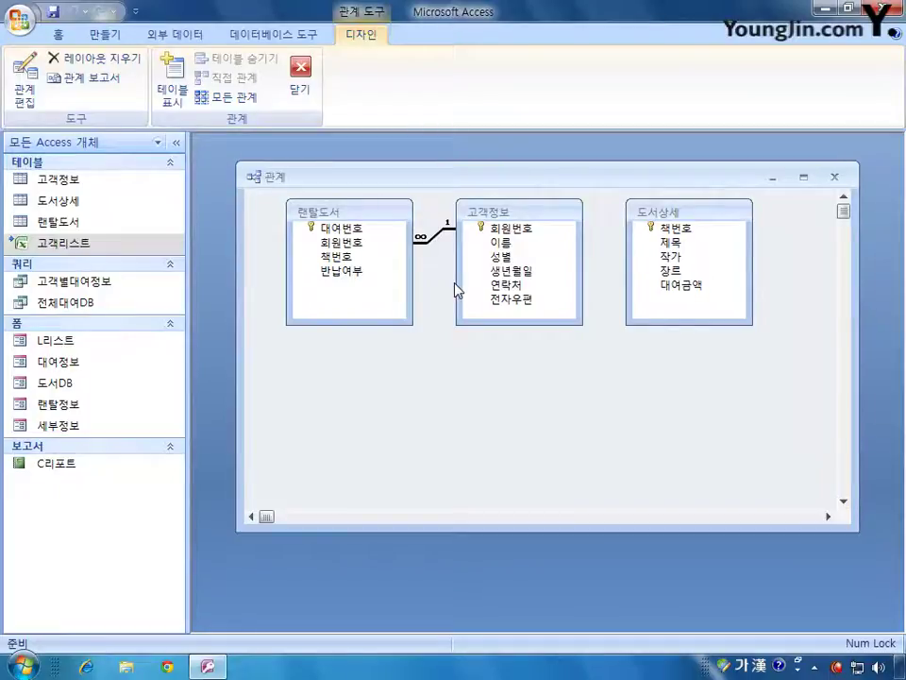
- Rearrange the table boxes so 랜탈도서 sits between 고객정보 and 도서상세
{"action": "left_click_drag", "start_coordinate": [348, 211], "coordinate": [496, 330]}
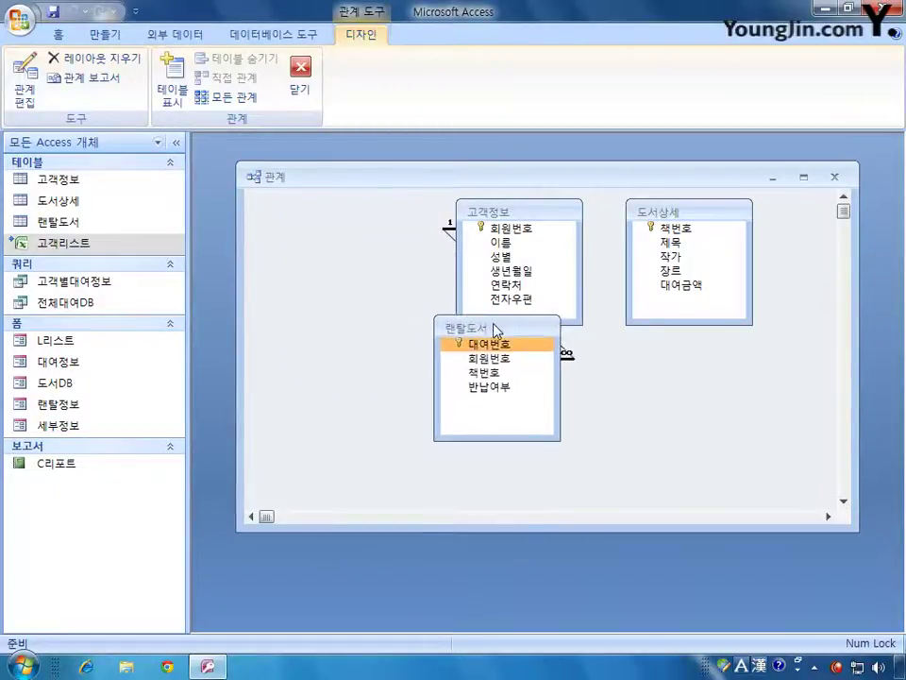
{"action": "left_click_drag", "start_coordinate": [508, 210], "coordinate": [366, 208]}
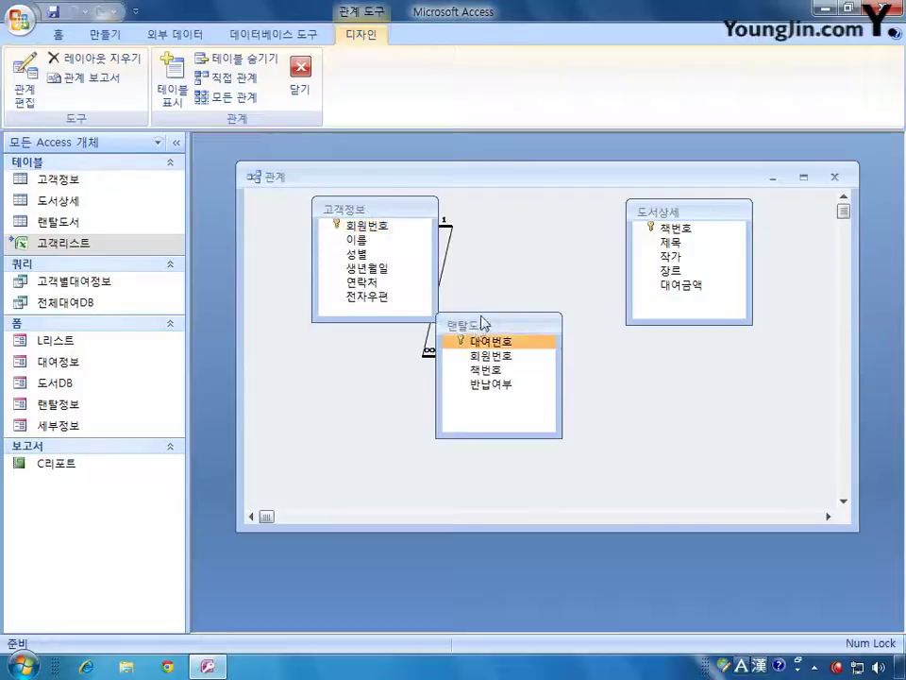
{"action": "left_click_drag", "start_coordinate": [483, 323], "coordinate": [518, 272]}
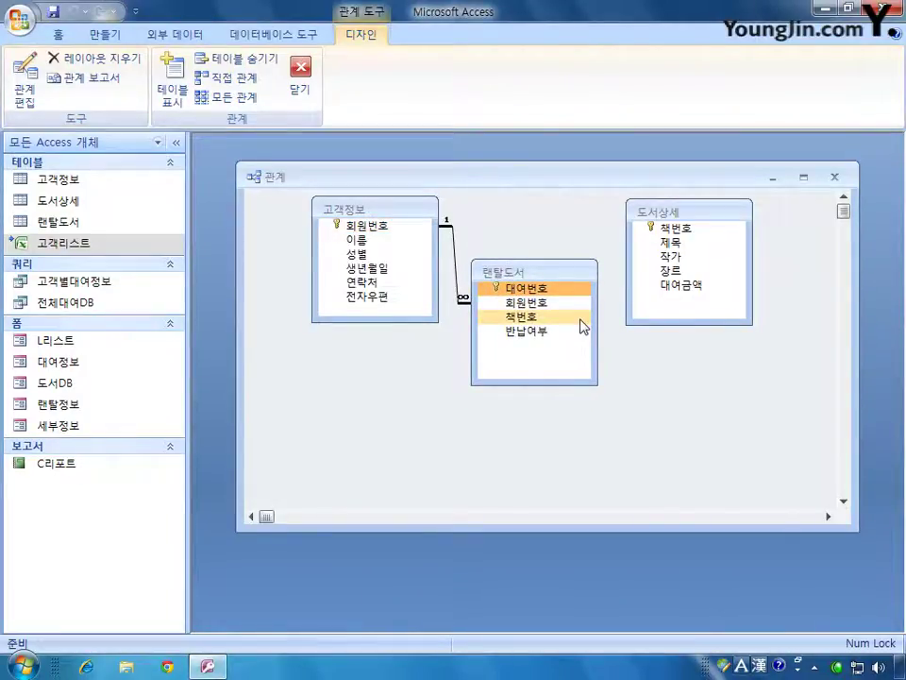
- Join 도서상세 to 랜탈도서 on 책번호 with integrity and cascading deletes, then save the layout
{"action": "left_click", "coordinate": [578, 320]}
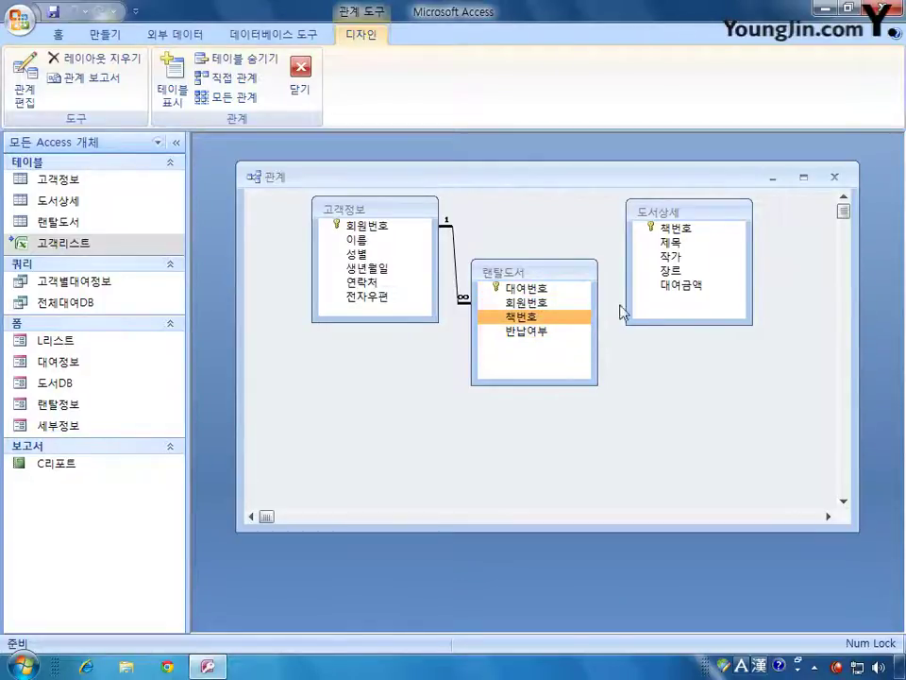
{"action": "left_click_drag", "start_coordinate": [673, 230], "coordinate": [534, 317]}
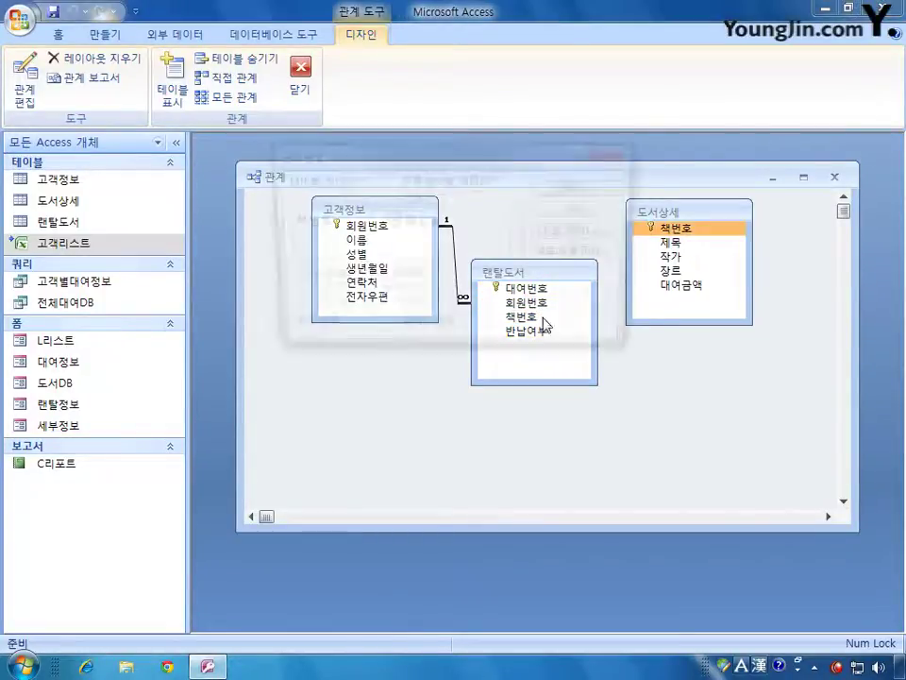
{"action": "left_click", "coordinate": [294, 278]}
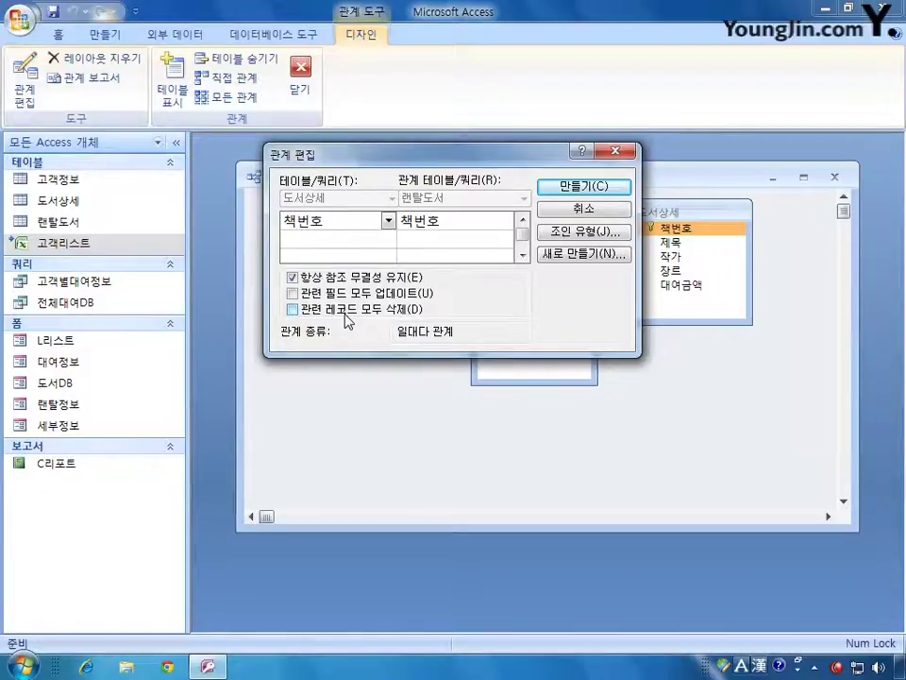
{"action": "left_click", "coordinate": [293, 310]}
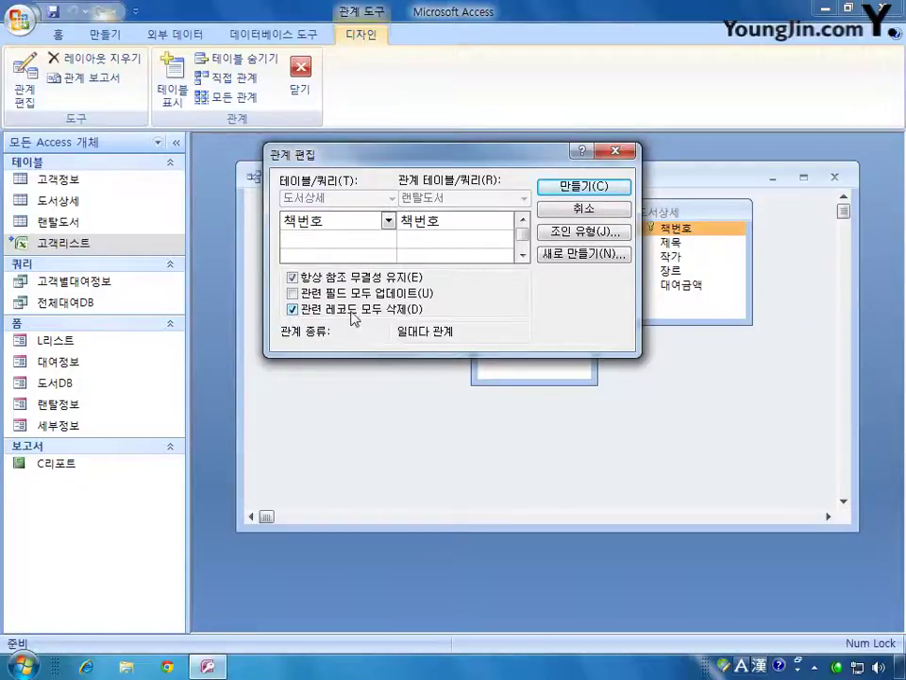
{"action": "left_click", "coordinate": [570, 196]}
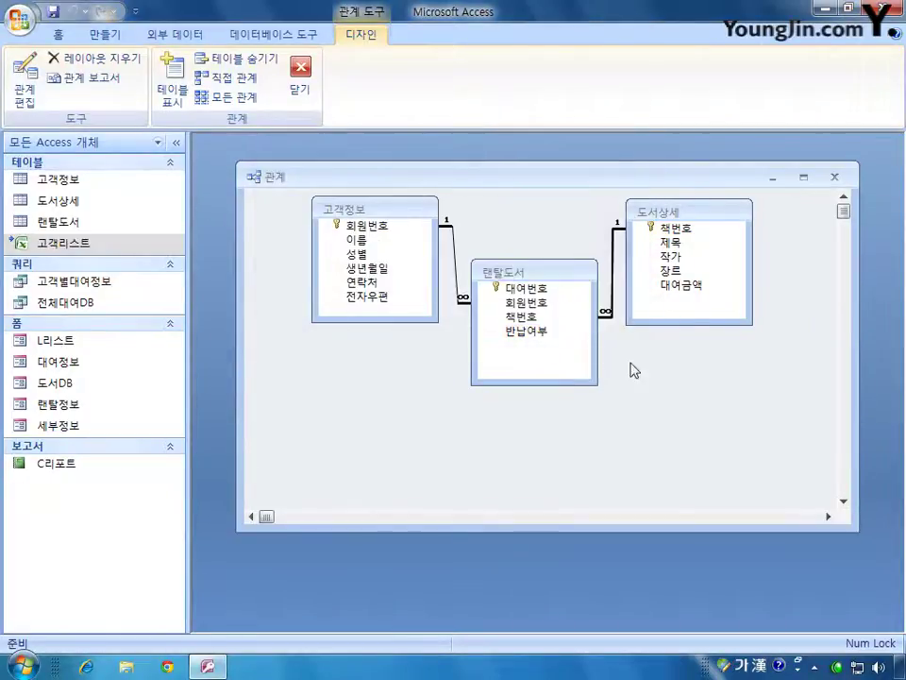
{"action": "left_click", "coordinate": [833, 176]}
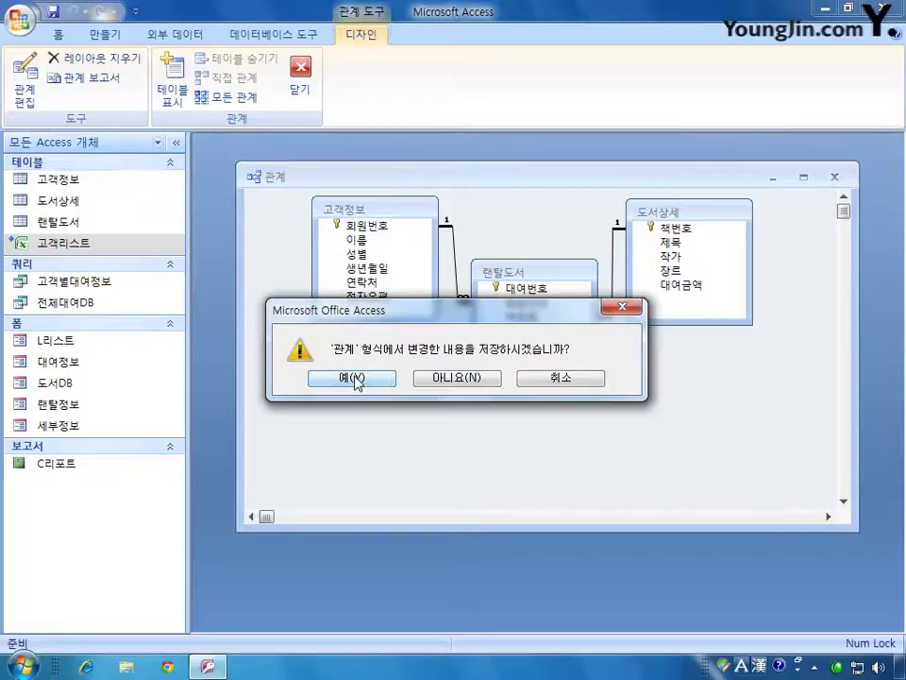
{"action": "left_click", "coordinate": [357, 377]}
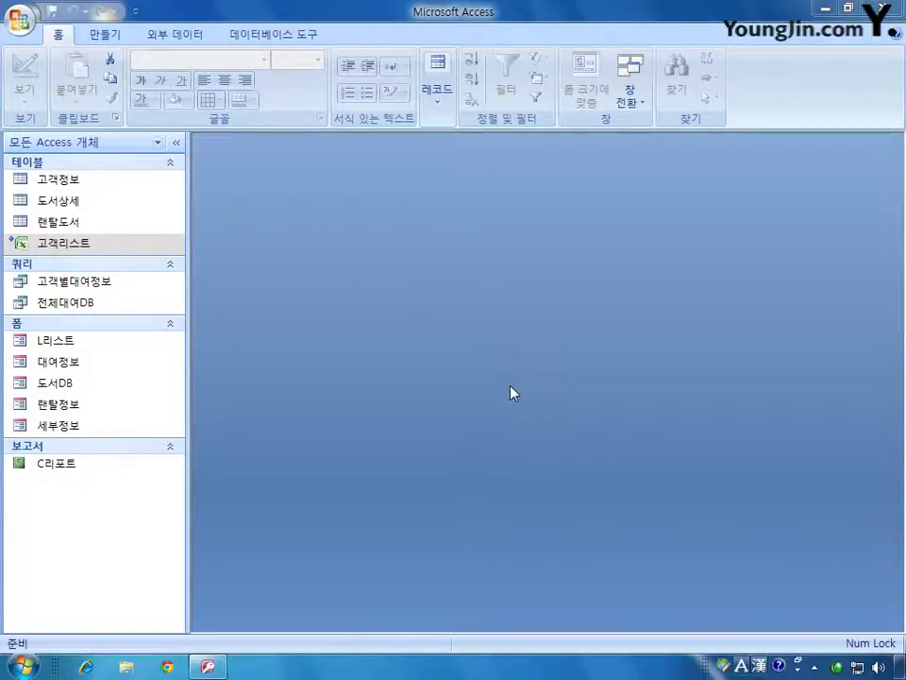
- Open the 도서DB form in Design view
{"action": "right_click", "coordinate": [73, 385]}
{"action": "left_click", "coordinate": [75, 436]}
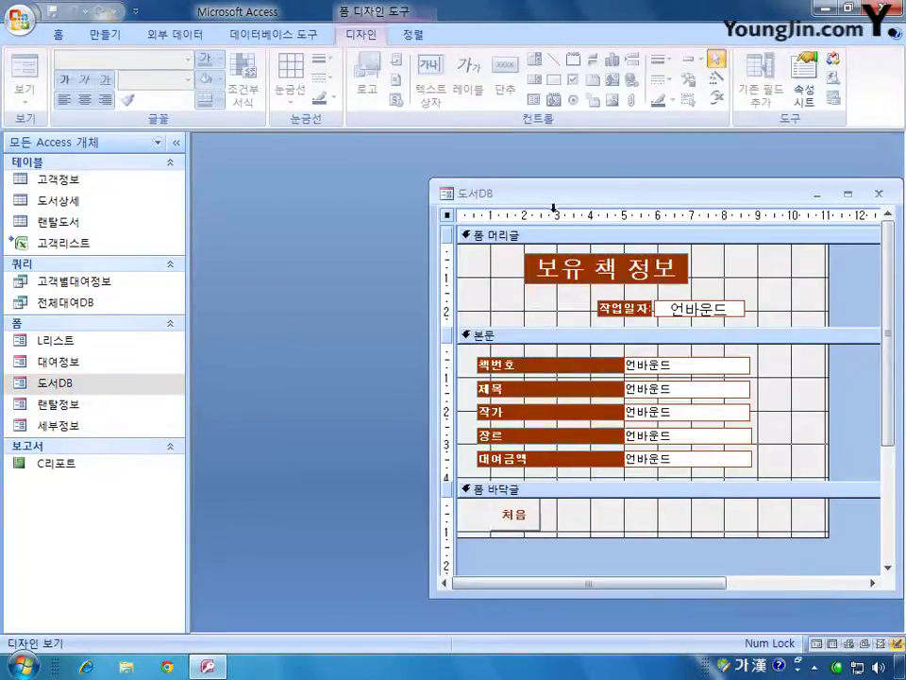
{"action": "left_click_drag", "start_coordinate": [555, 207], "coordinate": [401, 183]}
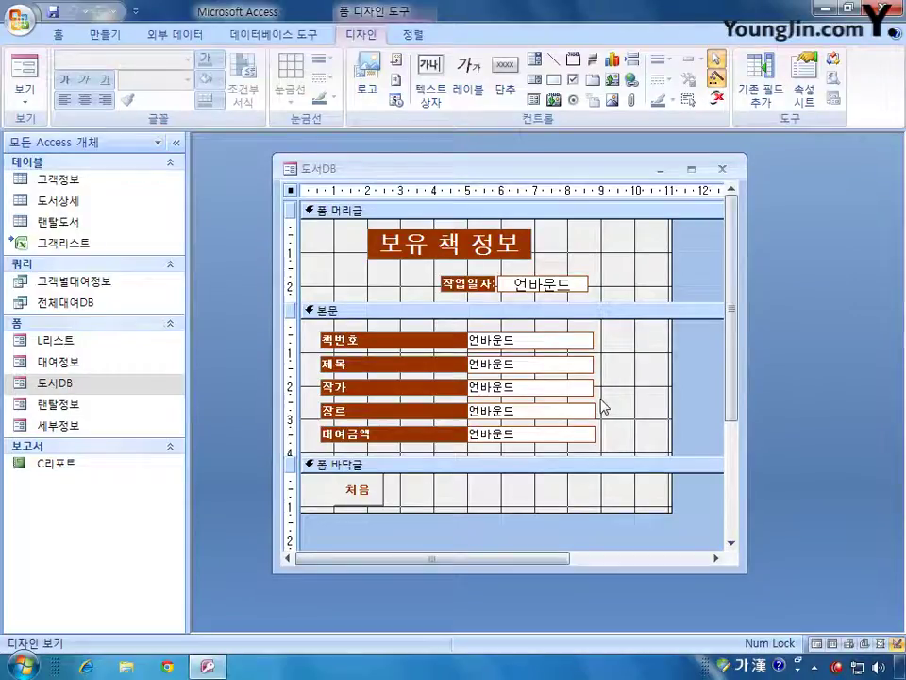
- Inspect the 책번호 text box and label properties, then close the Property Sheet
{"action": "left_click", "coordinate": [512, 340]}
{"action": "left_click", "coordinate": [529, 362]}
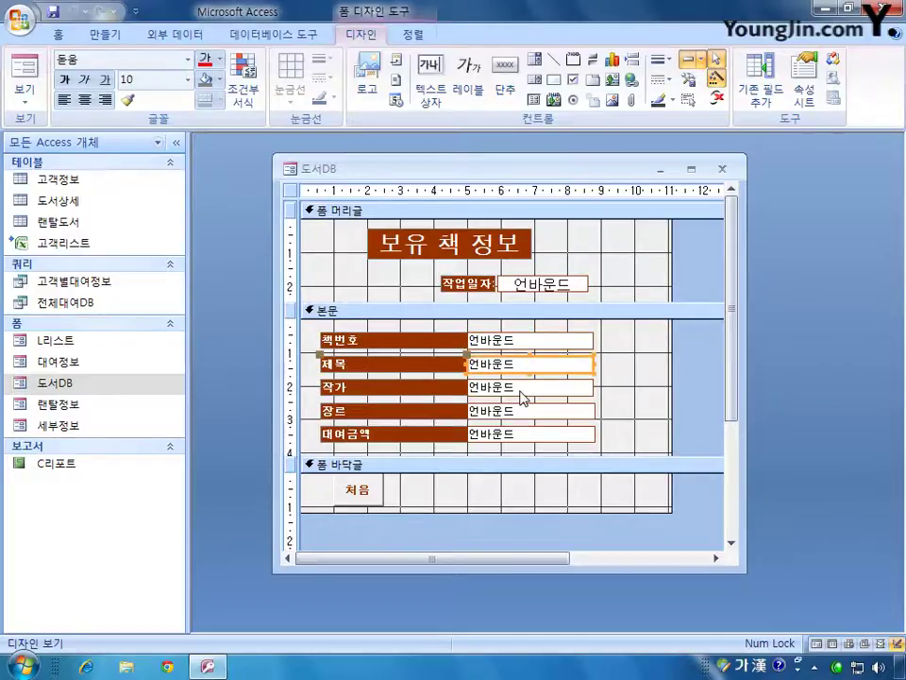
{"action": "left_click", "coordinate": [519, 389]}
{"action": "double_click", "coordinate": [533, 342]}
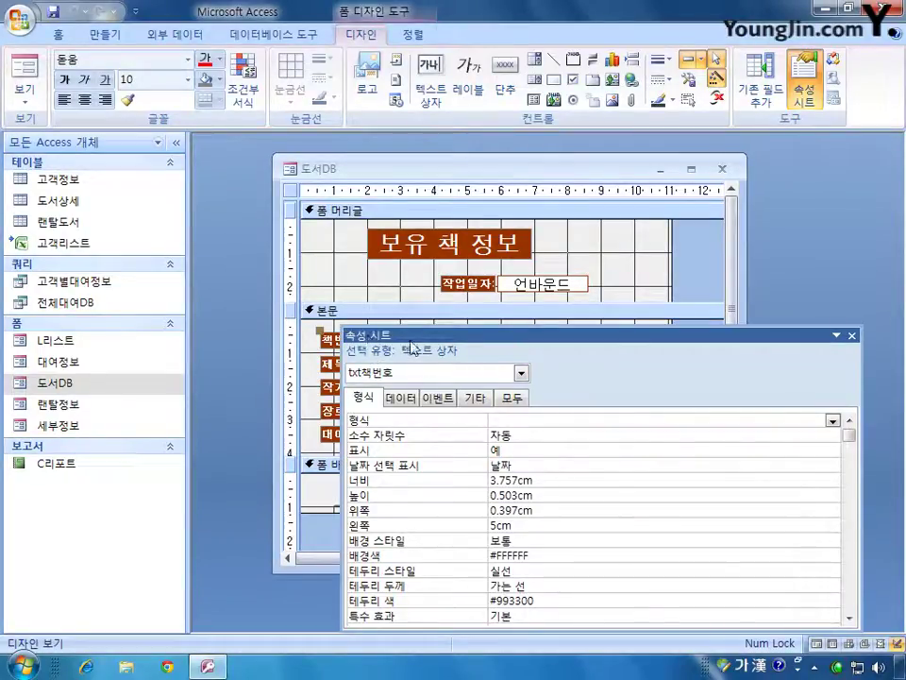
{"action": "left_click_drag", "start_coordinate": [461, 336], "coordinate": [488, 306]}
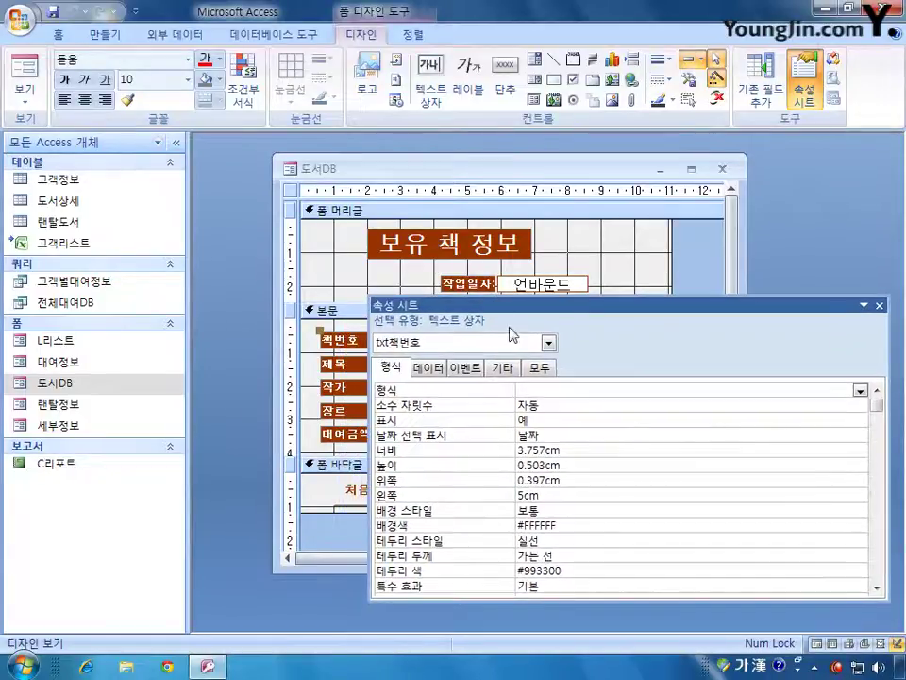
{"action": "left_click", "coordinate": [340, 340]}
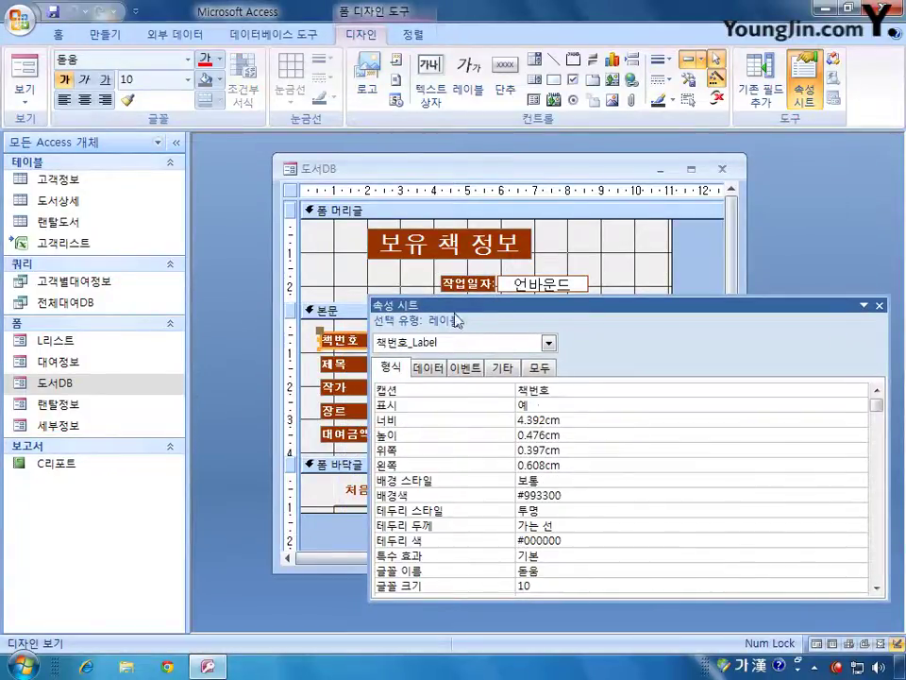
{"action": "left_click", "coordinate": [880, 305]}
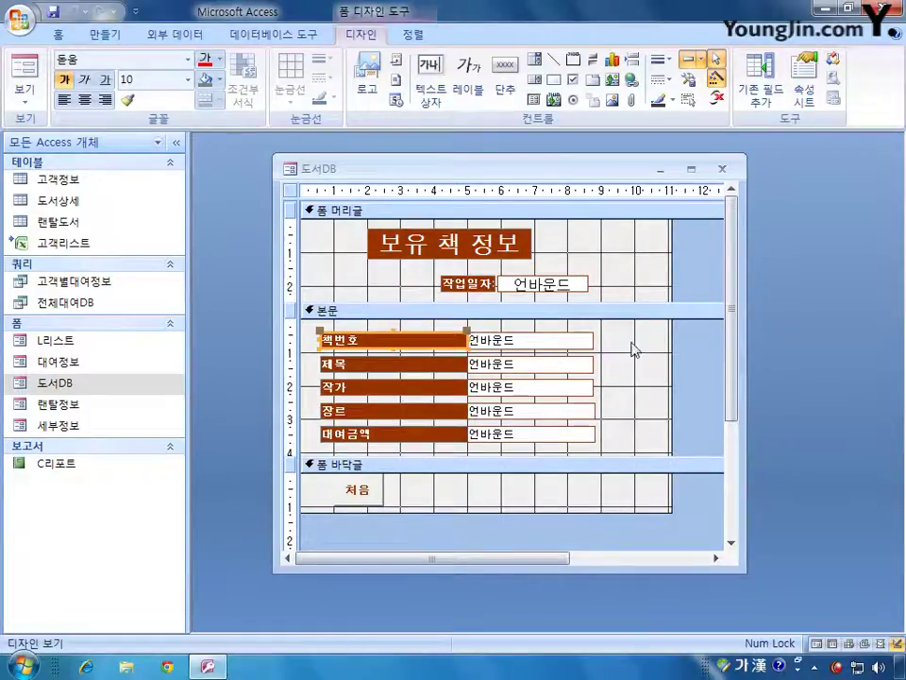
- Reselect the 책번호 text box alone and show its properties
{"action": "left_click", "coordinate": [635, 338]}
{"action": "left_click_drag", "start_coordinate": [633, 332], "coordinate": [558, 449]}
{"action": "left_click", "coordinate": [600, 356]}
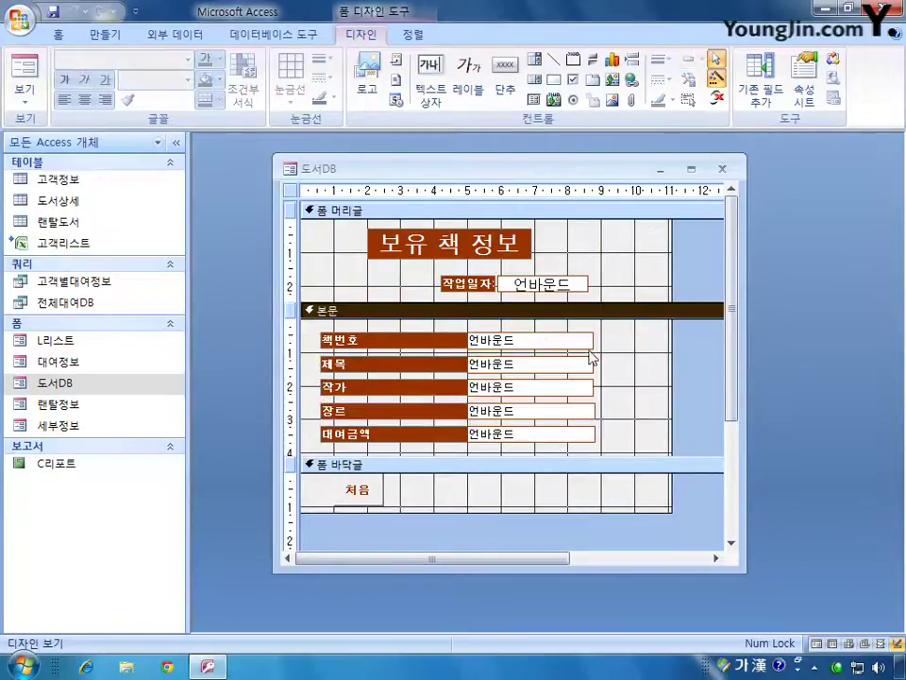
{"action": "left_click", "coordinate": [543, 336]}
{"action": "double_click", "coordinate": [550, 338]}
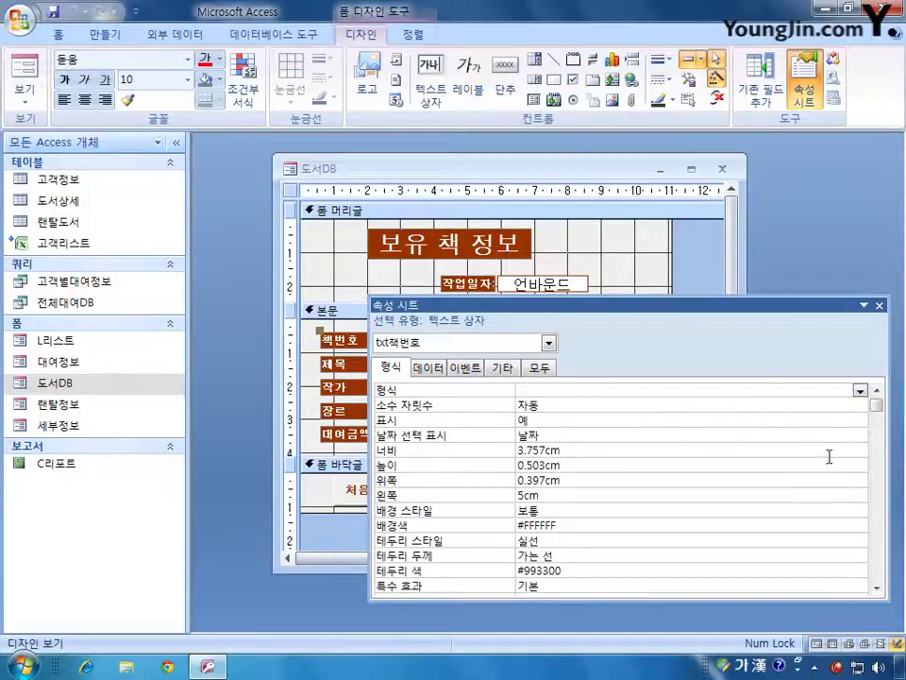
- Set the 책번호 text box's Font Name to 굴림 and move the Property Sheet to the left
{"action": "left_click_drag", "start_coordinate": [880, 406], "coordinate": [878, 442]}
{"action": "left_click", "coordinate": [551, 493]}
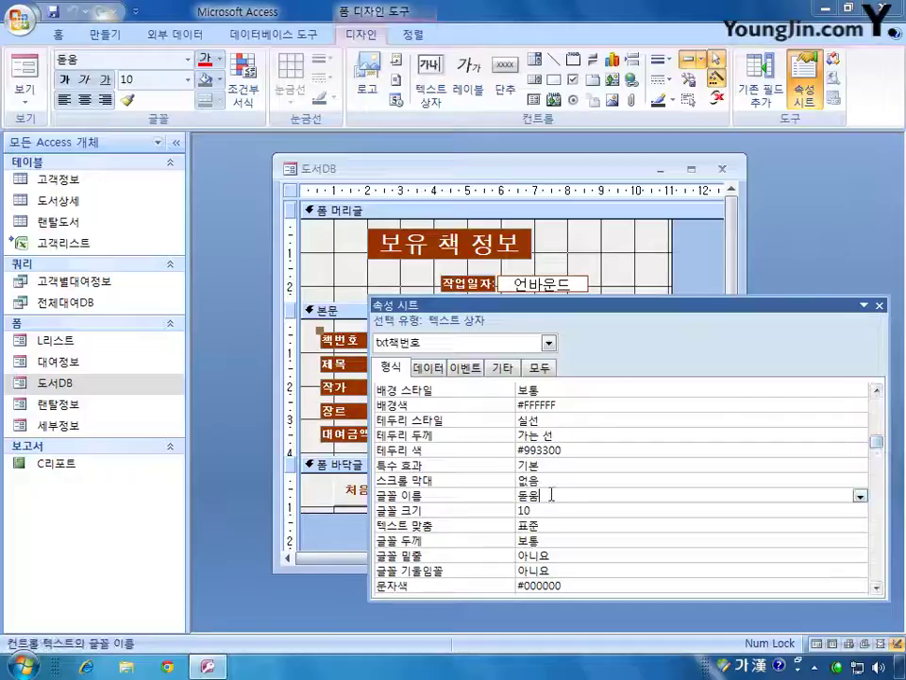
{"action": "left_click", "coordinate": [860, 495]}
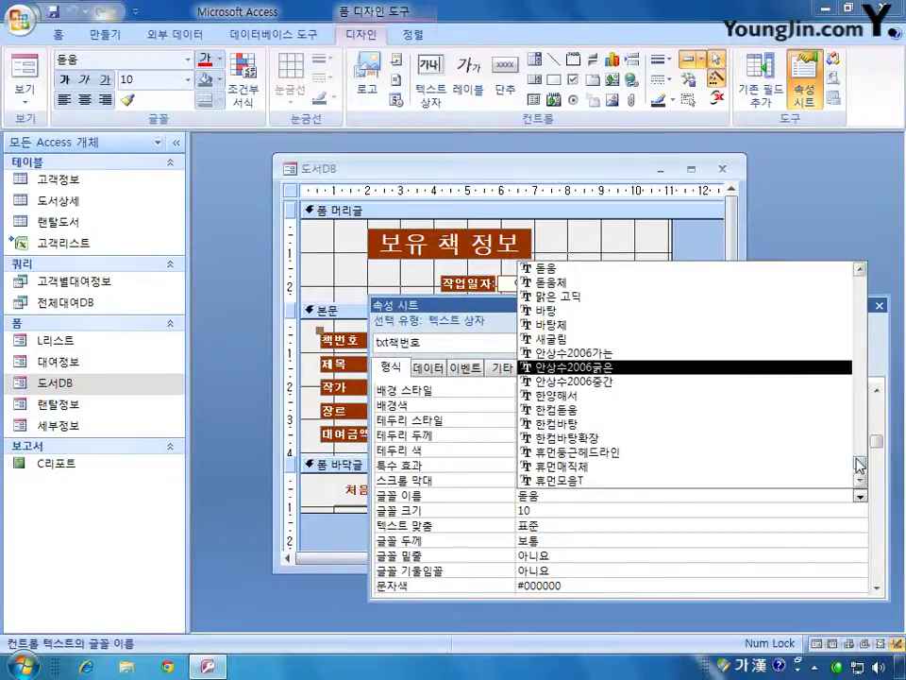
{"action": "mouse_move", "coordinate": [859, 465]}
{"action": "left_mouse_down"}
{"action": "mouse_move", "coordinate": [860, 293]}
{"action": "mouse_move", "coordinate": [861, 463]}
{"action": "left_mouse_up"}
{"action": "scroll", "coordinate": [678, 414], "scroll_direction": "up", "scroll_amount": 3}
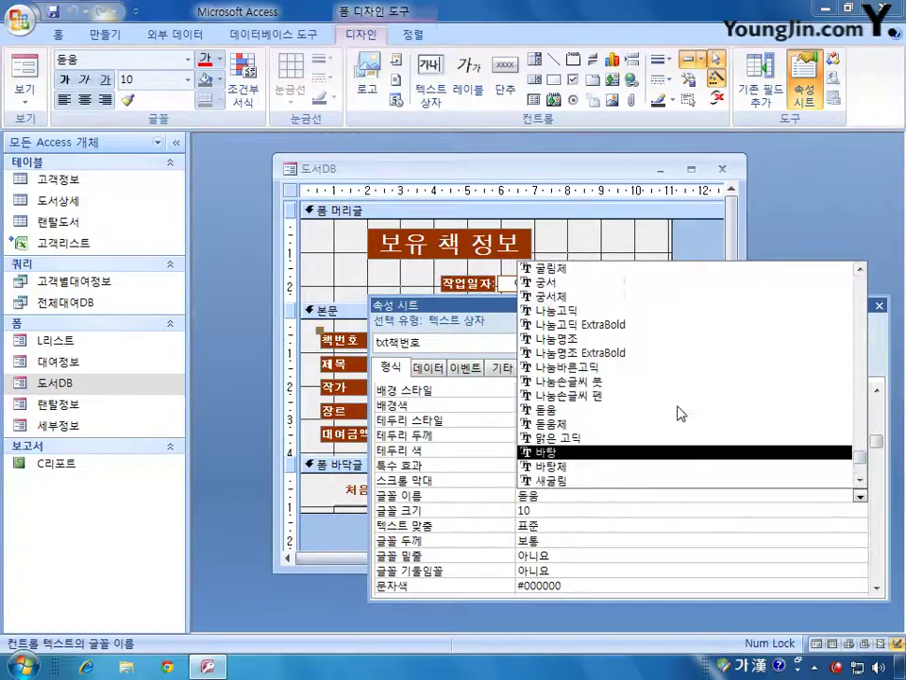
{"action": "left_click", "coordinate": [616, 330]}
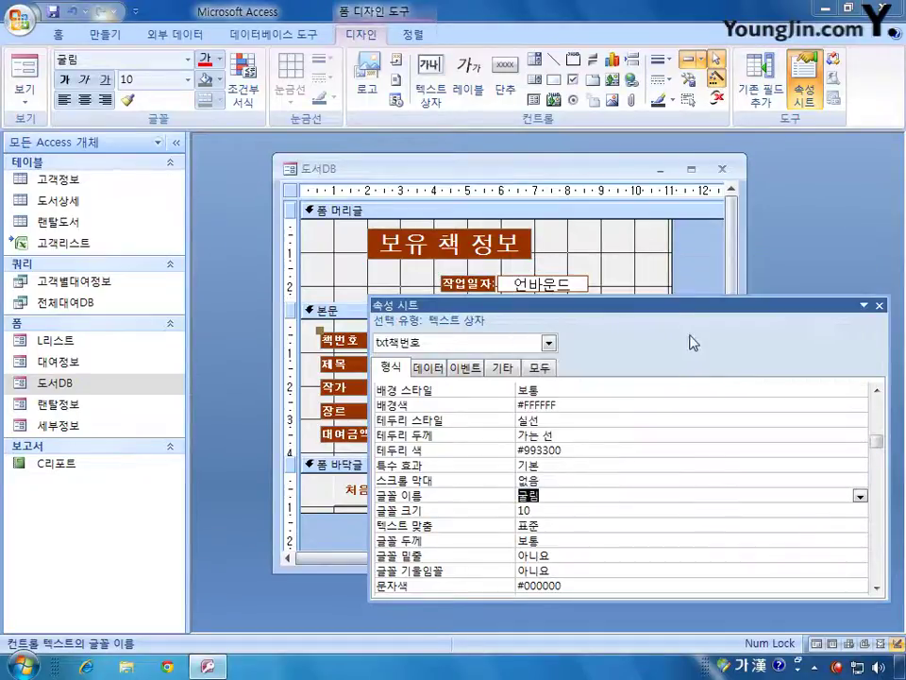
{"action": "left_click_drag", "start_coordinate": [660, 308], "coordinate": [544, 343]}
{"action": "left_click_drag", "start_coordinate": [749, 435], "coordinate": [538, 435]}
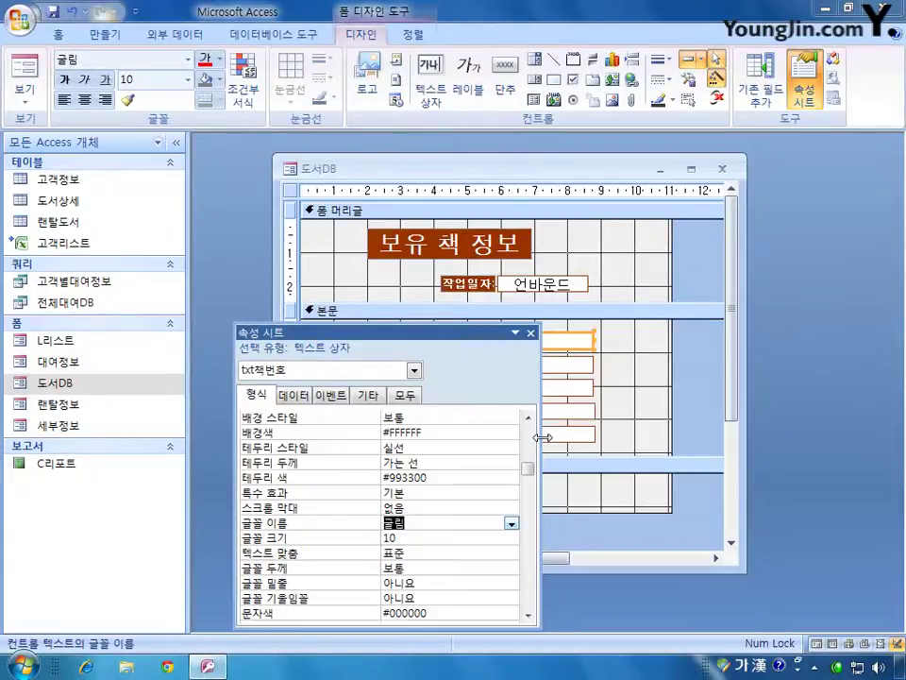
{"action": "left_click_drag", "start_coordinate": [423, 329], "coordinate": [216, 181]}
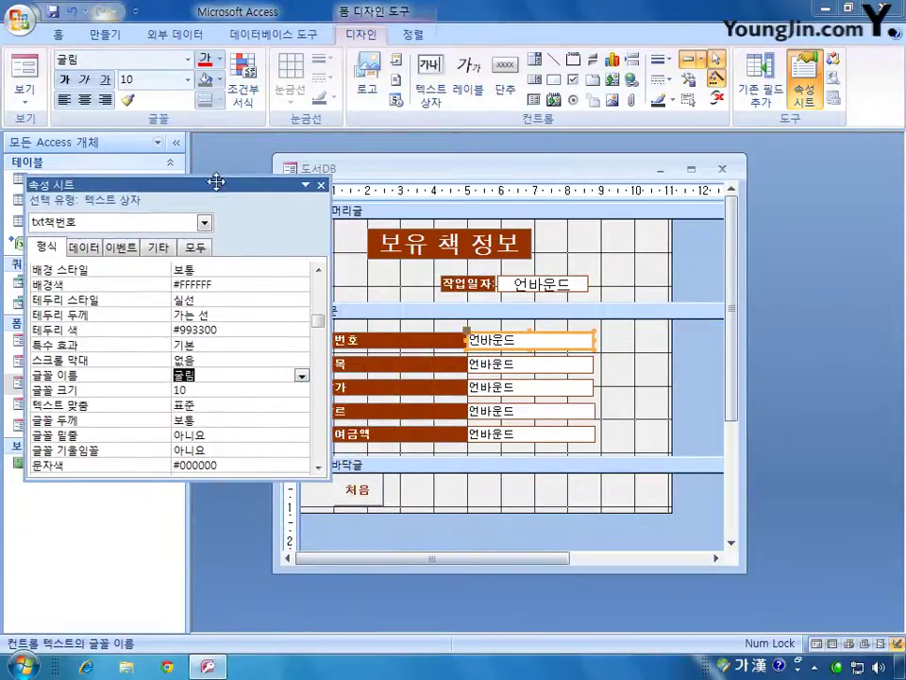
- Change the 제목 and 작가 text boxes' font to 굴림
{"action": "left_click", "coordinate": [545, 363]}
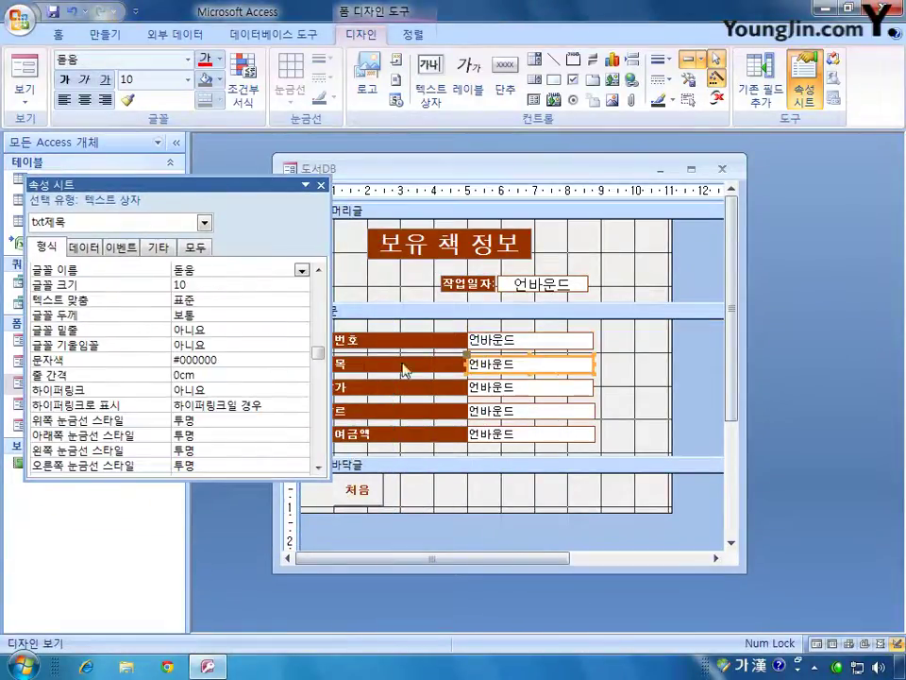
{"action": "left_click", "coordinate": [303, 270]}
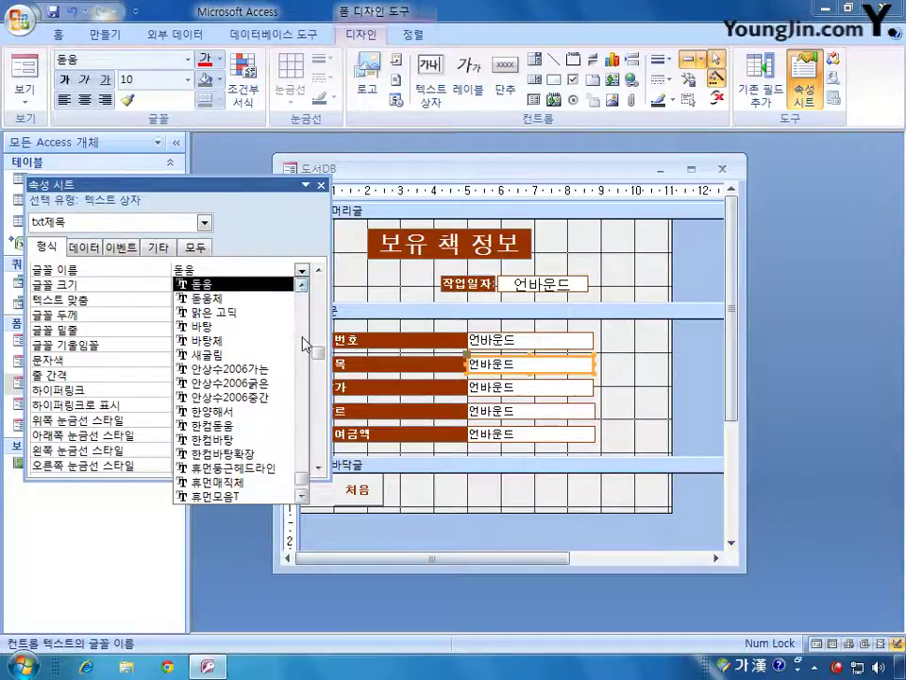
{"action": "left_click_drag", "start_coordinate": [302, 481], "coordinate": [301, 469]}
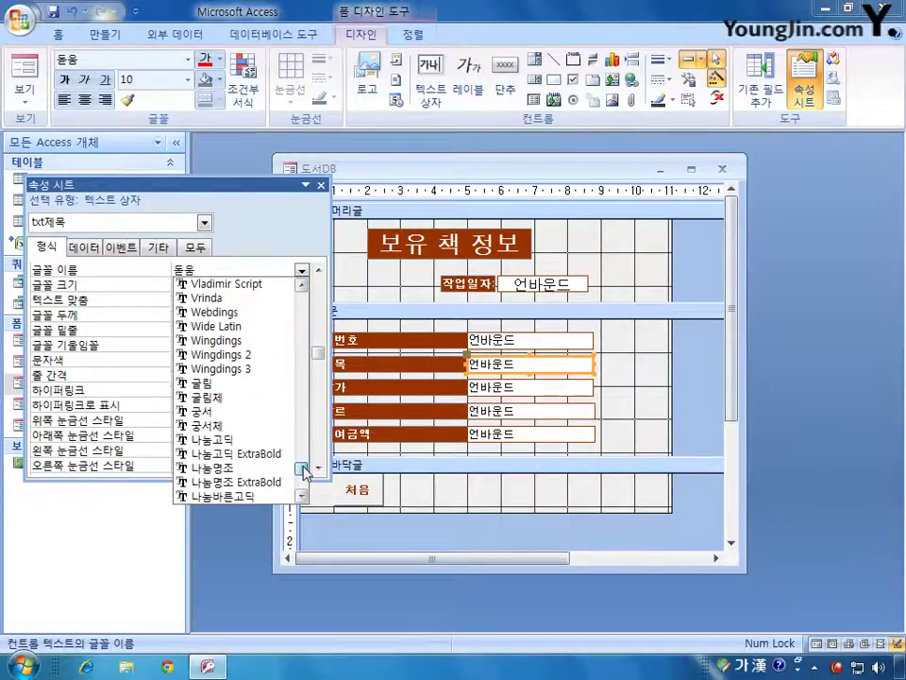
{"action": "left_click", "coordinate": [255, 386]}
{"action": "left_click", "coordinate": [525, 388]}
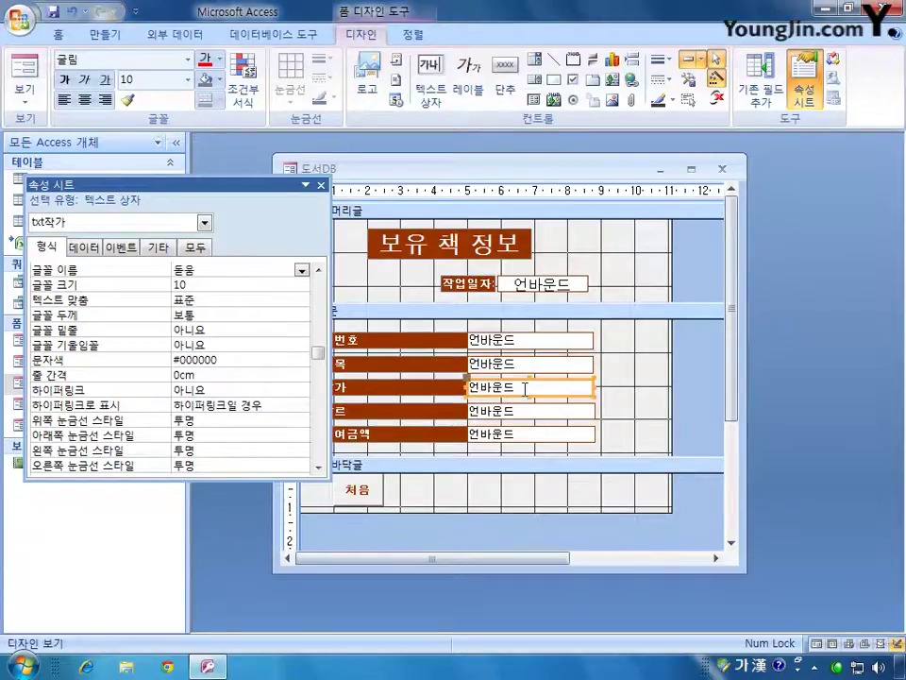
{"action": "left_click", "coordinate": [301, 270]}
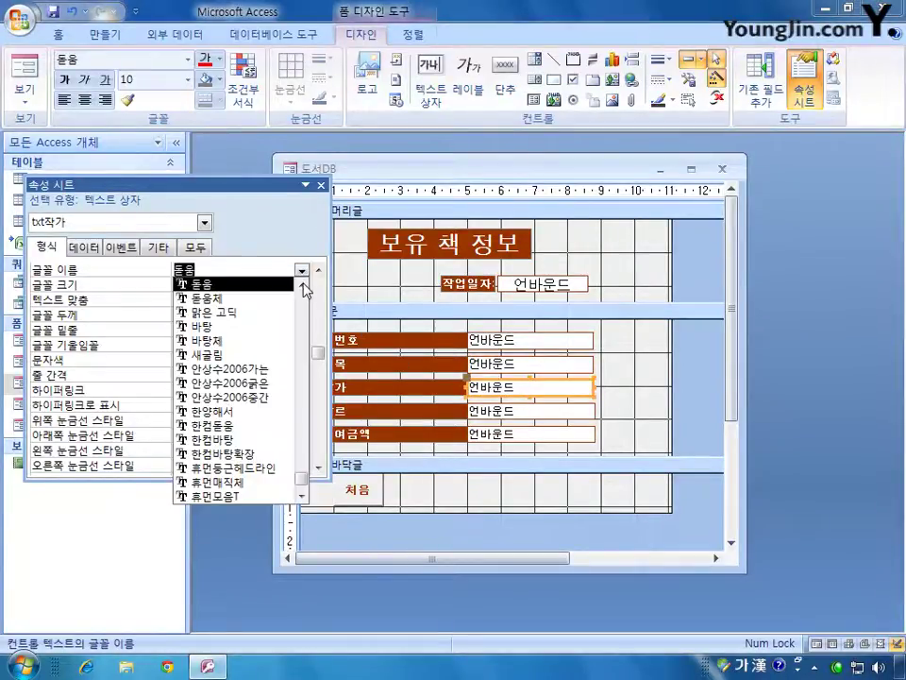
{"action": "left_click_drag", "start_coordinate": [300, 477], "coordinate": [299, 470]}
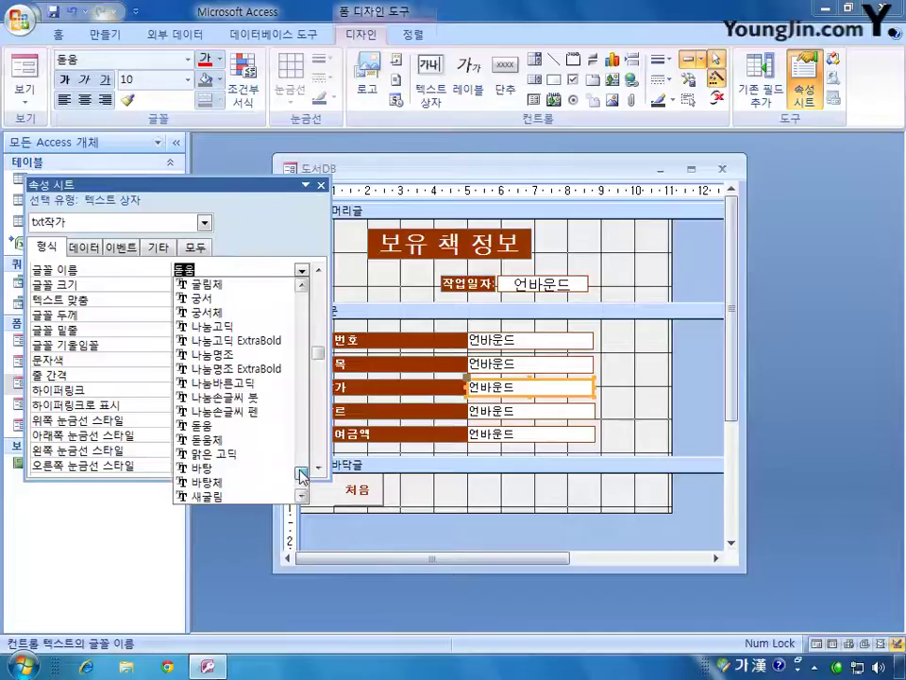
{"action": "left_click", "coordinate": [302, 284]}
- Set the 장르 and 대여금액 boxes' font name to 굴림 and confirm 책번호 uses 굴림
{"action": "left_click", "coordinate": [259, 287]}
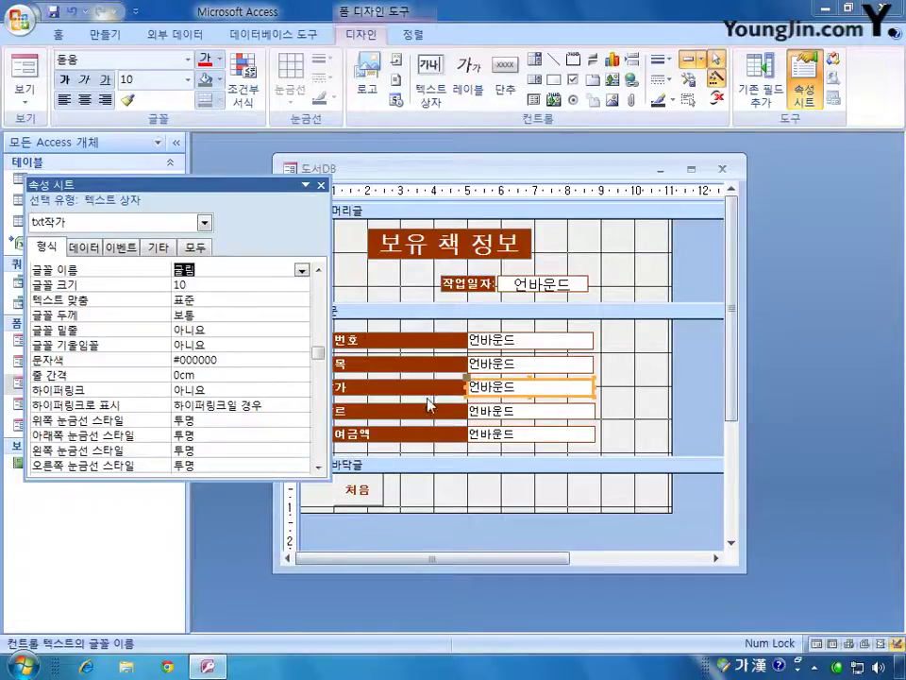
{"action": "left_click", "coordinate": [510, 411]}
{"action": "left_click_drag", "start_coordinate": [317, 355], "coordinate": [232, 327]}
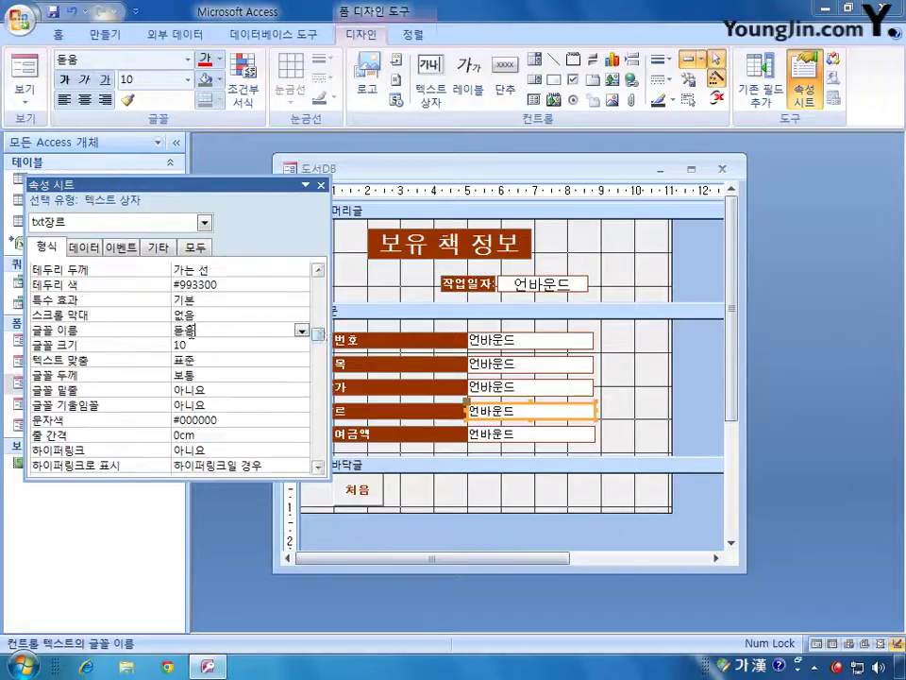
{"action": "type", "text": "굴리"}
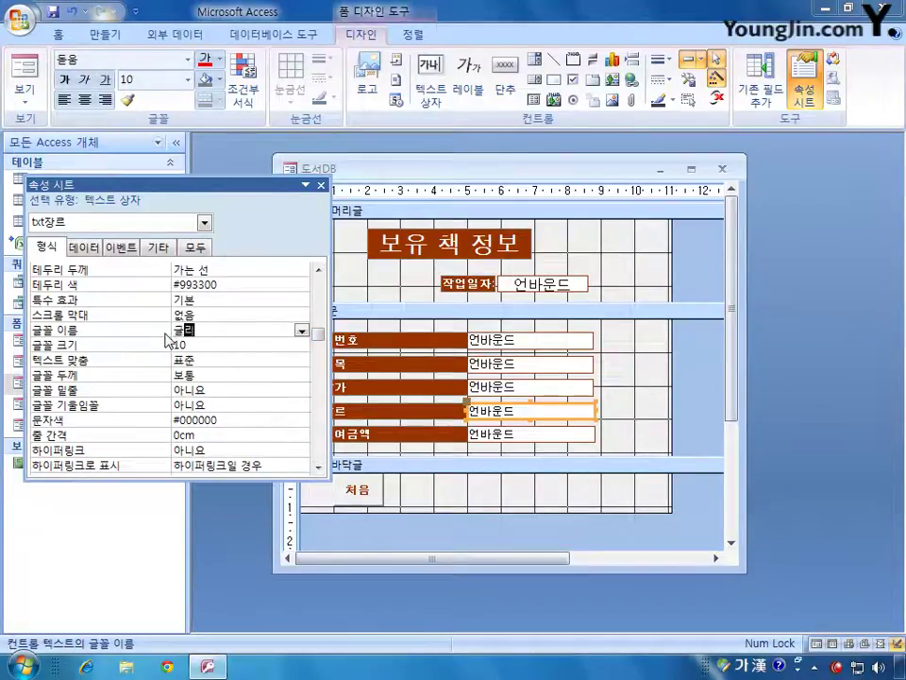
{"action": "left_click", "coordinate": [534, 437]}
{"action": "left_click", "coordinate": [160, 271]}
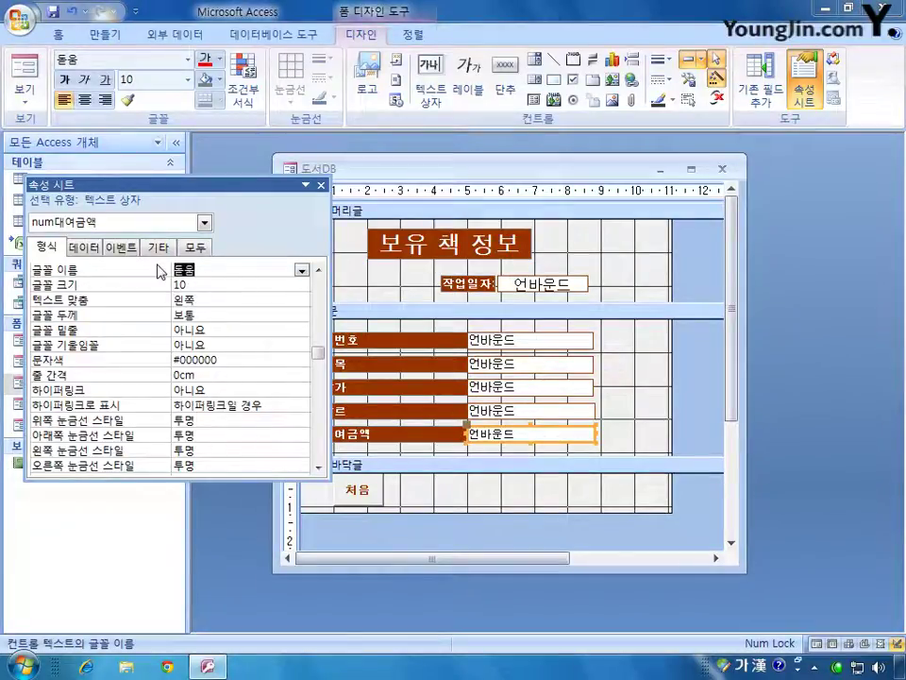
{"action": "type", "text": "굴림"}
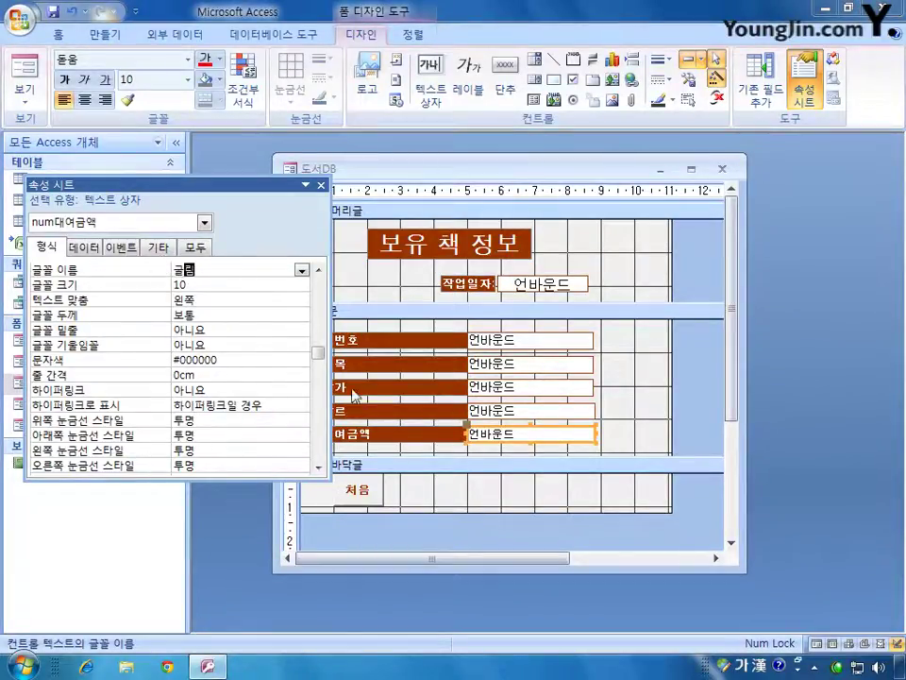
{"action": "left_click", "coordinate": [655, 378]}
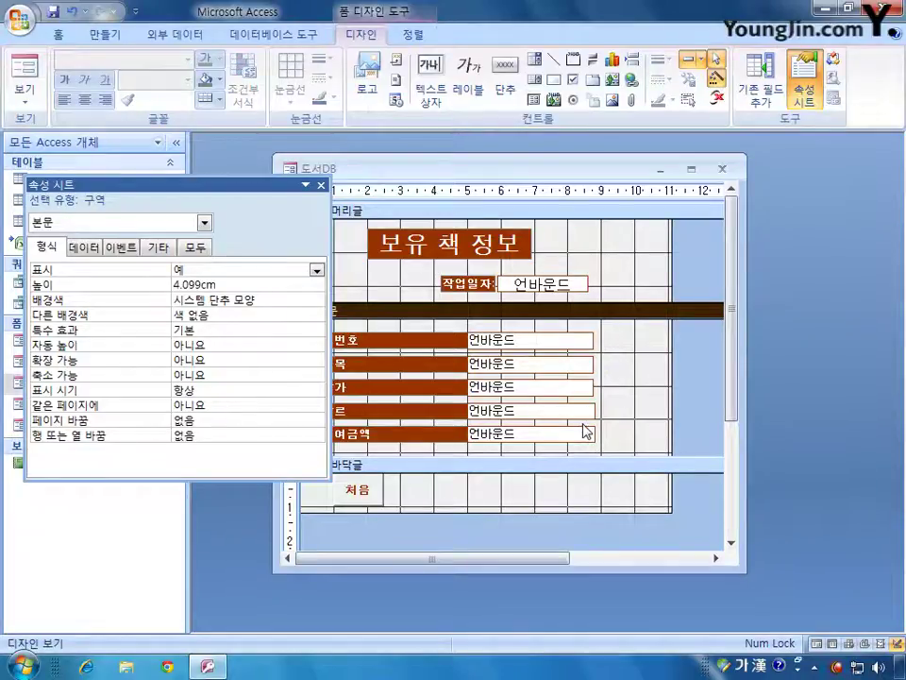
{"action": "left_click", "coordinate": [401, 338]}
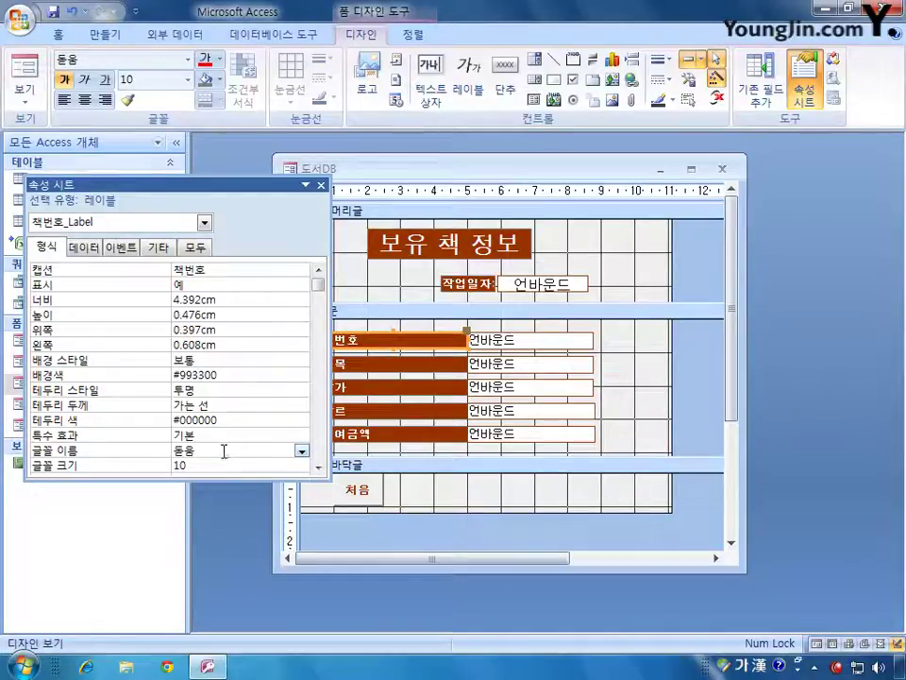
{"action": "left_click", "coordinate": [554, 340]}
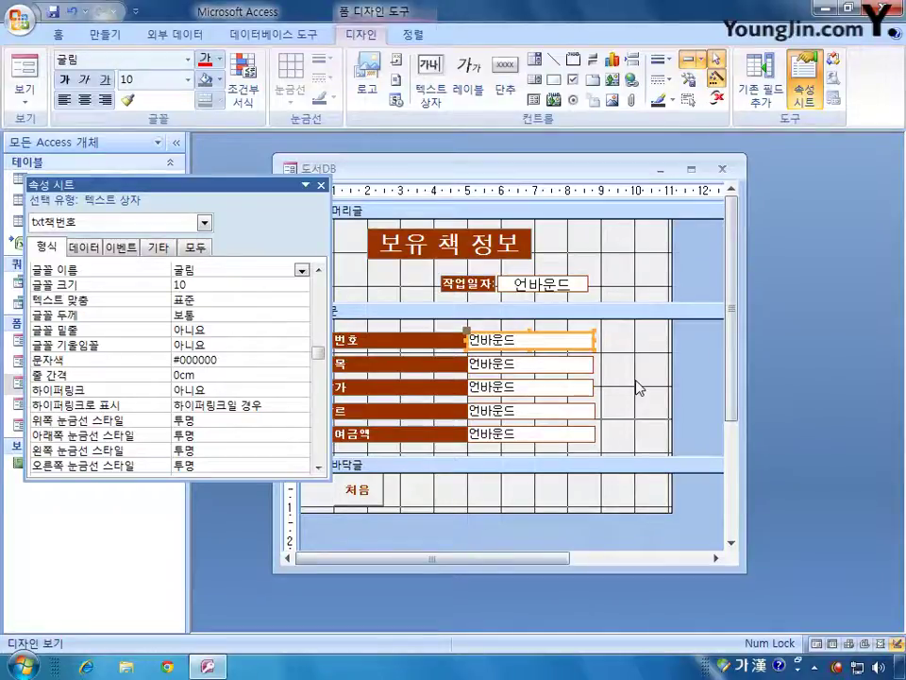
- On the form's All tab, set 삭제 가능 (Allow Deletions) to 아니요
{"action": "left_click_drag", "start_coordinate": [248, 197], "coordinate": [399, 297]}
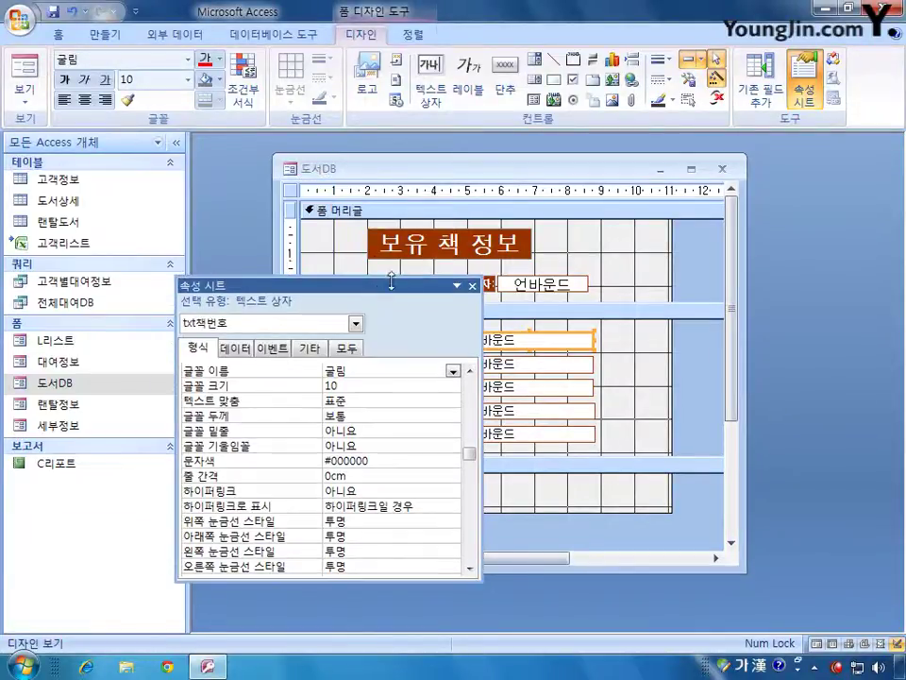
{"action": "left_click", "coordinate": [292, 192]}
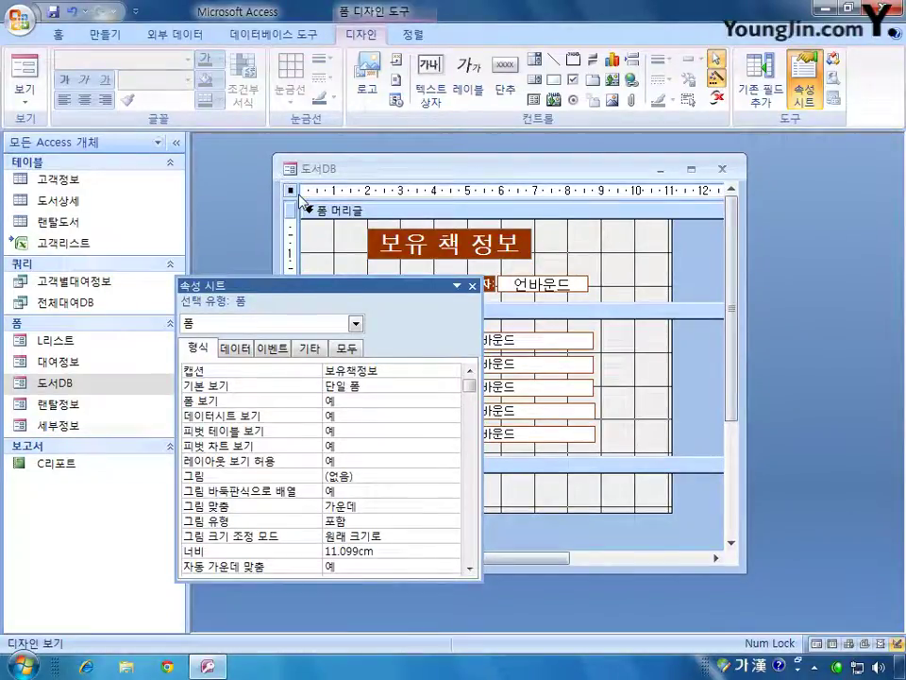
{"action": "left_click", "coordinate": [346, 348]}
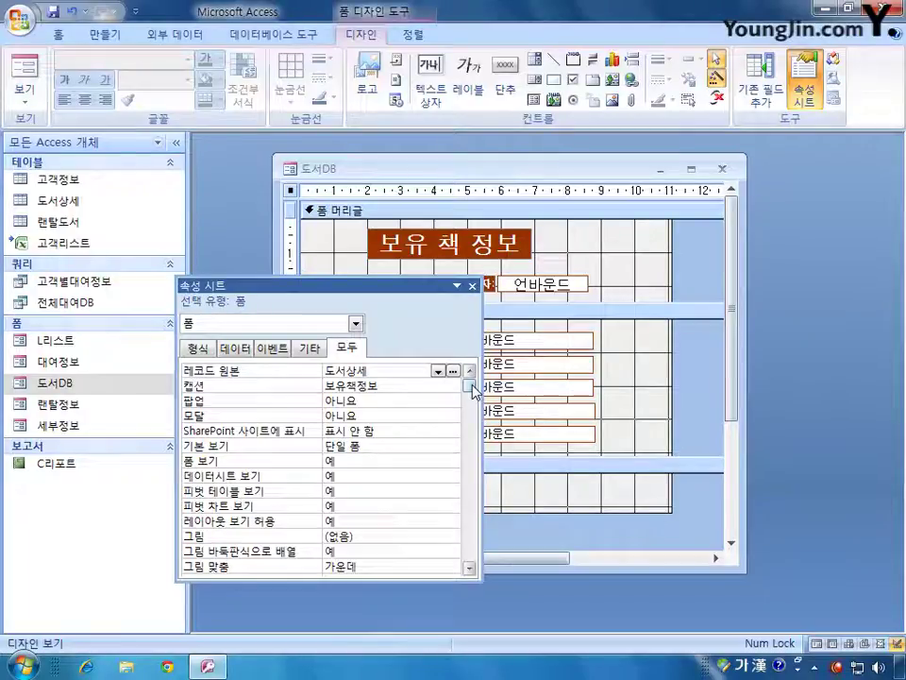
{"action": "left_click", "coordinate": [473, 391]}
{"action": "left_click_drag", "start_coordinate": [473, 391], "coordinate": [471, 459]}
{"action": "left_click", "coordinate": [349, 508]}
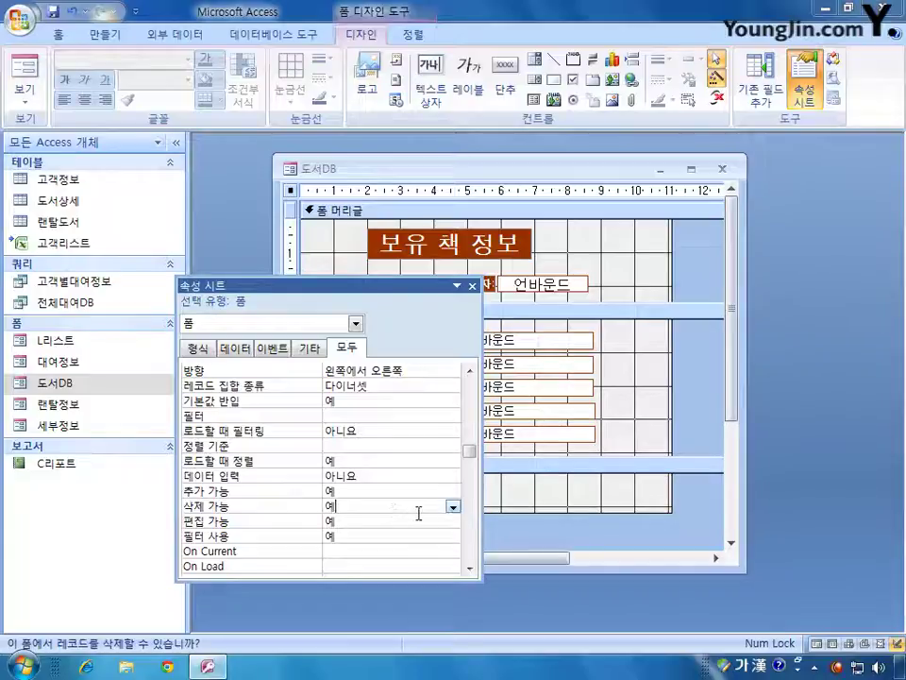
{"action": "left_click", "coordinate": [453, 507]}
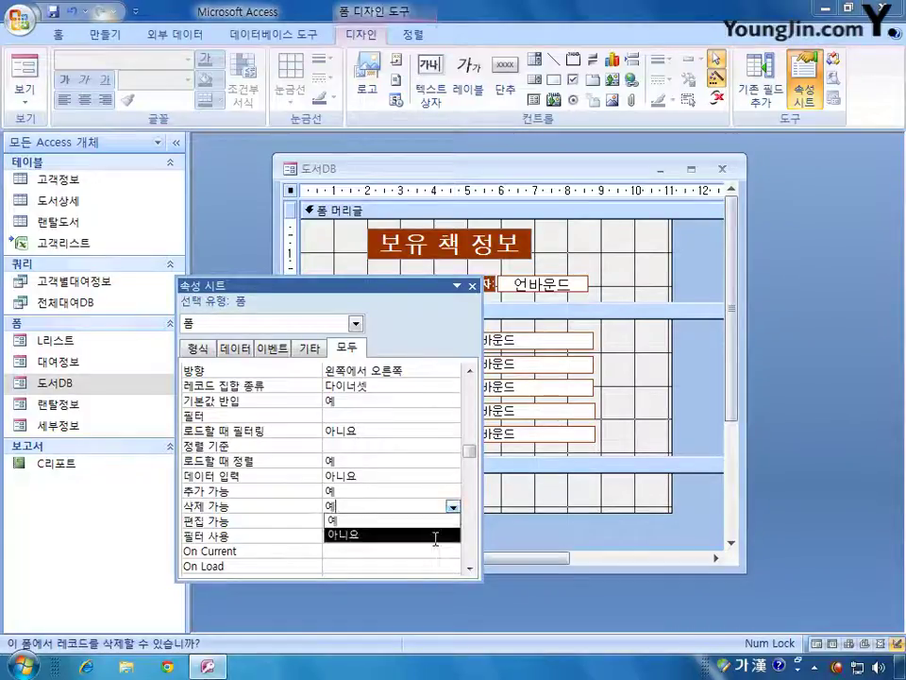
{"action": "left_click", "coordinate": [435, 535]}
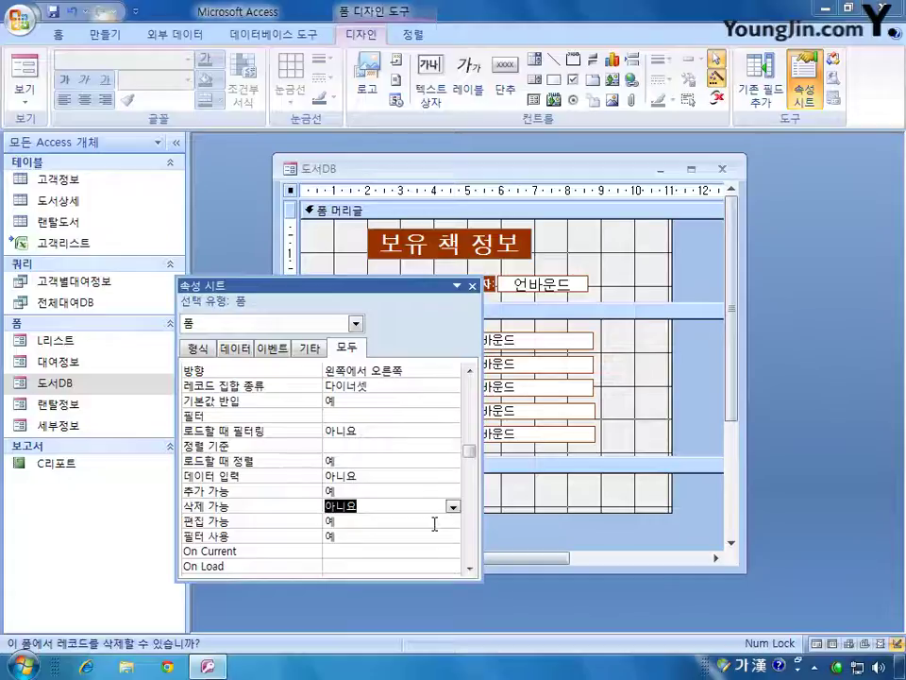
{"action": "left_click", "coordinate": [552, 337]}
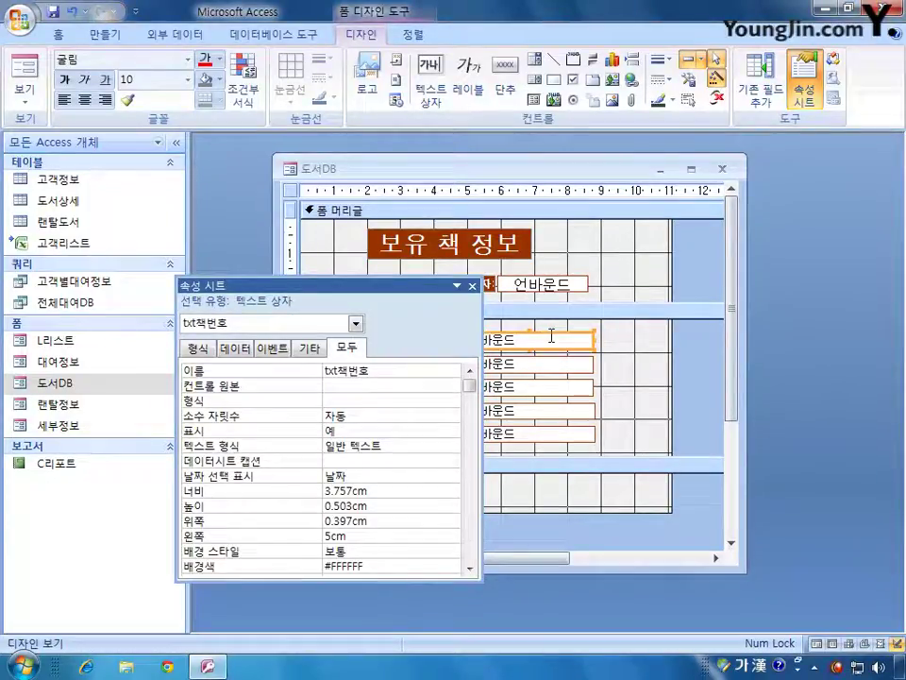
- Set the first three text boxes' Control Source to 책번호, 제목 and 작가
{"action": "left_click", "coordinate": [416, 387]}
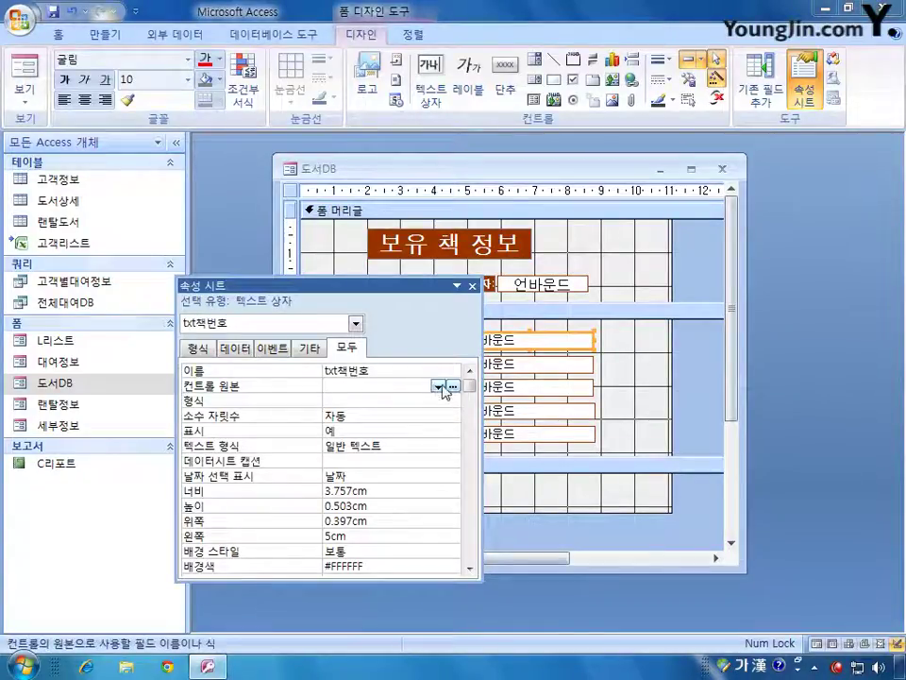
{"action": "left_click", "coordinate": [439, 388]}
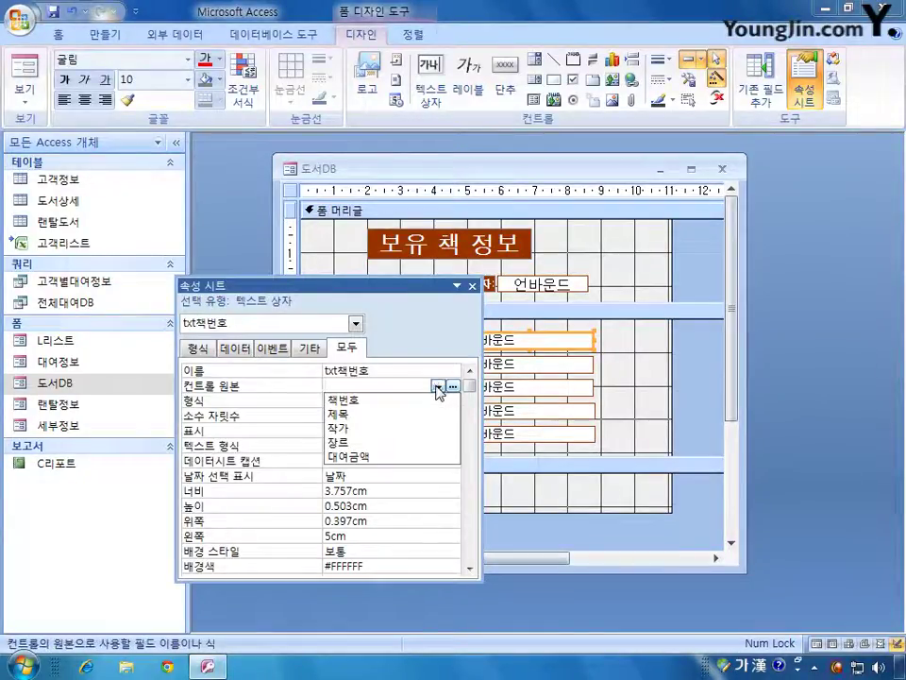
{"action": "left_click", "coordinate": [427, 399]}
{"action": "left_click", "coordinate": [522, 361]}
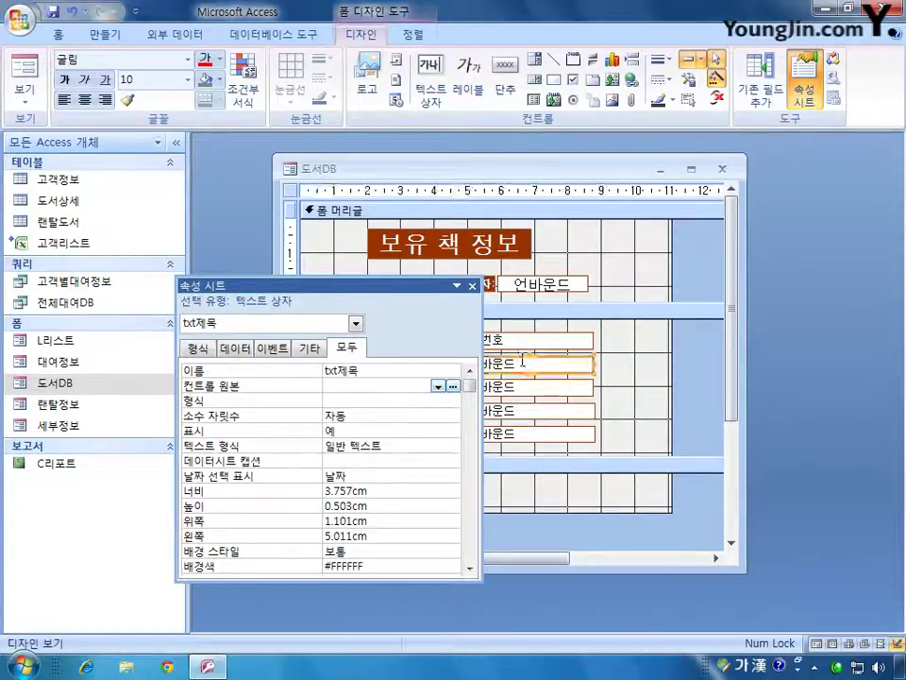
{"action": "left_click", "coordinate": [438, 386]}
{"action": "left_click", "coordinate": [422, 414]}
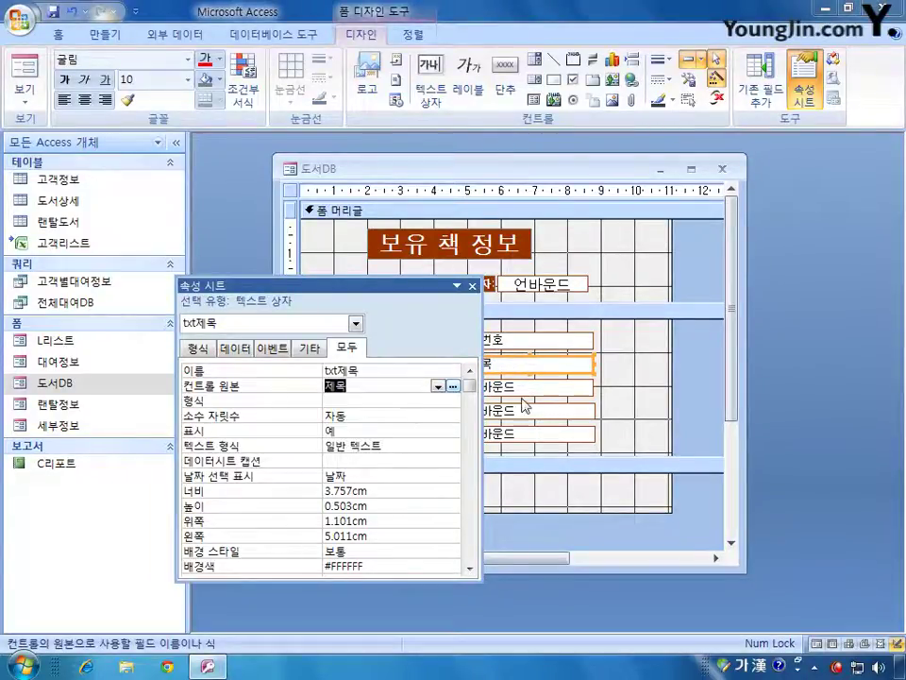
{"action": "left_click", "coordinate": [522, 391]}
{"action": "left_click", "coordinate": [437, 386]}
{"action": "left_click", "coordinate": [404, 428]}
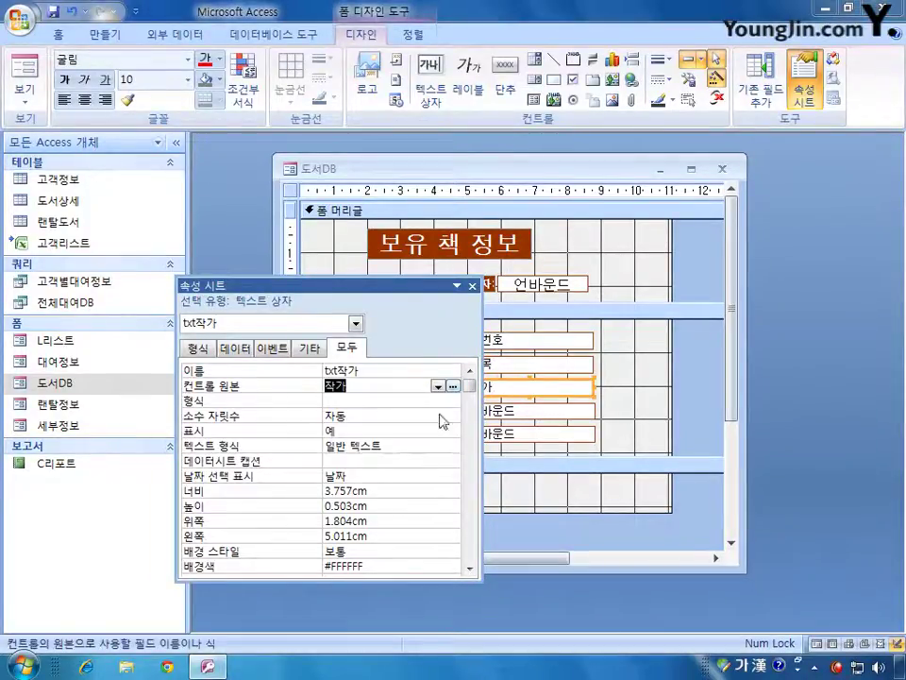
- Bind txt장르 to 장르 and num대여금액 to 대여금액, then select the whole form
{"action": "left_click", "coordinate": [538, 411]}
{"action": "left_click", "coordinate": [438, 386]}
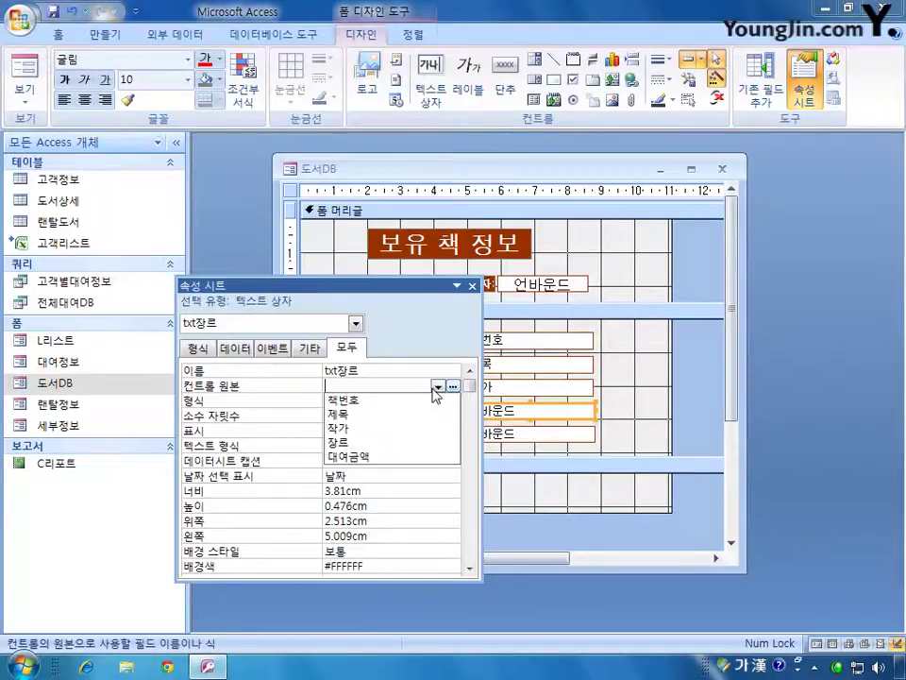
{"action": "left_click", "coordinate": [405, 444]}
{"action": "left_click", "coordinate": [526, 434]}
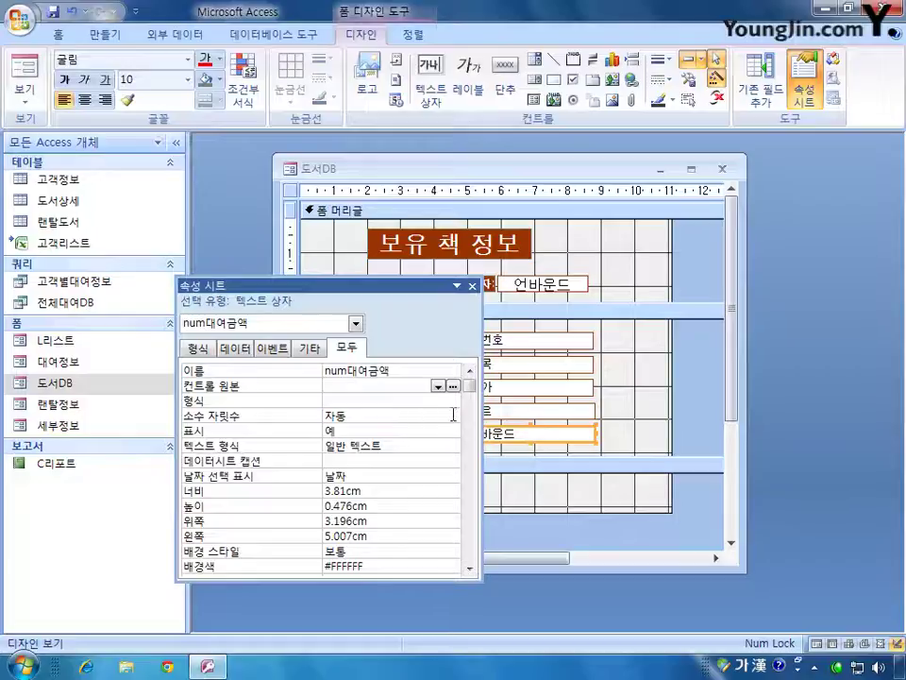
{"action": "left_click", "coordinate": [437, 386]}
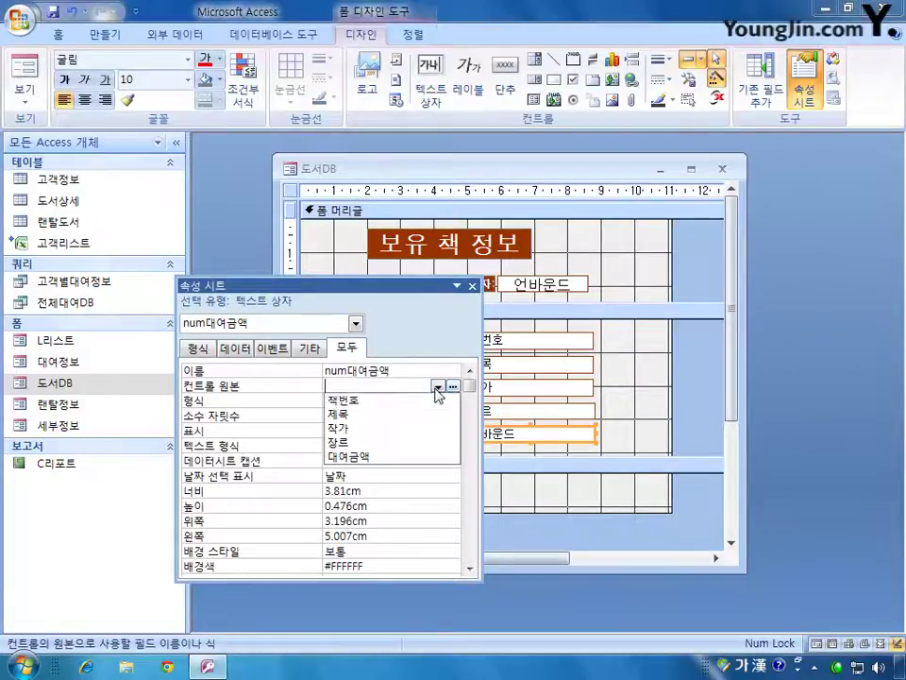
{"action": "left_click", "coordinate": [414, 459]}
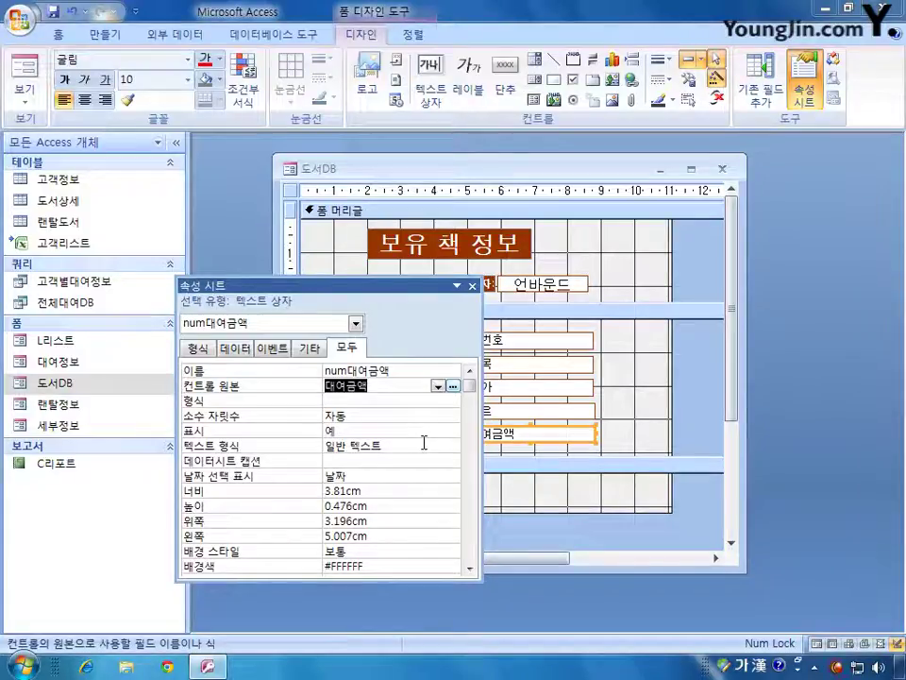
{"action": "left_click", "coordinate": [289, 190]}
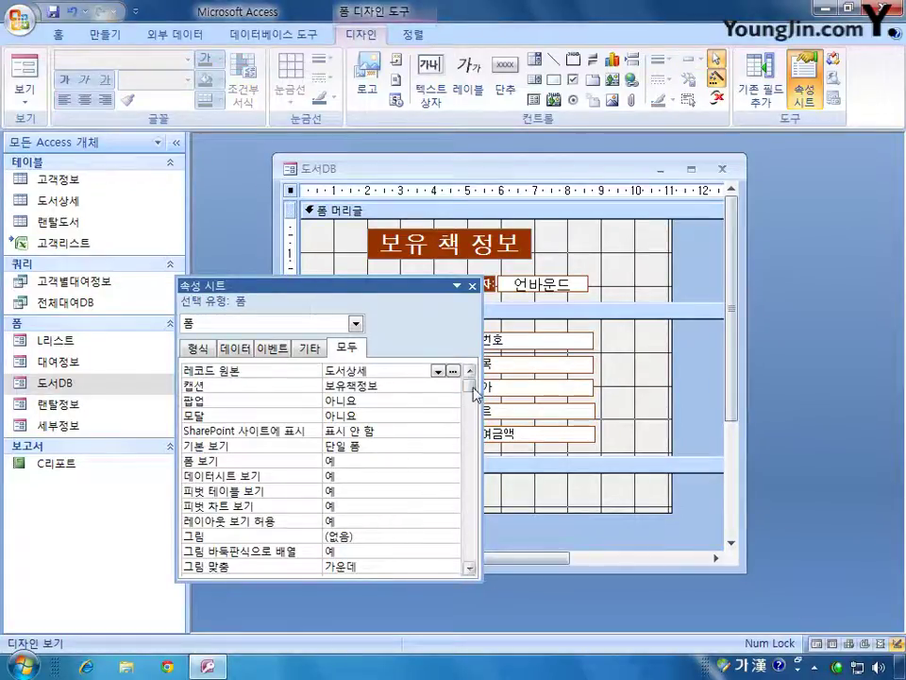
- Set the form's Record Selectors, Navigation Buttons and Dividing Lines properties to 아니요
{"action": "left_click_drag", "start_coordinate": [469, 386], "coordinate": [472, 423]}
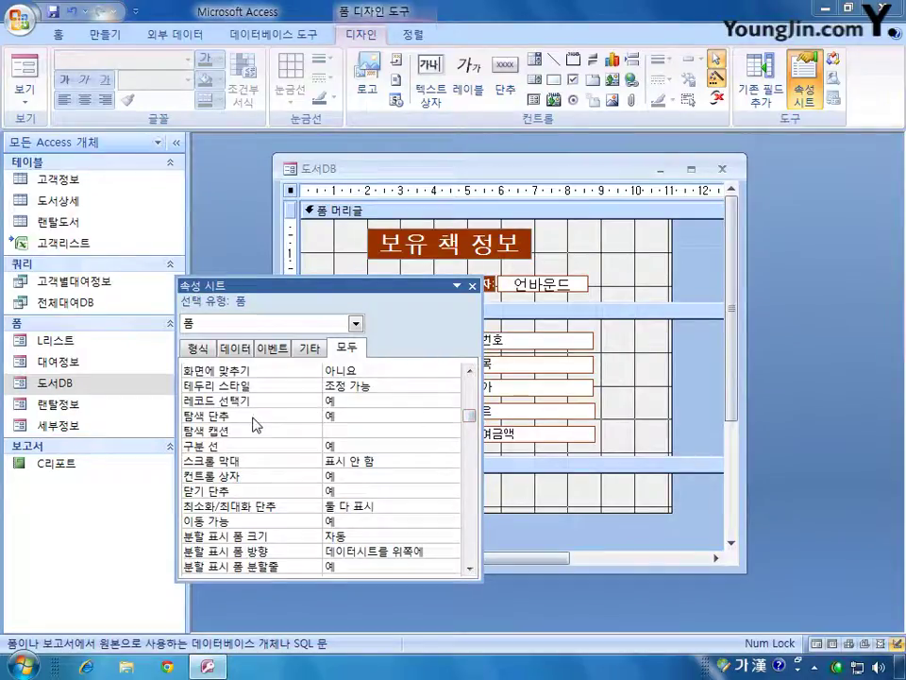
{"action": "left_click", "coordinate": [396, 403]}
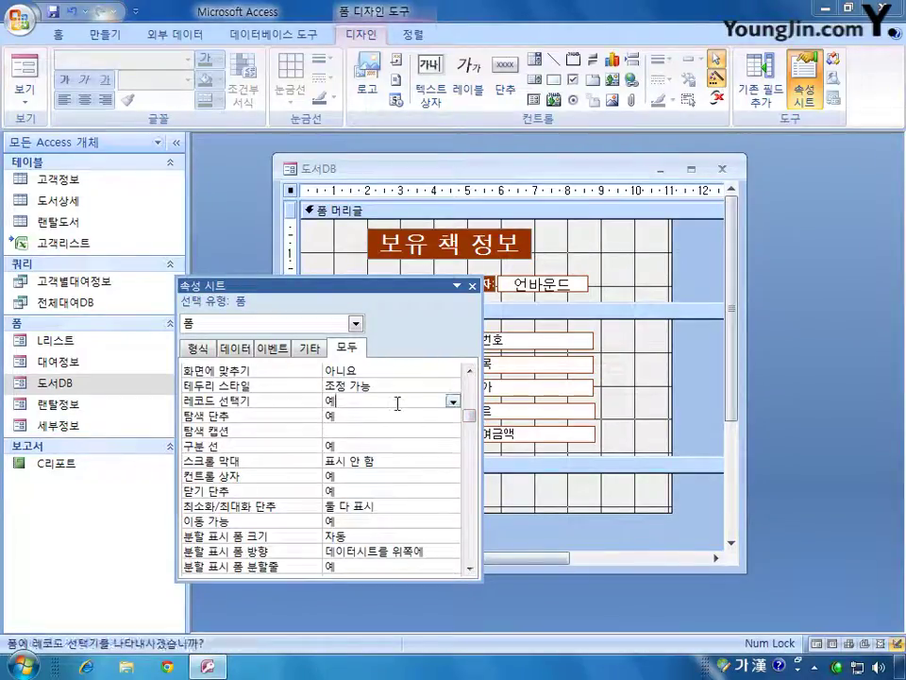
{"action": "left_click", "coordinate": [452, 403]}
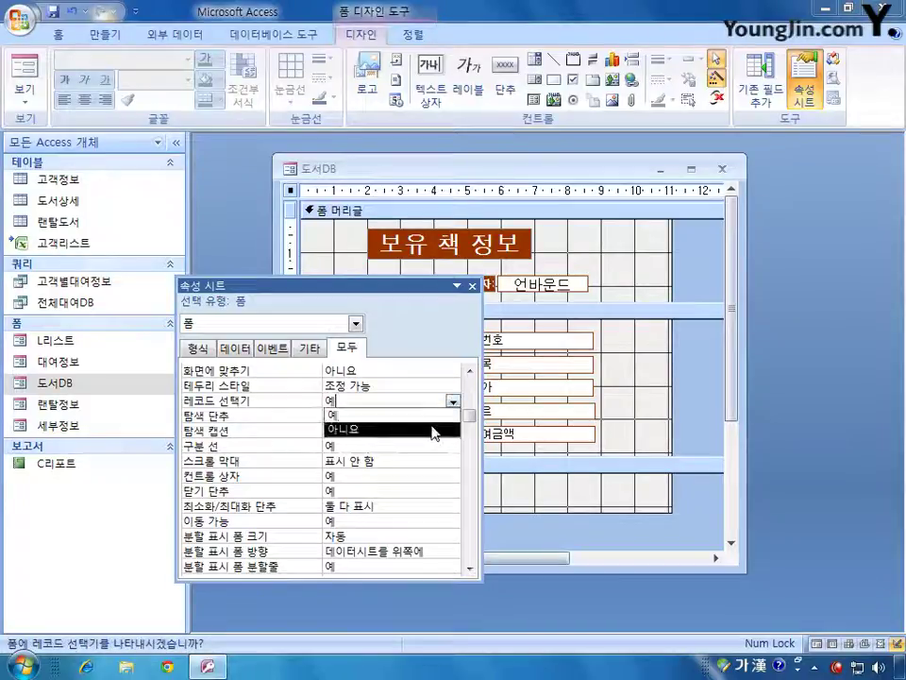
{"action": "left_click", "coordinate": [432, 426]}
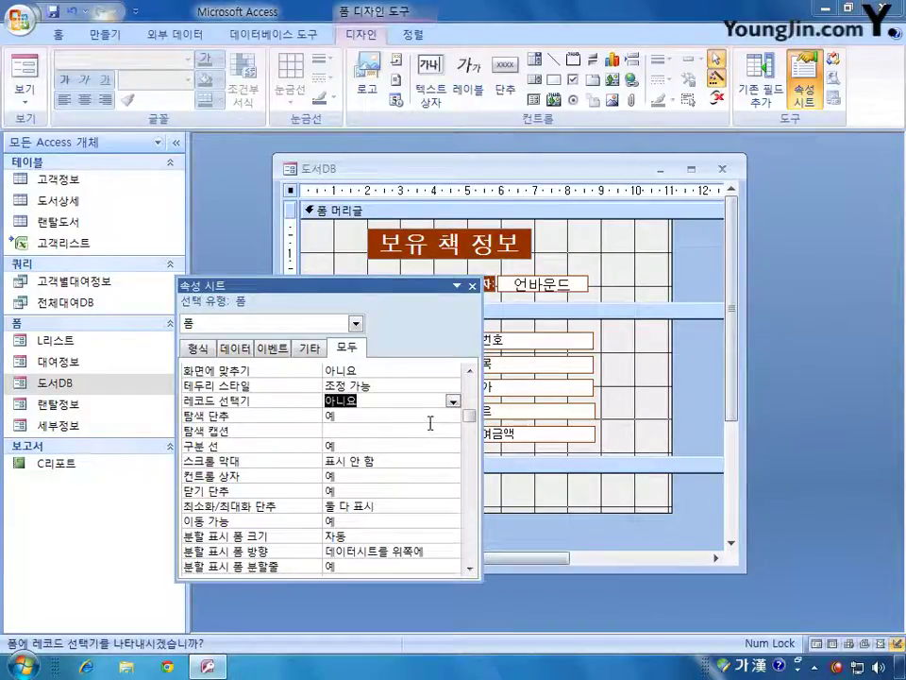
{"action": "left_click", "coordinate": [434, 416]}
{"action": "left_click", "coordinate": [454, 416]}
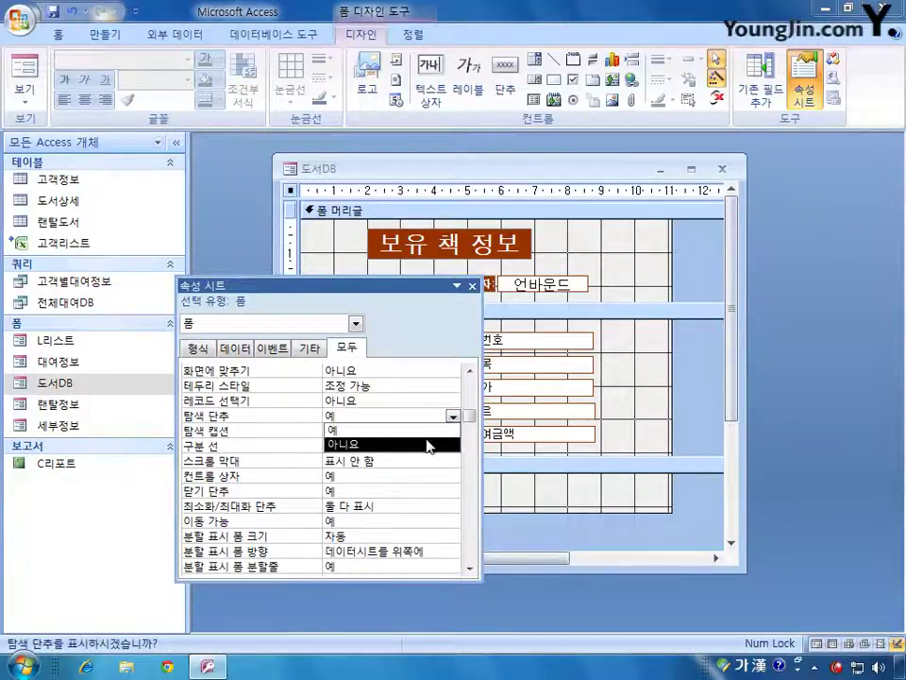
{"action": "left_click", "coordinate": [435, 442]}
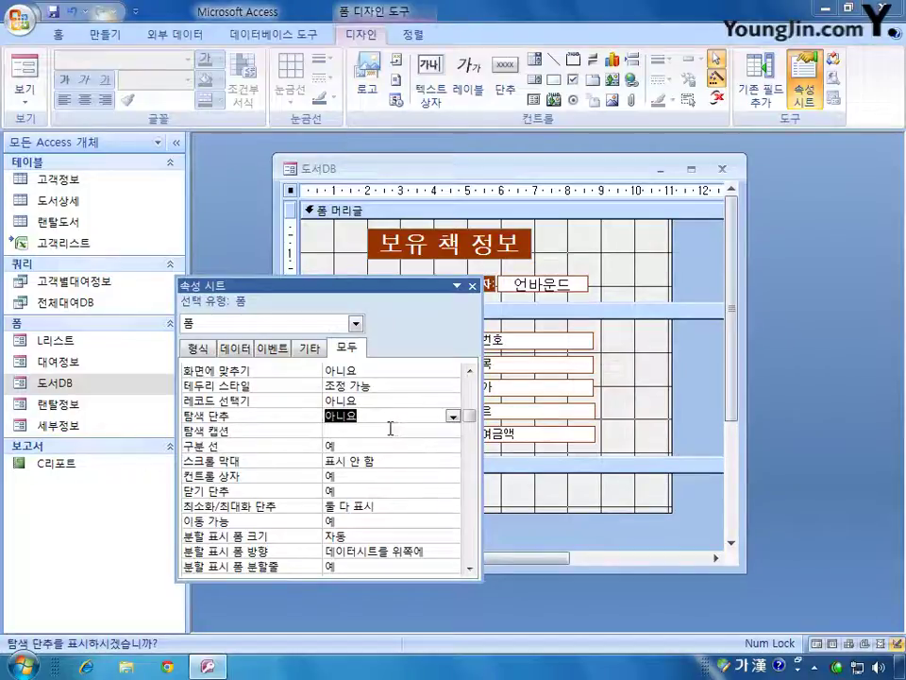
{"action": "left_click", "coordinate": [383, 444]}
{"action": "left_click", "coordinate": [454, 446]}
{"action": "left_click", "coordinate": [426, 470]}
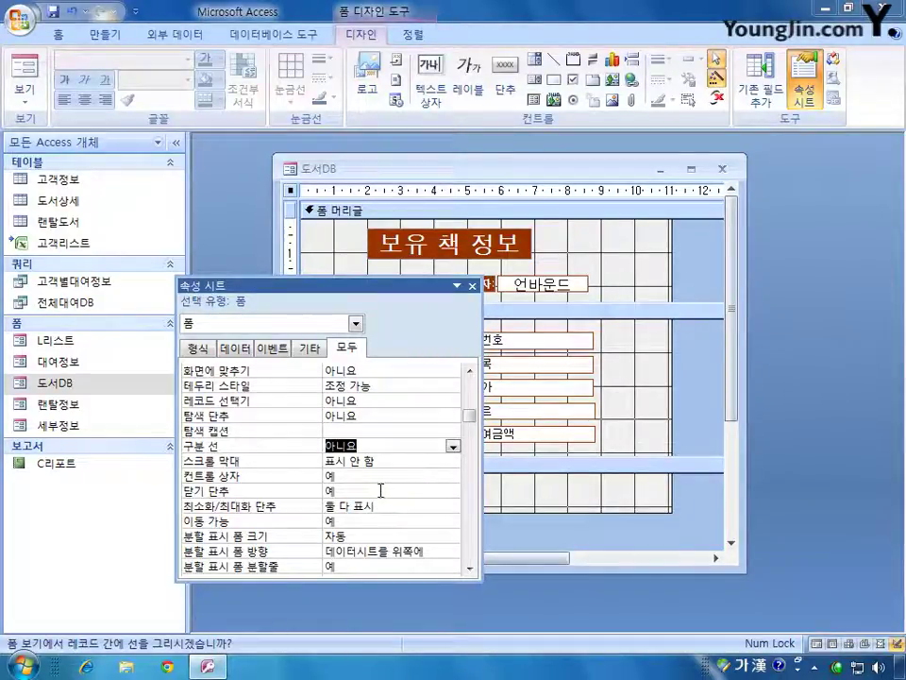
- Select the unbound txt작업일자 text box in the form header
{"action": "left_click", "coordinate": [355, 324]}
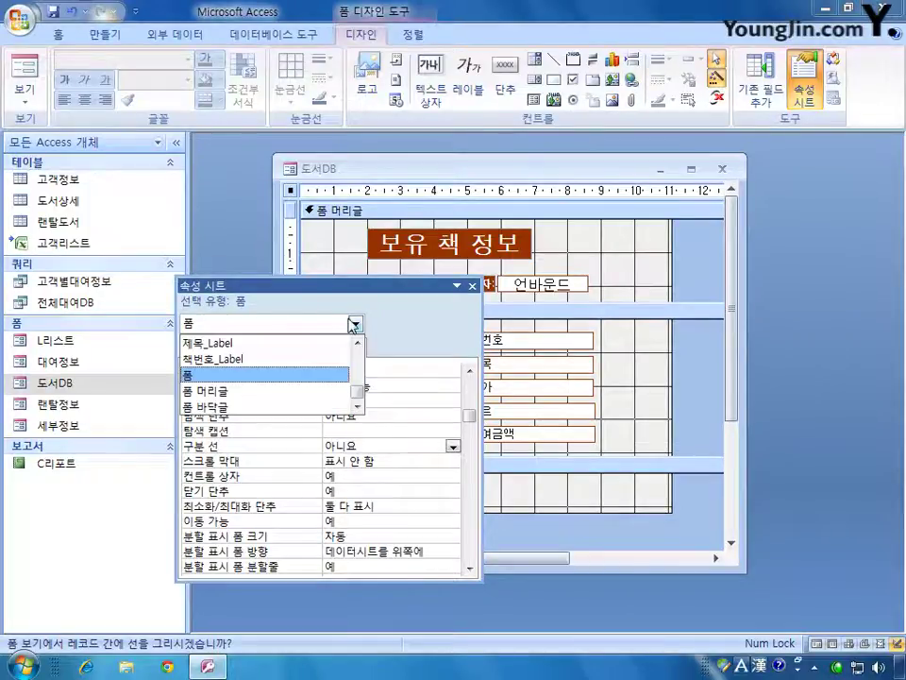
{"action": "scroll", "coordinate": [358, 387], "scroll_direction": "up", "scroll_amount": 1}
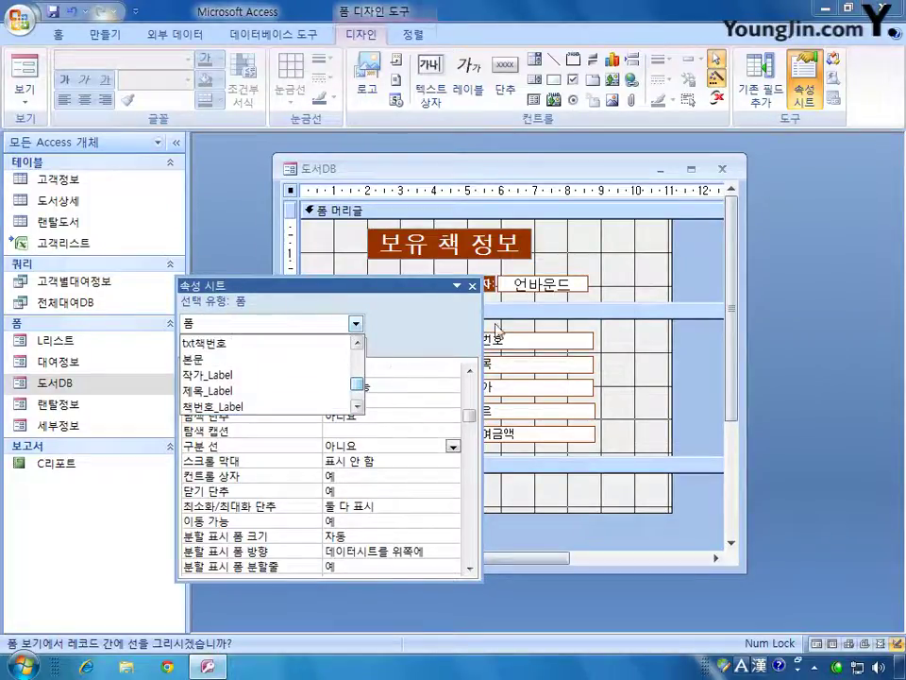
{"action": "left_click", "coordinate": [420, 217]}
{"action": "left_click", "coordinate": [525, 283]}
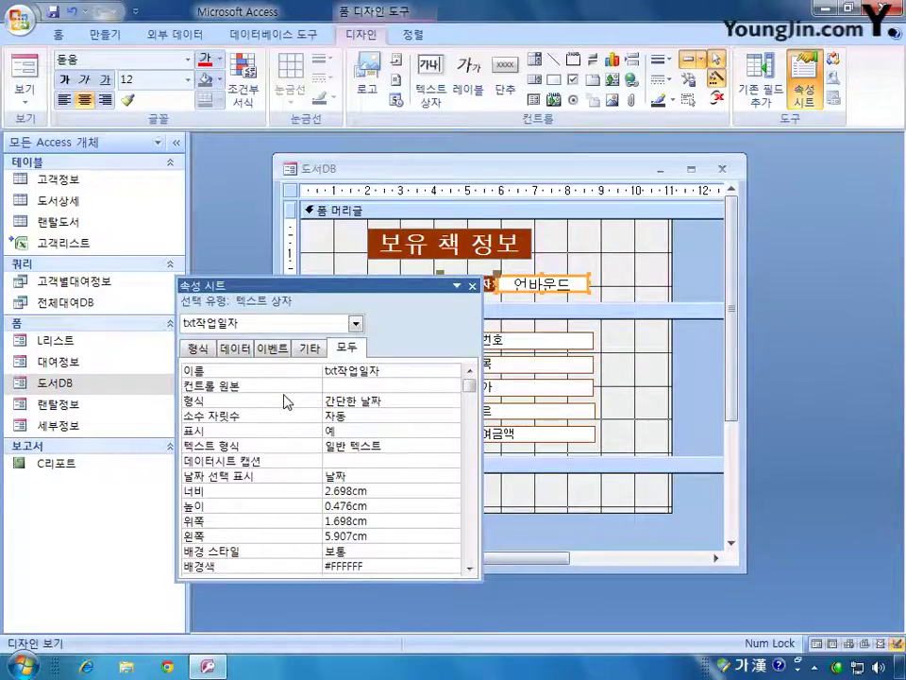
- Set txt작업일자's Control Source to =date() and switch to Form View
{"action": "left_click", "coordinate": [351, 386]}
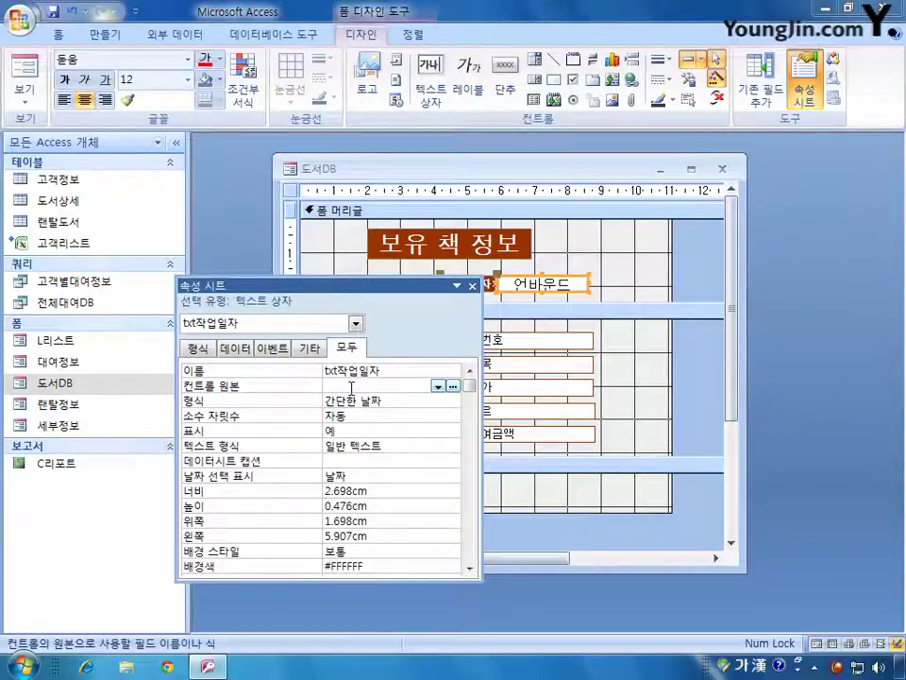
{"action": "type", "text": "=이"}
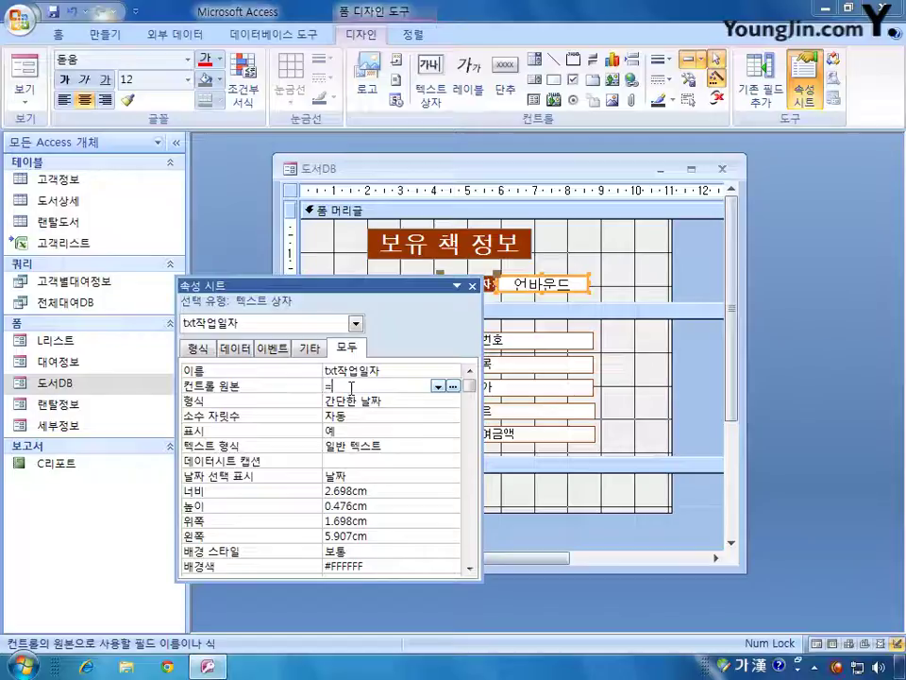
{"action": "key", "text": "BackSpace"}
{"action": "key", "text": "BackSpace"}
{"action": "key", "text": "Hangul"}
{"action": "type", "text": "date"}
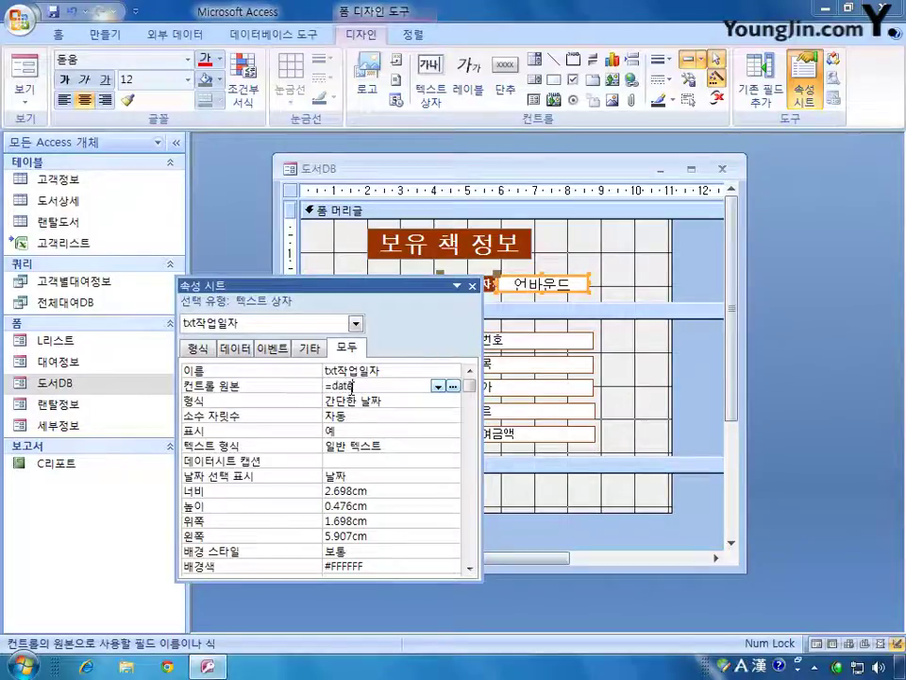
{"action": "type", "text": "()"}
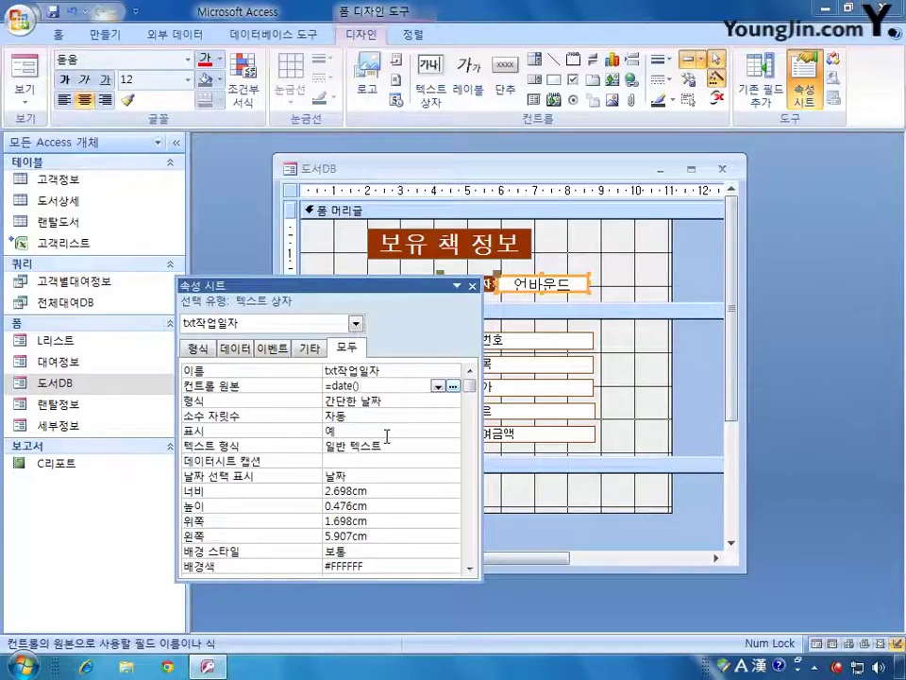
{"action": "left_click", "coordinate": [31, 74]}
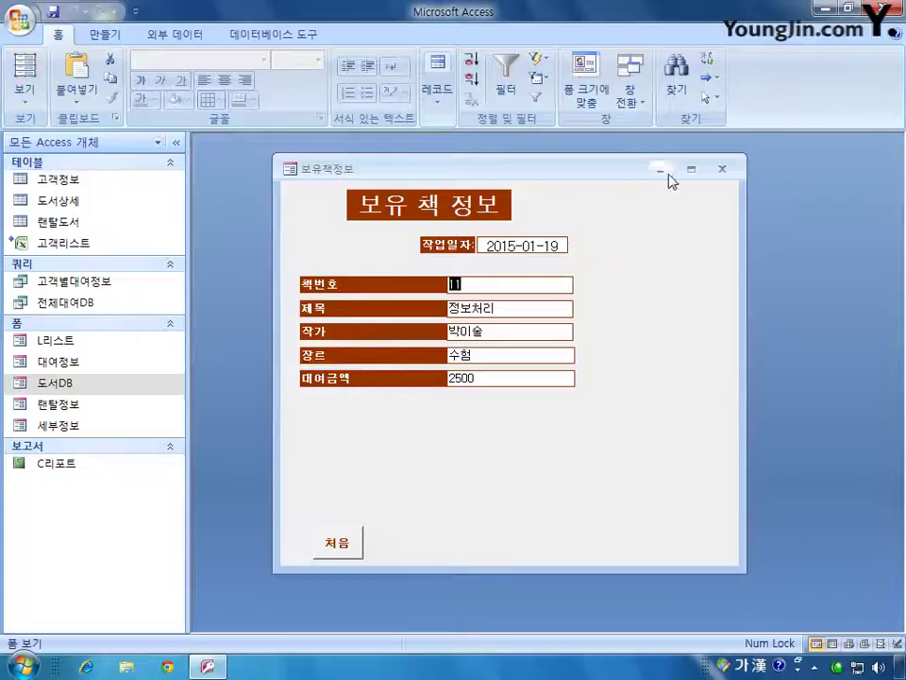
- Close the form saving design changes, then reopen 도서DB in 디자인 보기
{"action": "left_click", "coordinate": [722, 170]}
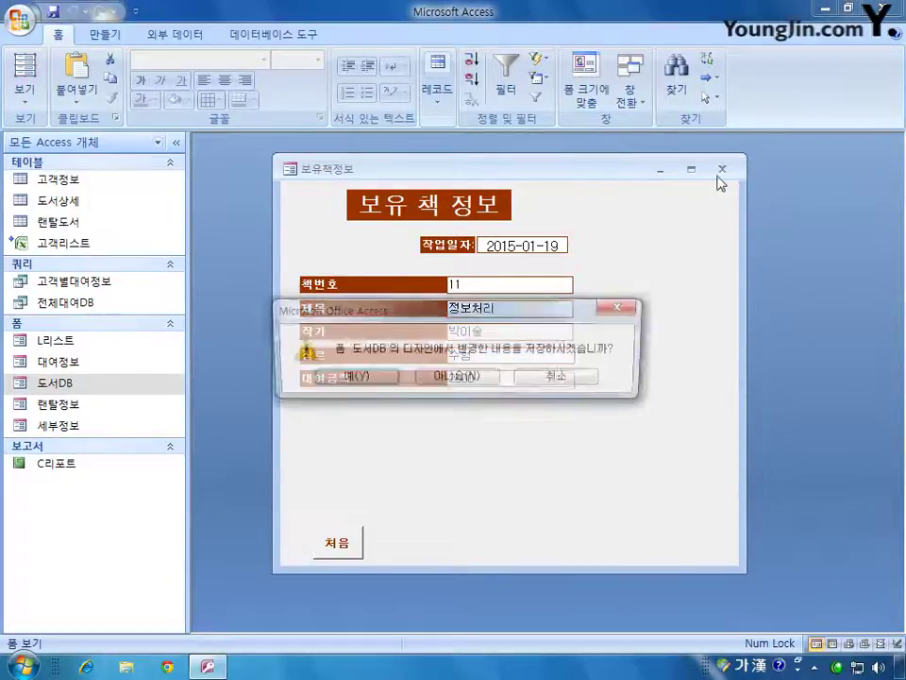
{"action": "left_click", "coordinate": [374, 382]}
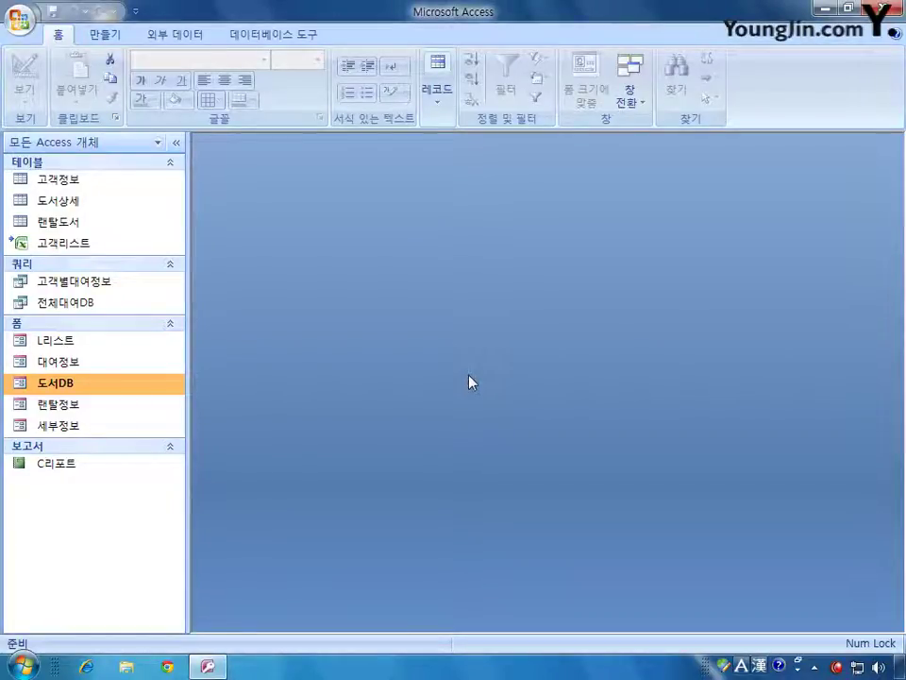
{"action": "right_click", "coordinate": [94, 383]}
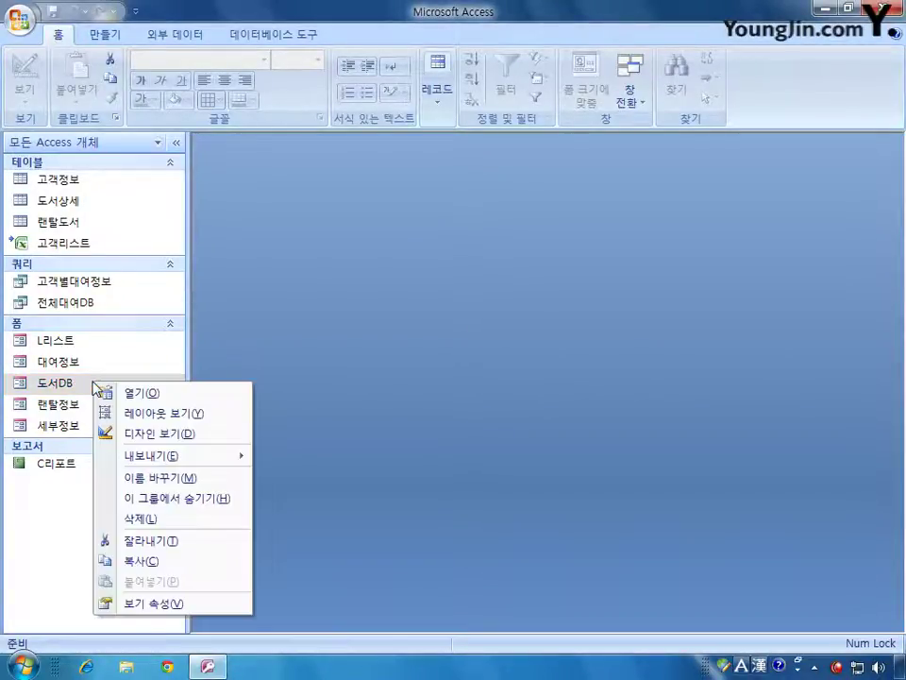
{"action": "left_click", "coordinate": [148, 433]}
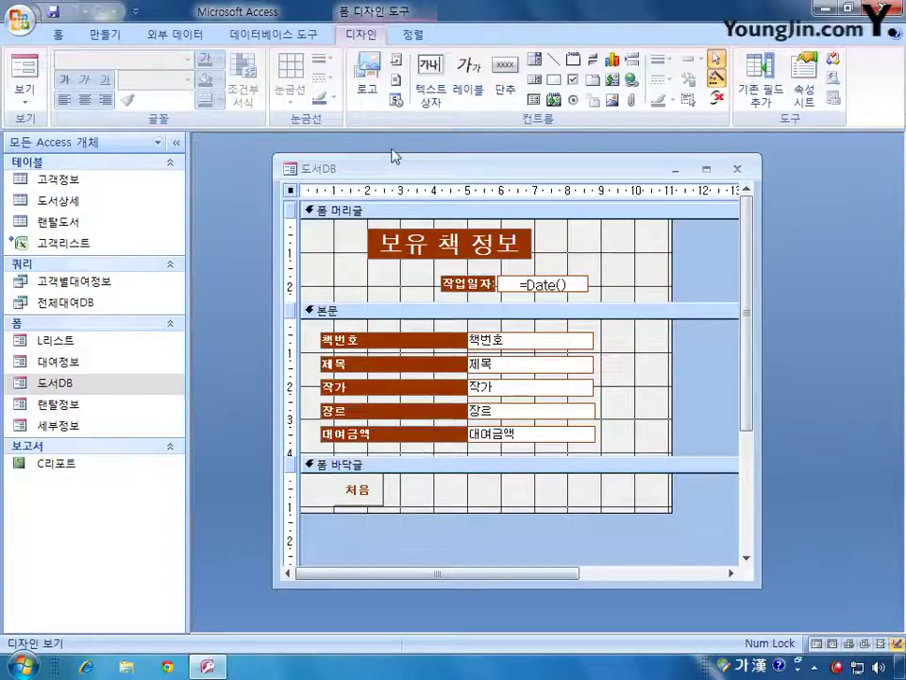
- With Control Wizards on, draw a command button in the 폼 바닥글 beside 처음
{"action": "left_click", "coordinate": [506, 90]}
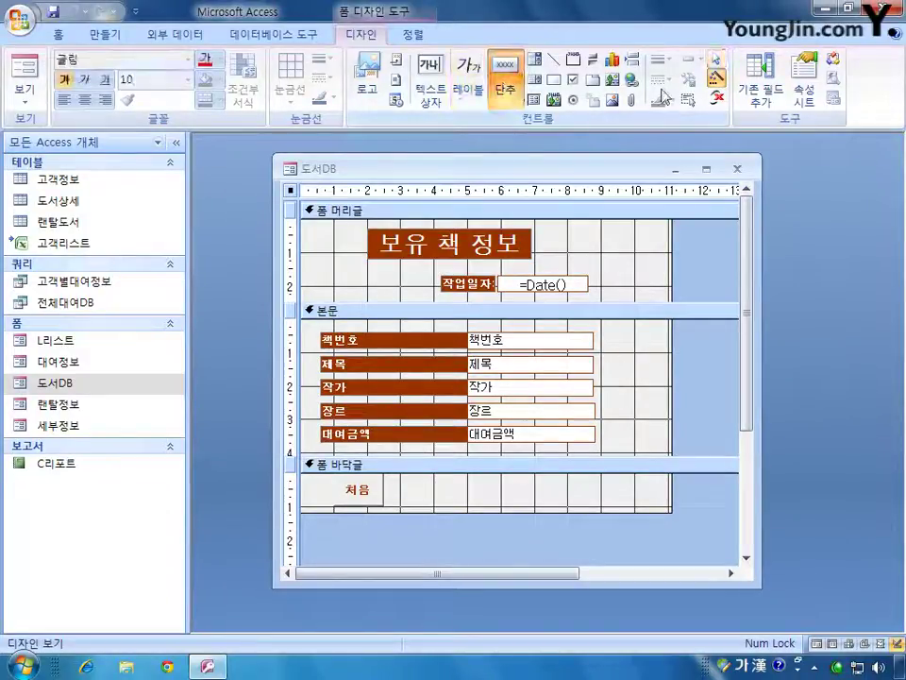
{"action": "left_click", "coordinate": [714, 83]}
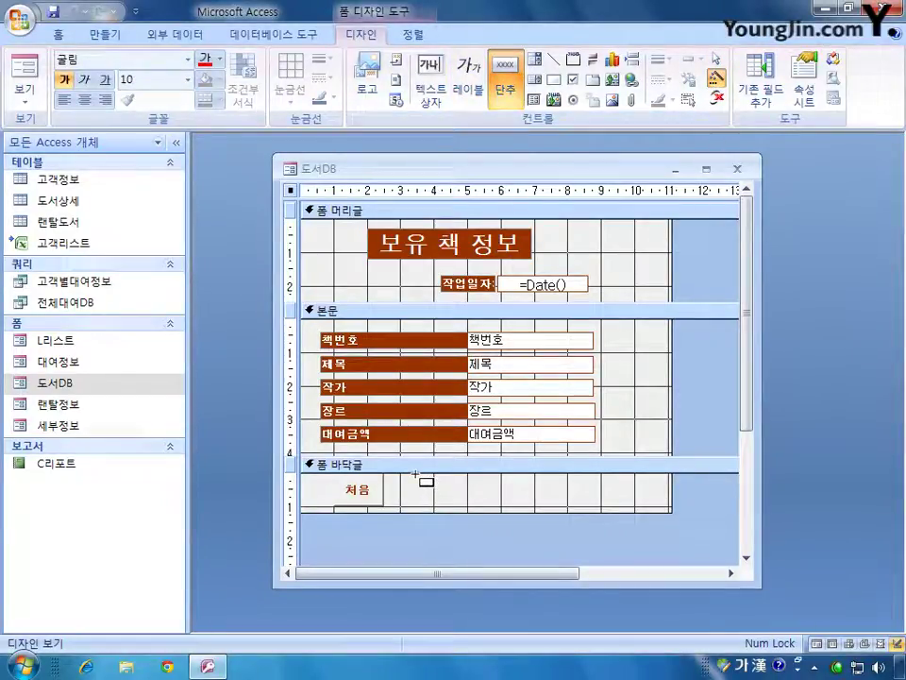
{"action": "left_click_drag", "start_coordinate": [414, 476], "coordinate": [468, 507]}
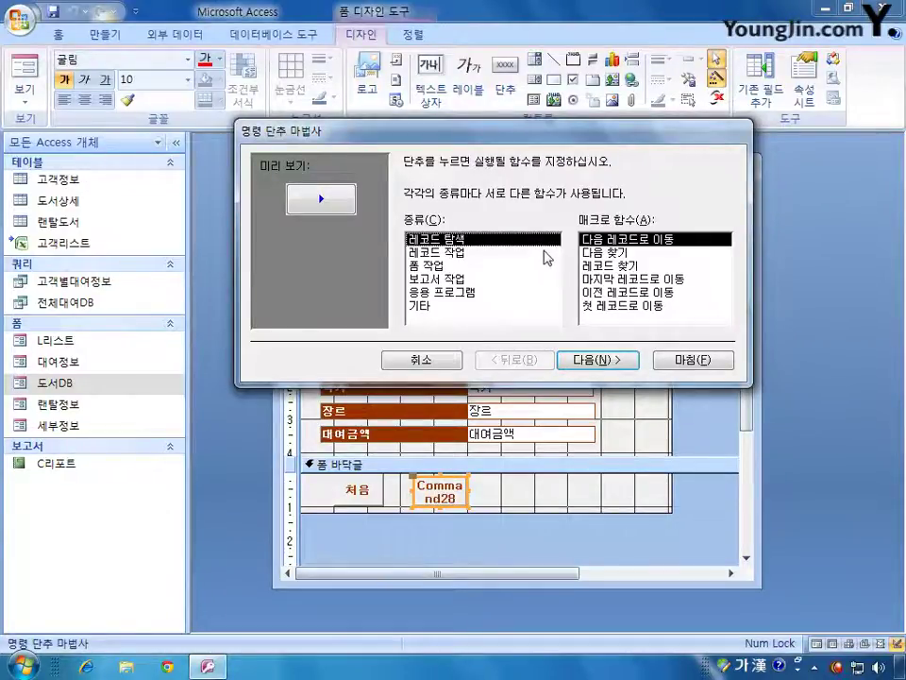
- In the Command Button Wizard choose 이전 레코드로 이동, caption 이전, name Cmd이전
{"action": "left_click", "coordinate": [623, 300]}
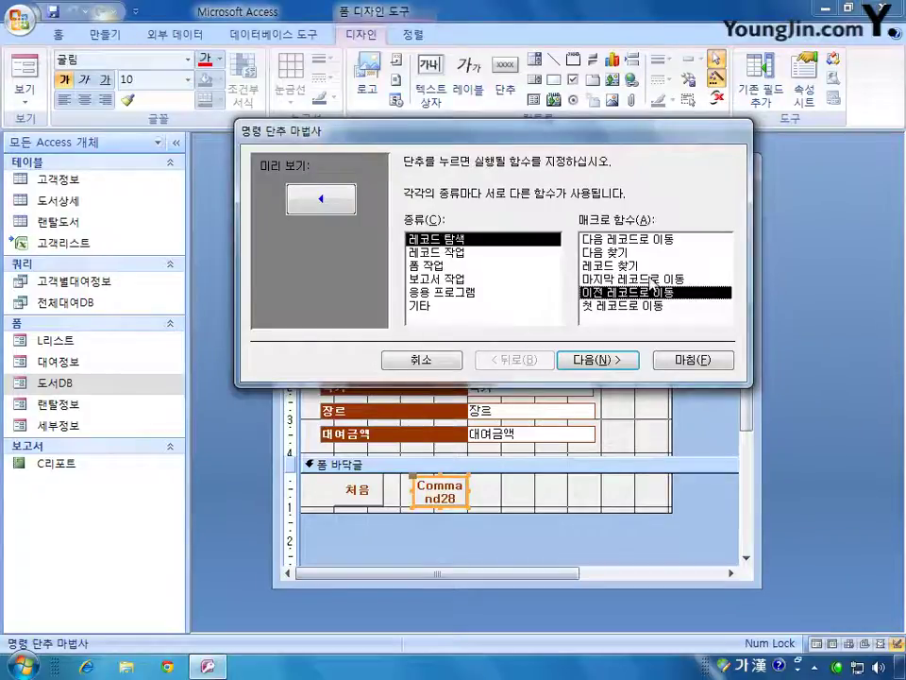
{"action": "left_click", "coordinate": [604, 360]}
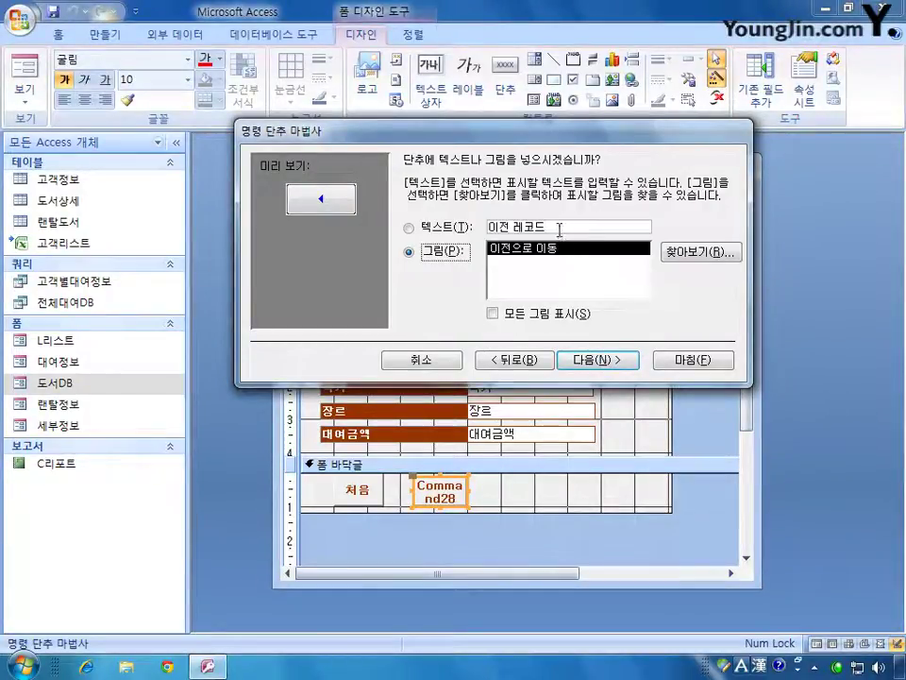
{"action": "left_click", "coordinate": [483, 227]}
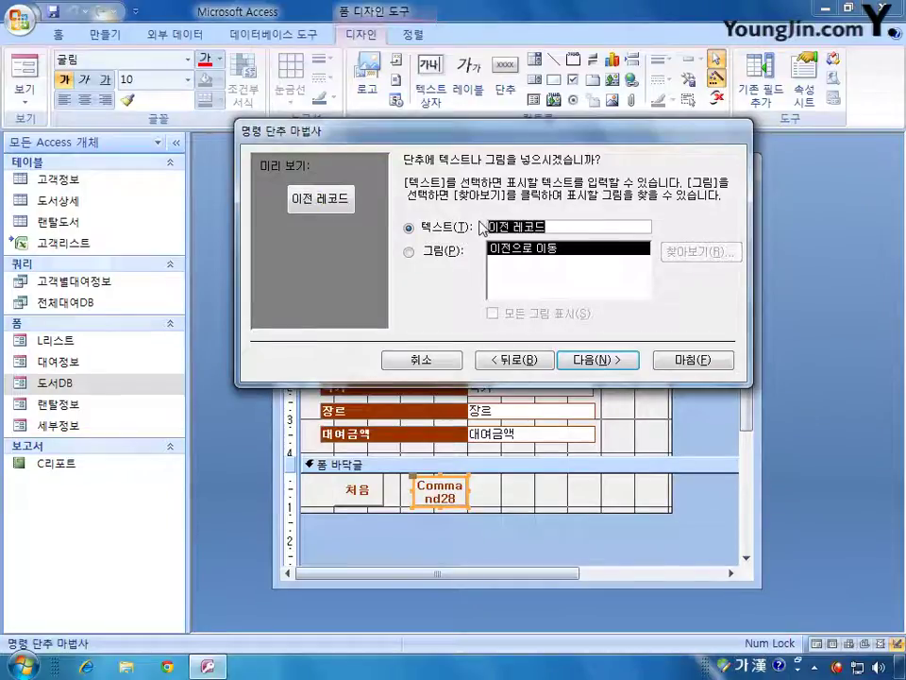
{"action": "type", "text": "이전"}
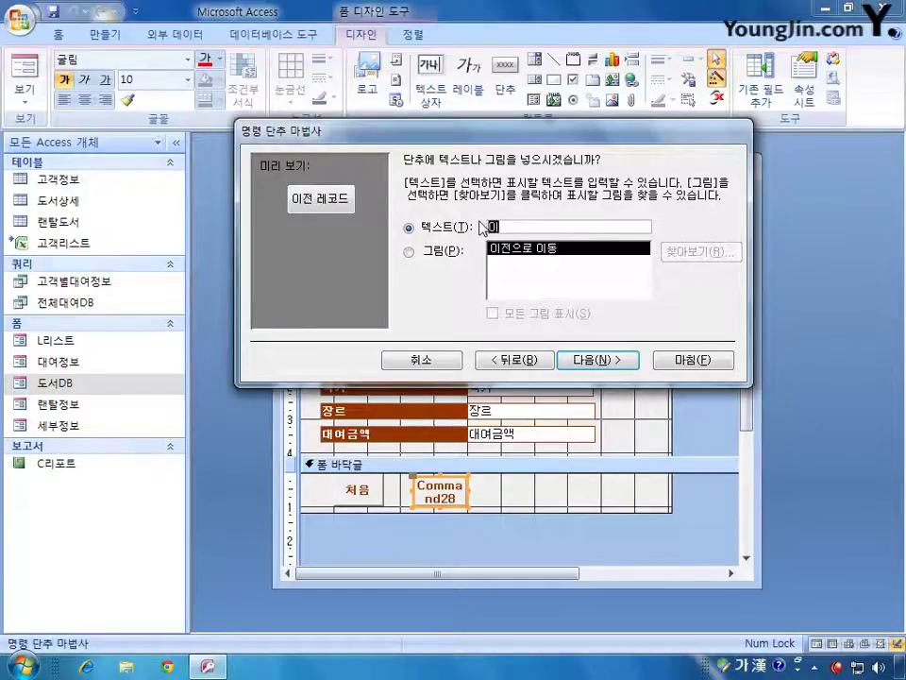
{"action": "left_click", "coordinate": [619, 362]}
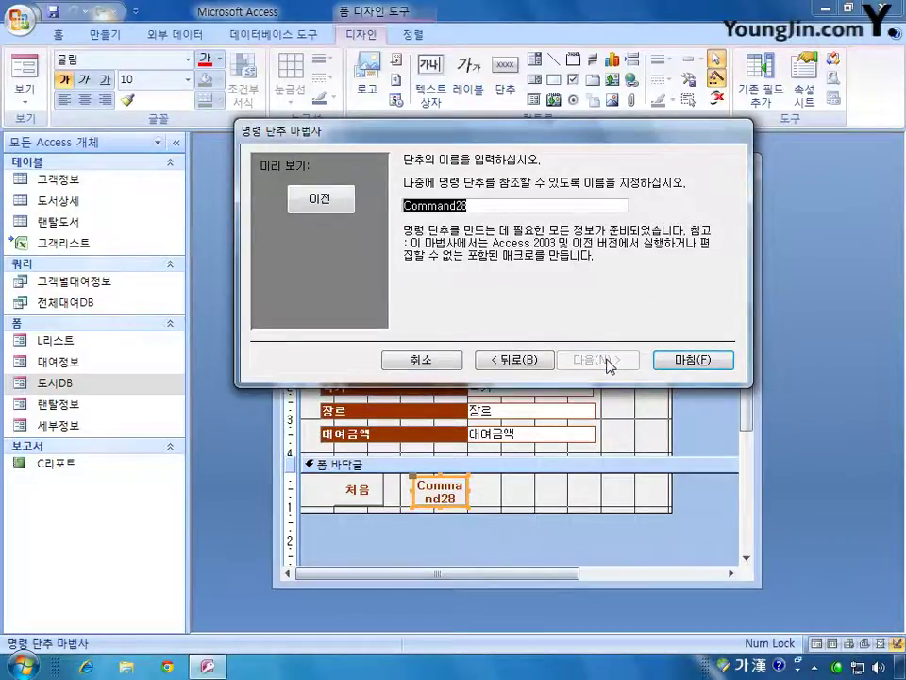
{"action": "type", "text": "Cmd이전"}
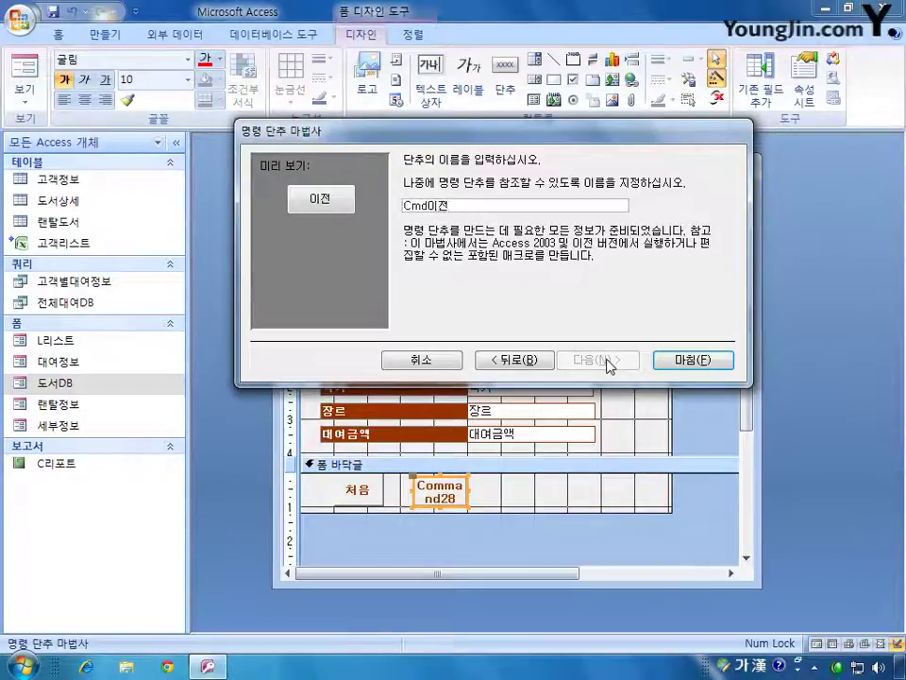
{"action": "left_click", "coordinate": [694, 362]}
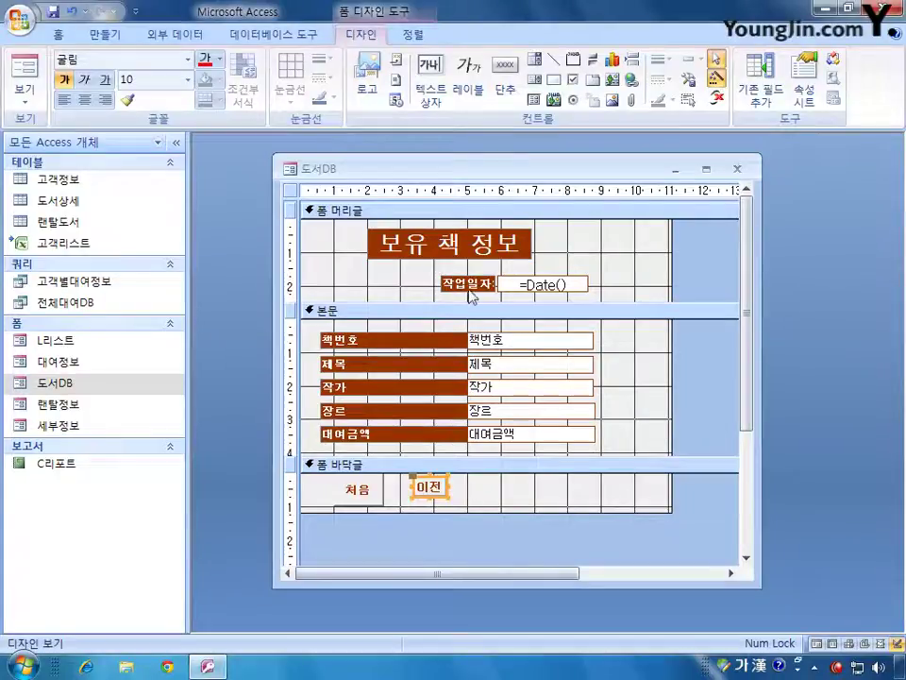
- Draw a button right of 이전 with action 다음 레코드로 이동, caption 다음, name Cmd다음
{"action": "left_click", "coordinate": [505, 75]}
{"action": "left_click_drag", "start_coordinate": [470, 479], "coordinate": [521, 509]}
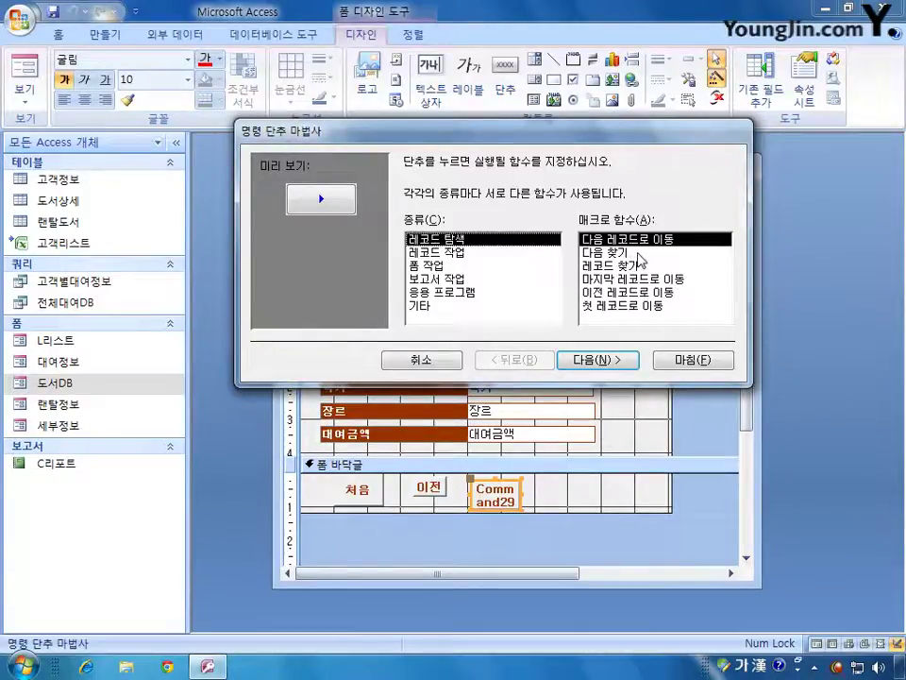
{"action": "left_click", "coordinate": [601, 360]}
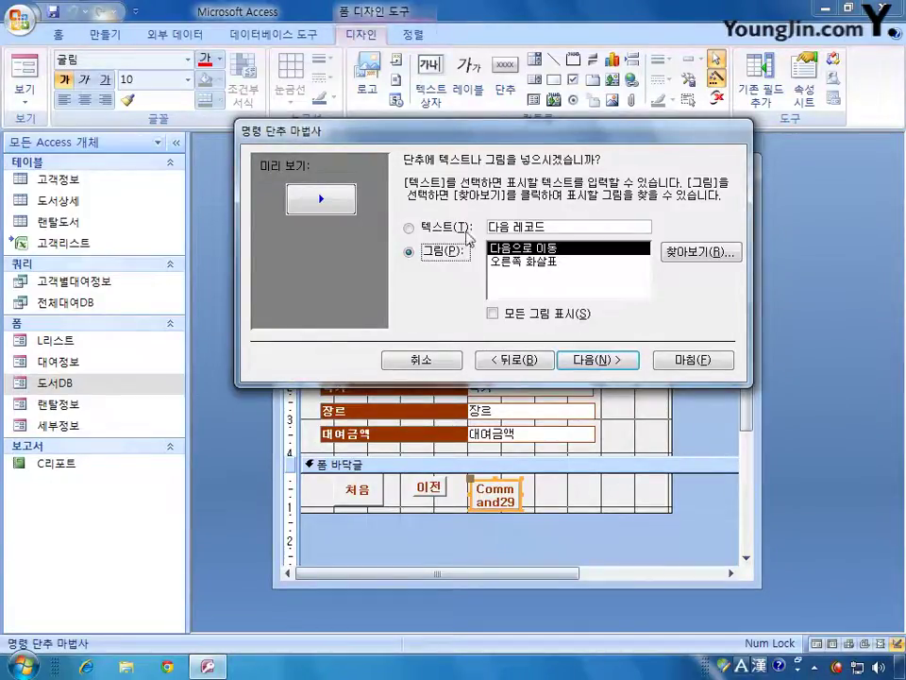
{"action": "left_click", "coordinate": [458, 228]}
{"action": "left_click_drag", "start_coordinate": [562, 230], "coordinate": [467, 227]}
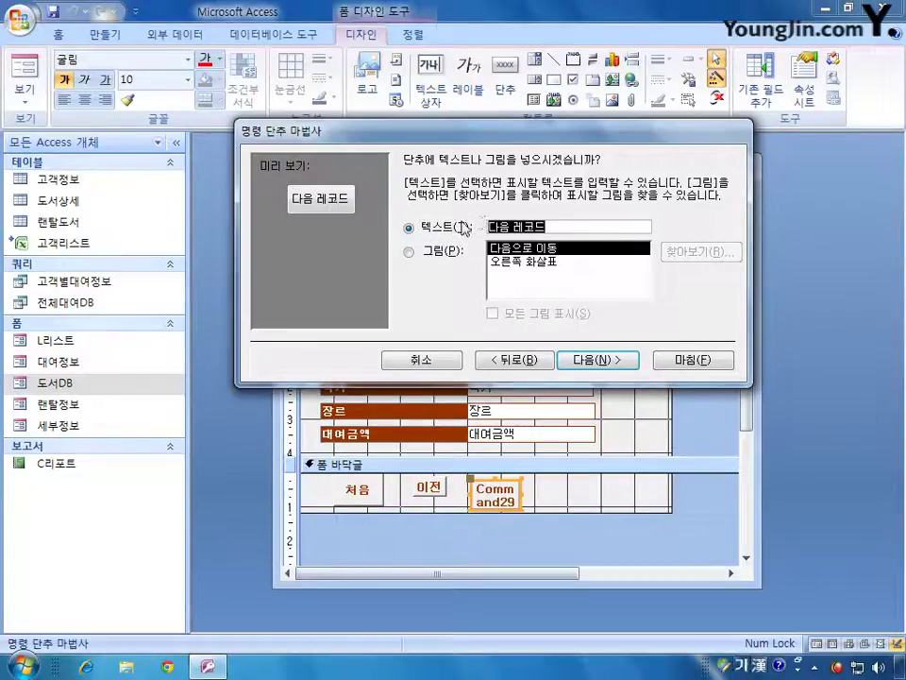
{"action": "type", "text": "다음"}
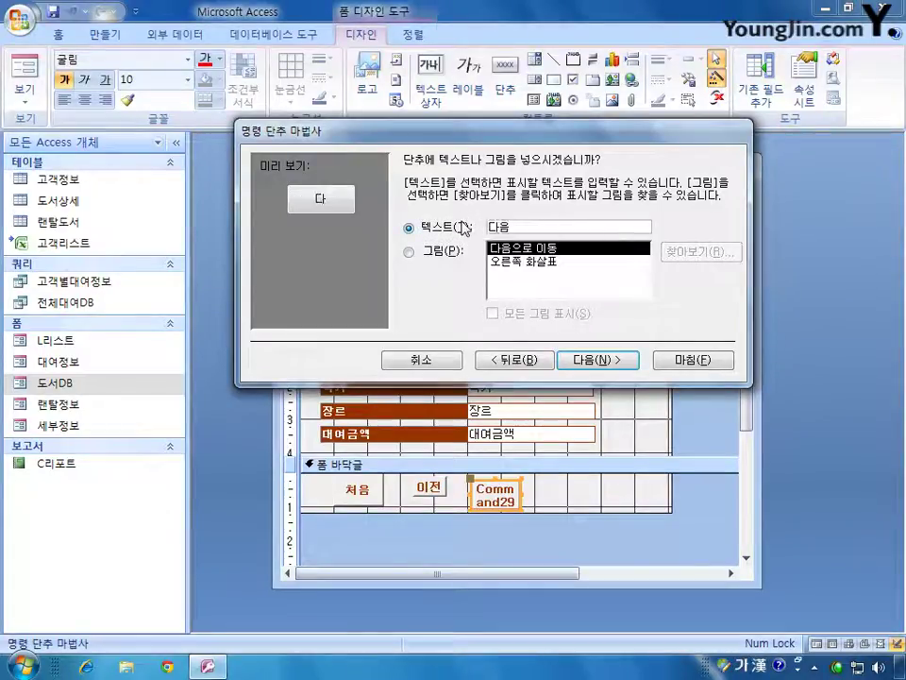
{"action": "left_click", "coordinate": [614, 364]}
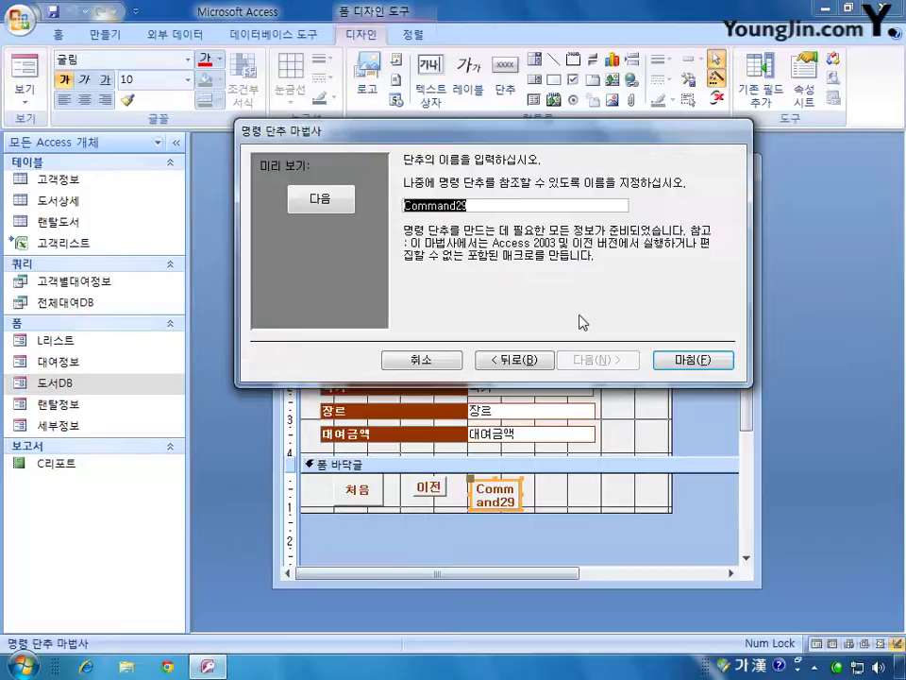
{"action": "type", "text": "Cmd"}
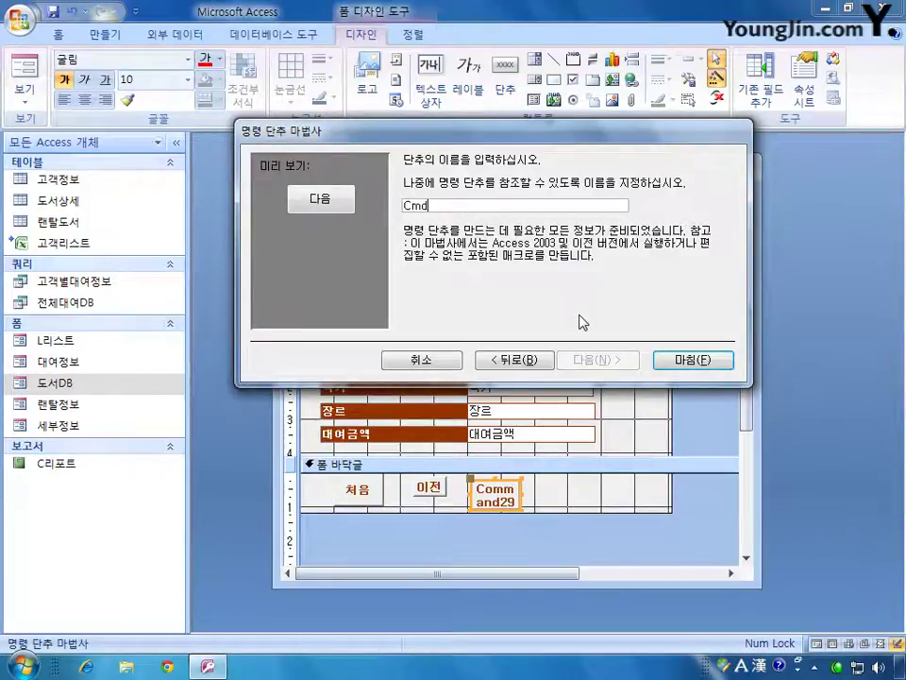
{"action": "type", "text": "다음"}
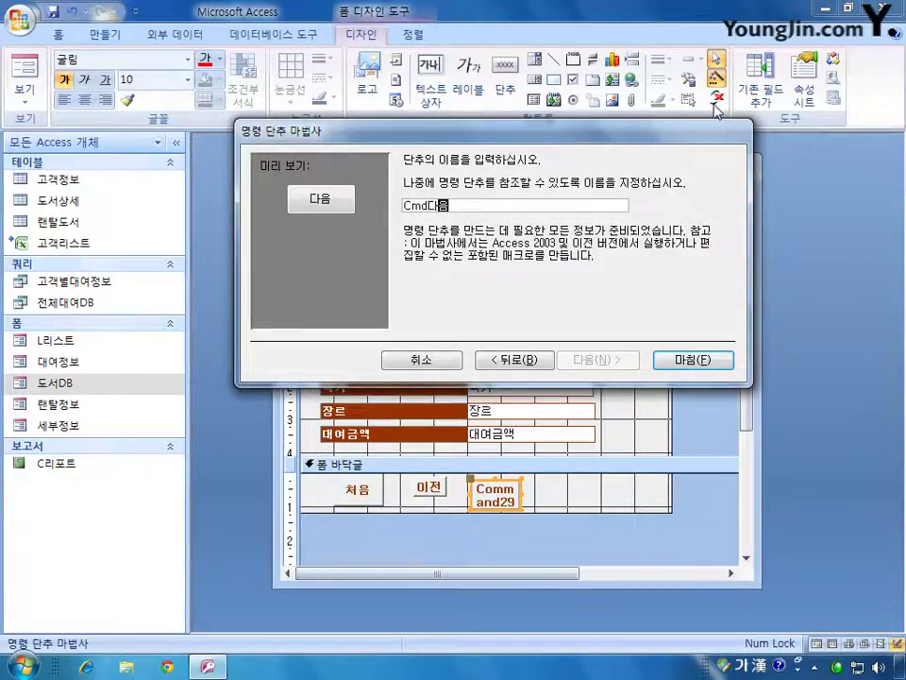
{"action": "left_click", "coordinate": [723, 360]}
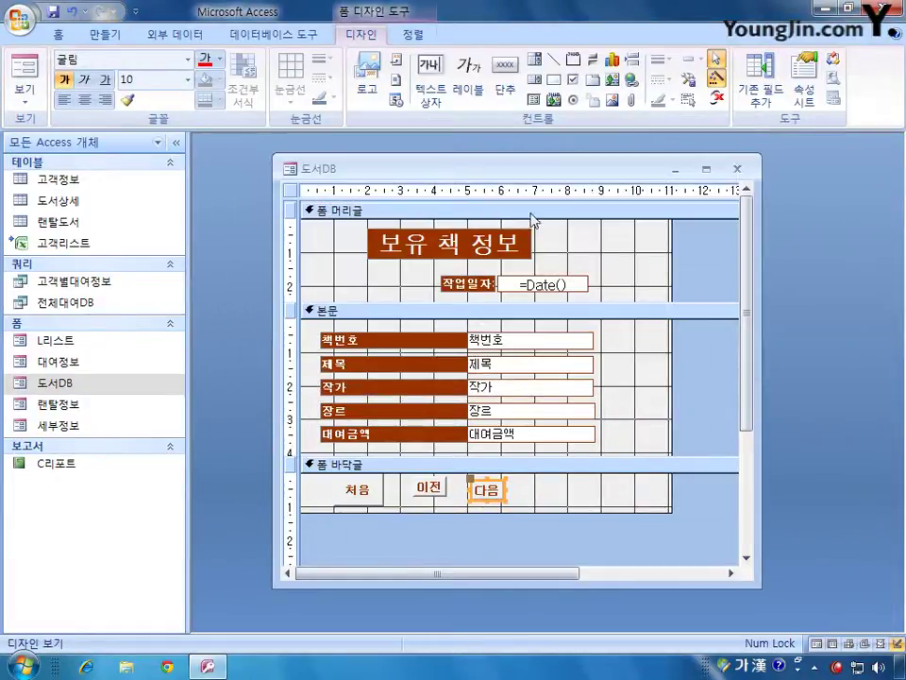
- Draw a button right of 다음 and choose the 폼 작업 > 폼 닫기 action
{"action": "left_click", "coordinate": [506, 80]}
{"action": "left_click_drag", "start_coordinate": [535, 484], "coordinate": [589, 510]}
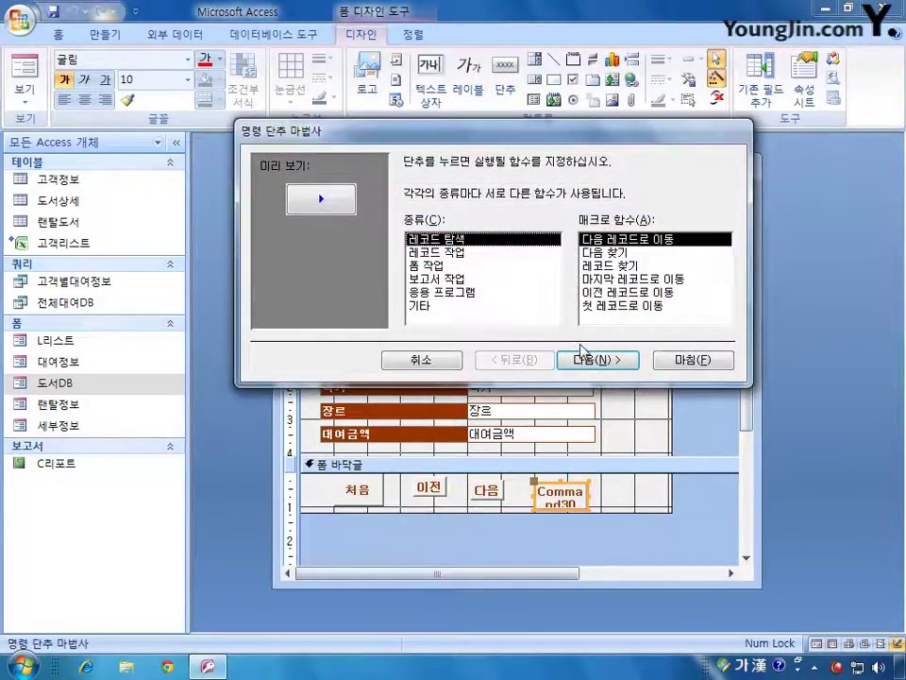
{"action": "left_click", "coordinate": [439, 266]}
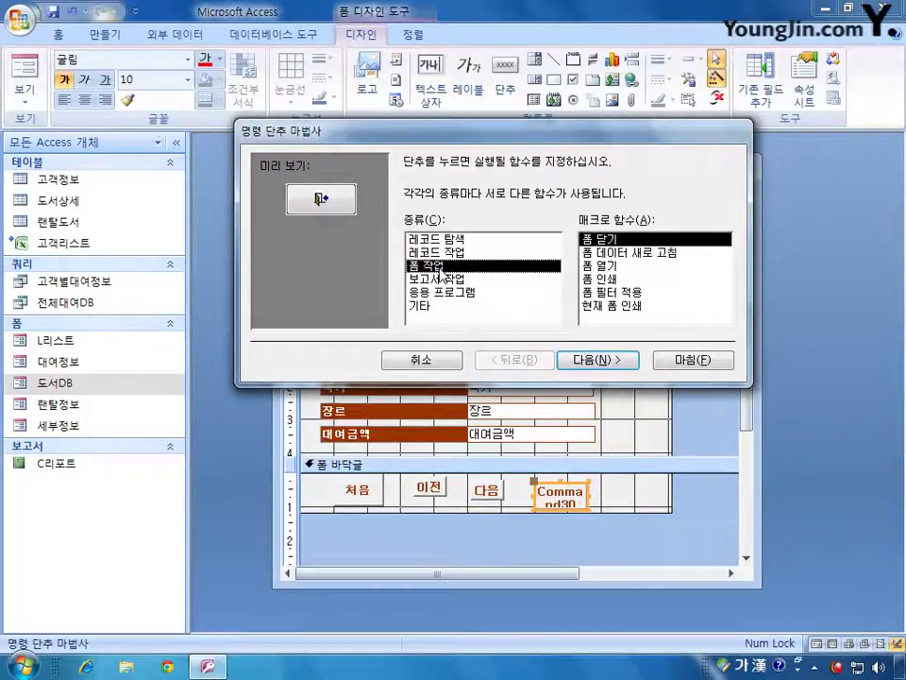
{"action": "left_click", "coordinate": [609, 363]}
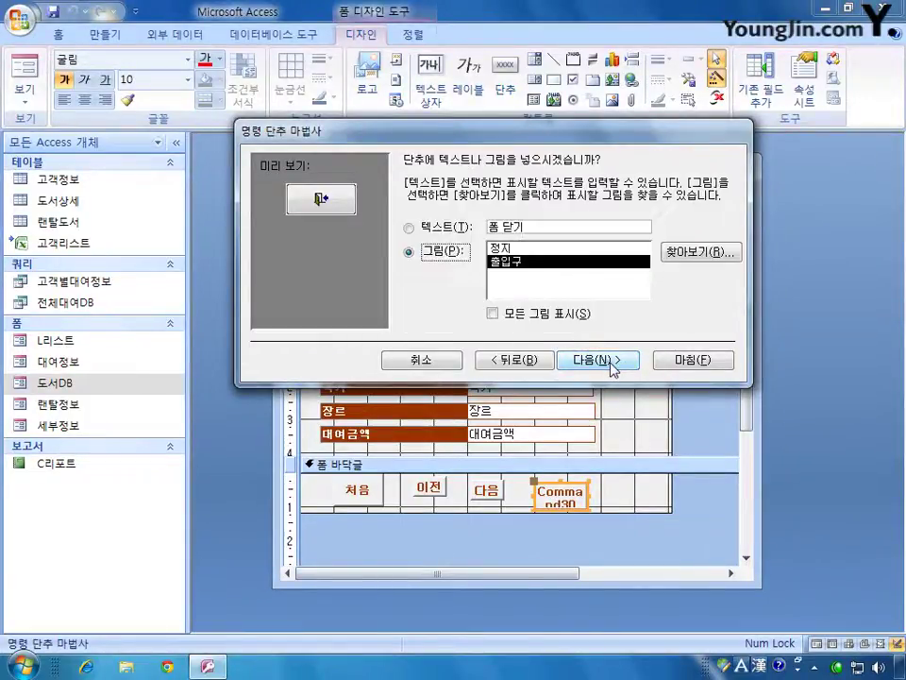
- Caption the button 닫기 and name it Cmd닫기 to finish the wizard
{"action": "left_click", "coordinate": [461, 227]}
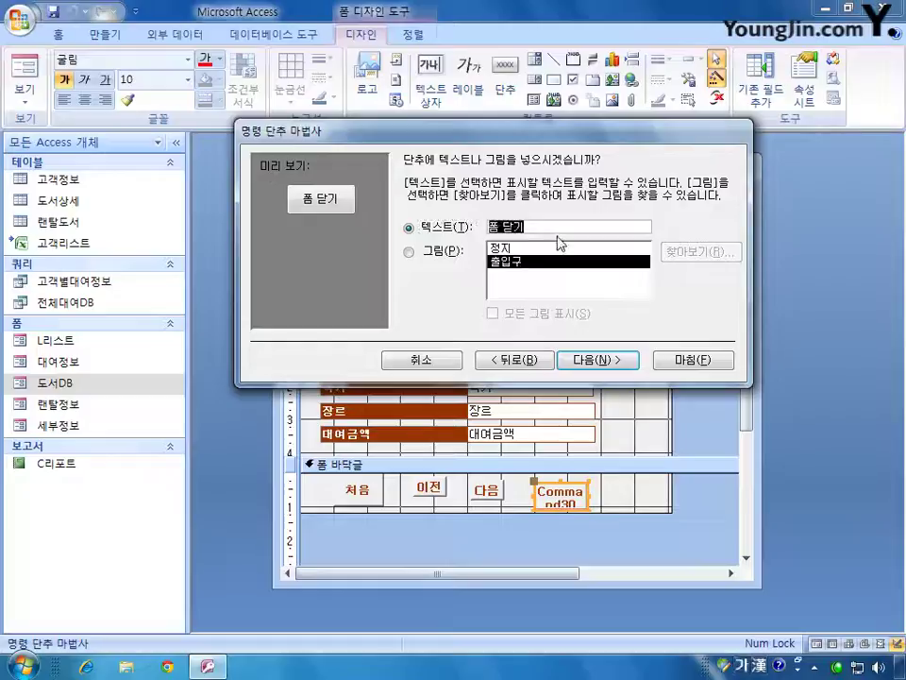
{"action": "type", "text": "닫기"}
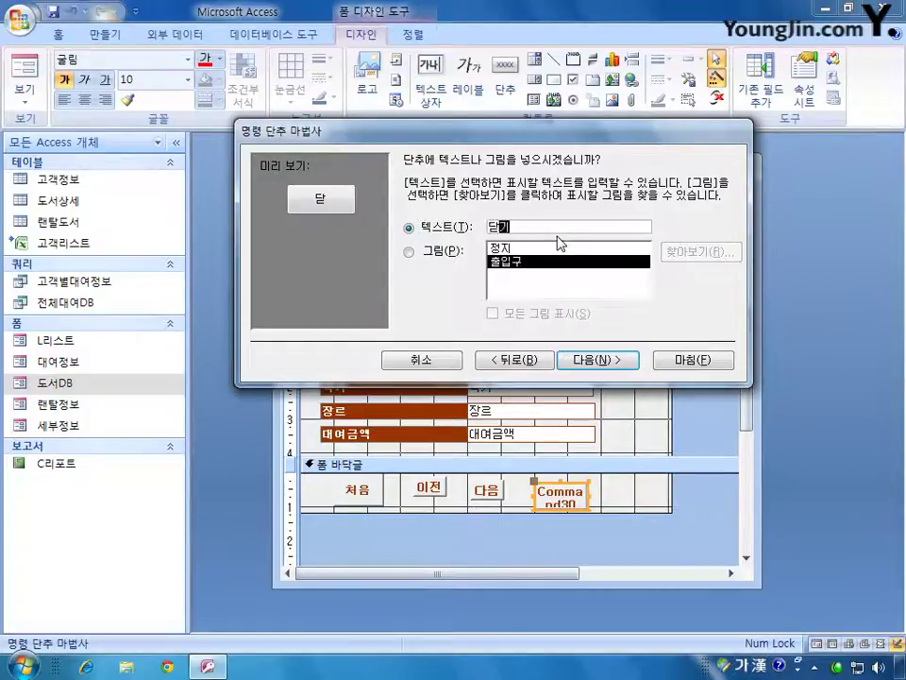
{"action": "key", "text": "Return"}
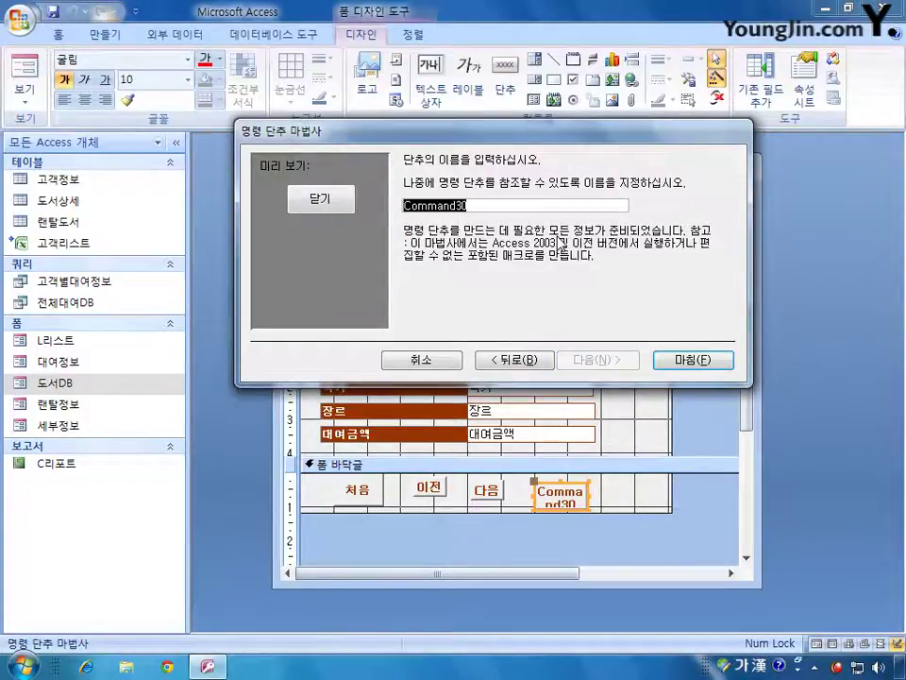
{"action": "key", "text": "Hangul"}
{"action": "type", "text": "c"}
{"action": "key", "text": "BackSpace"}
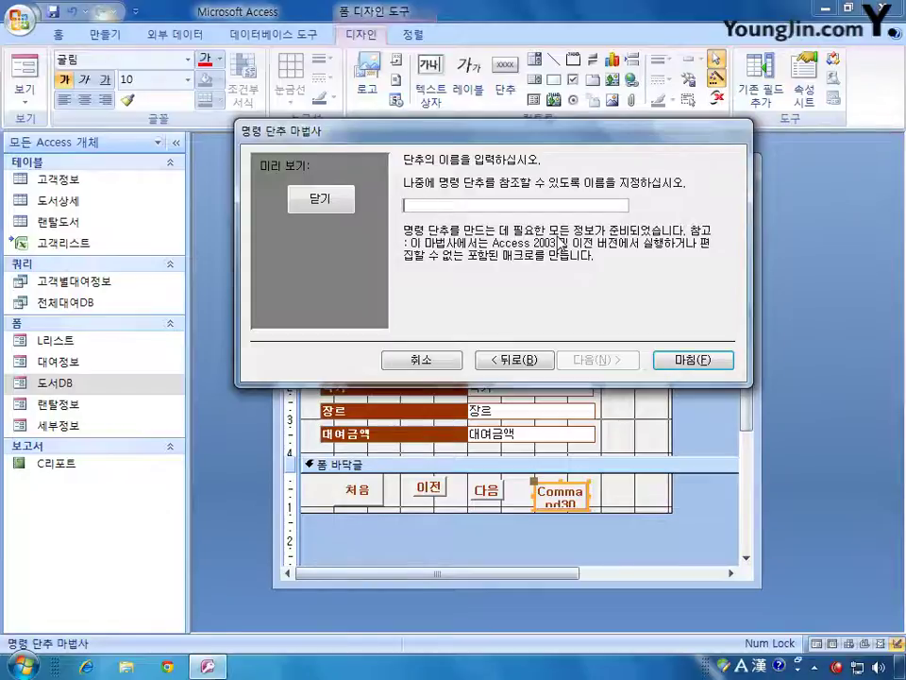
{"action": "type", "text": "Cmd"}
{"action": "key", "text": "Hangul"}
{"action": "type", "text": "닫기"}
{"action": "key", "text": "Return"}
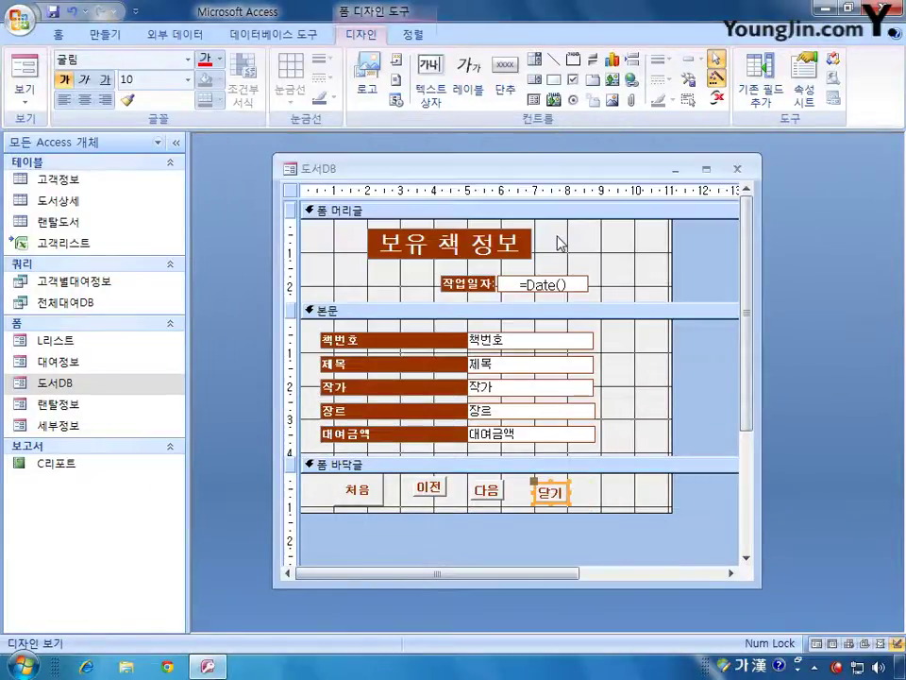
- Give the 처음, 이전, 다음 and 닫기 buttons tallest/widest size, top alignment and equal horizontal spacing
{"action": "left_click", "coordinate": [373, 503]}
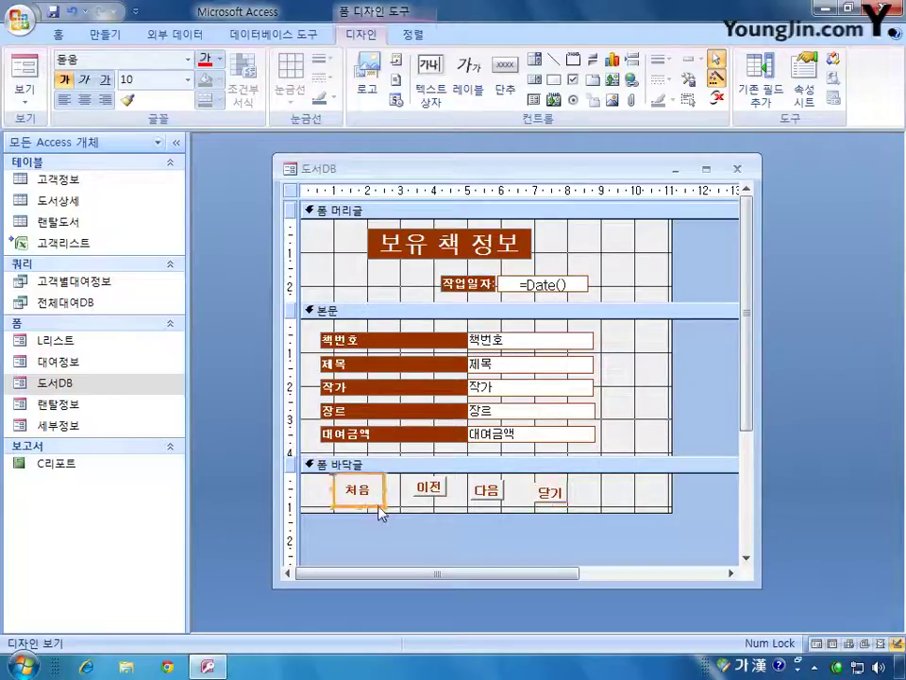
{"action": "left_click_drag", "start_coordinate": [591, 482], "coordinate": [344, 522]}
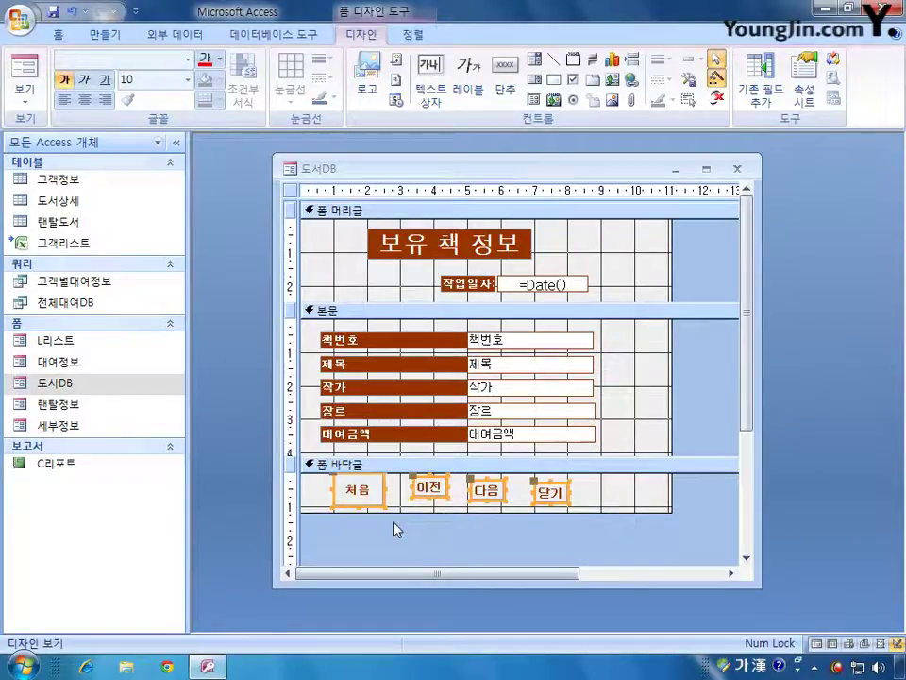
{"action": "left_click", "coordinate": [413, 38]}
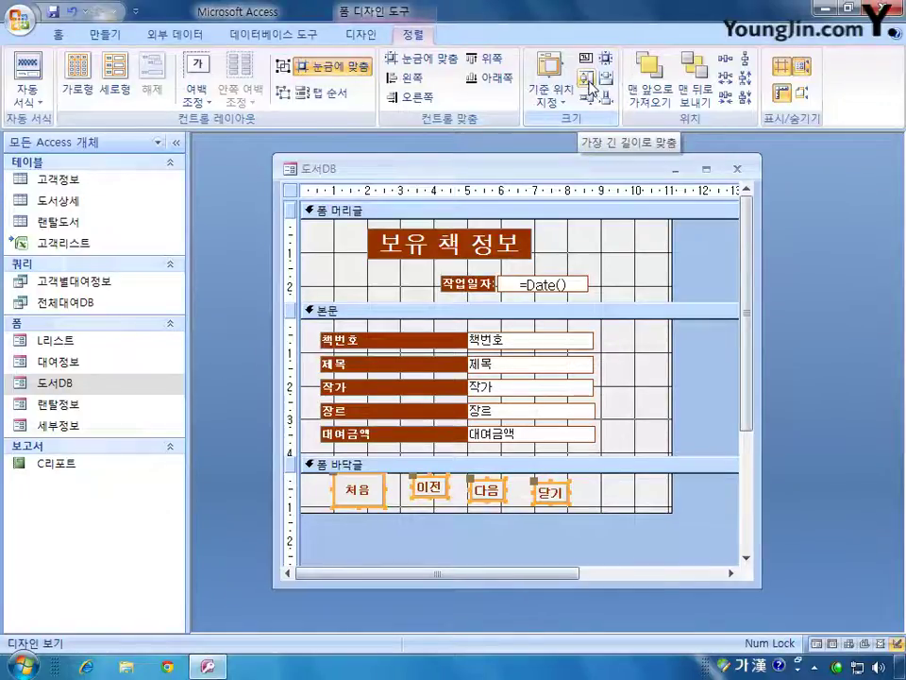
{"action": "left_click", "coordinate": [587, 80]}
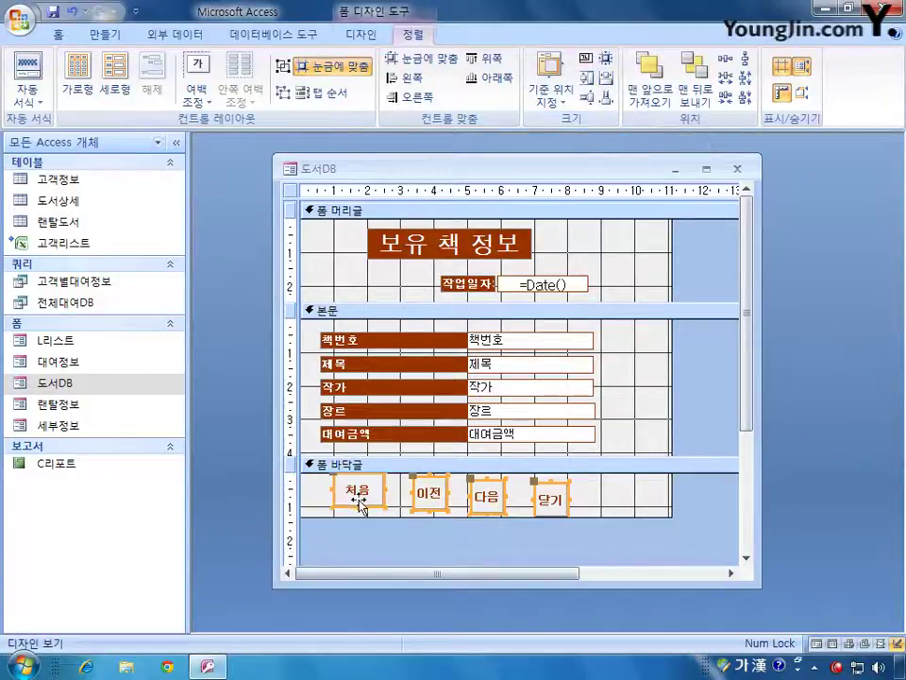
{"action": "left_click", "coordinate": [612, 79]}
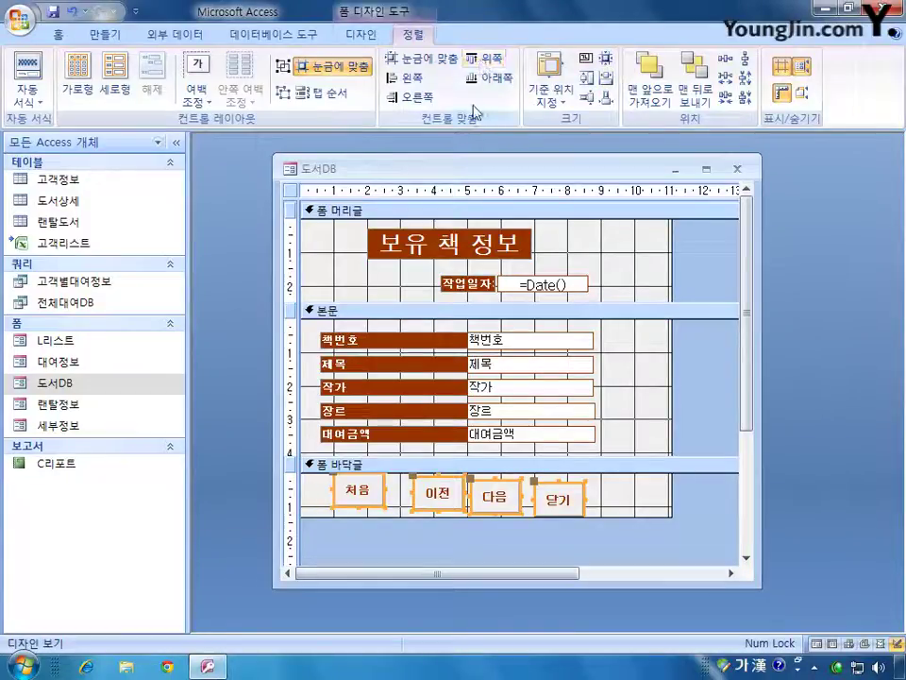
{"action": "left_click", "coordinate": [492, 59]}
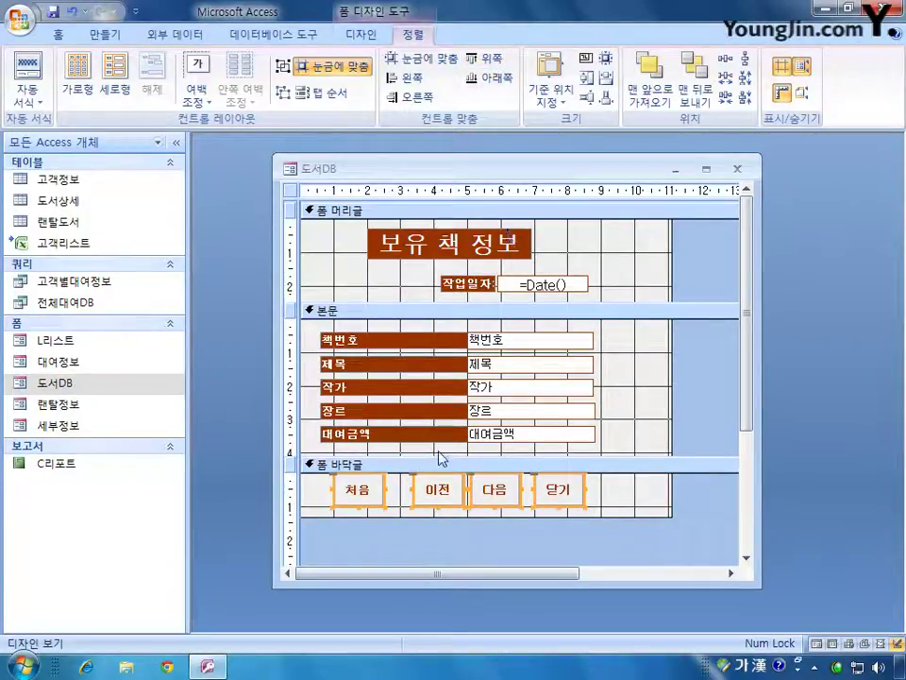
{"action": "left_click", "coordinate": [727, 71]}
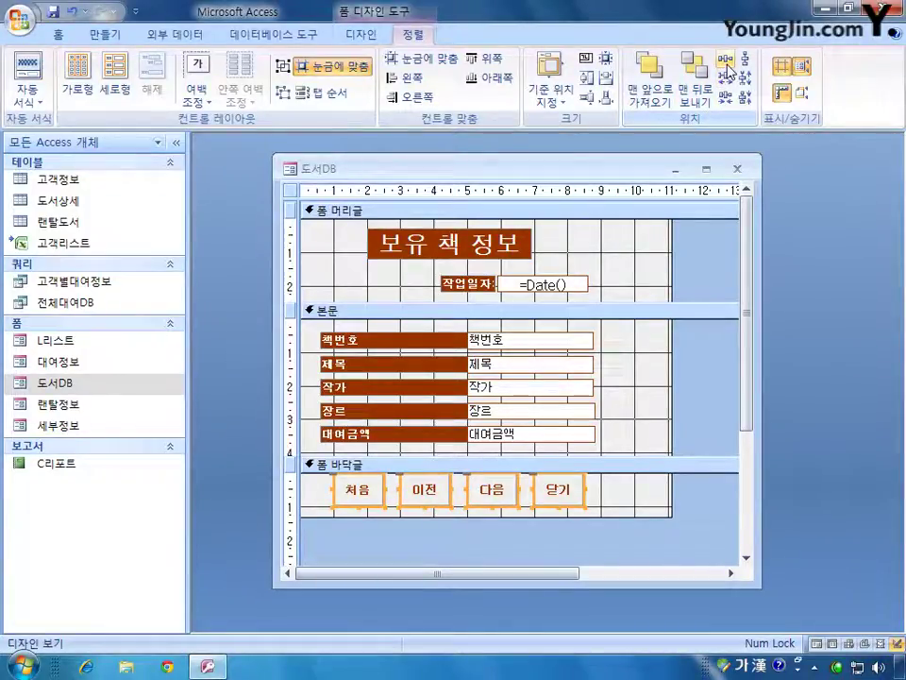
{"action": "left_click", "coordinate": [621, 510]}
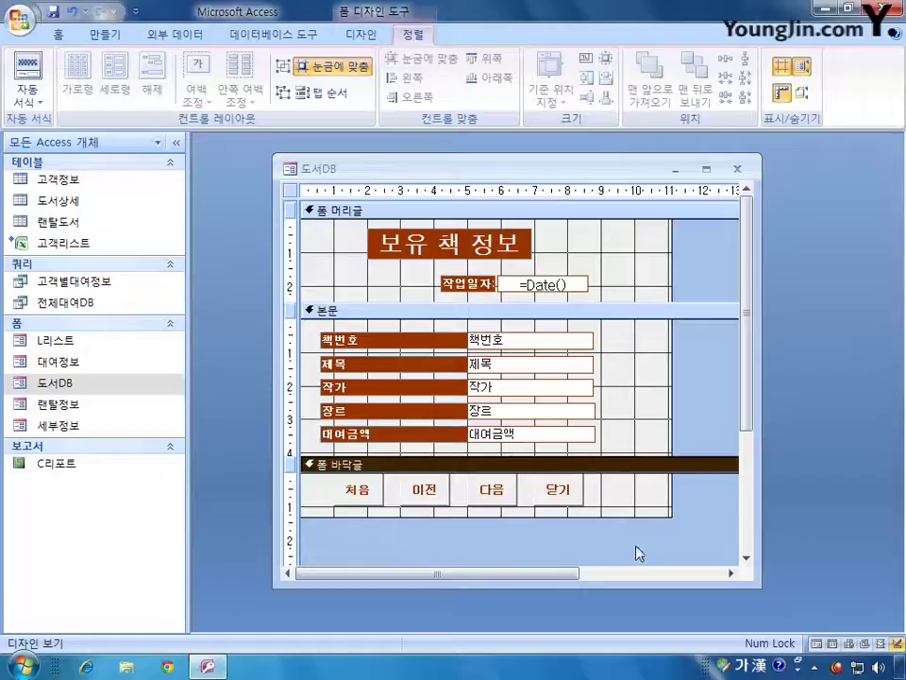
- Save the 도서DB form design, then test its 다음 and 이전 buttons in Form view and close it
{"action": "left_click", "coordinate": [737, 169]}
{"action": "left_click", "coordinate": [378, 377]}
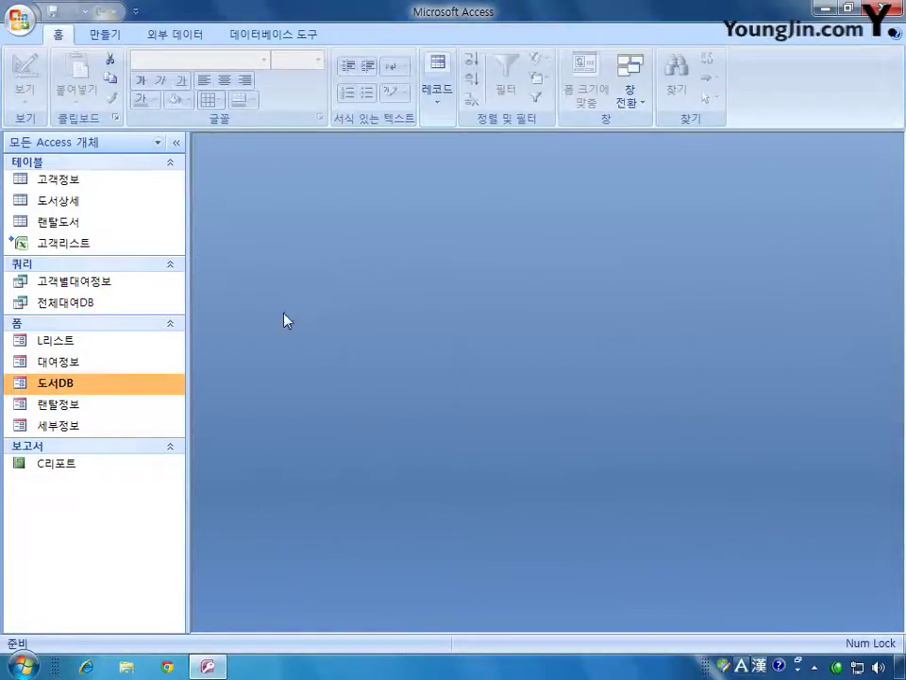
{"action": "double_click", "coordinate": [63, 386]}
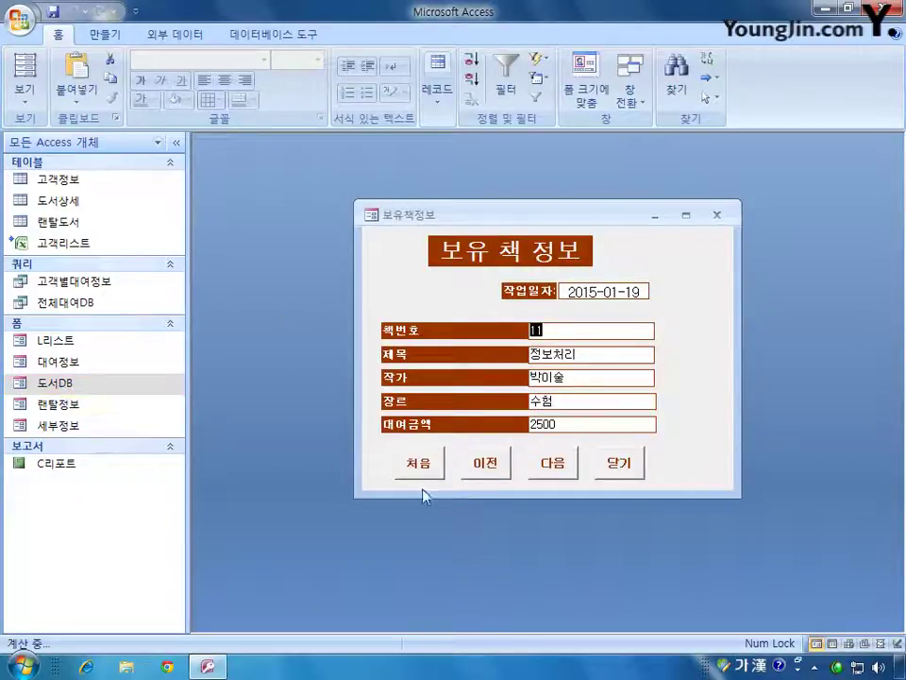
{"action": "left_click", "coordinate": [551, 463]}
{"action": "left_click", "coordinate": [494, 465]}
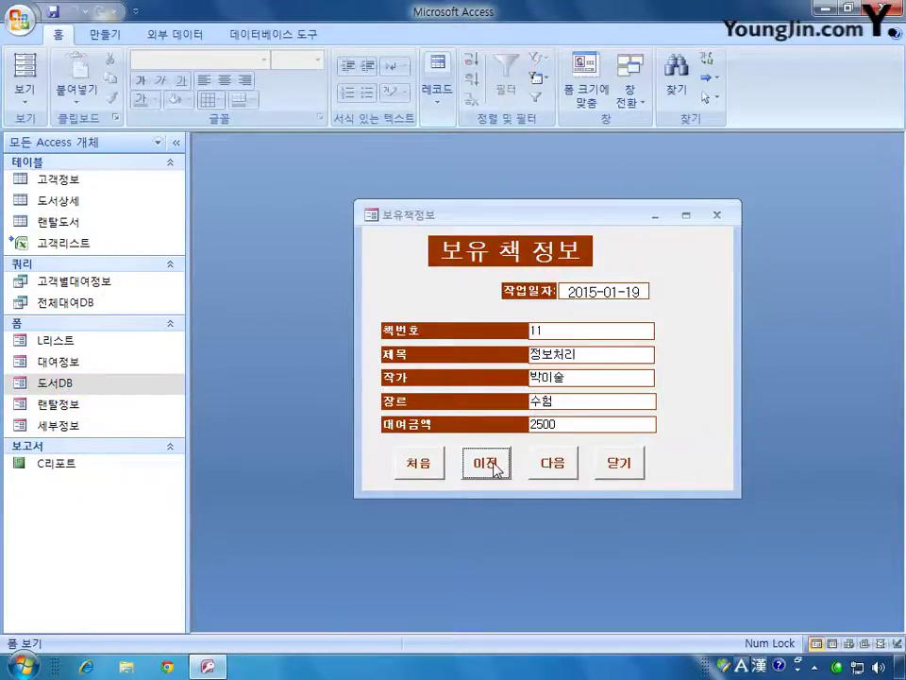
{"action": "left_click", "coordinate": [615, 464]}
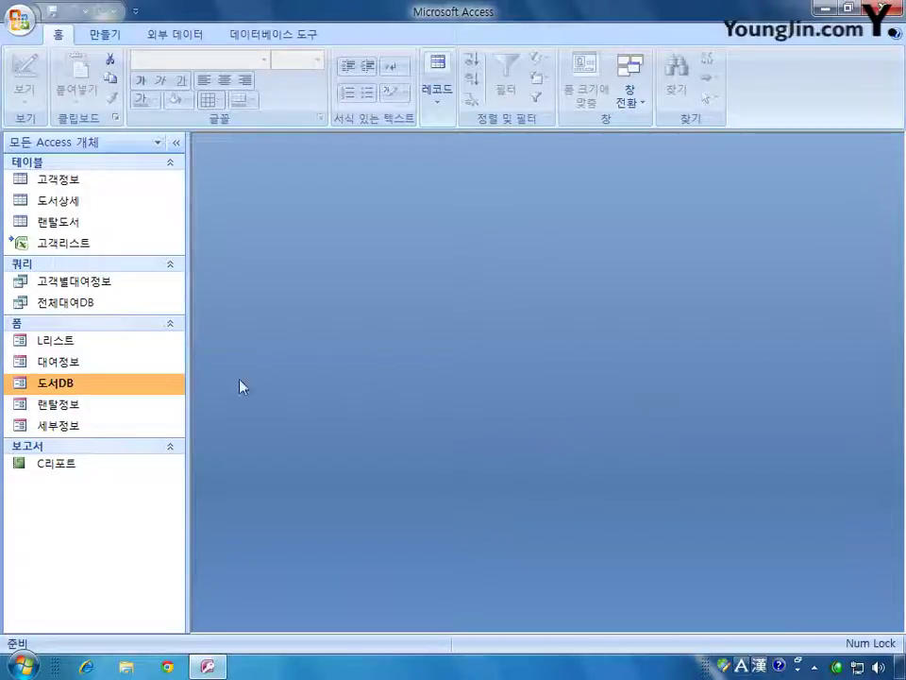
- Open 도서DB in Design view and show the txt장르 text box in the Property Sheet
{"action": "right_click", "coordinate": [71, 383]}
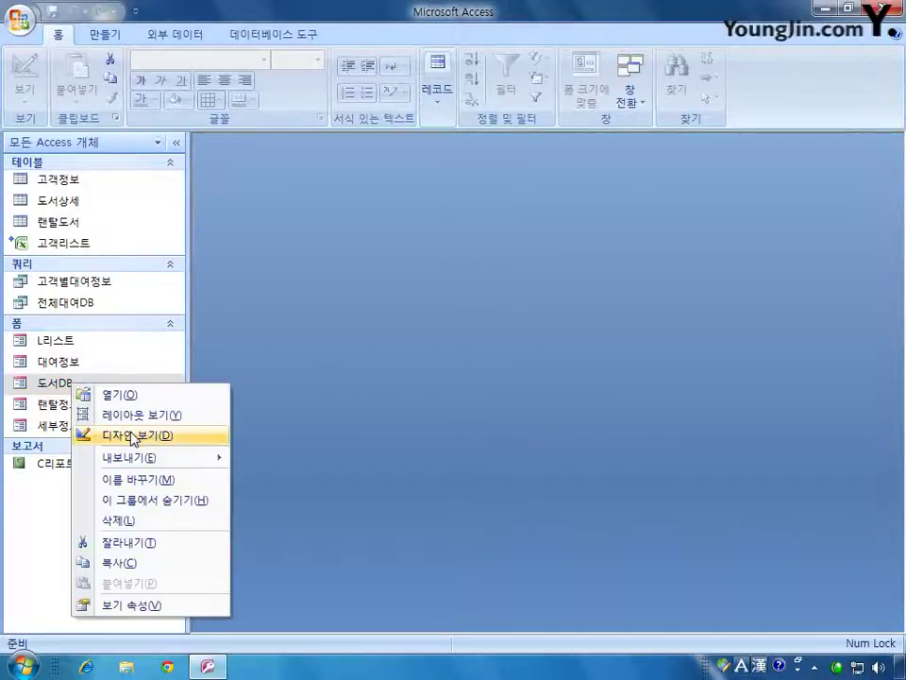
{"action": "left_click", "coordinate": [133, 437]}
{"action": "left_click_drag", "start_coordinate": [506, 177], "coordinate": [498, 174]}
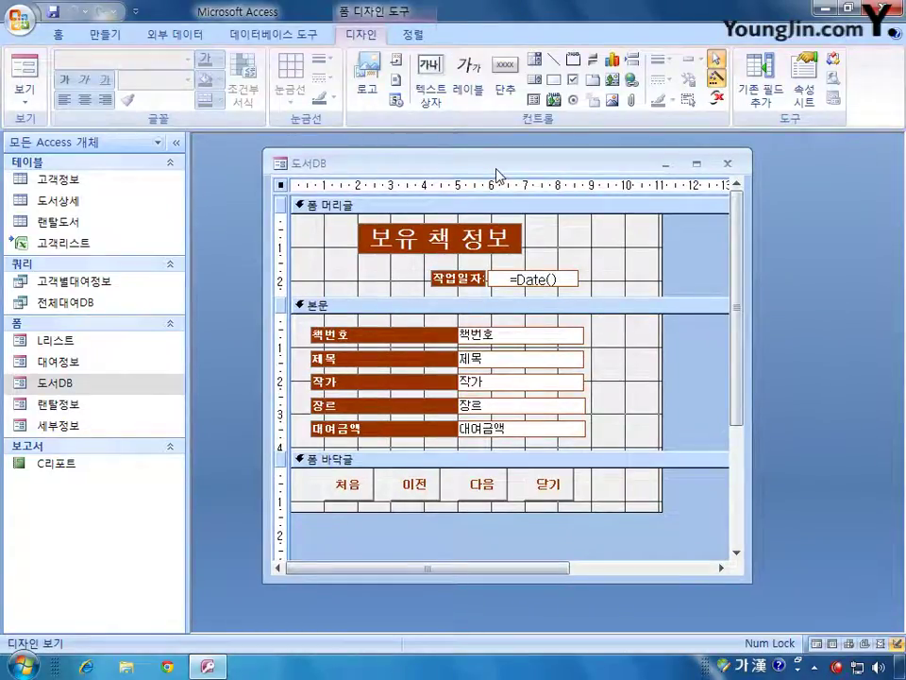
{"action": "key", "text": "F4"}
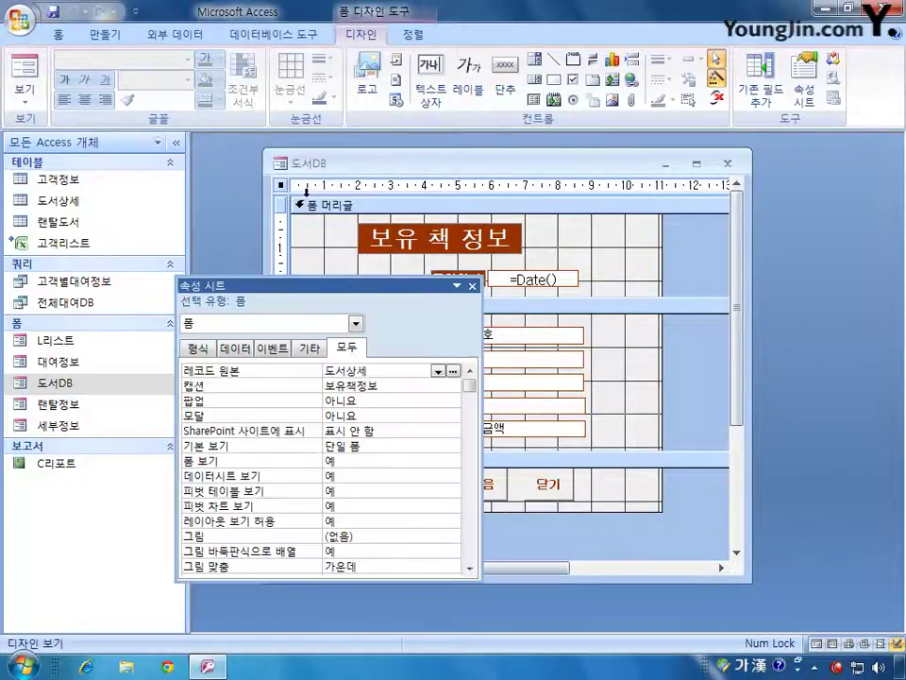
{"action": "left_click_drag", "start_coordinate": [349, 285], "coordinate": [461, 257]}
{"action": "left_click", "coordinate": [468, 295]}
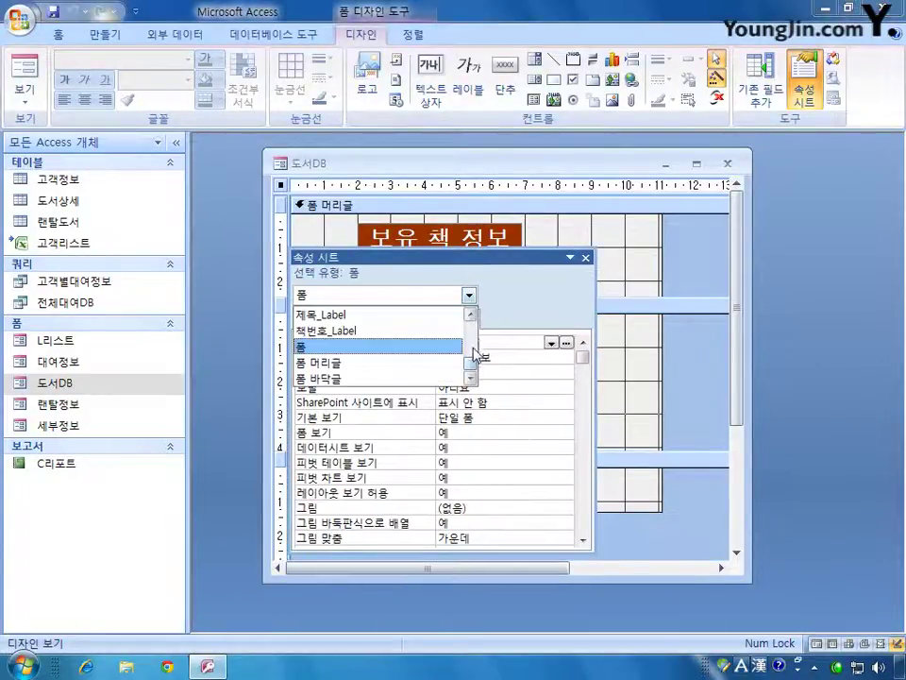
{"action": "left_click_drag", "start_coordinate": [470, 374], "coordinate": [466, 348]}
{"action": "left_click", "coordinate": [360, 363]}
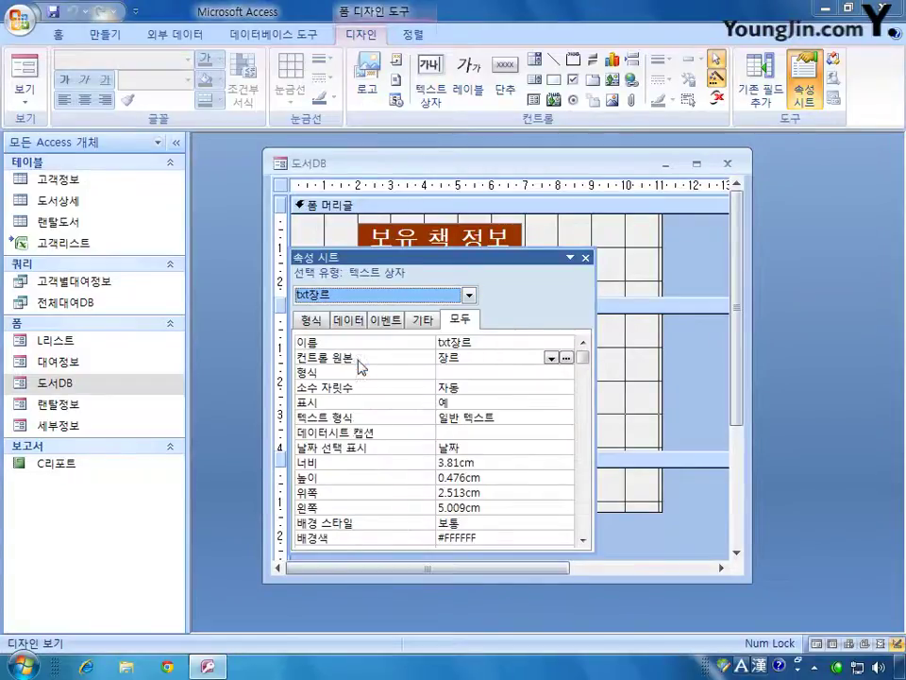
{"action": "left_click_drag", "start_coordinate": [451, 265], "coordinate": [613, 434]}
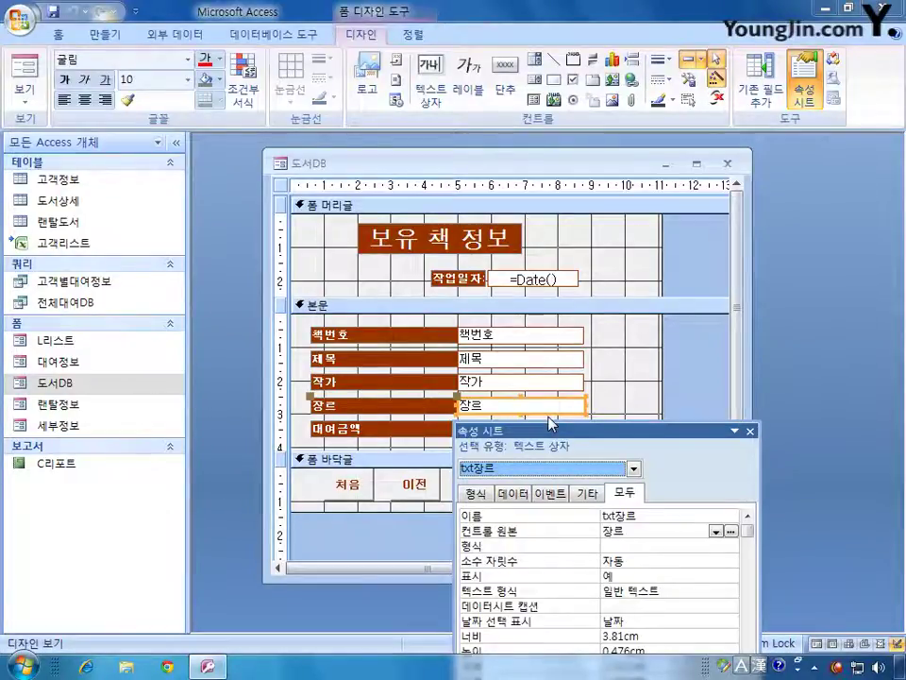
- Change the 장르 text box into a combo box
{"action": "left_click", "coordinate": [750, 433]}
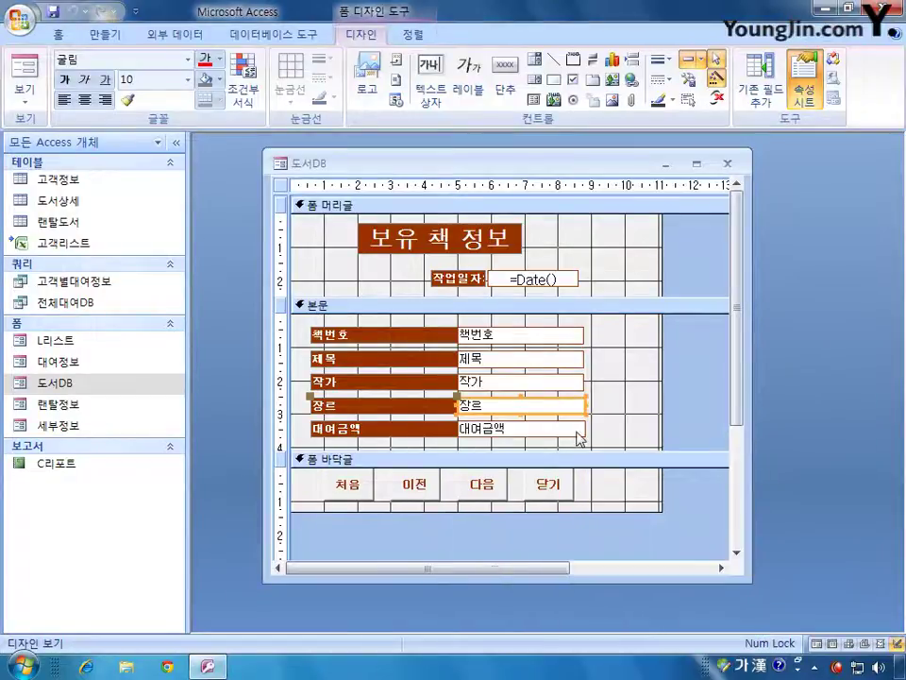
{"action": "right_click", "coordinate": [534, 400]}
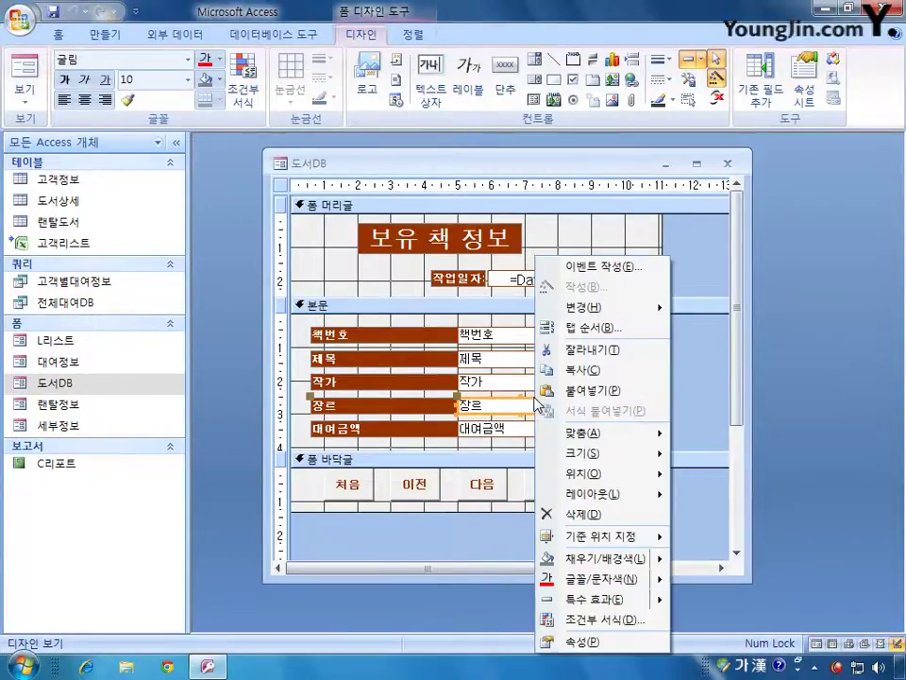
{"action": "mouse_move", "coordinate": [668, 311]}
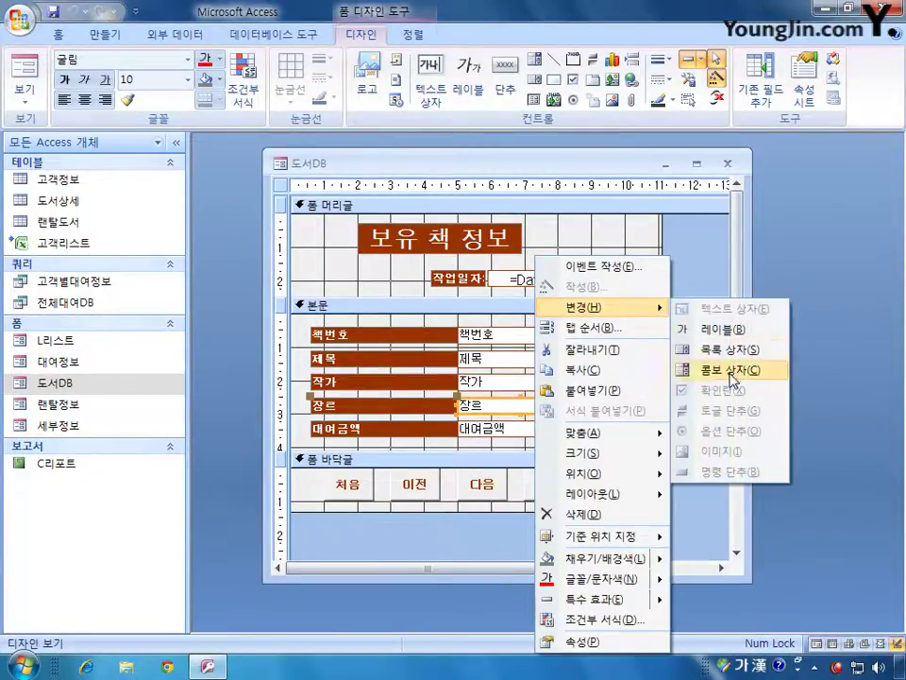
{"action": "left_click", "coordinate": [720, 369]}
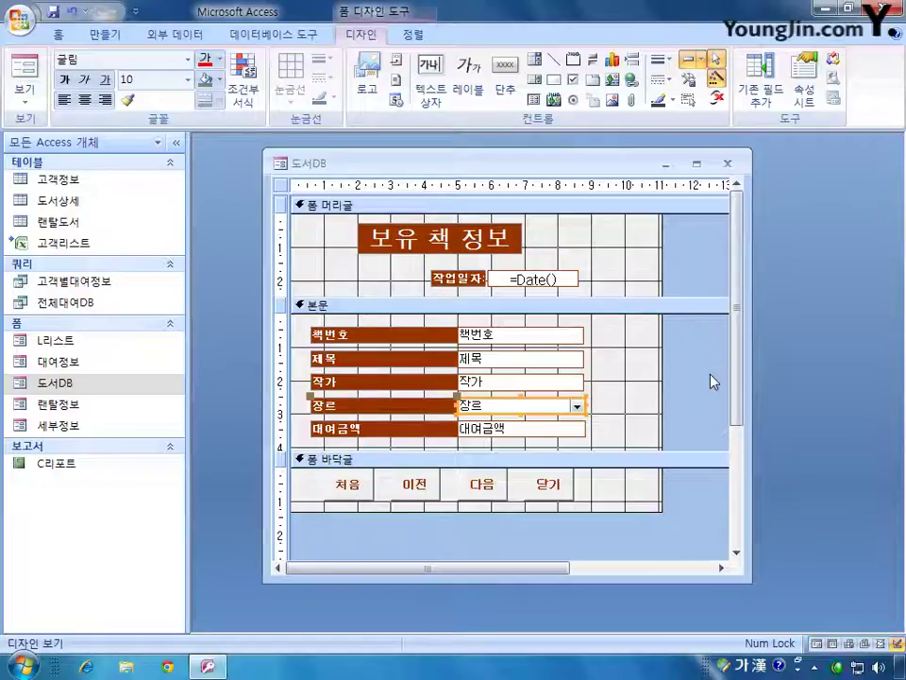
- Launch the query builder for the combo box's Row Source from its Data properties
{"action": "double_click", "coordinate": [548, 400]}
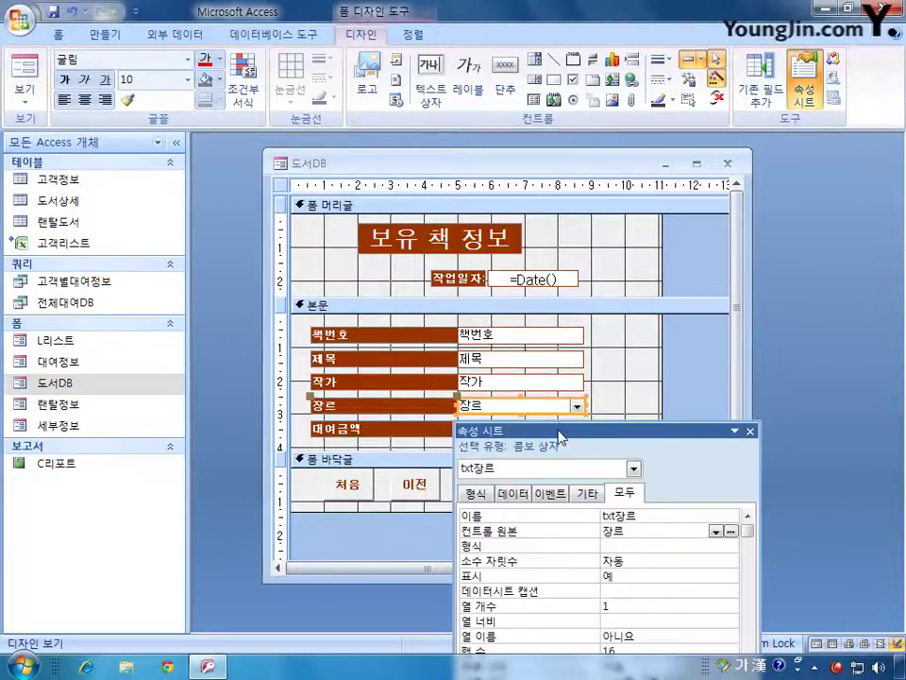
{"action": "left_click_drag", "start_coordinate": [550, 427], "coordinate": [226, 142]}
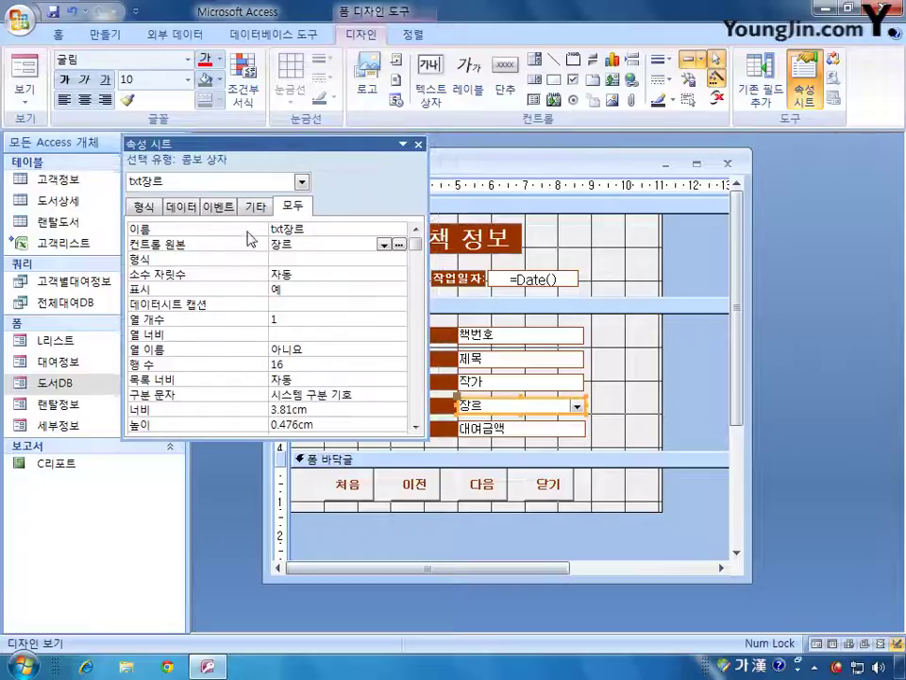
{"action": "left_click", "coordinate": [183, 205]}
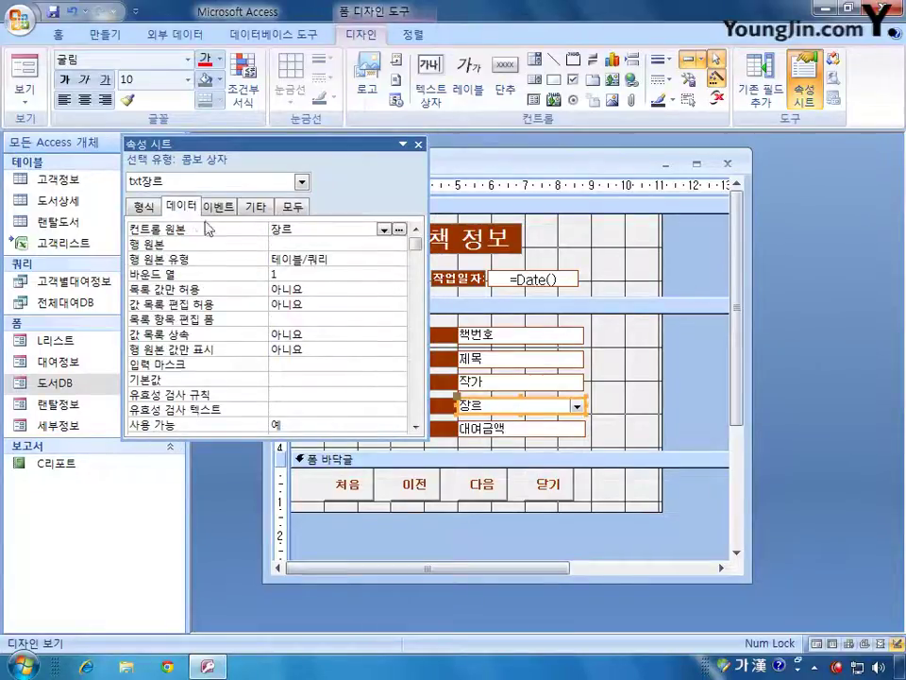
{"action": "left_click", "coordinate": [328, 262]}
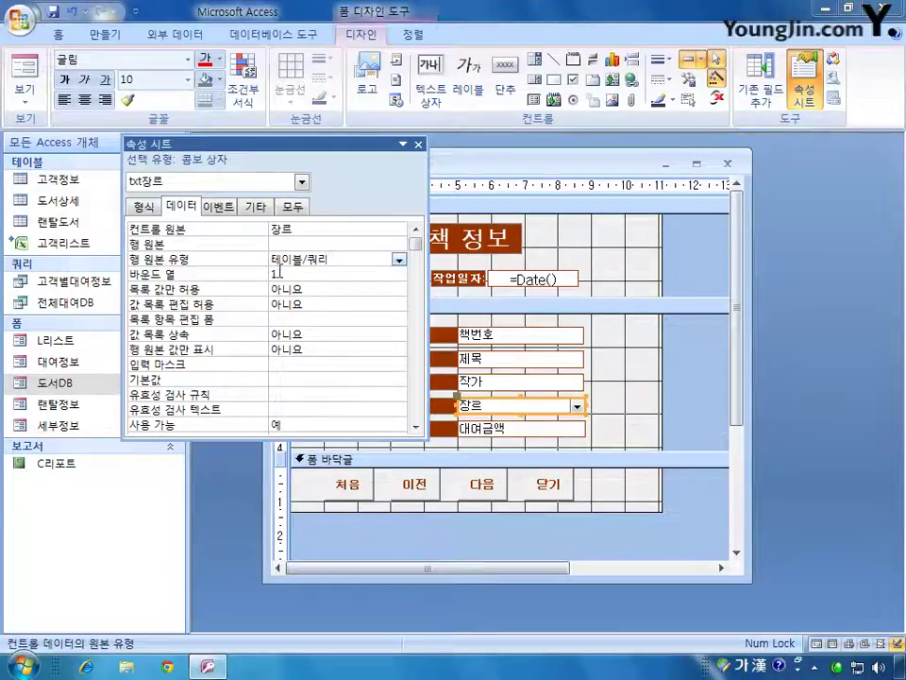
{"action": "left_click", "coordinate": [303, 244]}
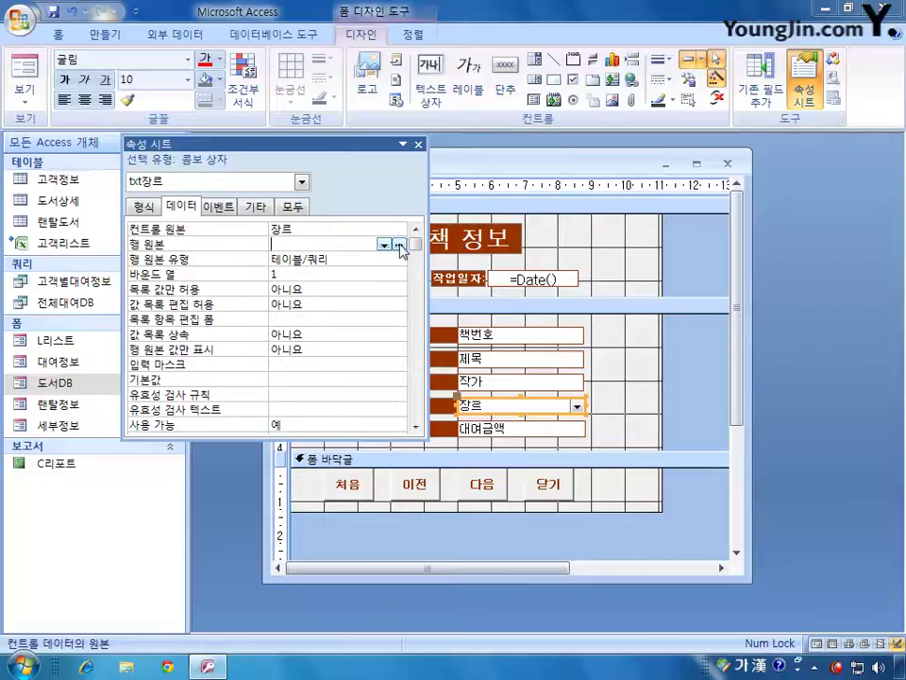
{"action": "left_click", "coordinate": [400, 243]}
{"action": "left_click_drag", "start_coordinate": [450, 378], "coordinate": [596, 262]}
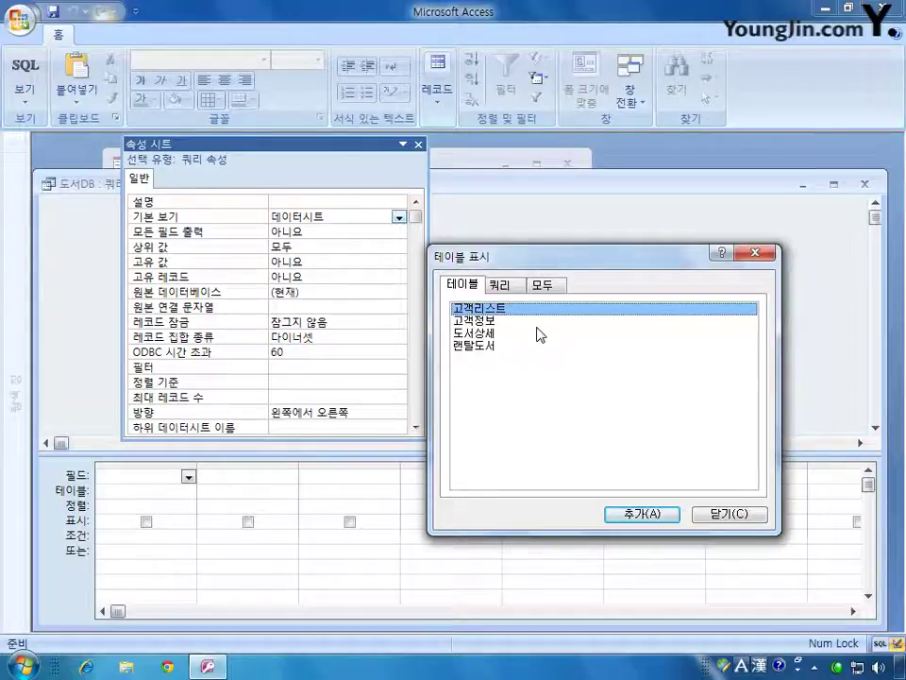
- Add the 도서상세 table to the row source query
{"action": "left_click", "coordinate": [491, 333]}
{"action": "left_click", "coordinate": [631, 510]}
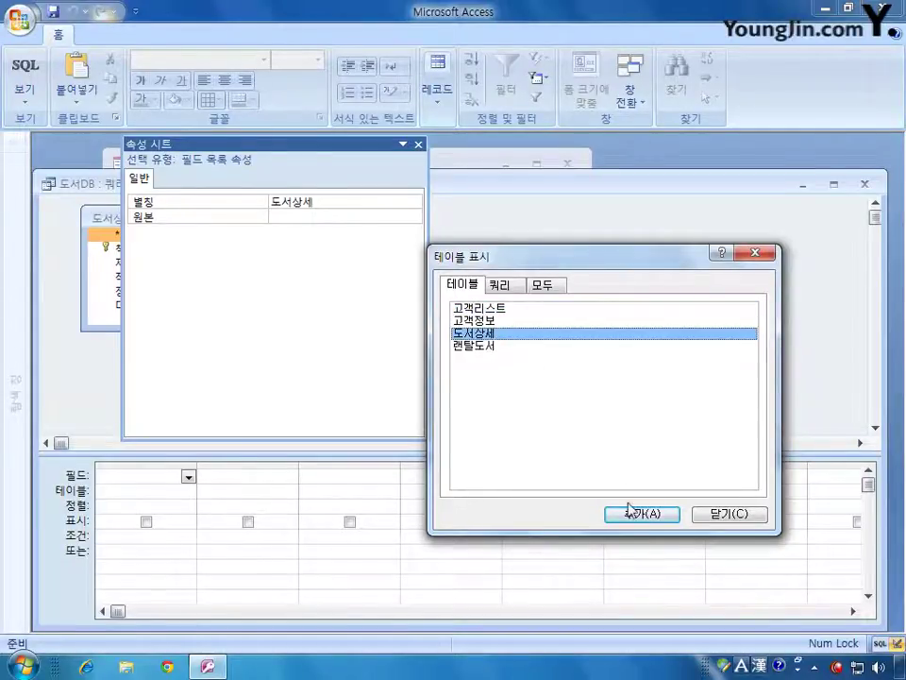
{"action": "left_click", "coordinate": [722, 516]}
{"action": "left_click", "coordinate": [418, 144]}
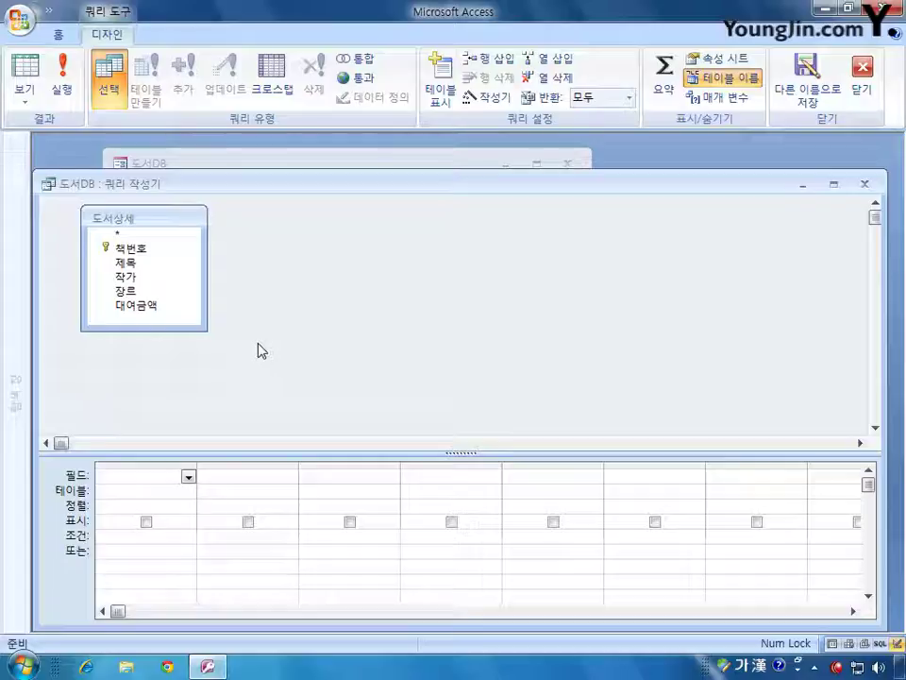
- Add the 장르 field with Totals grouping and view the query as SQL
{"action": "double_click", "coordinate": [157, 289]}
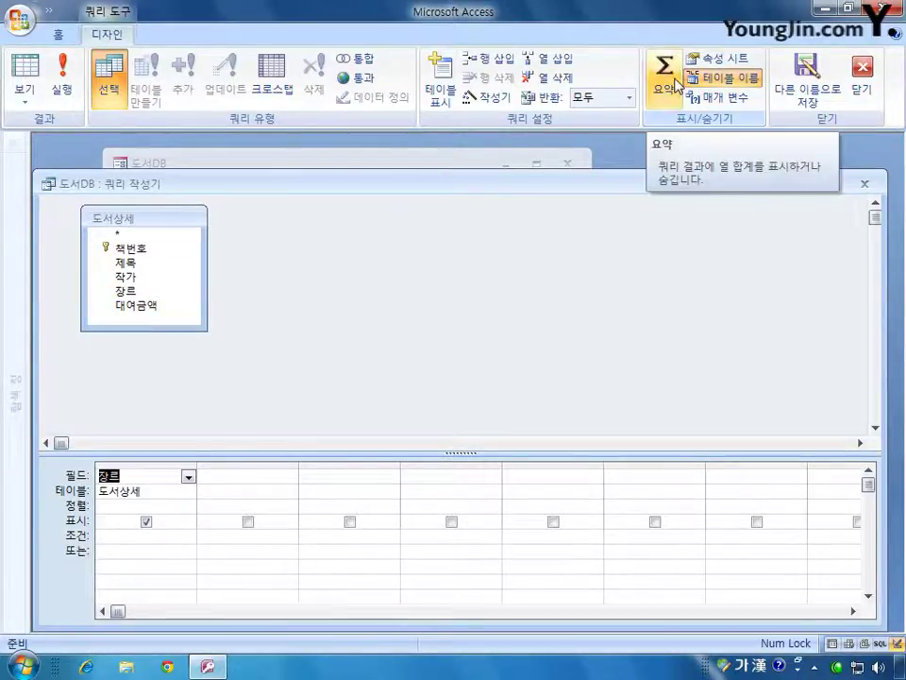
{"action": "left_click", "coordinate": [676, 85]}
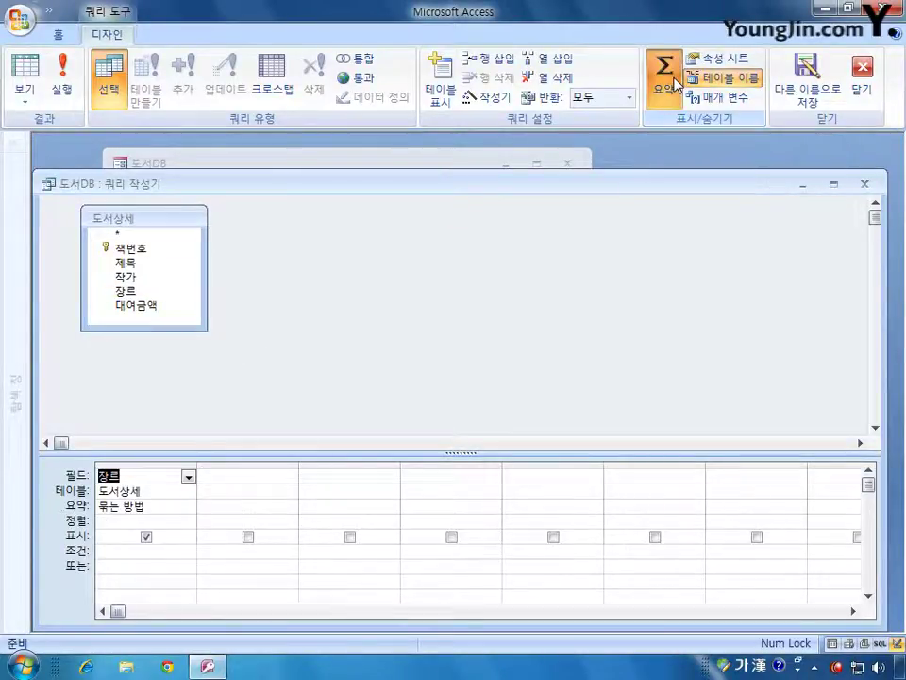
{"action": "right_click", "coordinate": [342, 250]}
{"action": "left_click", "coordinate": [369, 260]}
{"action": "left_click", "coordinate": [196, 229]}
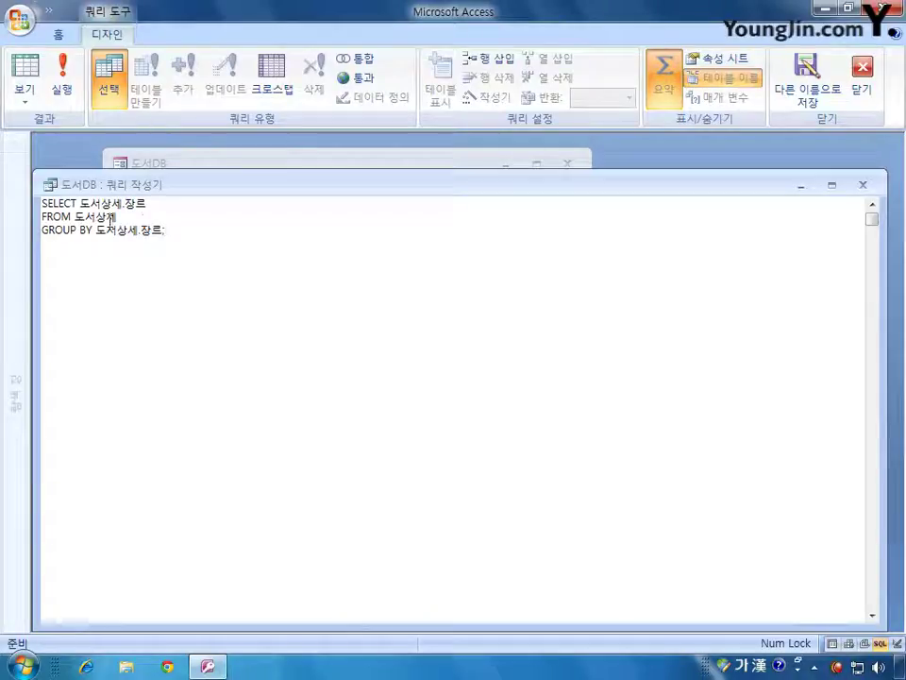
- End the SQL with ';', then close the query builder saving it as the row source
{"action": "type", "text": ";"}
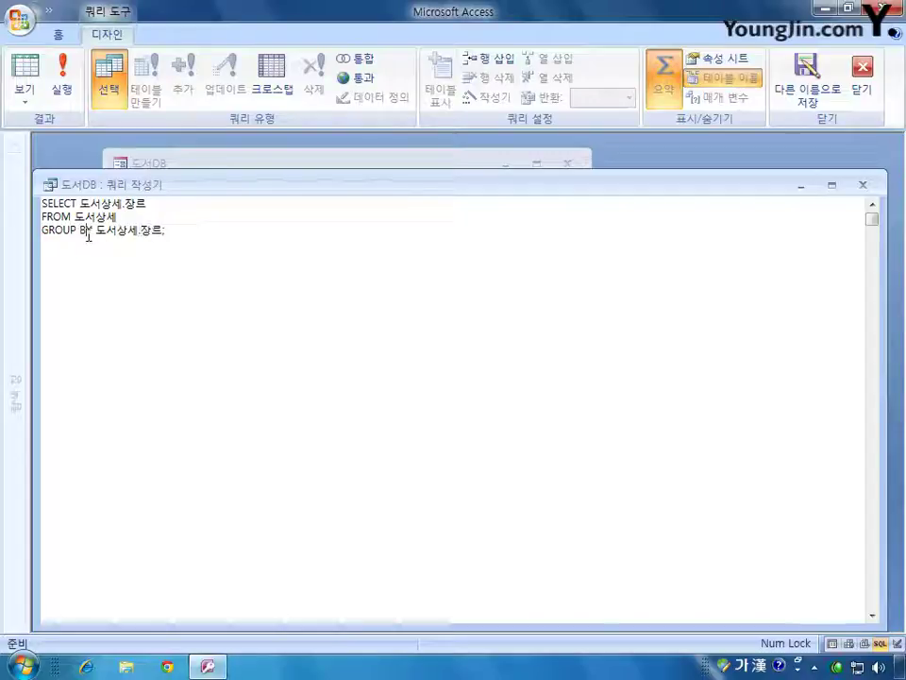
{"action": "left_click_drag", "start_coordinate": [86, 230], "coordinate": [48, 231]}
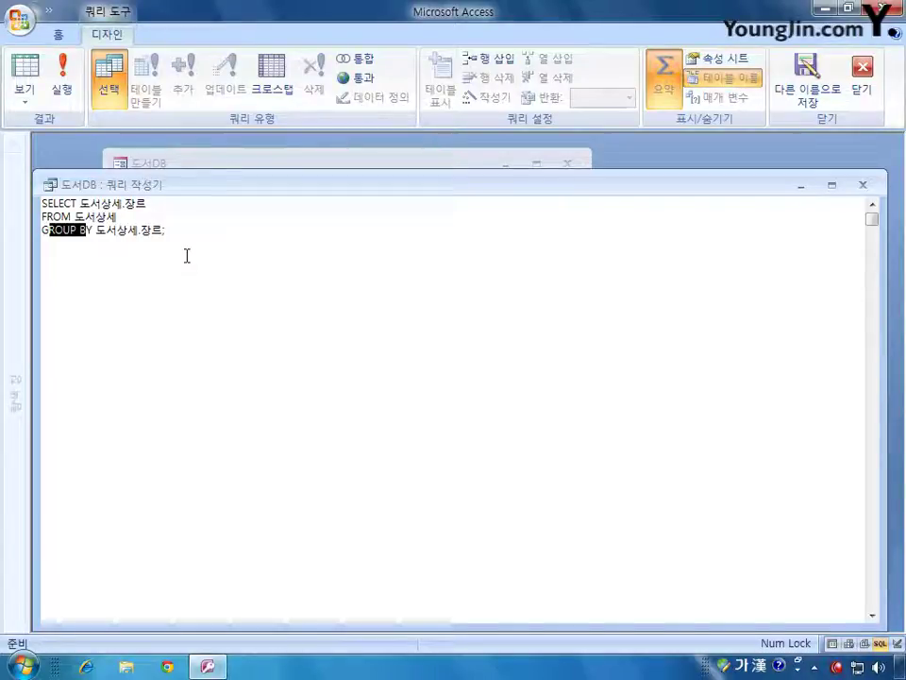
{"action": "left_click", "coordinate": [863, 185]}
{"action": "left_click", "coordinate": [350, 394]}
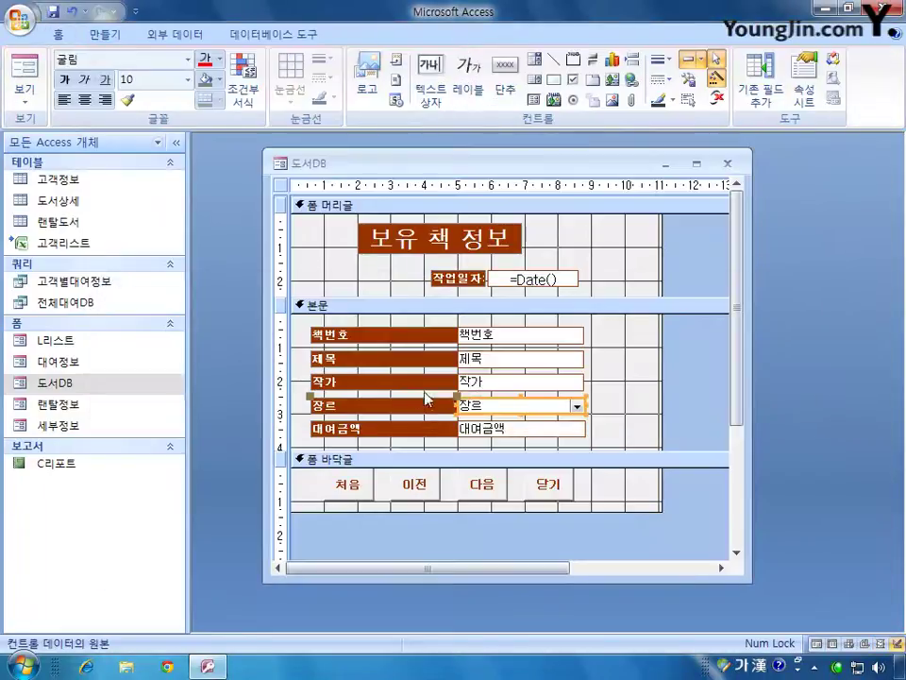
- Delete the trailing ';' from the 장르 combo box's 행 원본, then view the form
{"action": "double_click", "coordinate": [542, 401]}
{"action": "left_click", "coordinate": [340, 244]}
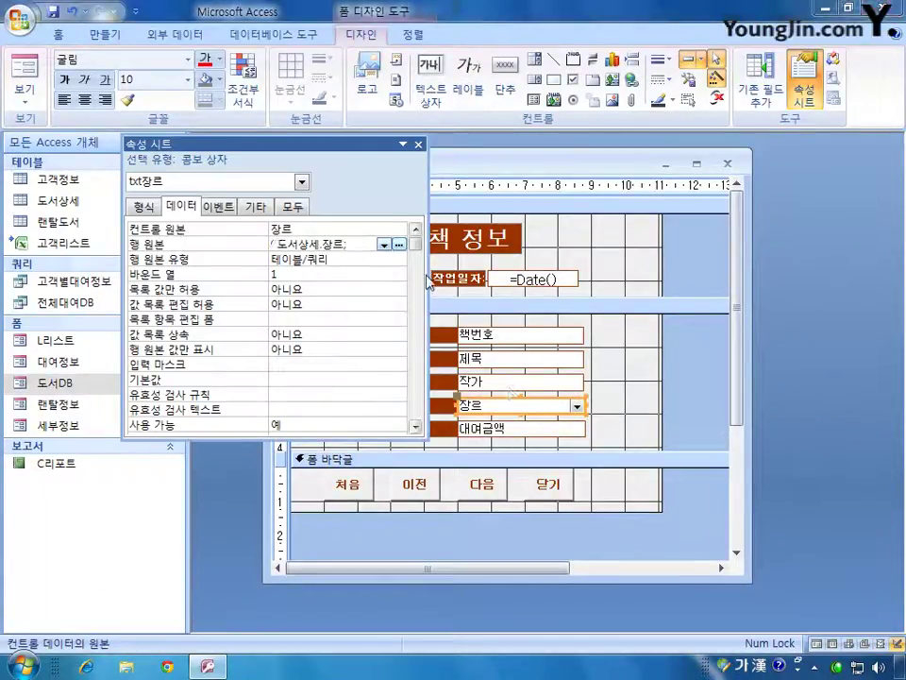
{"action": "left_click_drag", "start_coordinate": [427, 282], "coordinate": [668, 292]}
{"action": "left_click", "coordinate": [591, 245]}
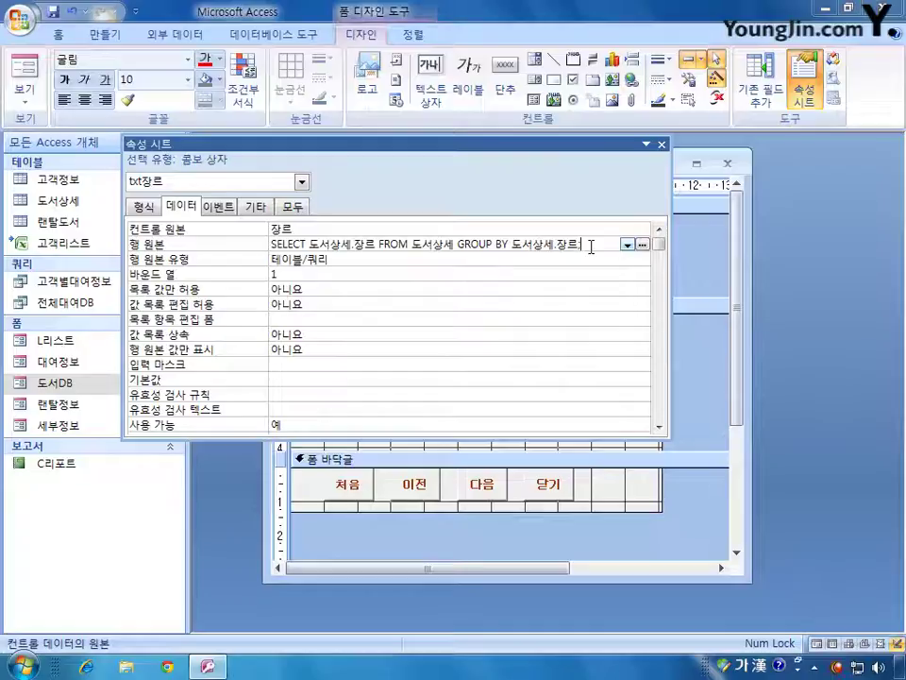
{"action": "key", "text": "BackSpace"}
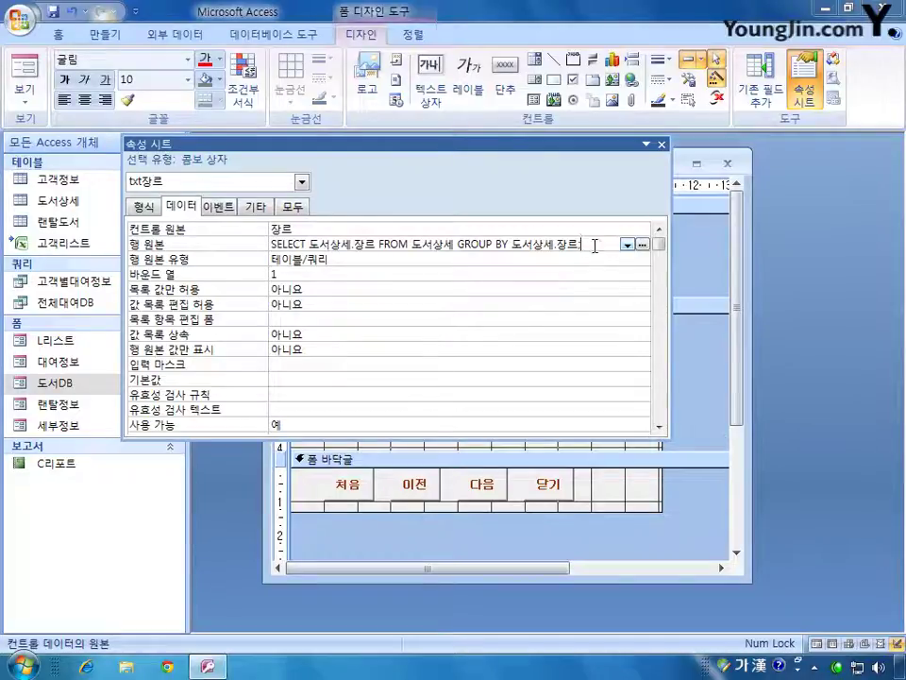
{"action": "left_click", "coordinate": [661, 144]}
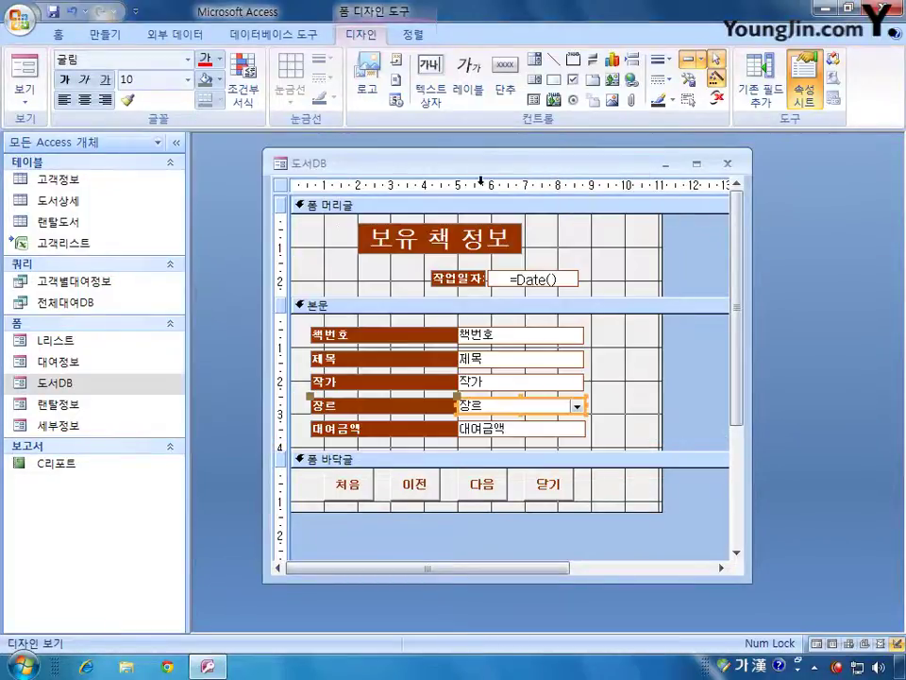
{"action": "left_click", "coordinate": [25, 68]}
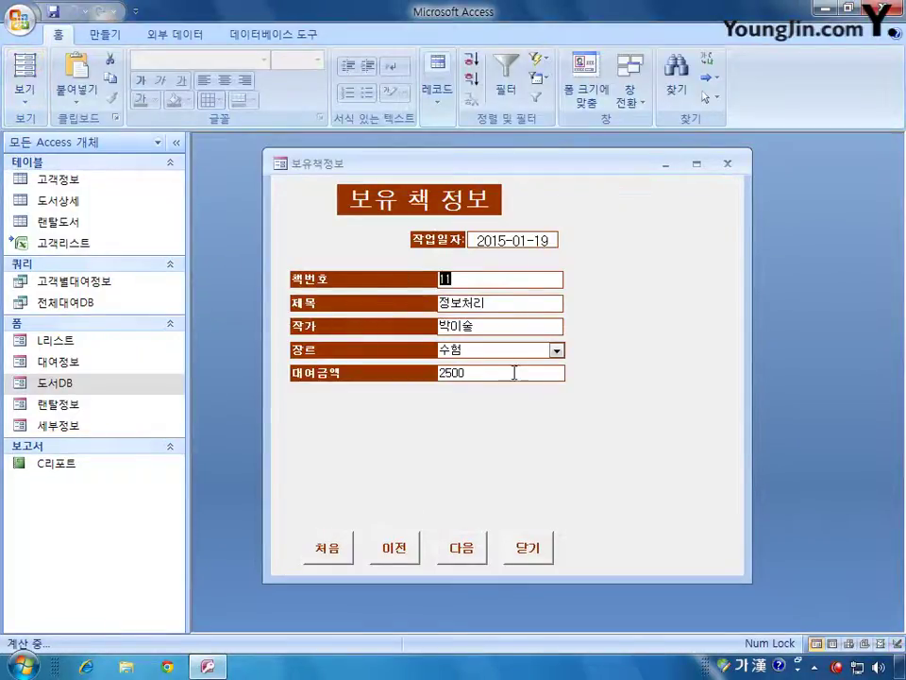
- Compare the 장르 drop-down's genres with the 도서상세 table opened in Datasheet view
{"action": "left_click", "coordinate": [557, 350]}
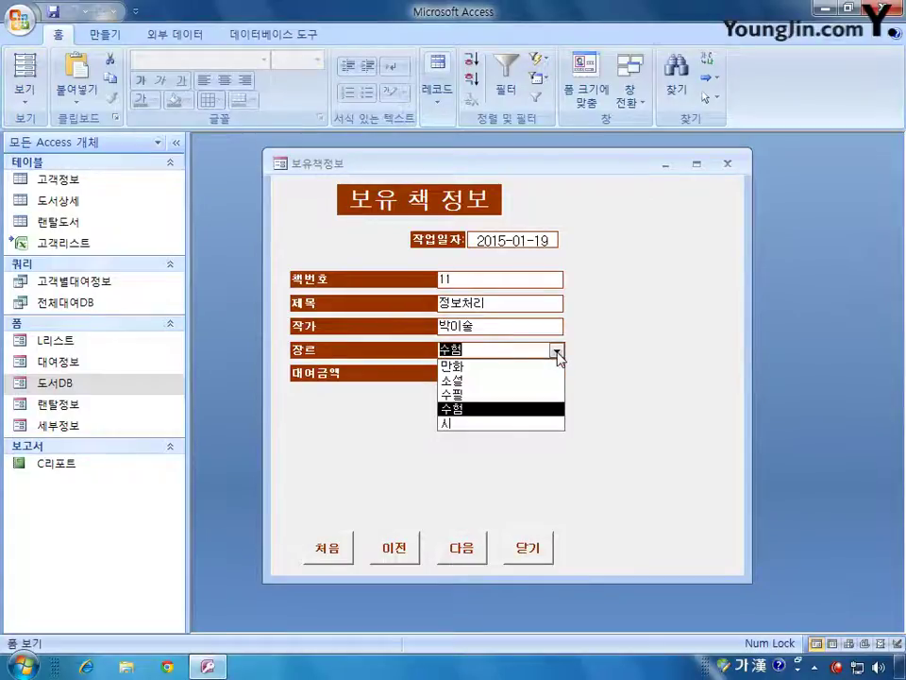
{"action": "left_click", "coordinate": [559, 354]}
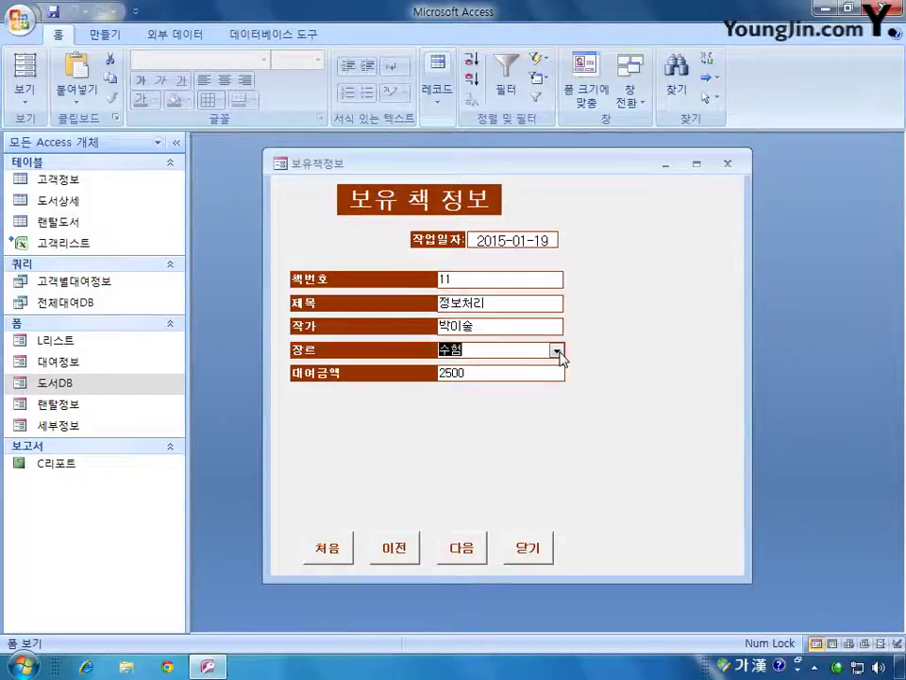
{"action": "left_click", "coordinate": [69, 204]}
{"action": "double_click", "coordinate": [70, 204]}
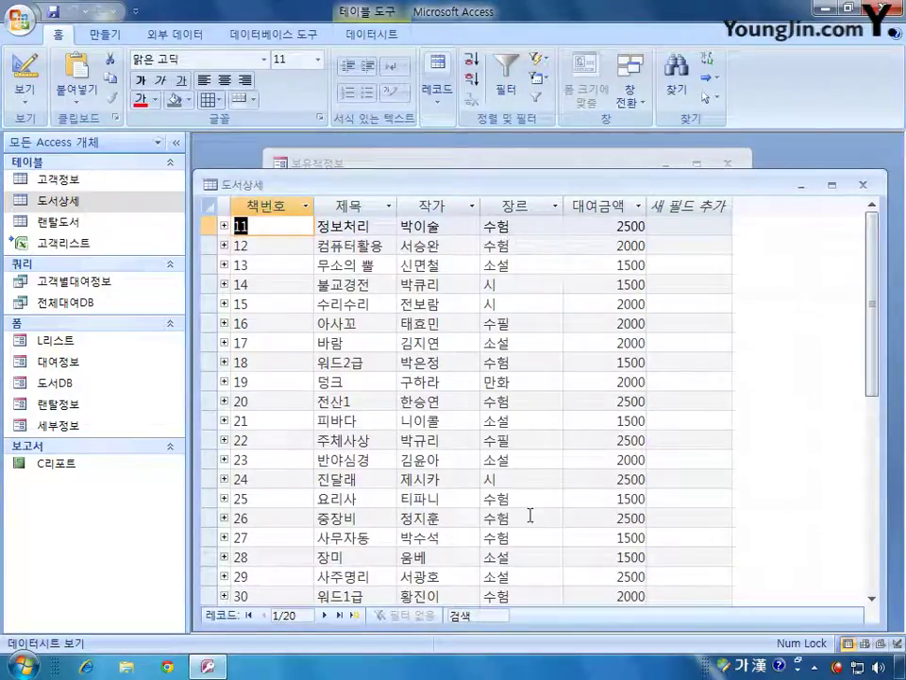
{"action": "left_click", "coordinate": [589, 166]}
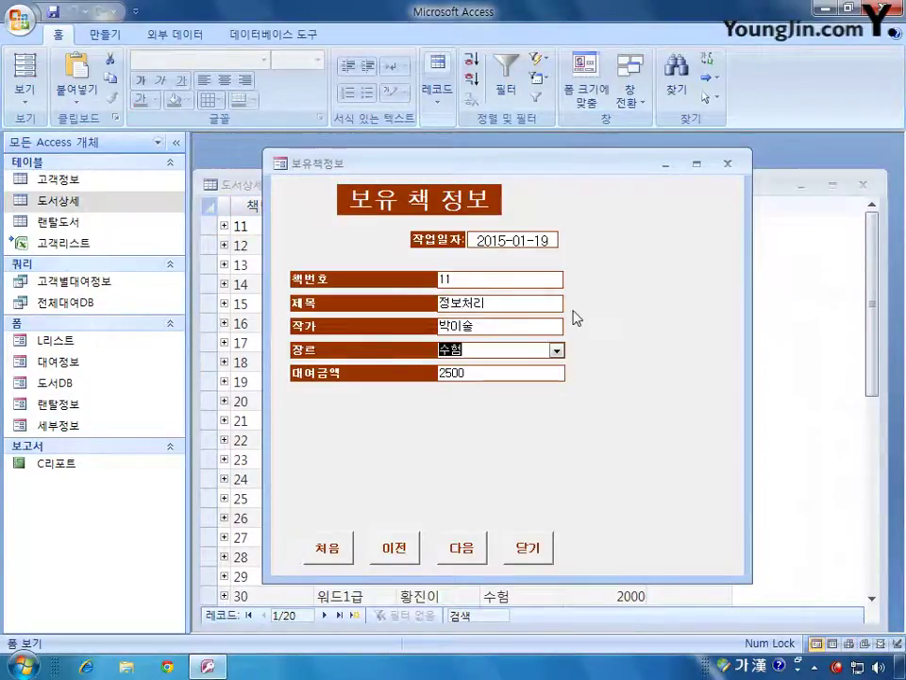
{"action": "left_click", "coordinate": [34, 91]}
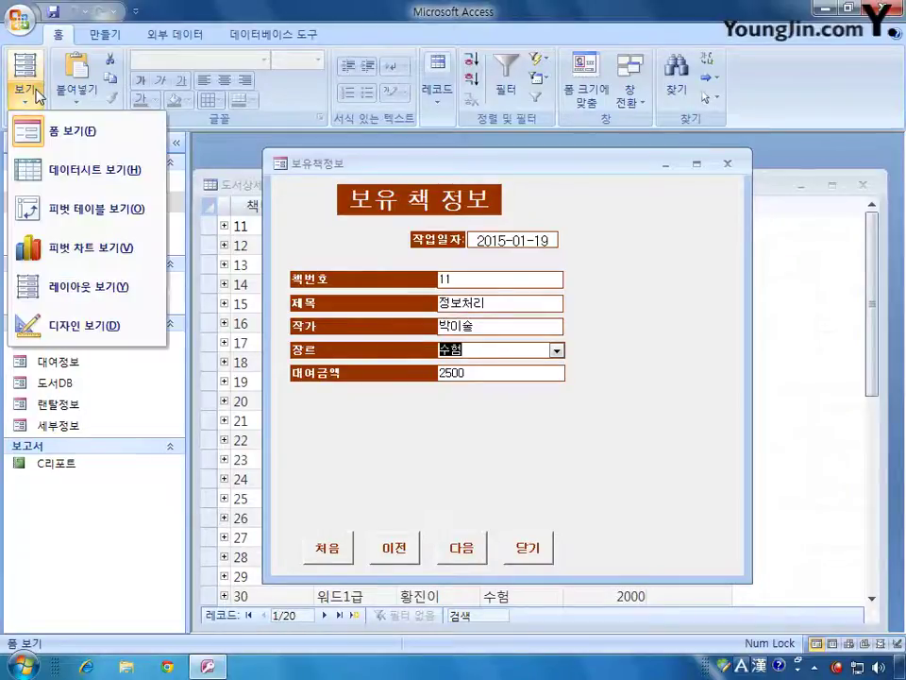
- Delete GROUP BY from the 장르 row source and confirm the list now repeats genres
{"action": "left_click", "coordinate": [61, 324]}
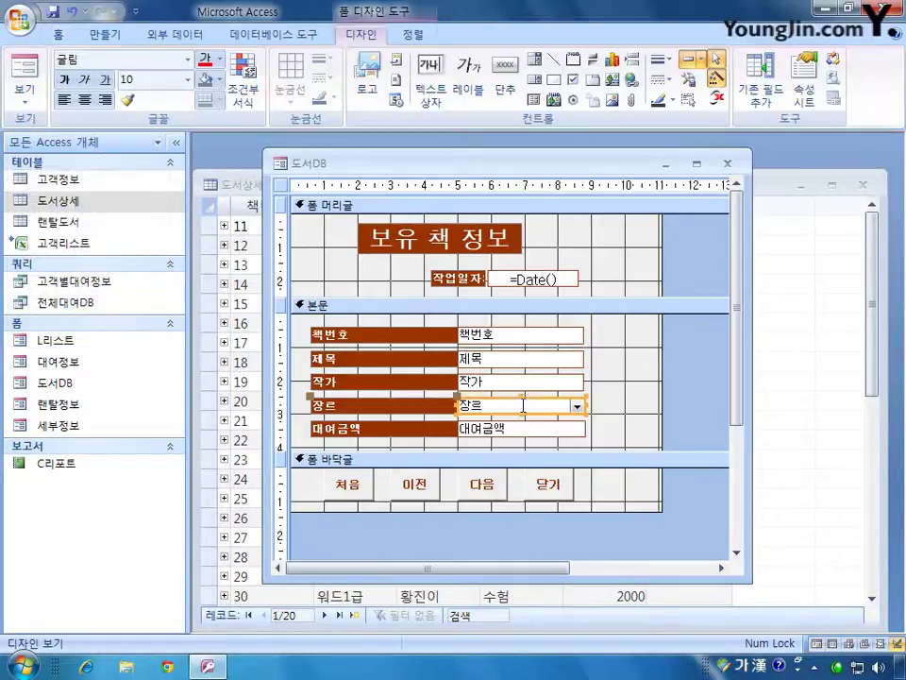
{"action": "double_click", "coordinate": [525, 402]}
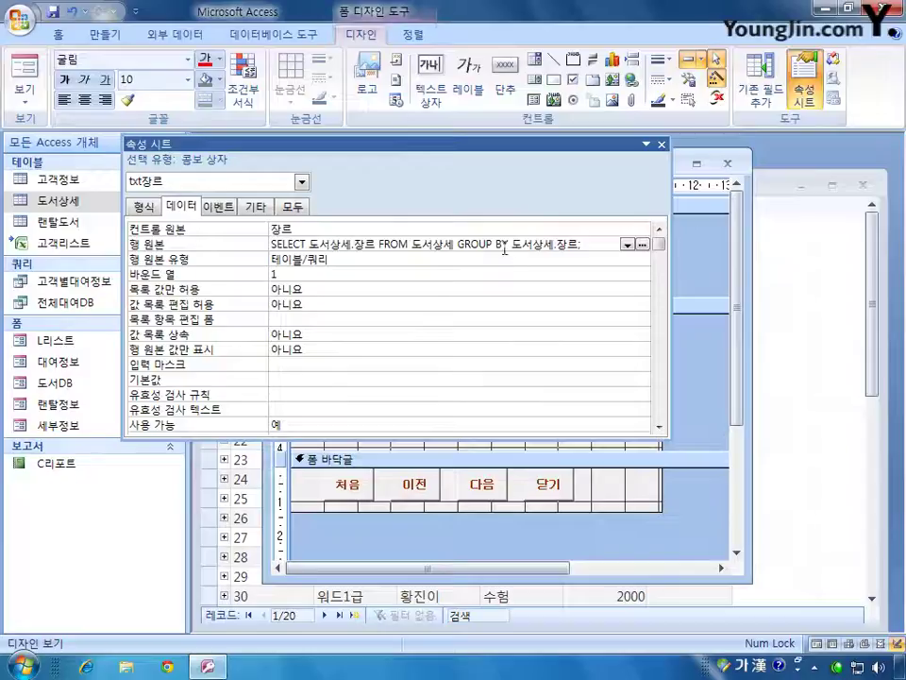
{"action": "left_click_drag", "start_coordinate": [457, 243], "coordinate": [577, 248]}
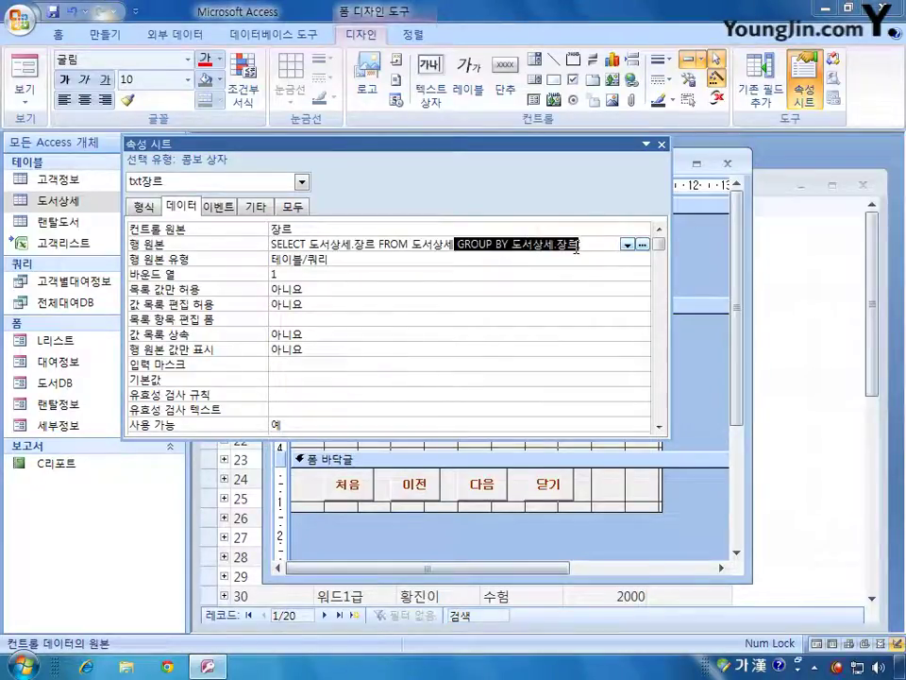
{"action": "key", "text": "Delete"}
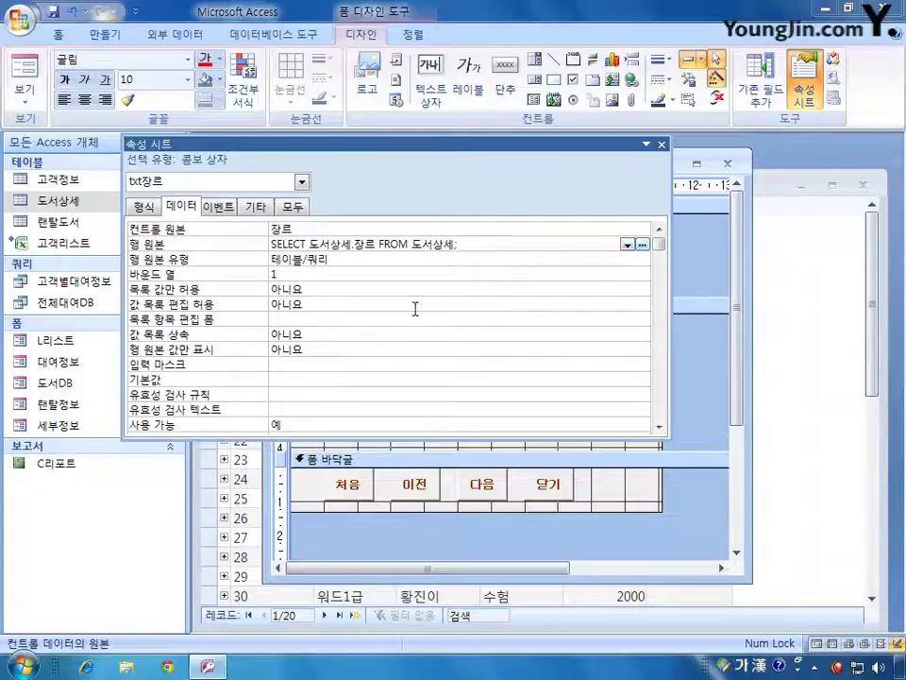
{"action": "left_click", "coordinate": [24, 75]}
{"action": "left_click", "coordinate": [556, 350]}
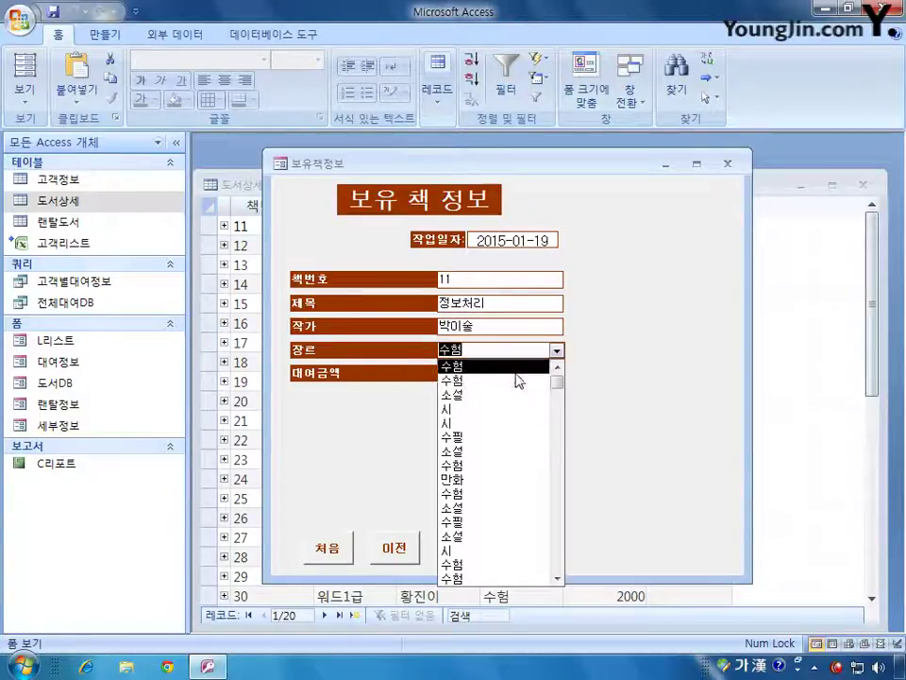
{"action": "left_click", "coordinate": [648, 314]}
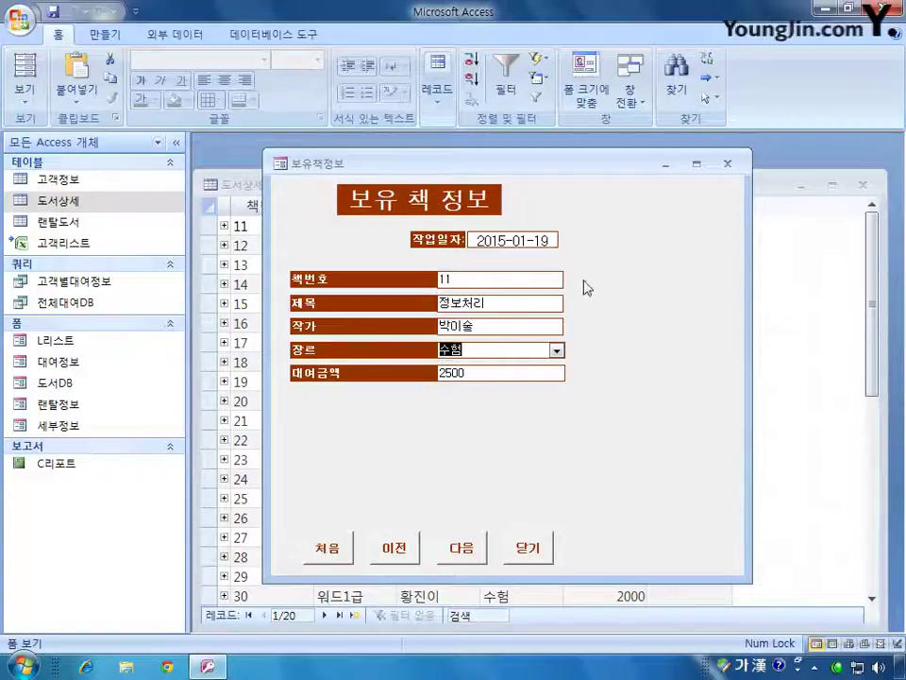
- Retype 'GROUP BY 도서상세.장르' in the row source and confirm each genre appears once
{"action": "left_click", "coordinate": [23, 102]}
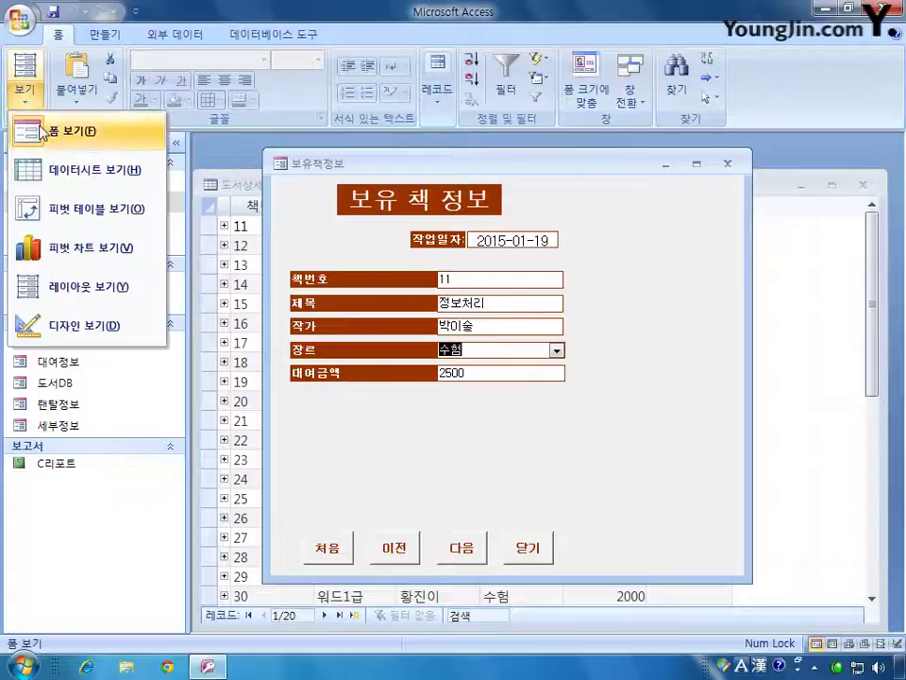
{"action": "left_click", "coordinate": [91, 325]}
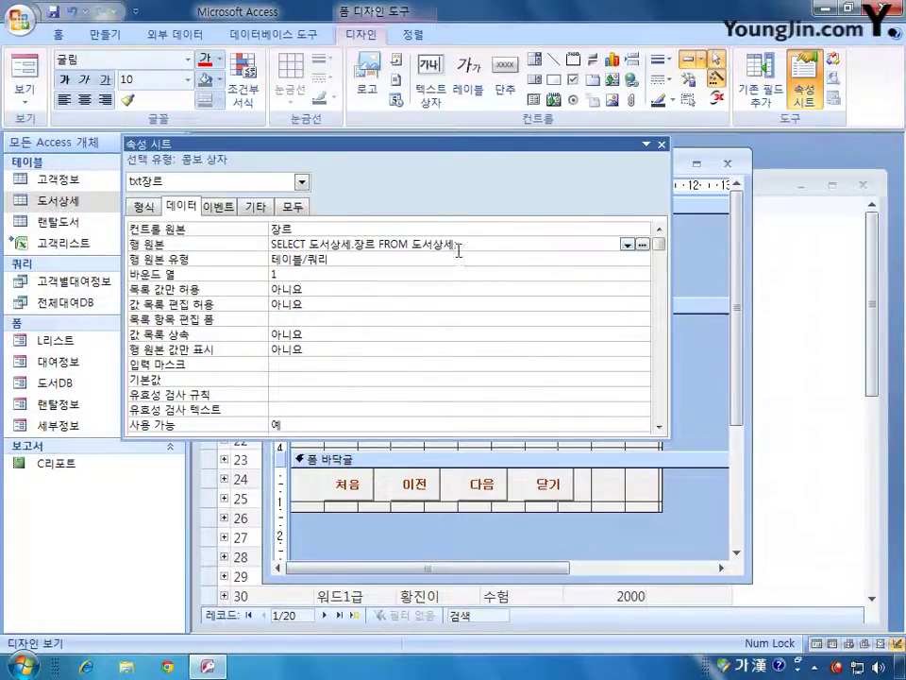
{"action": "left_click", "coordinate": [459, 247]}
{"action": "key", "text": "BackSpace"}
{"action": "type", "text": "GROUP BY 도서상세.장르"}
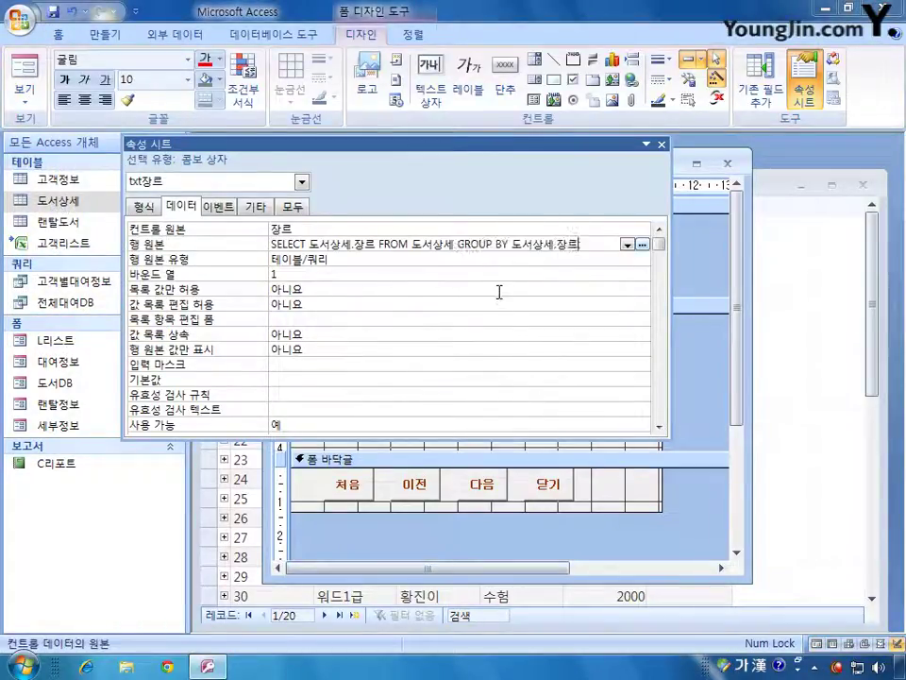
{"action": "left_click", "coordinate": [661, 145]}
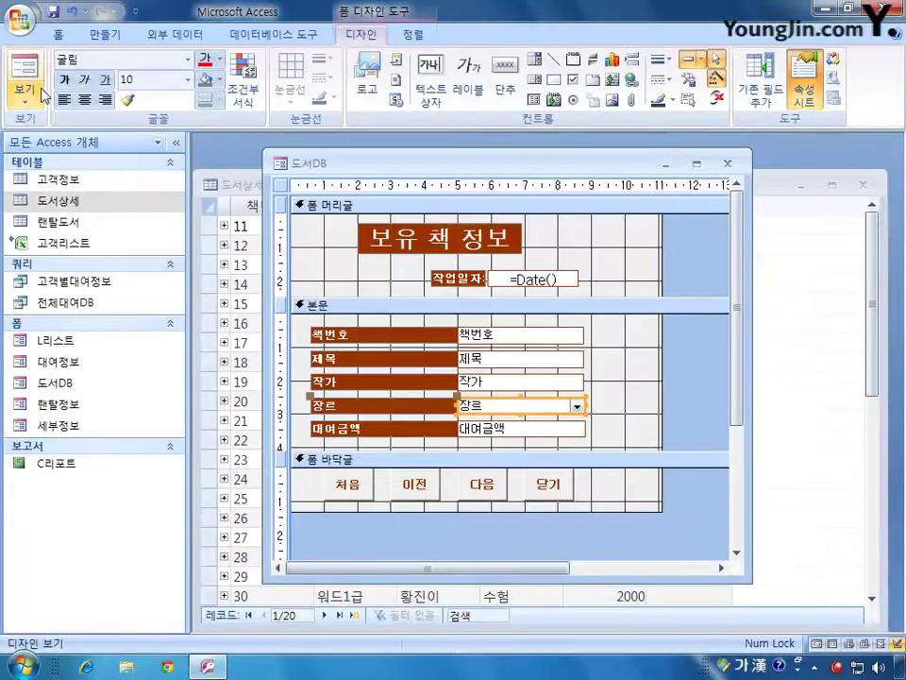
{"action": "left_click", "coordinate": [25, 82]}
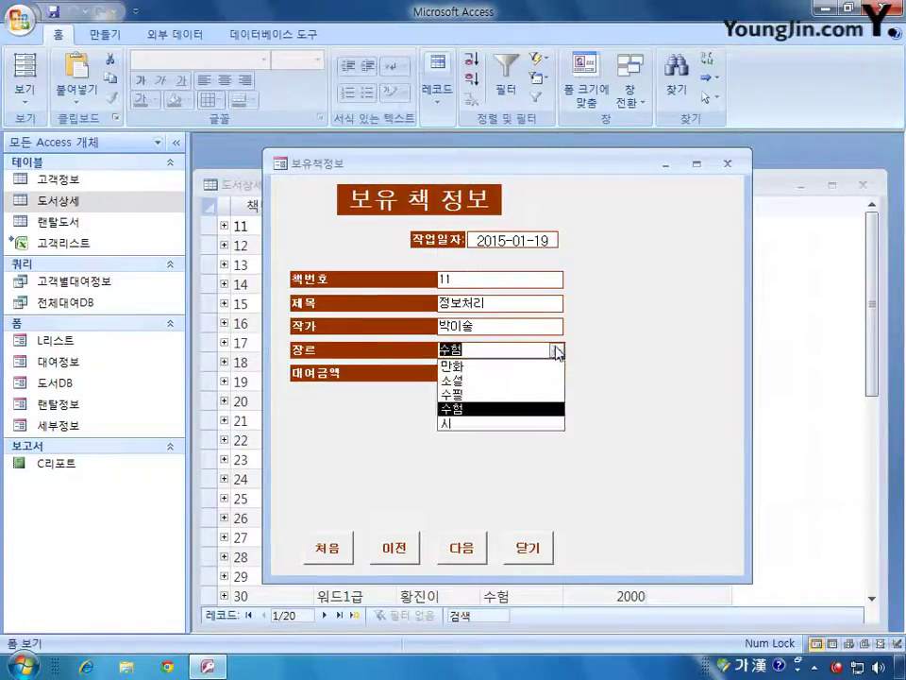
{"action": "left_click", "coordinate": [557, 350]}
{"action": "left_click", "coordinate": [557, 350]}
- Close the 보유책정보 form, saving the 도서DB design changes
{"action": "left_click", "coordinate": [27, 95]}
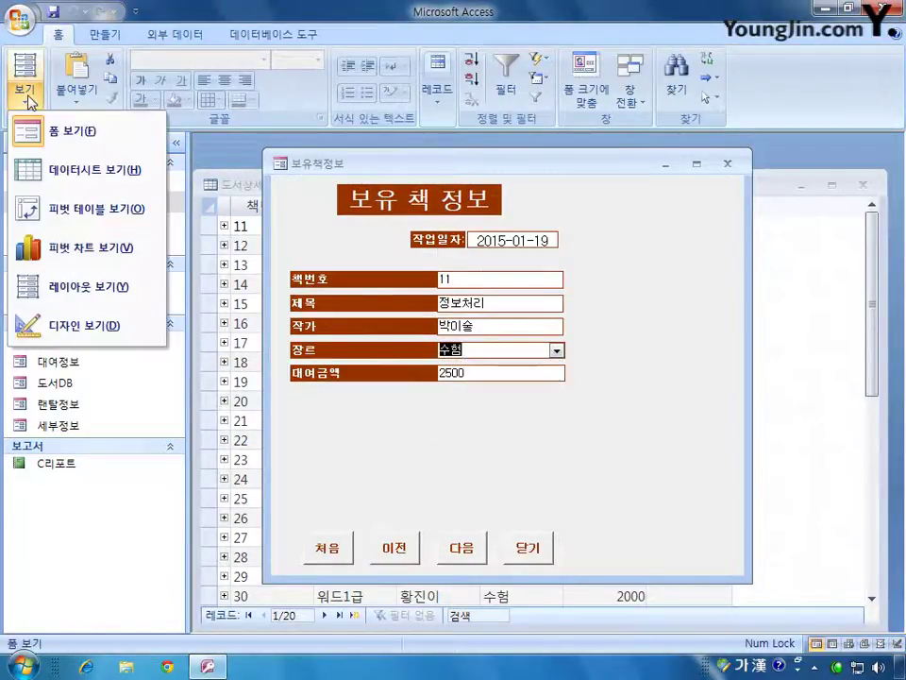
{"action": "left_click", "coordinate": [727, 164]}
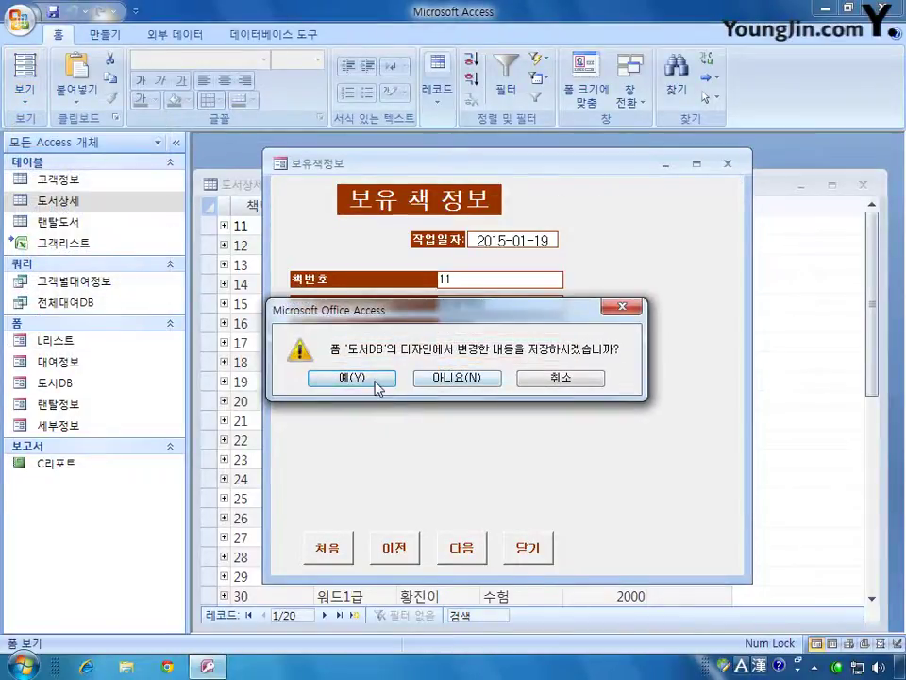
{"action": "left_click", "coordinate": [377, 382]}
- Close the 도서상세 table window and select the C리포트 report in the Navigation Pane
{"action": "key", "text": "ctrl+F4"}
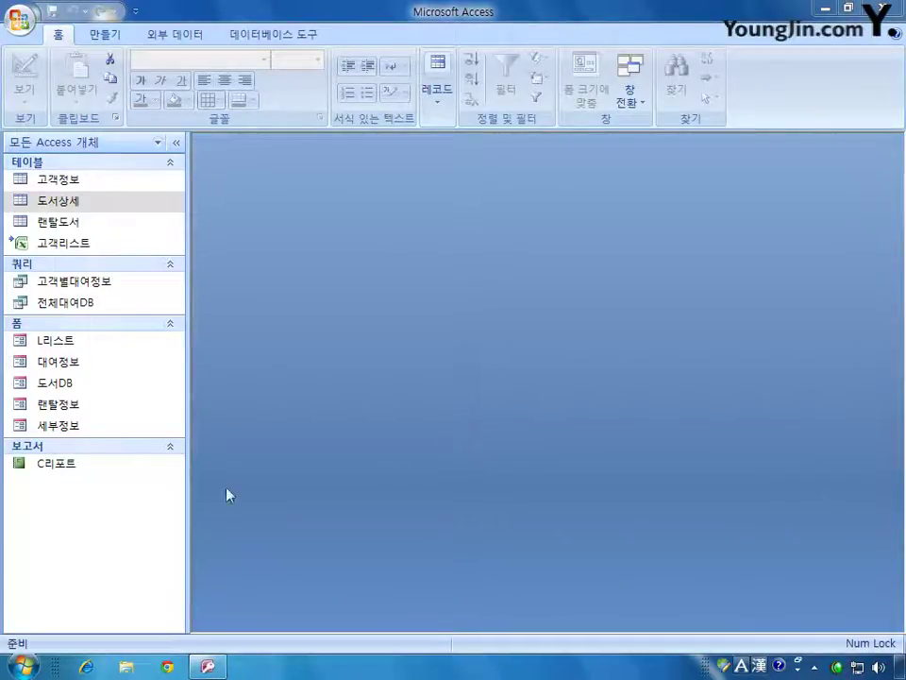
{"action": "left_click", "coordinate": [70, 464]}
{"action": "right_click", "coordinate": [73, 466]}
- Open C리포트 in design view, widen its window, and select every control in the 본문 row
{"action": "left_click", "coordinate": [166, 248]}
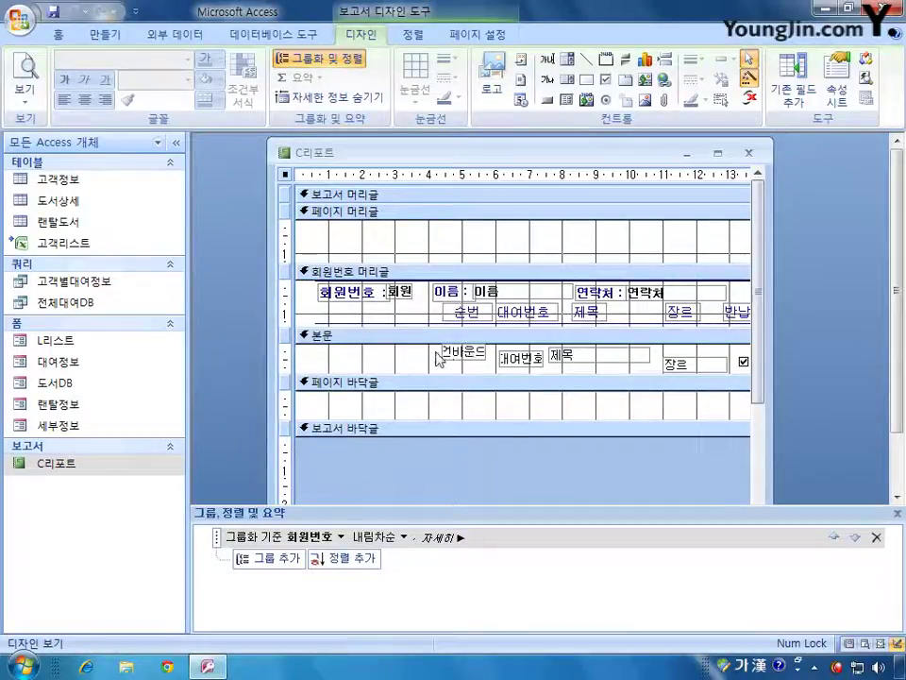
{"action": "left_click_drag", "start_coordinate": [771, 351], "coordinate": [861, 351]}
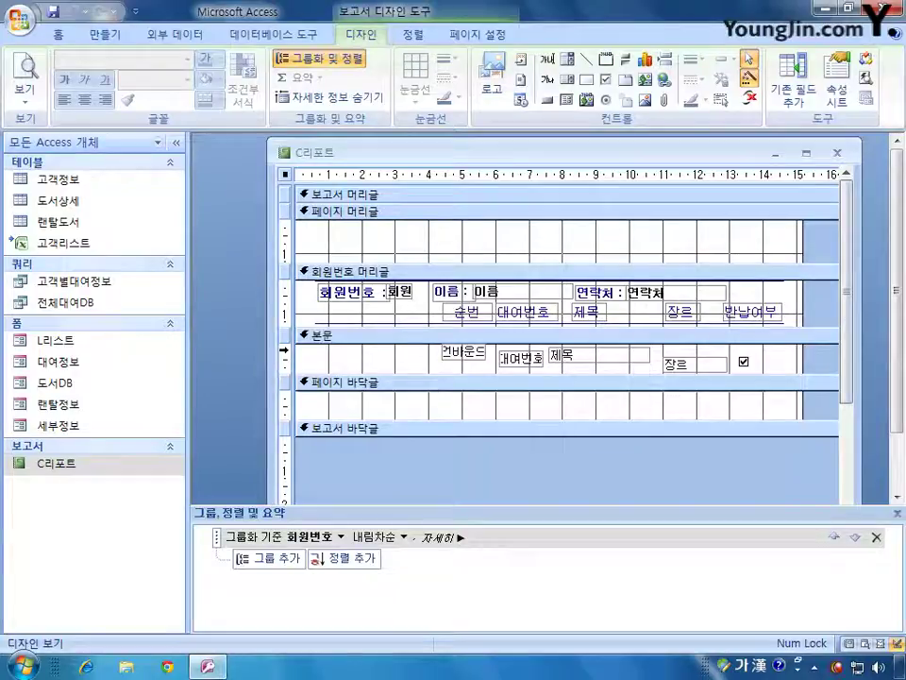
{"action": "left_click", "coordinate": [283, 347]}
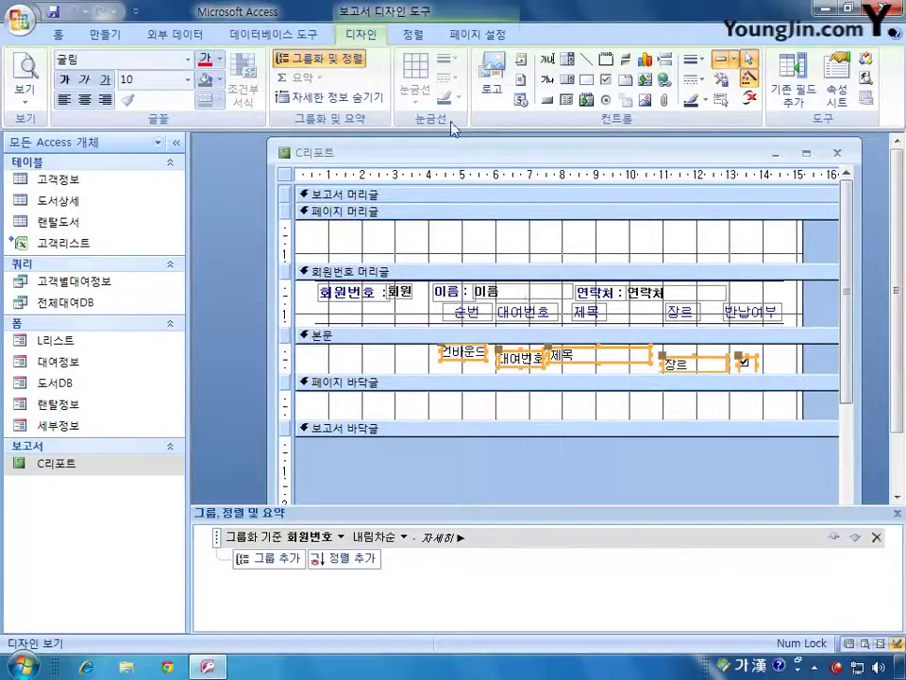
{"action": "left_click", "coordinate": [414, 35]}
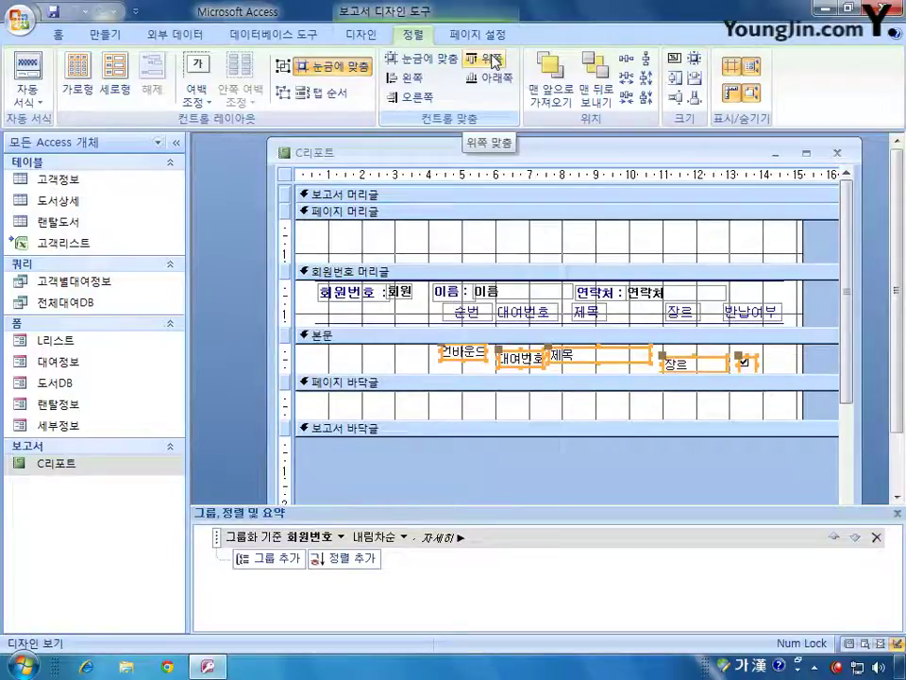
- Align the 본문 controls (언바운드, 대여번호, 제목, 장르, 반납여부) along their top edges
{"action": "left_click", "coordinate": [490, 61]}
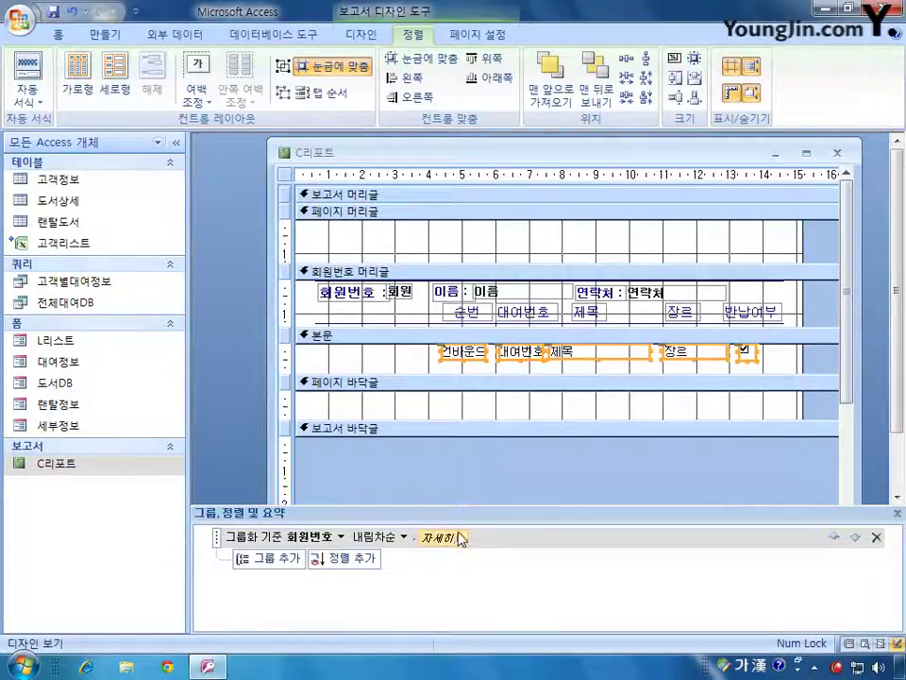
{"action": "scroll", "coordinate": [274, 38], "scroll_direction": "up", "scroll_amount": 1}
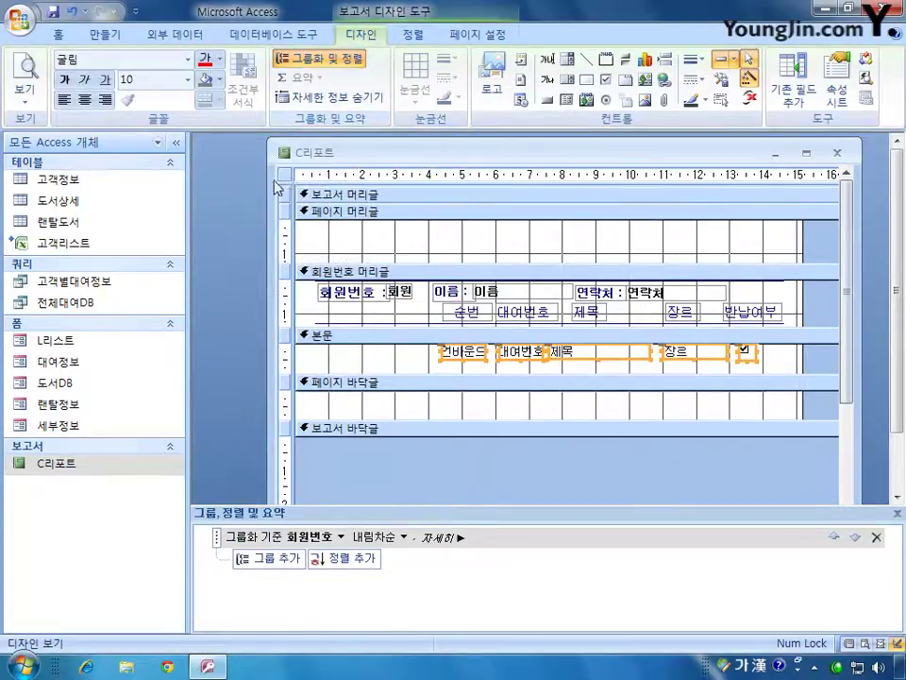
- Make the 회원번호 grouping ascending and add an ascending sort on 대여번호
{"action": "right_click", "coordinate": [287, 176]}
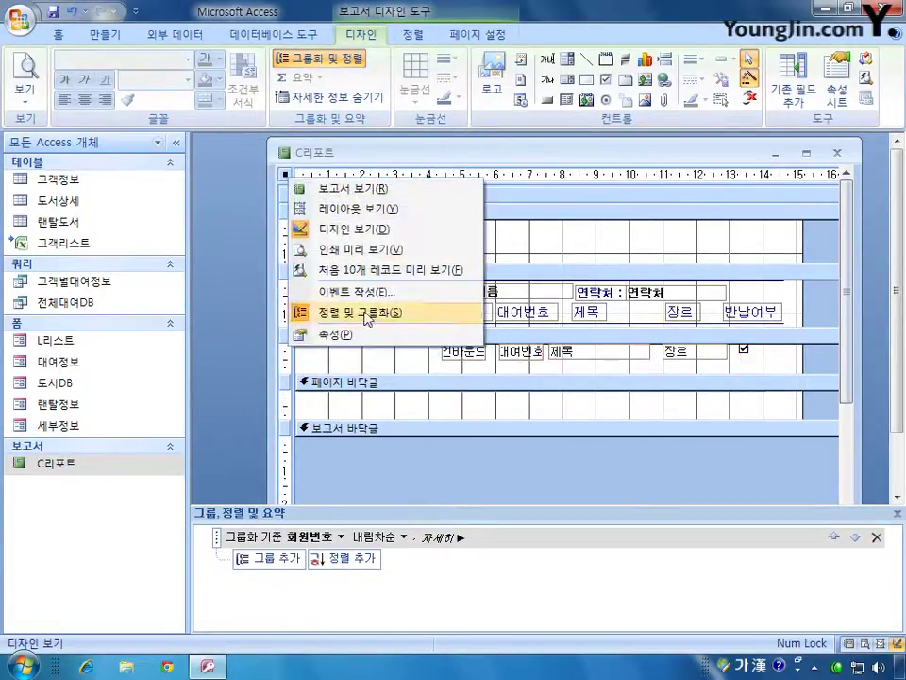
{"action": "left_click", "coordinate": [412, 151]}
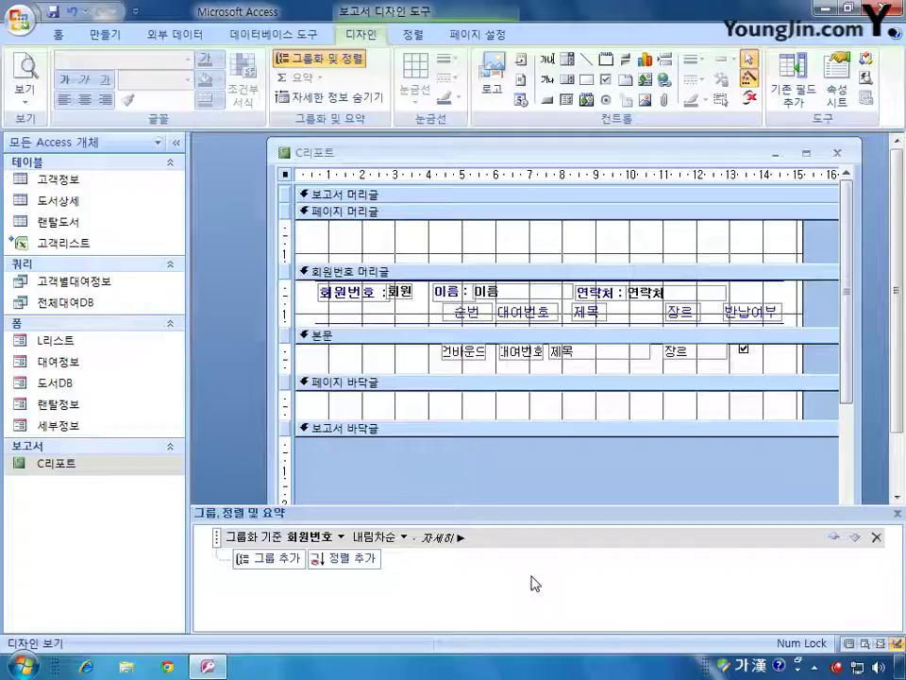
{"action": "left_click", "coordinate": [403, 537]}
{"action": "left_click", "coordinate": [376, 552]}
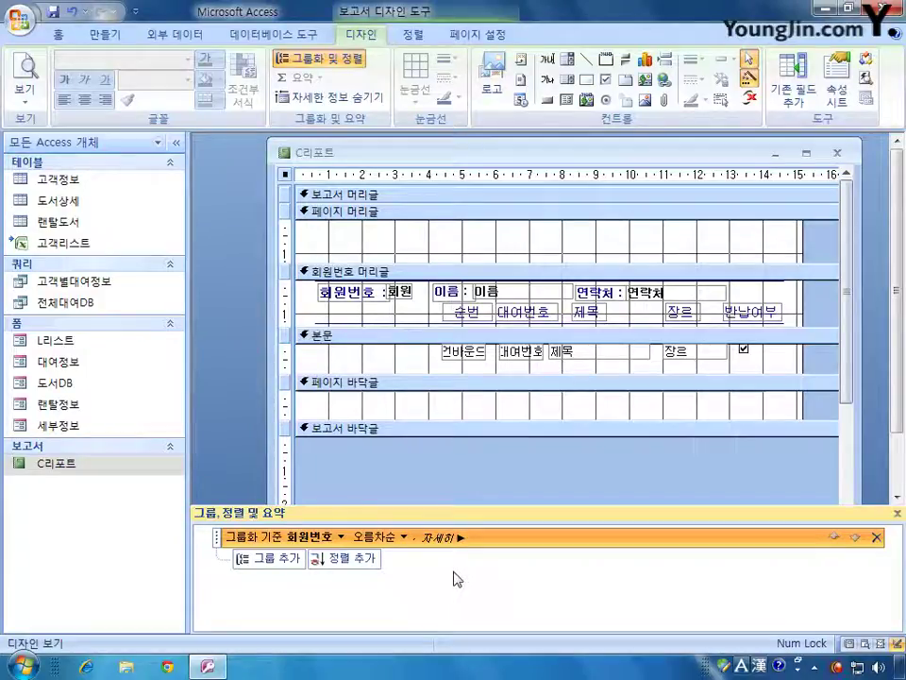
{"action": "left_click", "coordinate": [362, 558]}
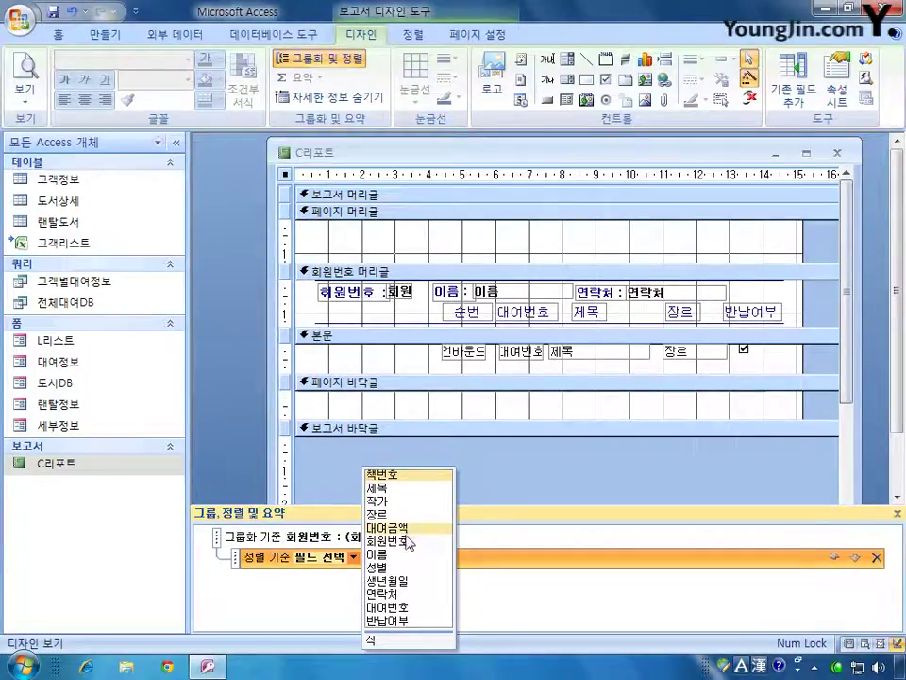
{"action": "left_click", "coordinate": [400, 607]}
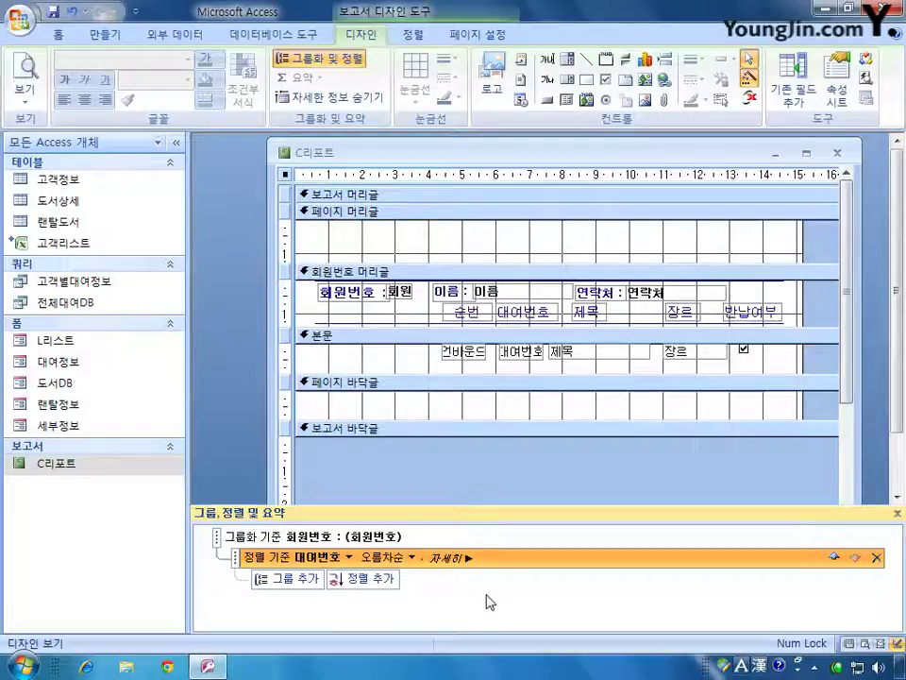
- Give the txt순번 box a control source of =1 with its running sum set to 그룹
{"action": "left_click", "coordinate": [477, 357]}
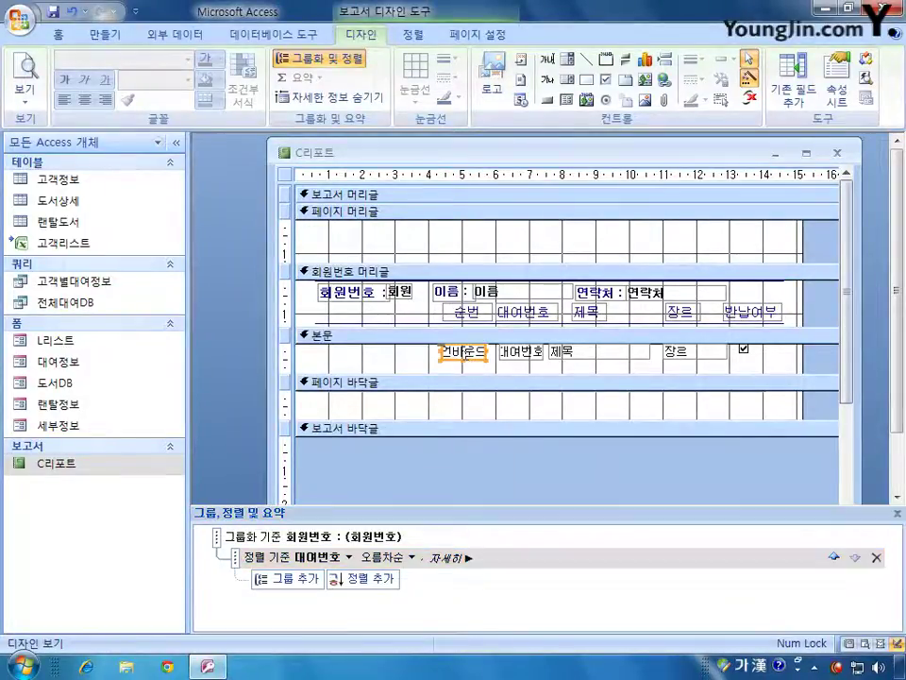
{"action": "double_click", "coordinate": [477, 359]}
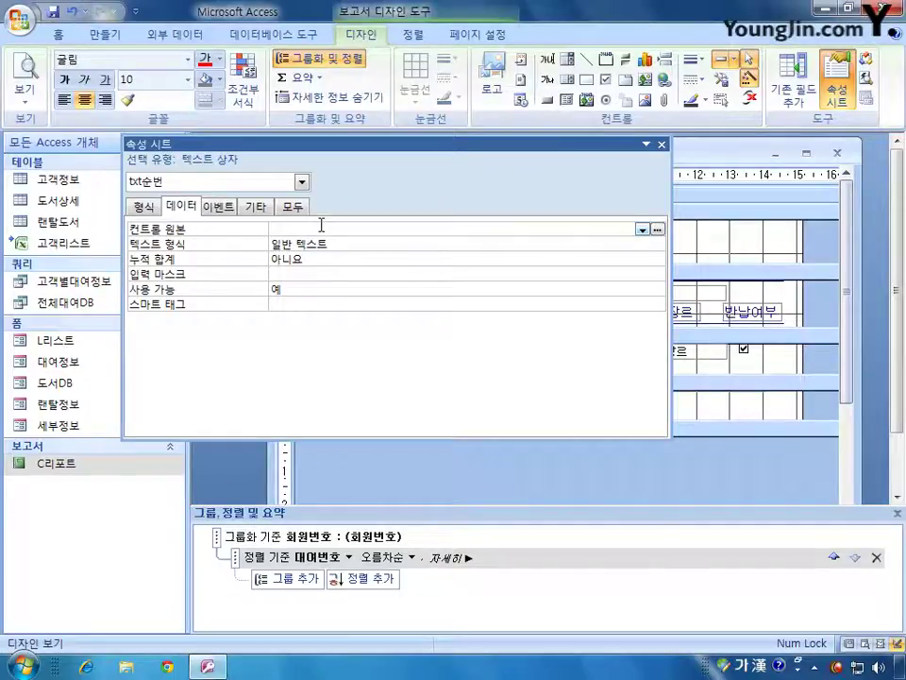
{"action": "left_click", "coordinate": [321, 227]}
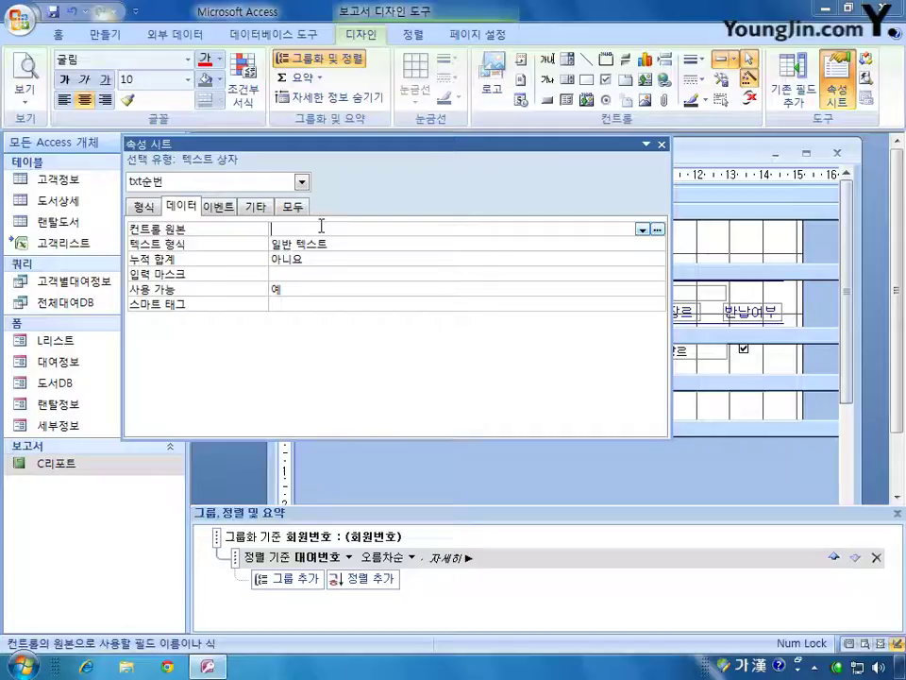
{"action": "type", "text": "=1"}
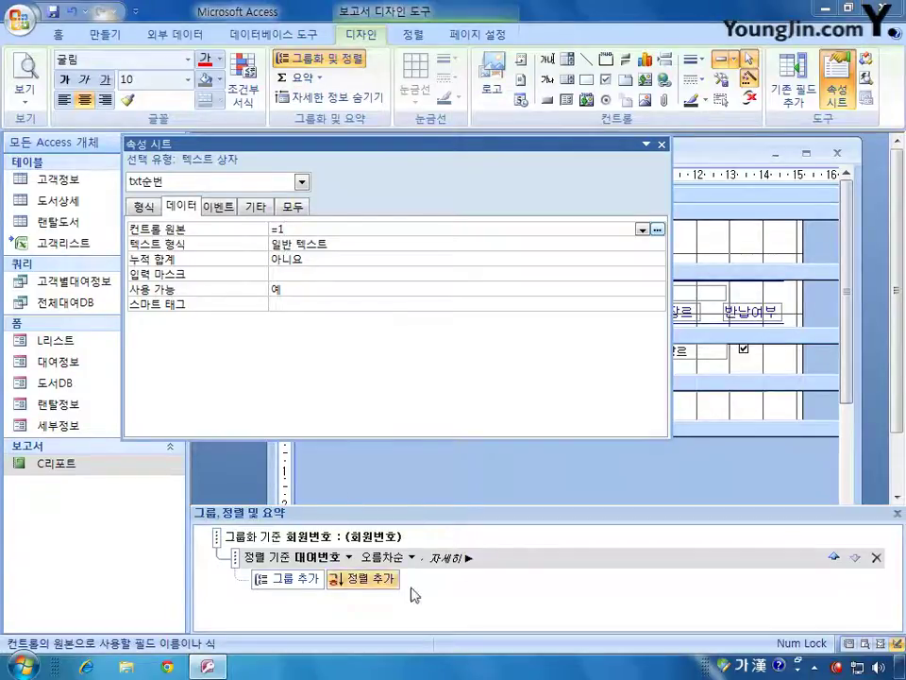
{"action": "left_click", "coordinate": [356, 258]}
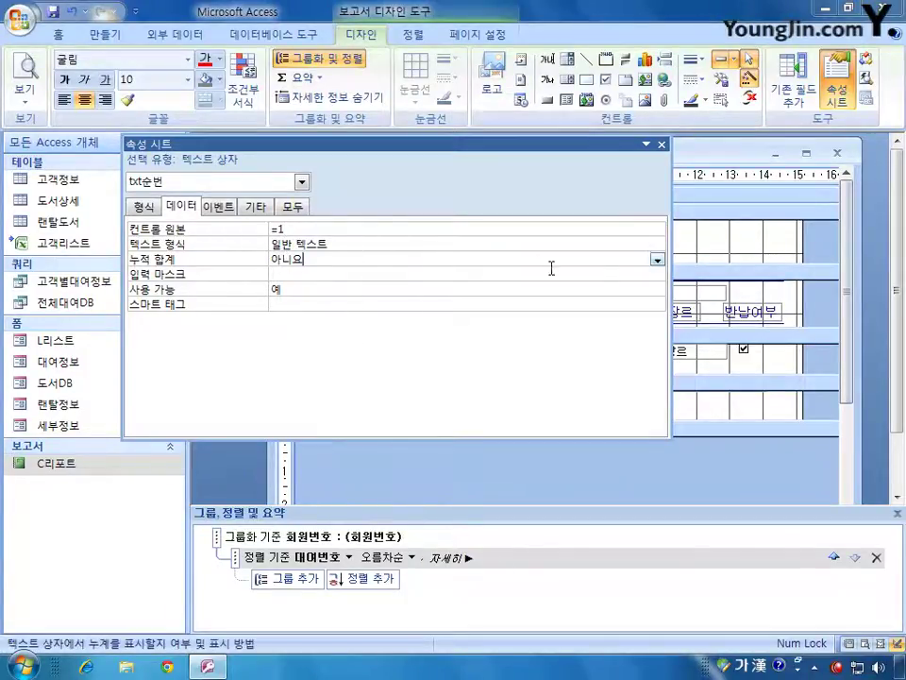
{"action": "left_click", "coordinate": [657, 258]}
{"action": "left_click", "coordinate": [601, 289]}
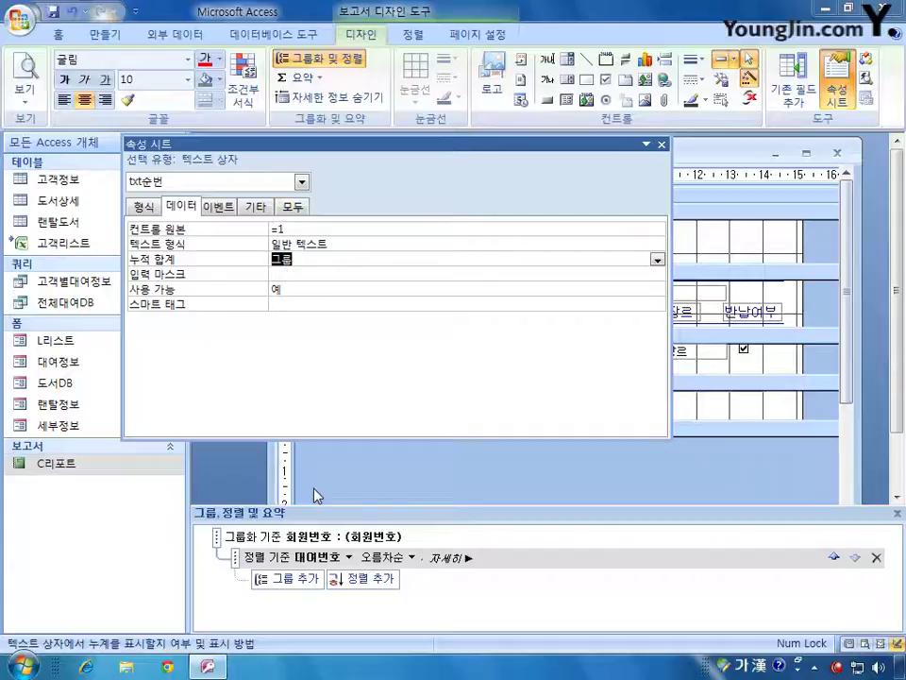
{"action": "left_click", "coordinate": [662, 145]}
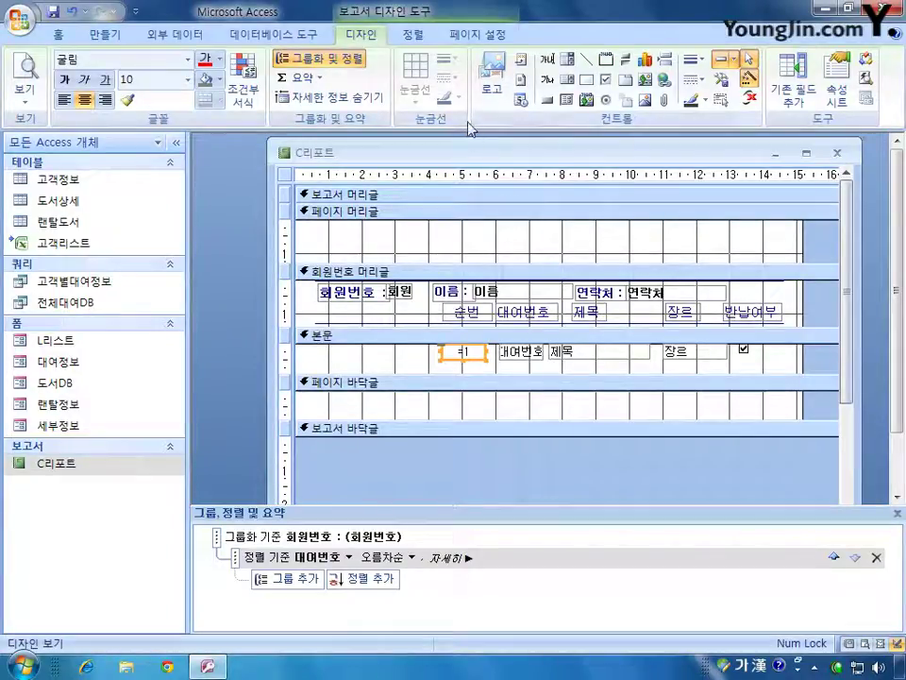
- Draw a label across 페이지 머리글 reading '고객 그룹별 출력'
{"action": "left_click", "coordinate": [546, 82]}
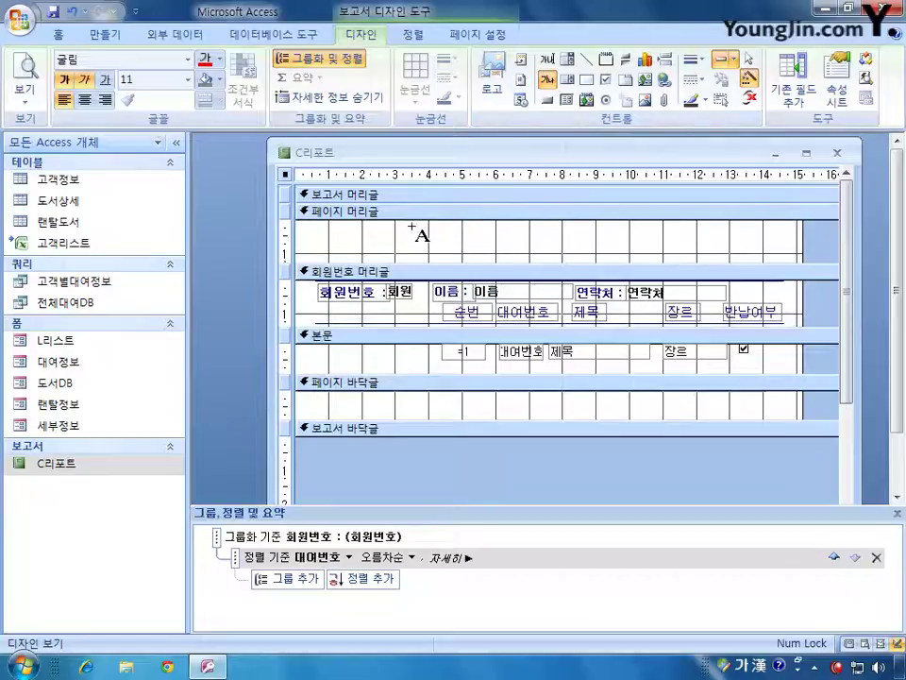
{"action": "left_click_drag", "start_coordinate": [409, 226], "coordinate": [654, 253]}
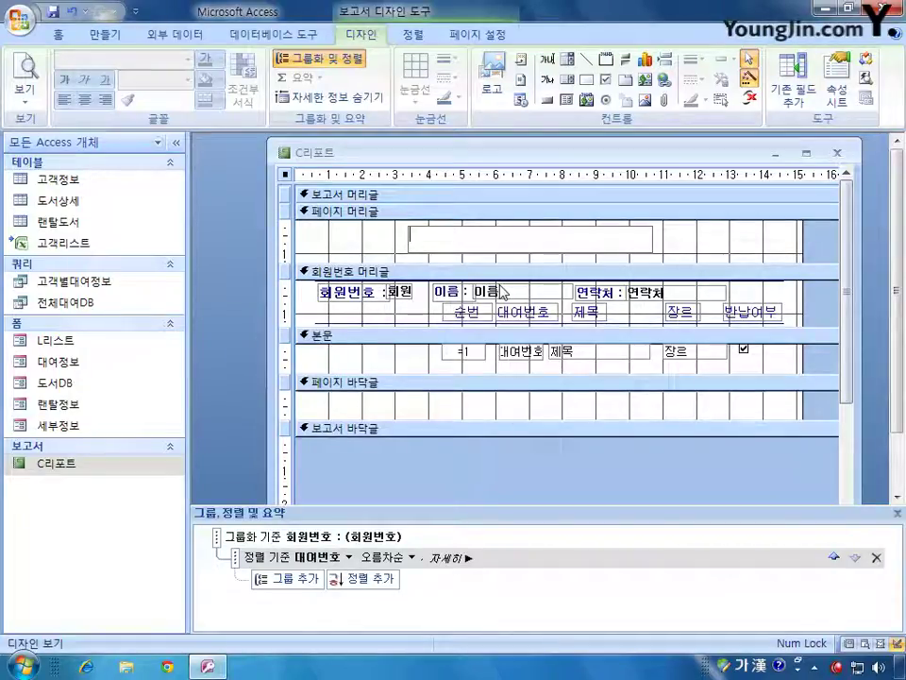
{"action": "type", "text": "고객 "}
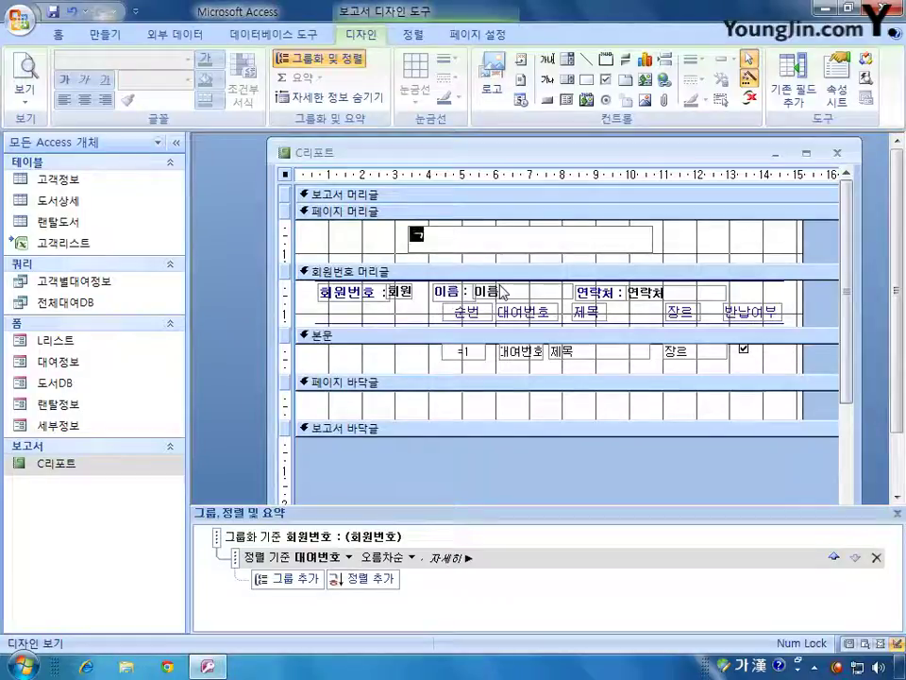
{"action": "type", "text": "그룹"}
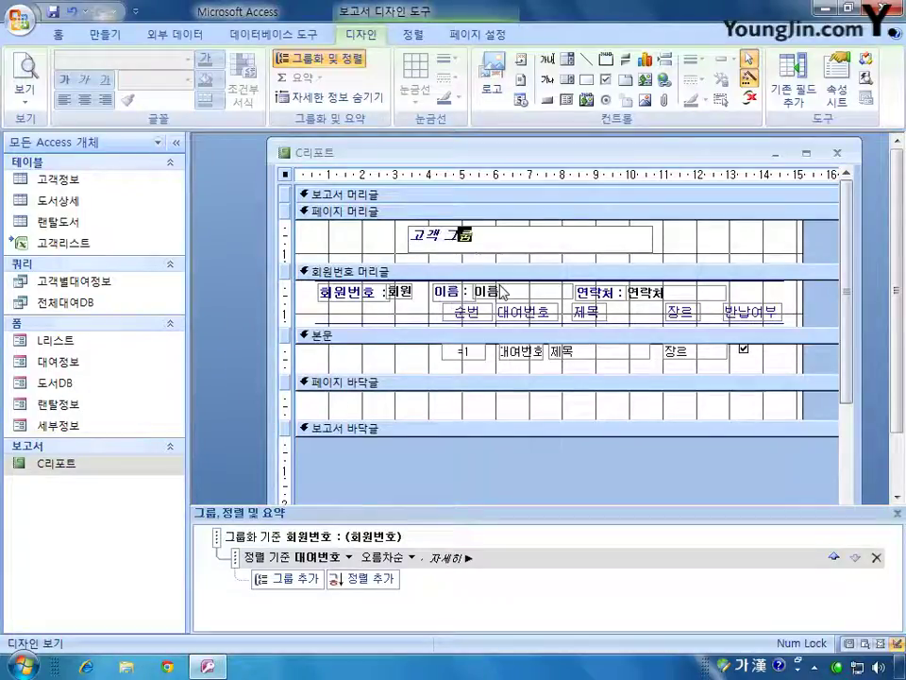
{"action": "type", "text": "별 출력"}
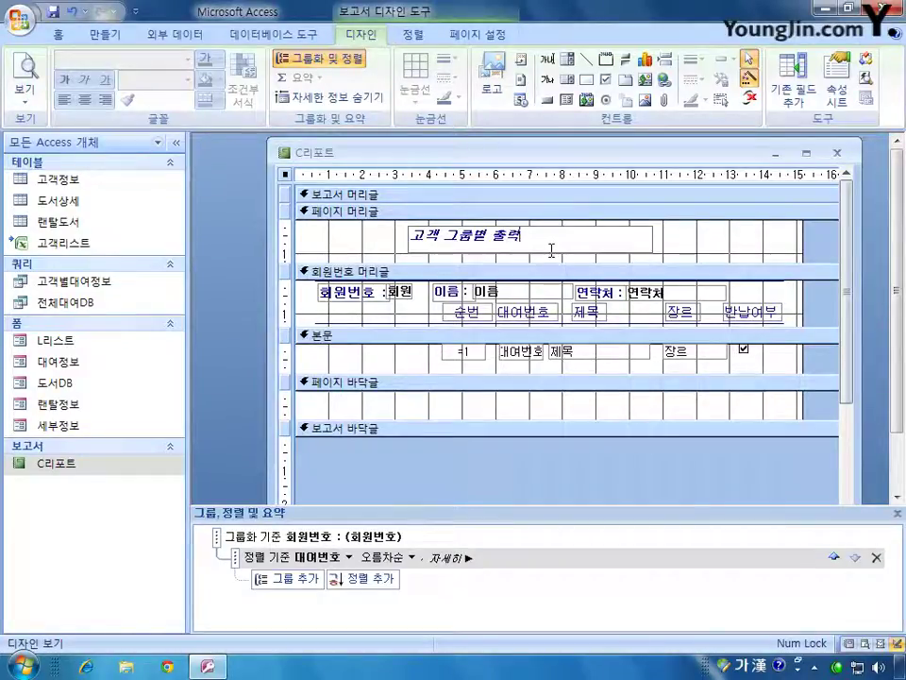
{"action": "left_click", "coordinate": [703, 247]}
{"action": "left_click", "coordinate": [634, 247]}
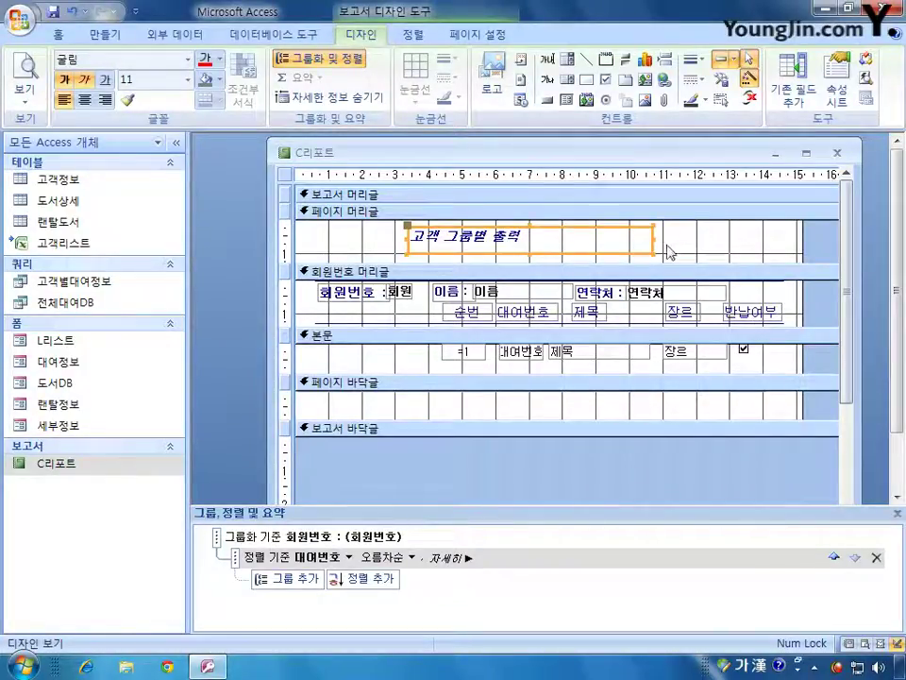
{"action": "double_click", "coordinate": [587, 257]}
- Rename the title label to LBL제목
{"action": "left_click_drag", "start_coordinate": [469, 152], "coordinate": [597, 294]}
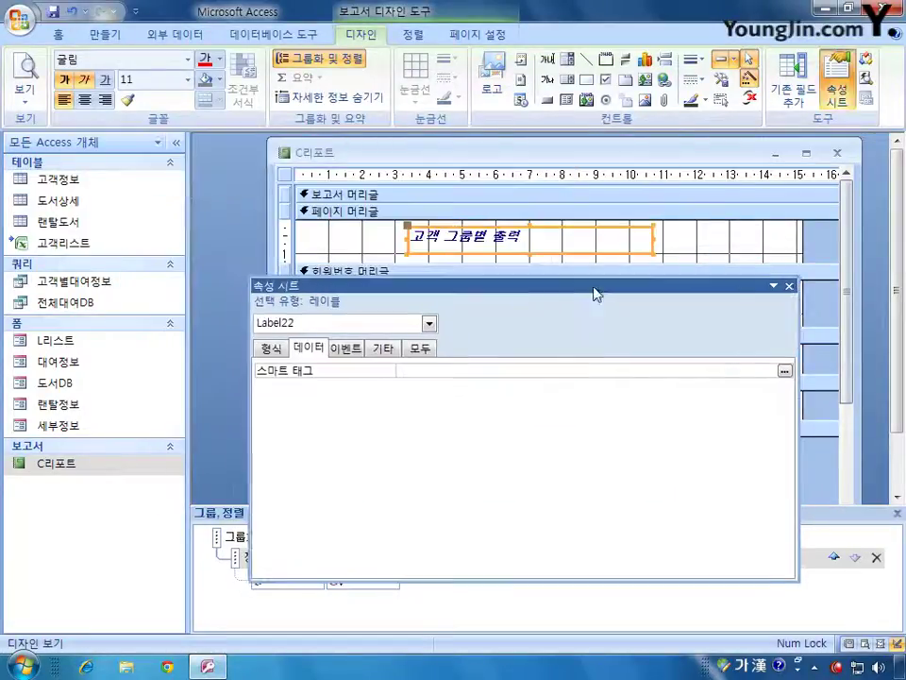
{"action": "left_click", "coordinate": [421, 348]}
{"action": "double_click", "coordinate": [421, 371]}
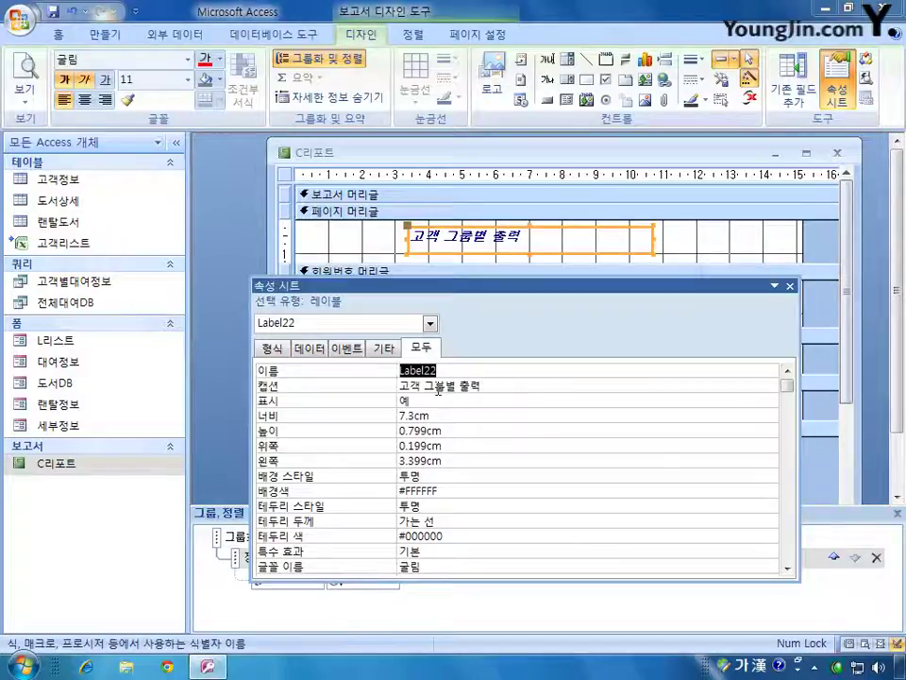
{"action": "type", "text": "ㄴ"}
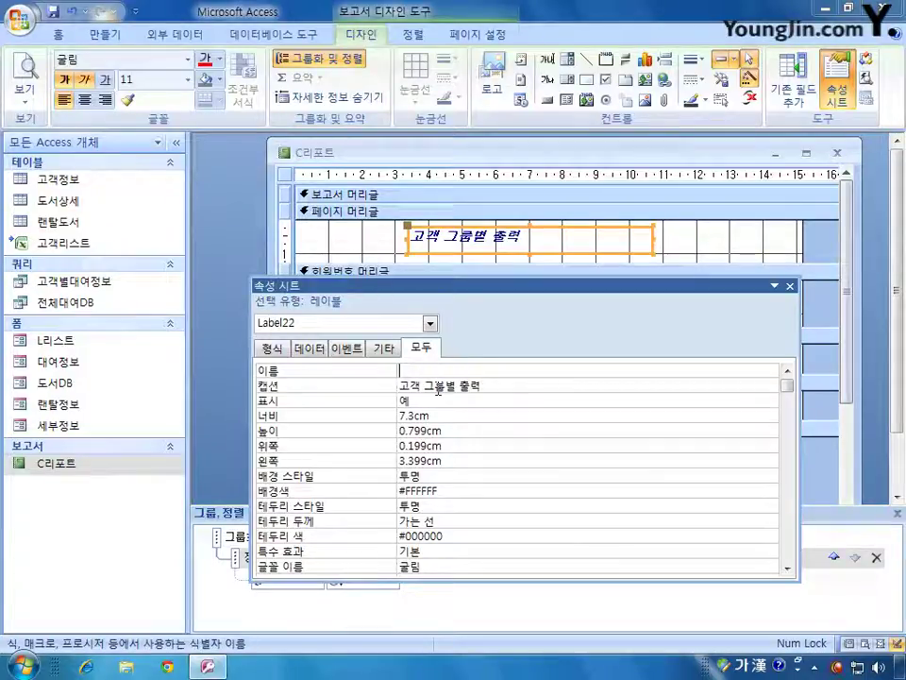
{"action": "key", "text": "BackSpace"}
{"action": "type", "text": "LBL"}
{"action": "key", "text": "Hangul"}
{"action": "type", "text": "제목"}
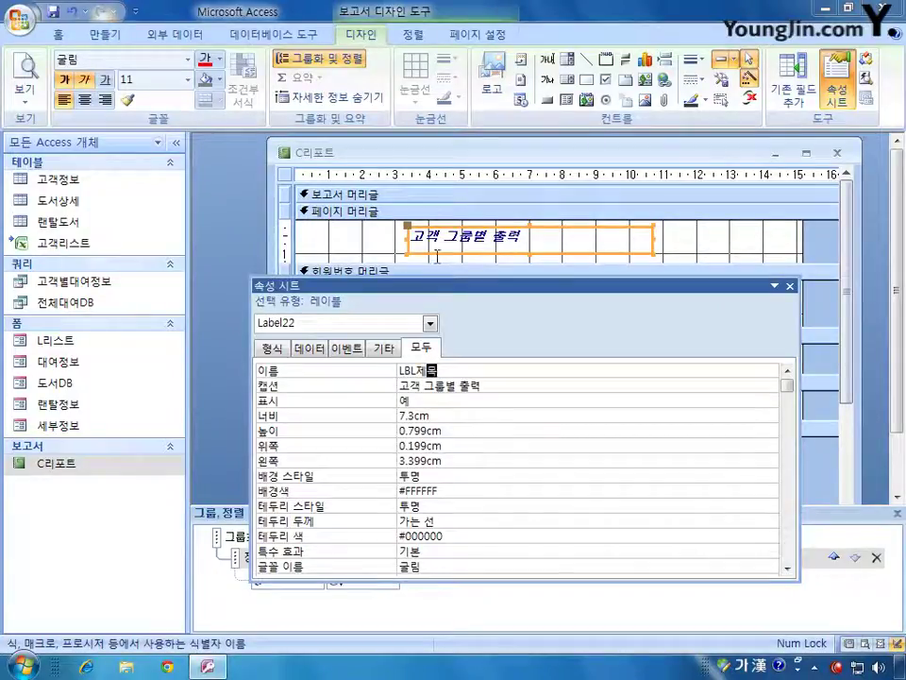
{"action": "left_click", "coordinate": [787, 568]}
{"action": "left_click", "coordinate": [787, 569]}
{"action": "left_click", "coordinate": [787, 568]}
- Set the title label's font size to 20
{"action": "left_click", "coordinate": [365, 542]}
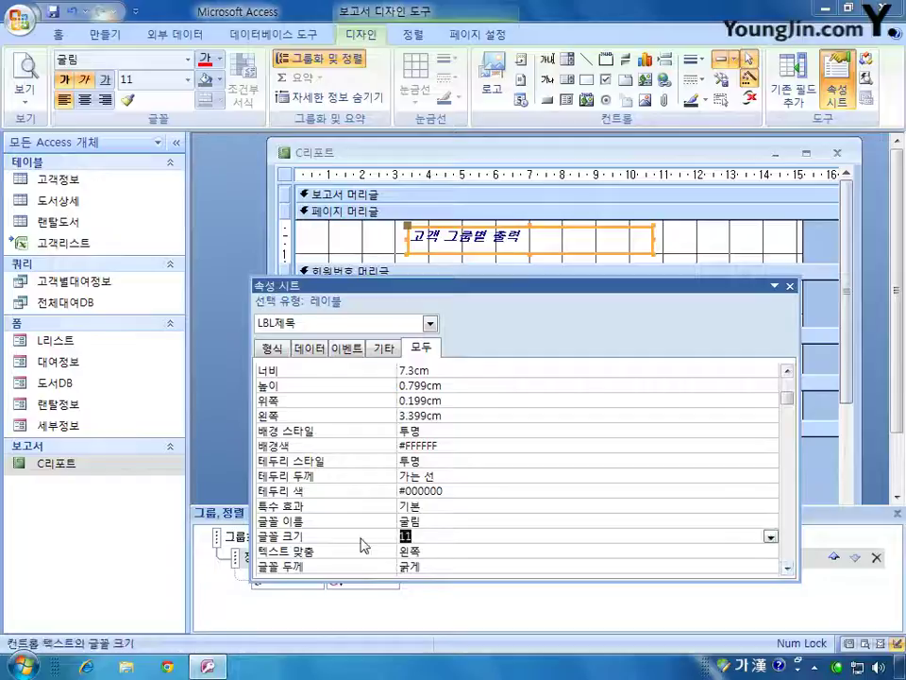
{"action": "type", "text": "20"}
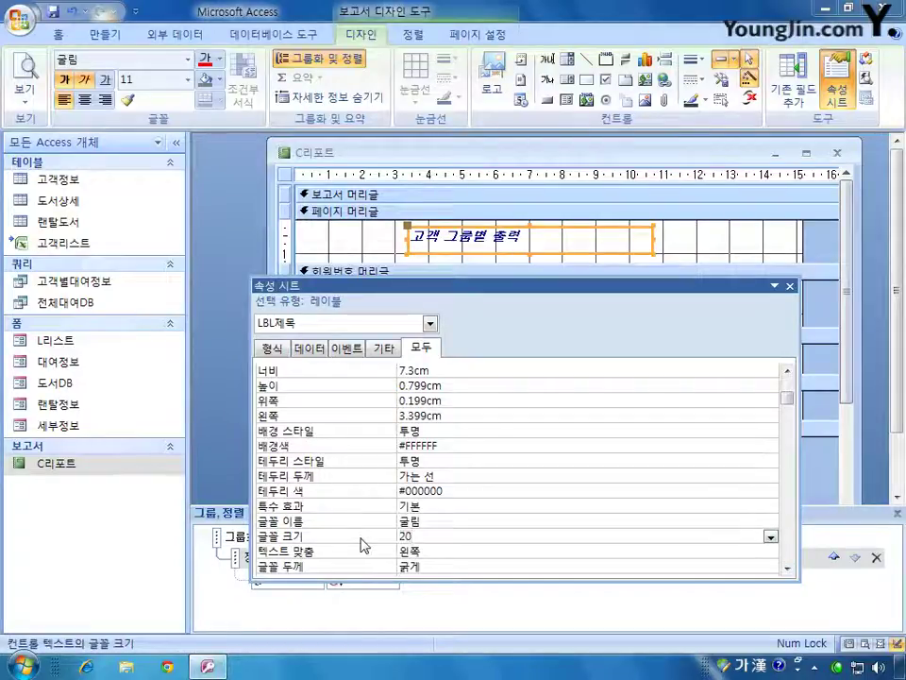
{"action": "left_click", "coordinate": [451, 564]}
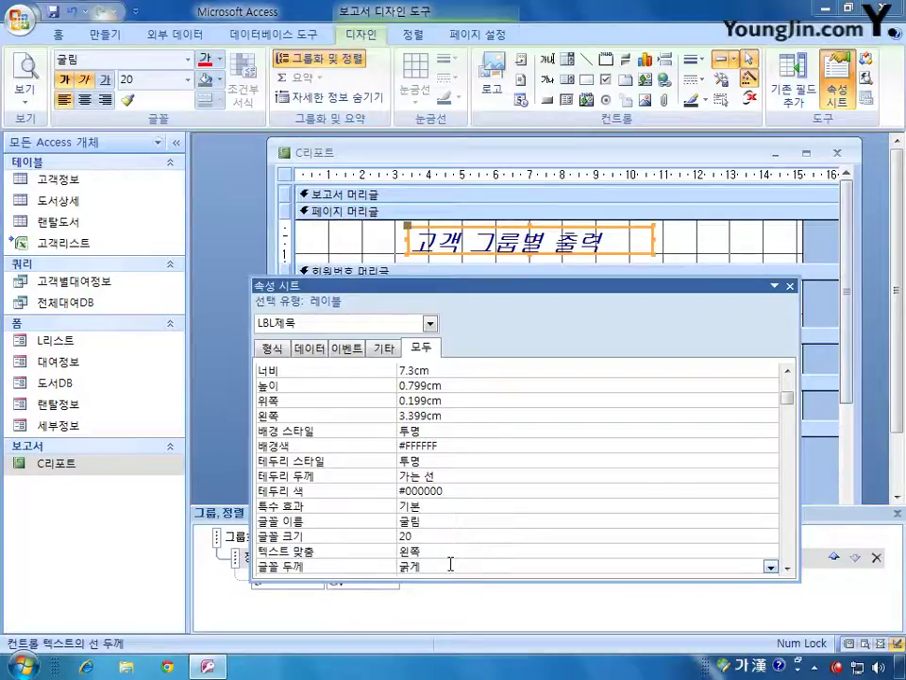
{"action": "left_click", "coordinate": [788, 569]}
{"action": "left_click", "coordinate": [788, 568]}
{"action": "left_click", "coordinate": [787, 568]}
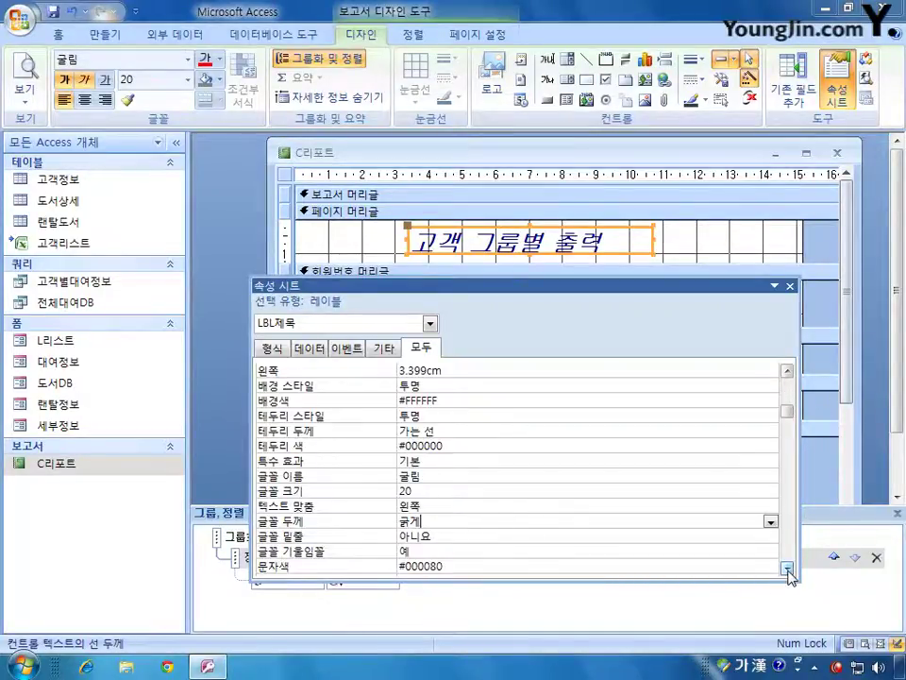
{"action": "left_click", "coordinate": [787, 568]}
{"action": "left_click", "coordinate": [416, 535]}
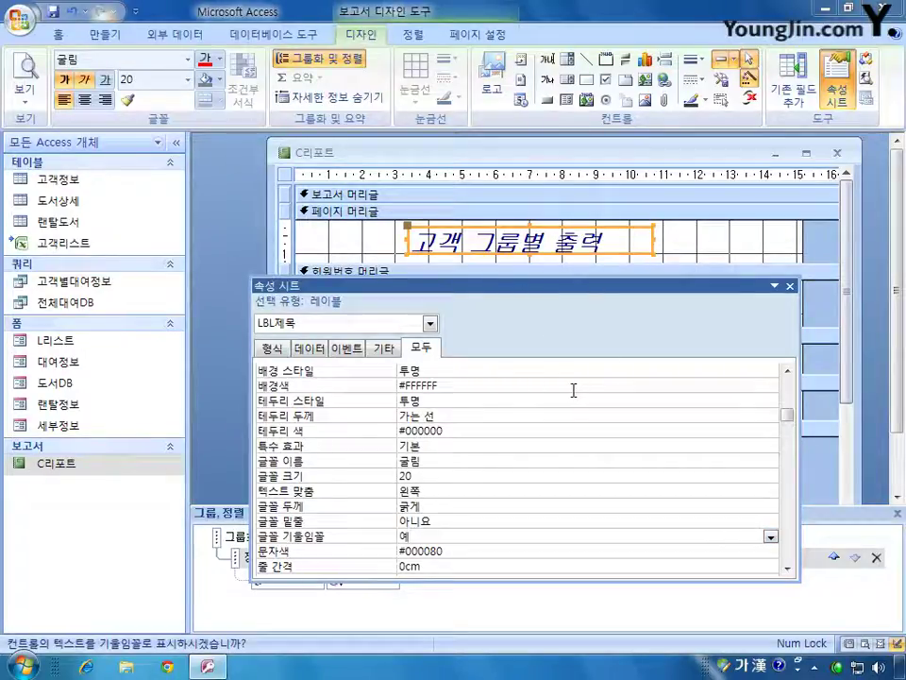
{"action": "left_click", "coordinate": [458, 552]}
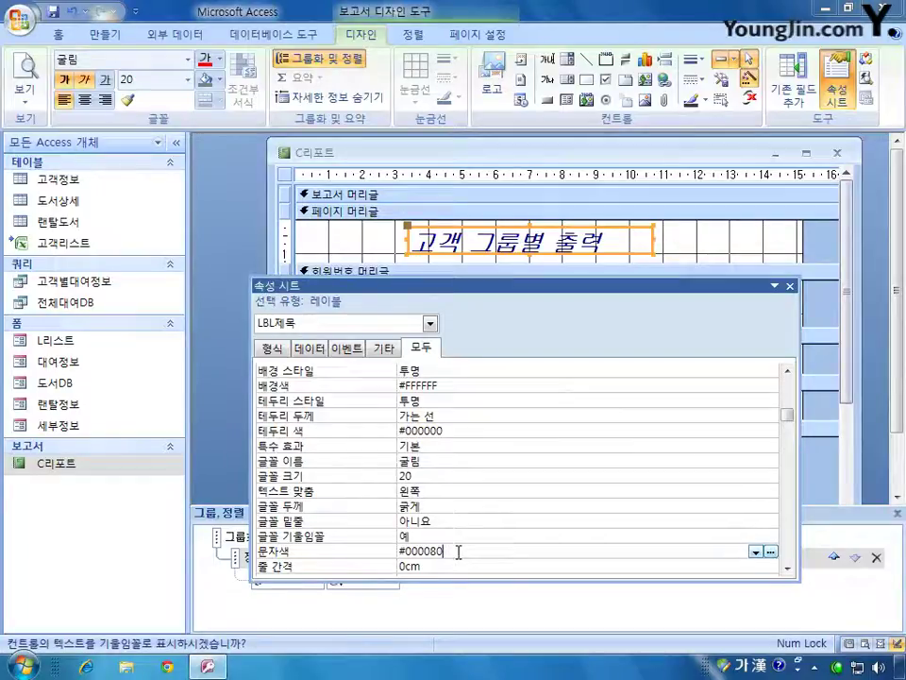
- Colour the title text dark blue from the 문자색 palette
{"action": "left_click", "coordinate": [755, 552]}
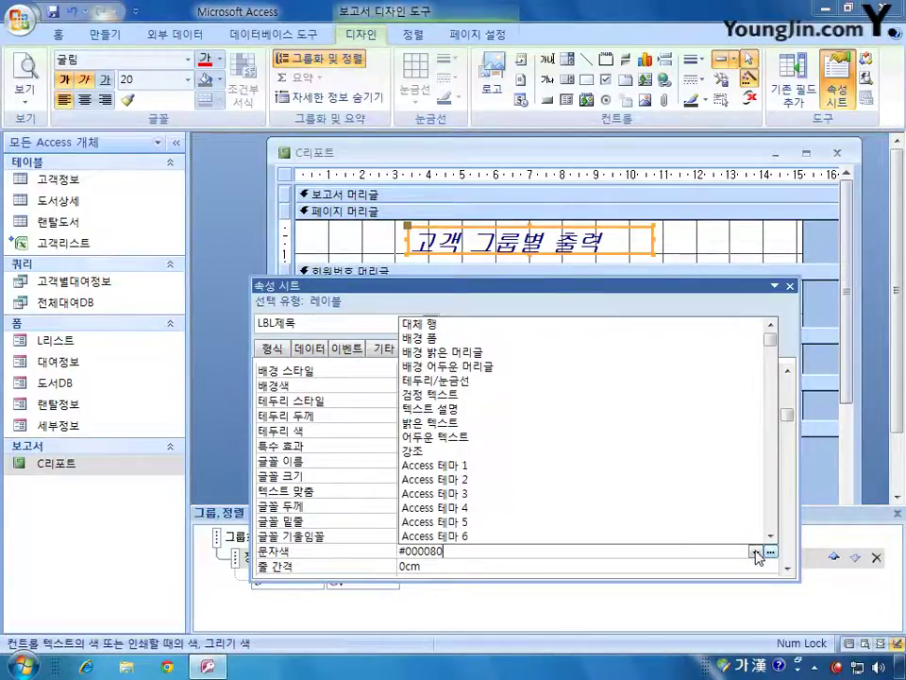
{"action": "left_click", "coordinate": [755, 552]}
{"action": "left_click", "coordinate": [755, 551]}
{"action": "left_click", "coordinate": [755, 552]}
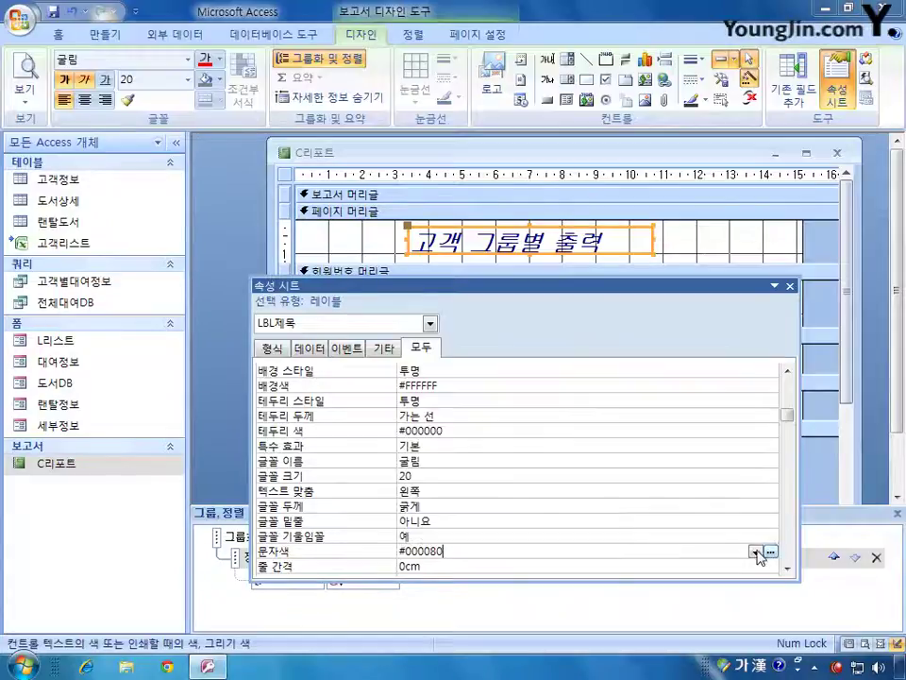
{"action": "left_click", "coordinate": [771, 552]}
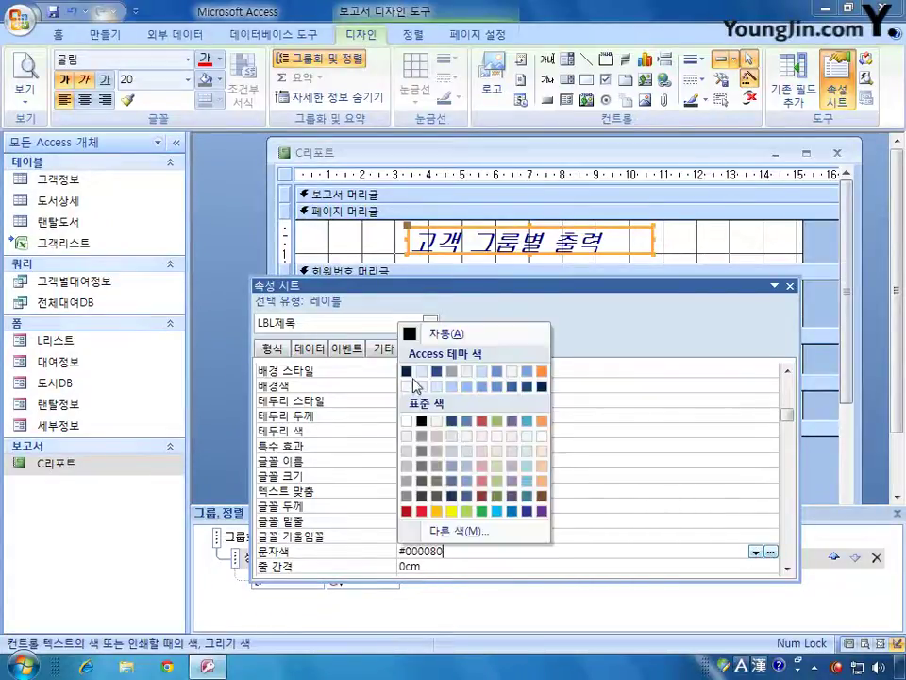
{"action": "left_click", "coordinate": [454, 424]}
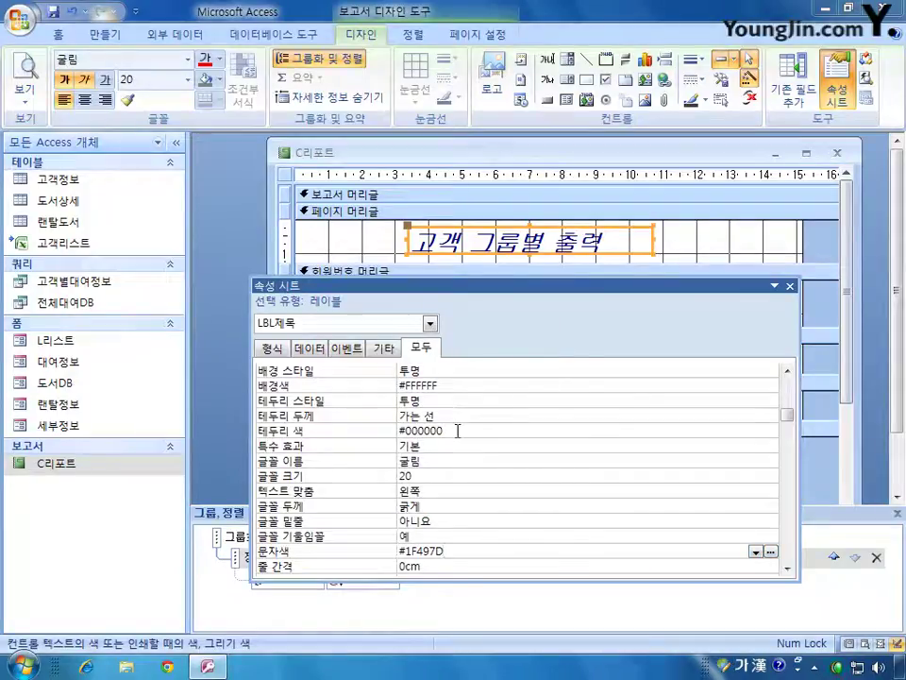
- Change the title colour to custom RGB 0, 0, 255 and close the property sheet
{"action": "left_click", "coordinate": [756, 551]}
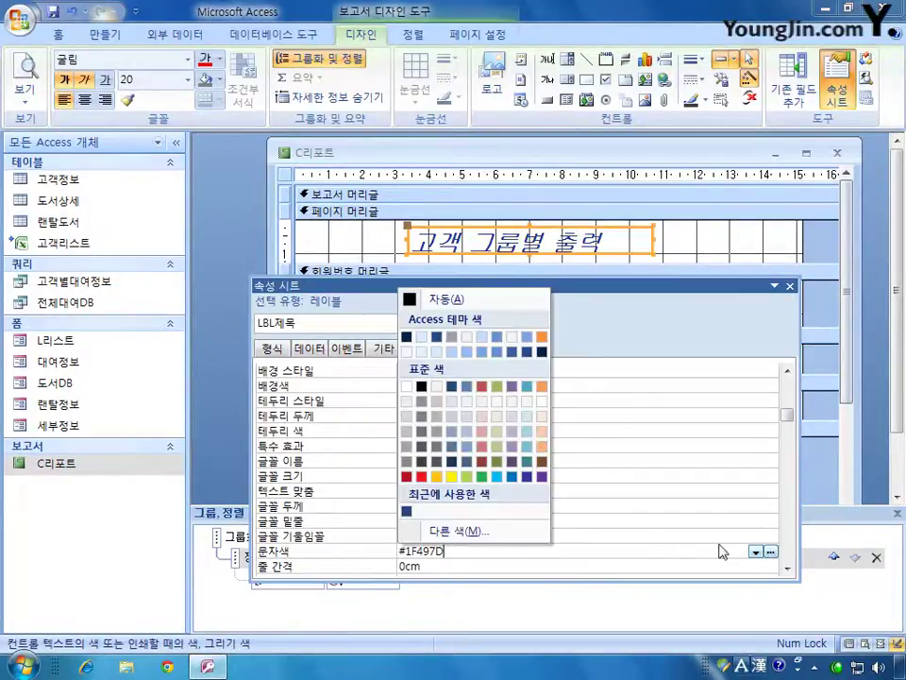
{"action": "left_click", "coordinate": [481, 534]}
{"action": "left_click", "coordinate": [397, 203]}
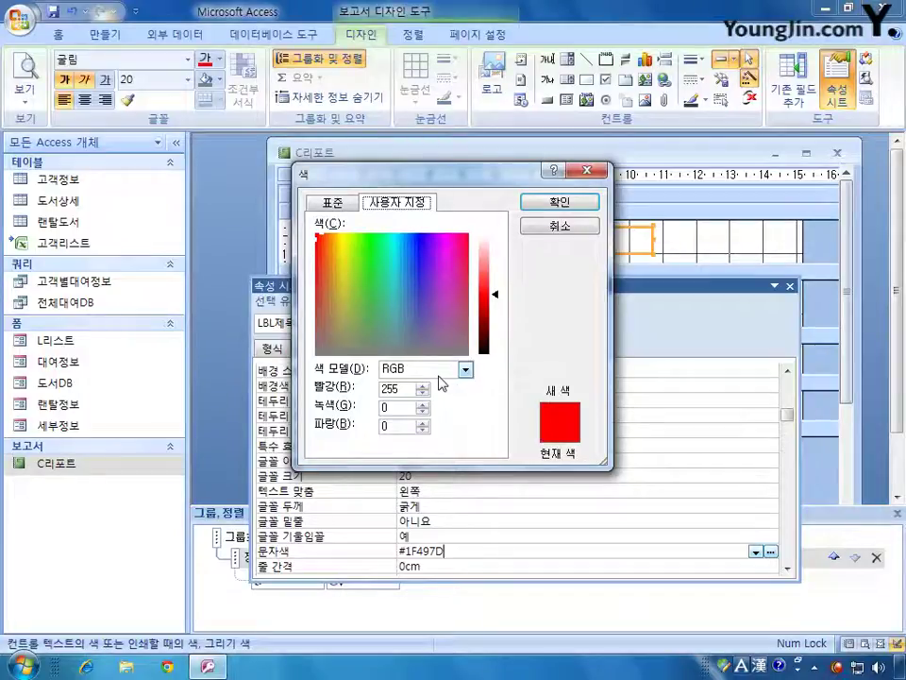
{"action": "left_click_drag", "start_coordinate": [407, 389], "coordinate": [371, 395]}
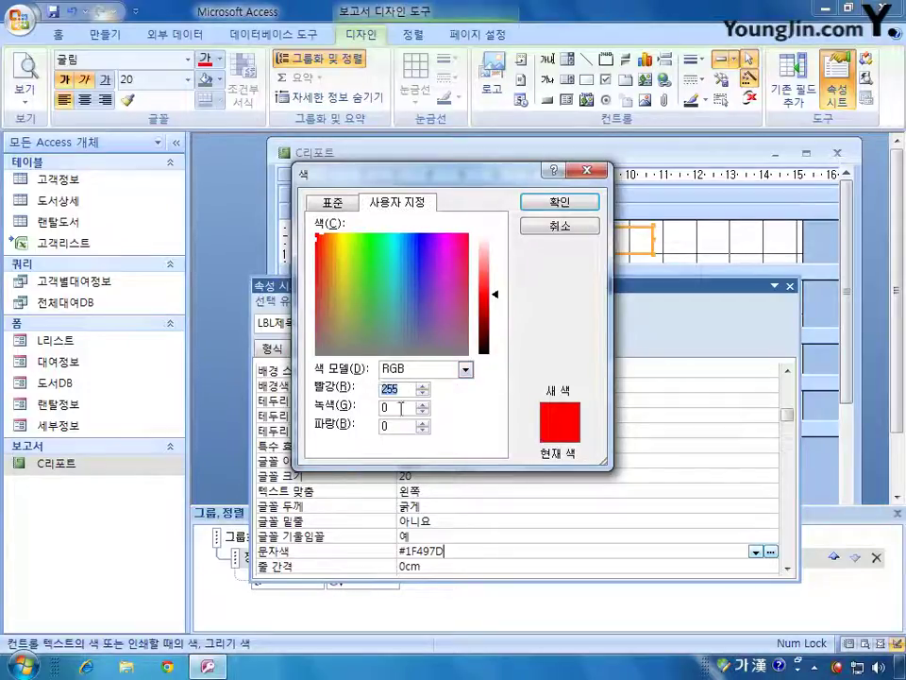
{"action": "type", "text": "0"}
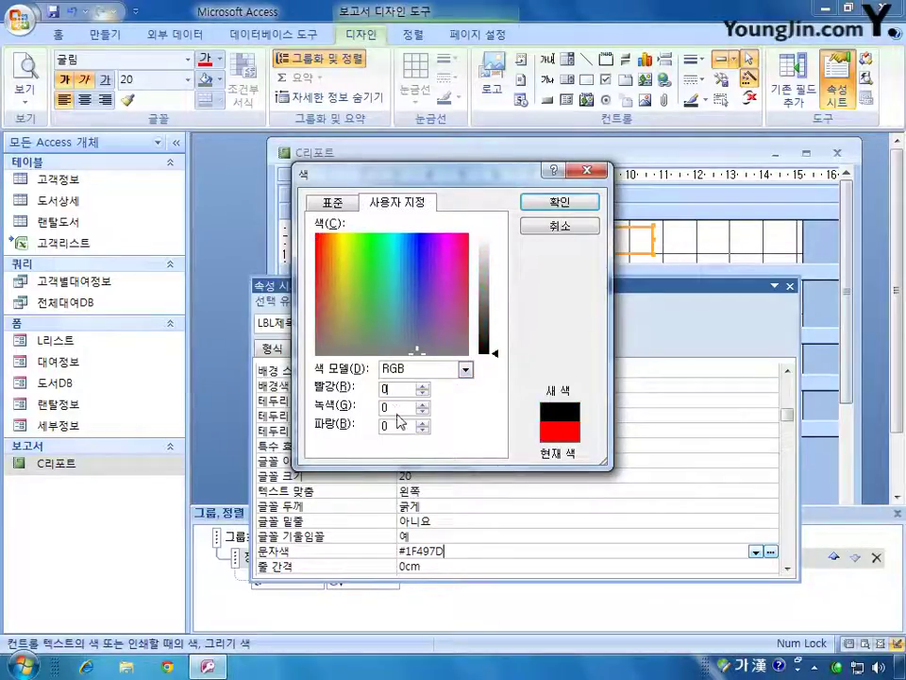
{"action": "left_click_drag", "start_coordinate": [406, 430], "coordinate": [363, 427]}
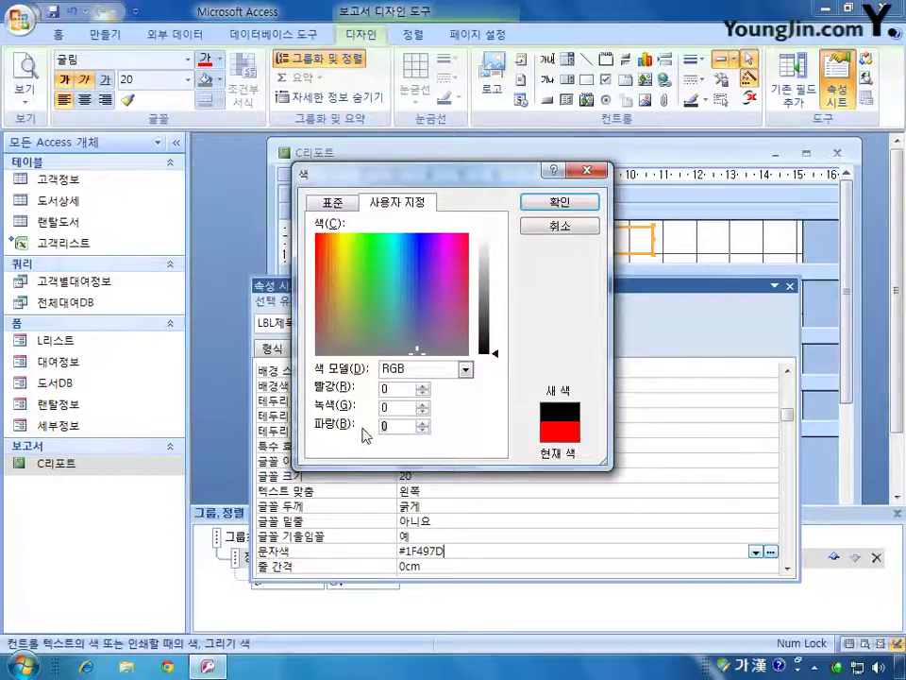
{"action": "type", "text": "255"}
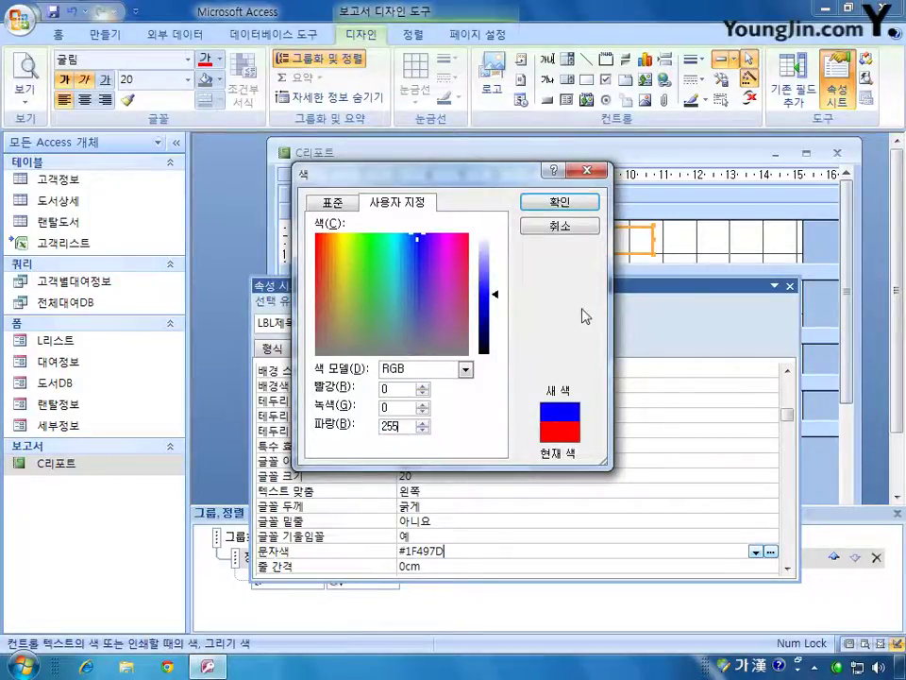
{"action": "left_click", "coordinate": [572, 202]}
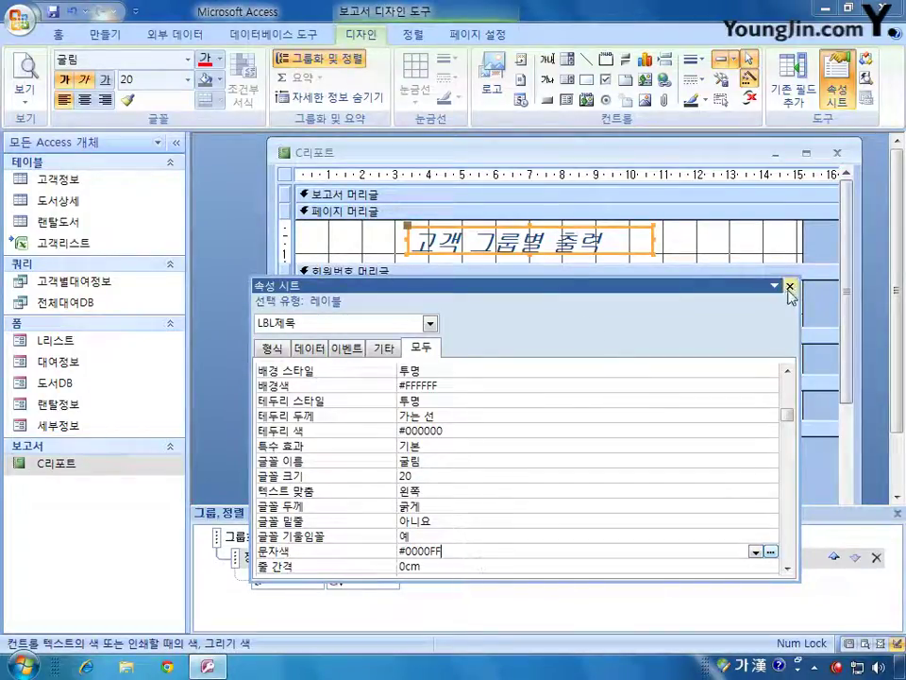
{"action": "left_click_drag", "start_coordinate": [755, 290], "coordinate": [672, 250]}
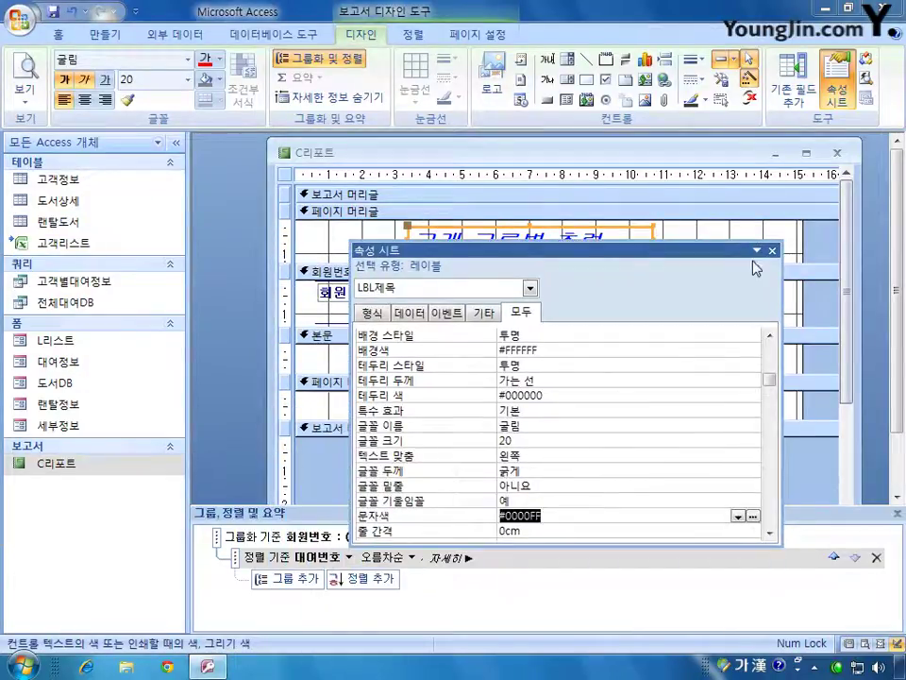
{"action": "left_click", "coordinate": [770, 250]}
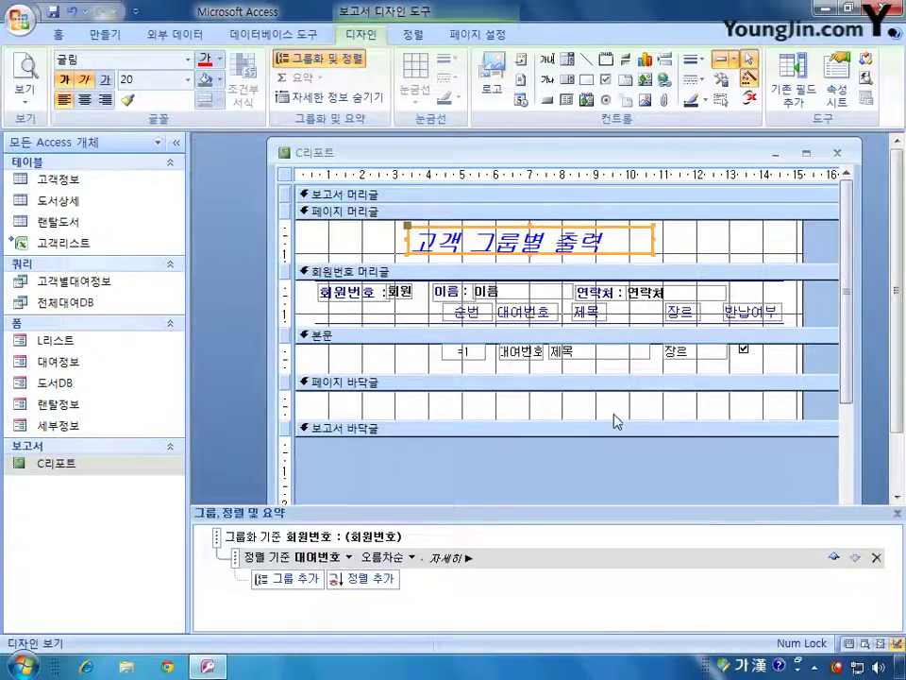
- Draw an unbound text box with its attached label in the 페이지 바닥글 section
{"action": "left_click", "coordinate": [546, 58]}
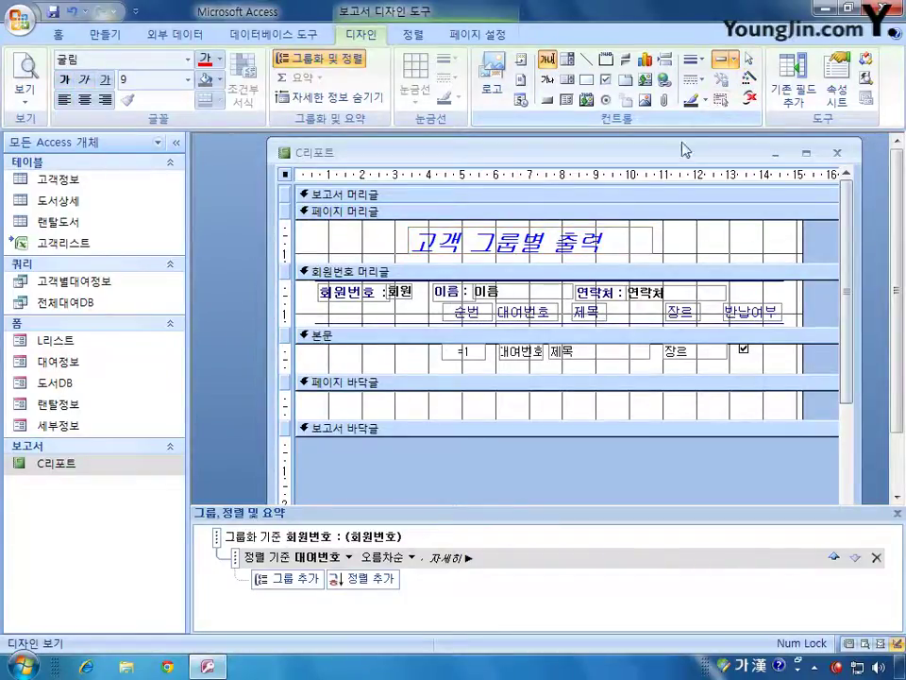
{"action": "left_click_drag", "start_coordinate": [617, 398], "coordinate": [735, 412]}
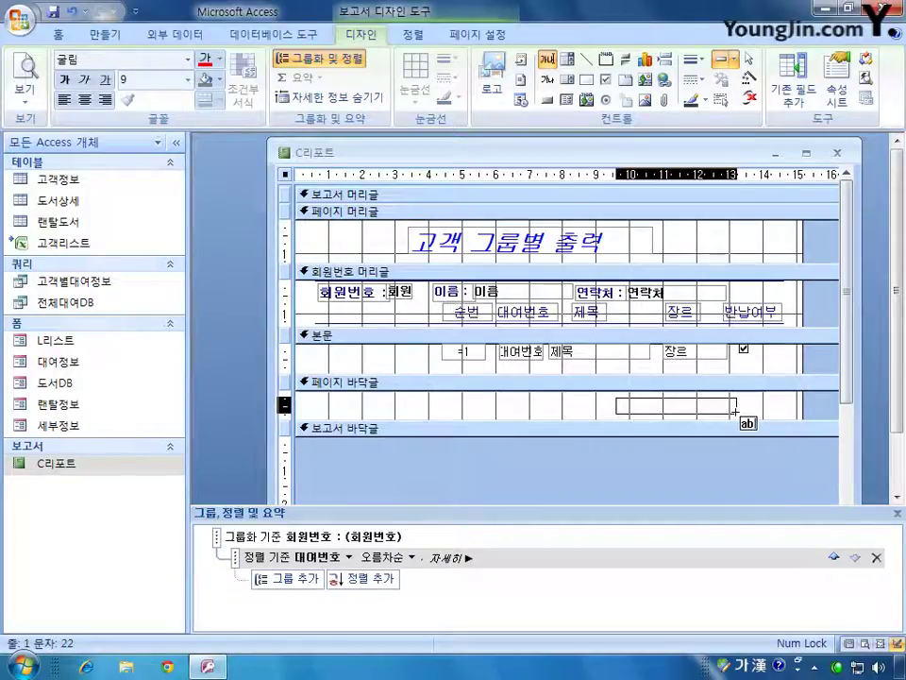
{"action": "left_click_drag", "start_coordinate": [737, 413], "coordinate": [736, 412]}
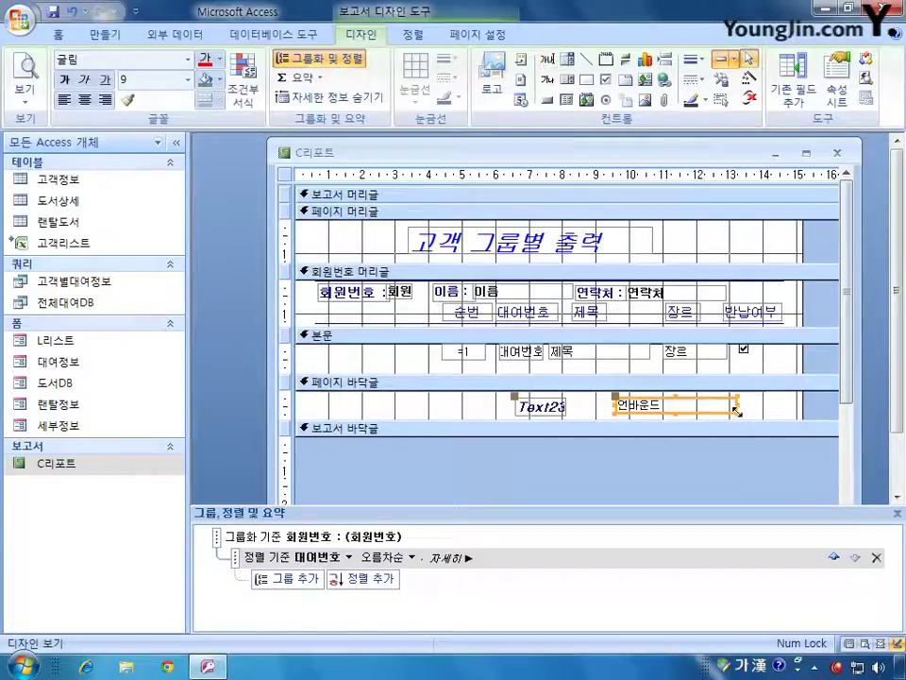
{"action": "left_click", "coordinate": [548, 404]}
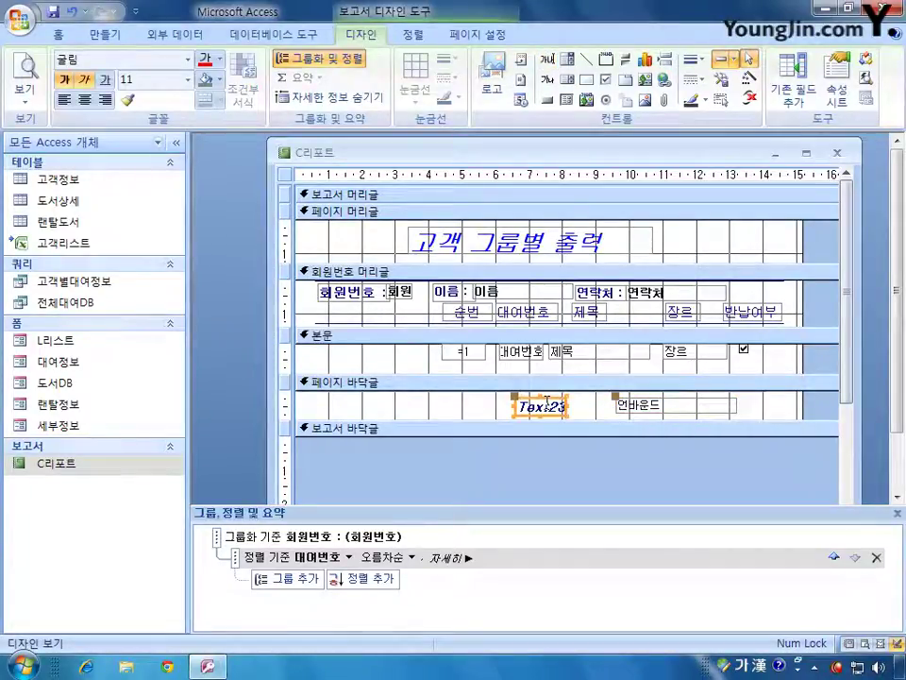
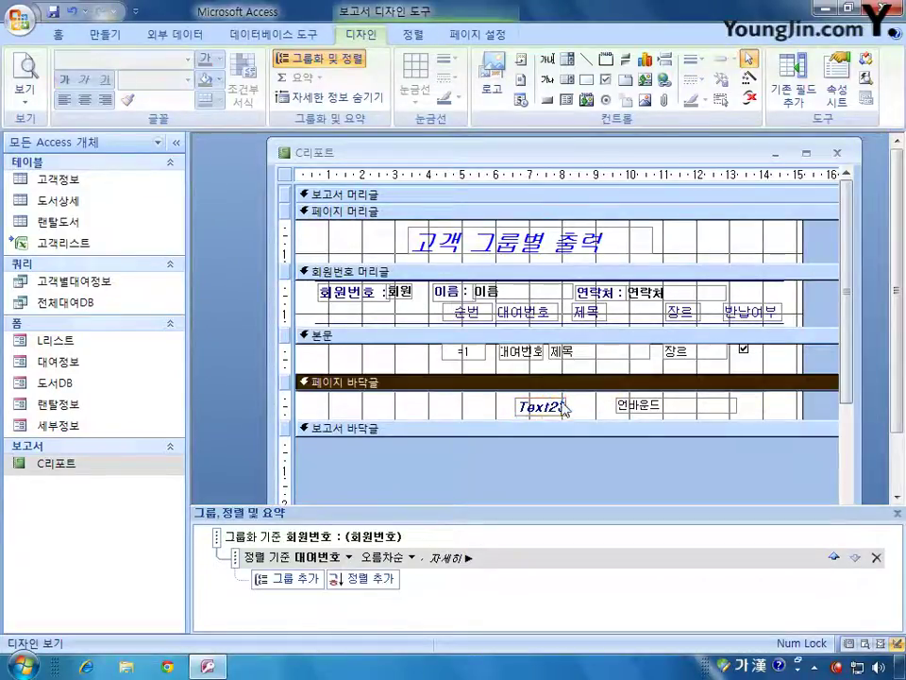
- Delete the extra page-footer text box and open Text23's Property Sheet
{"action": "key", "text": "Delete"}
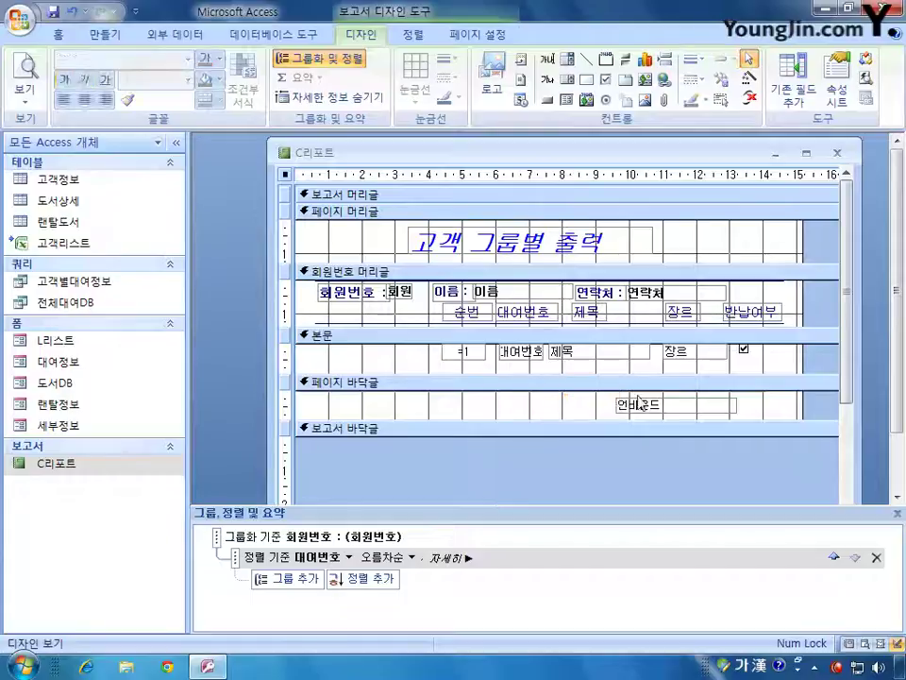
{"action": "double_click", "coordinate": [647, 401]}
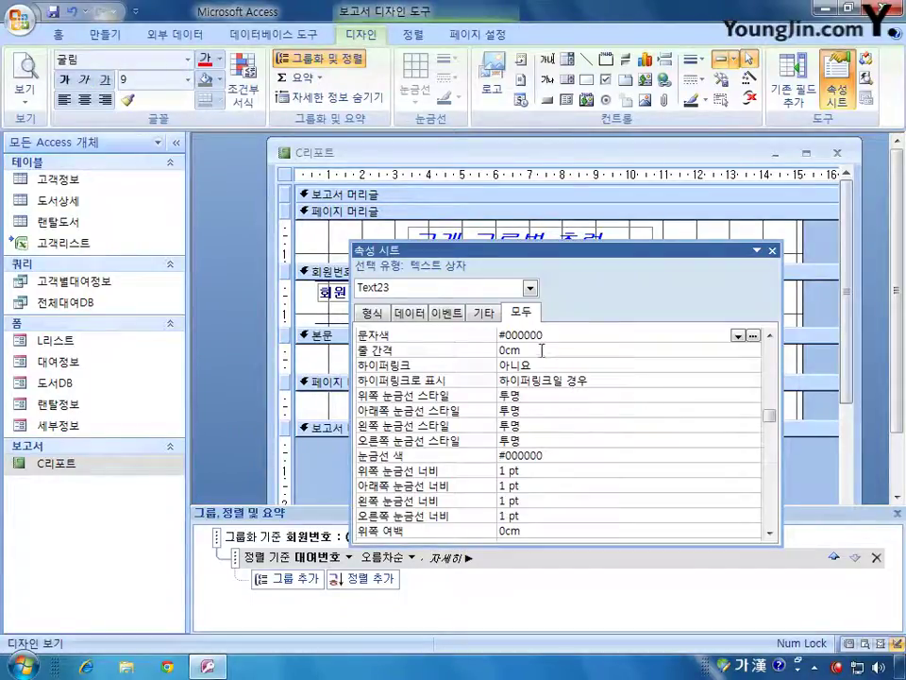
{"action": "left_click_drag", "start_coordinate": [769, 415], "coordinate": [769, 344]}
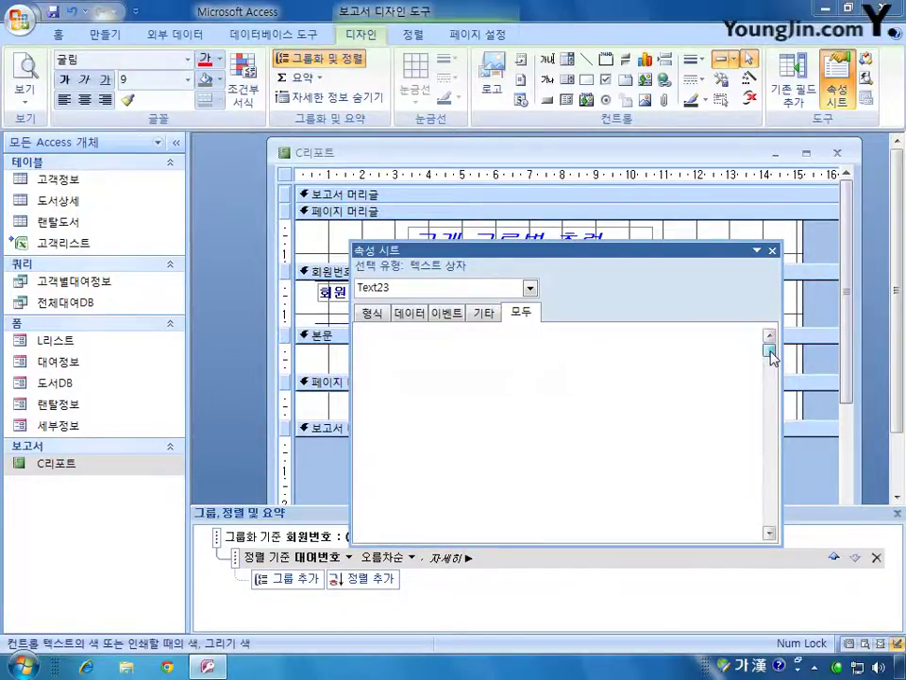
- Set Text23's Control Source to =[page] & " / " & [pages] & "페이지" and close the report
{"action": "left_click", "coordinate": [563, 350]}
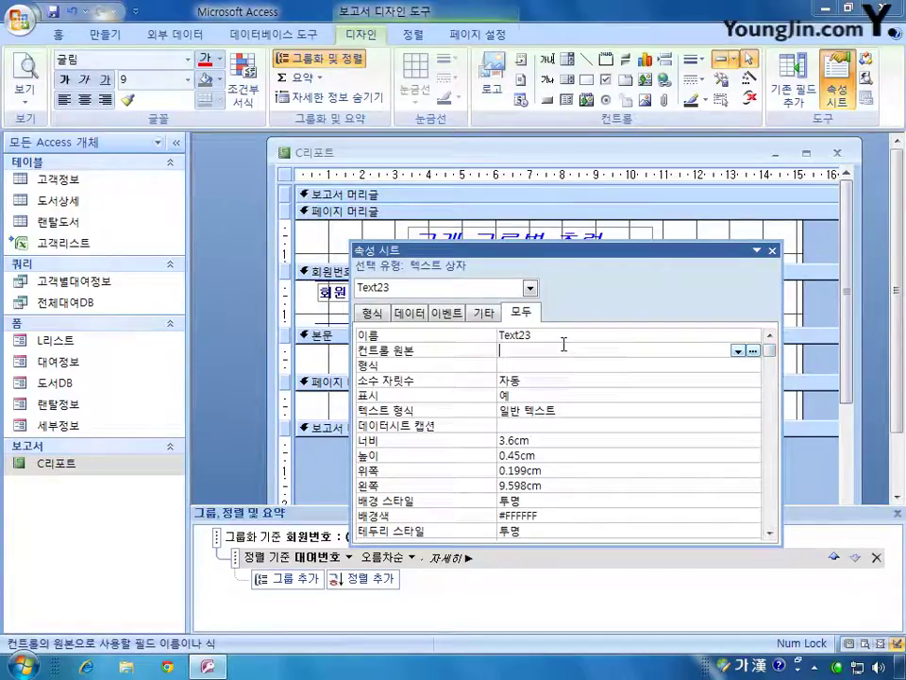
{"action": "type", "text": "="}
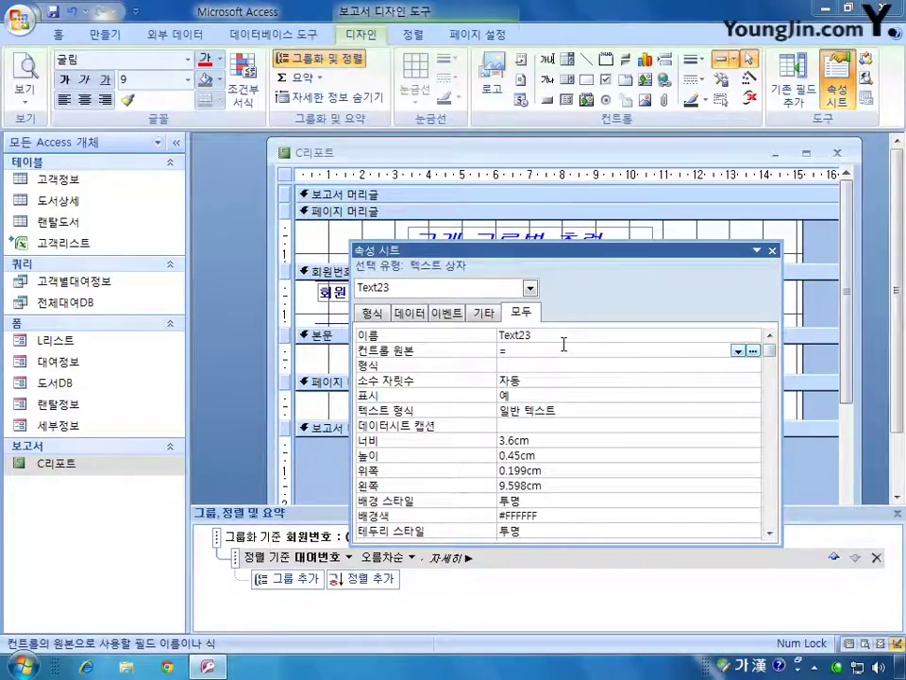
{"action": "type", "text": "["}
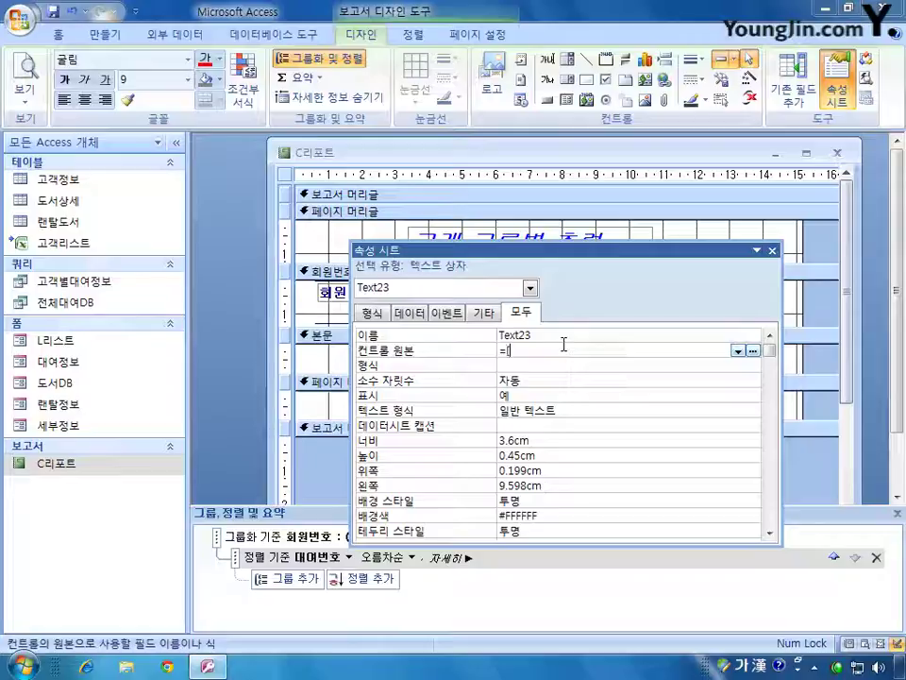
{"action": "type", "text": "p"}
{"action": "key", "text": "BackSpace"}
{"action": "key", "text": "Hangul"}
{"action": "type", "text": "pag"}
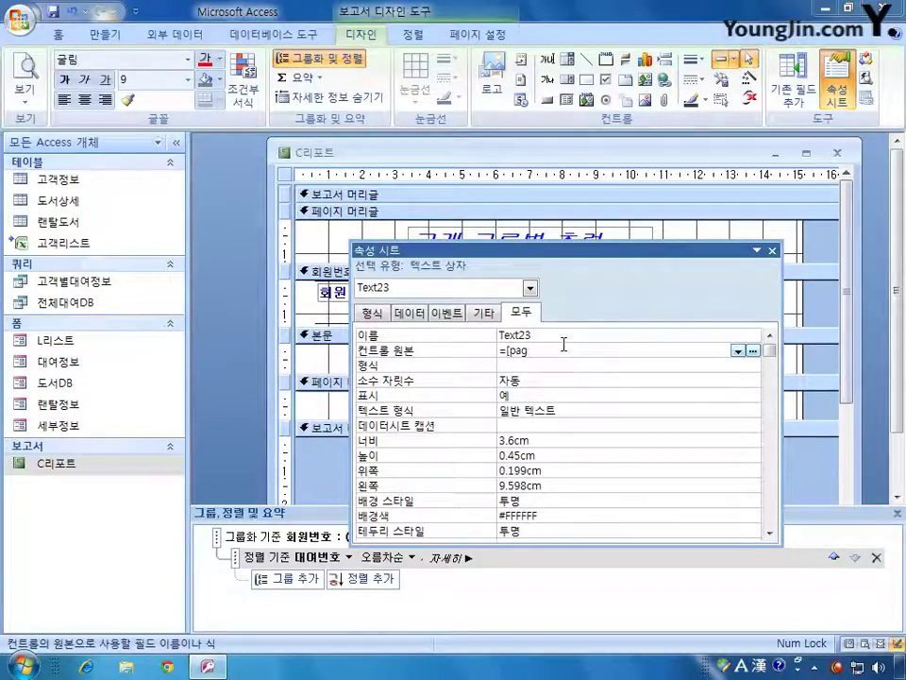
{"action": "type", "text": "e] &"}
{"action": "type", "text": "\""}
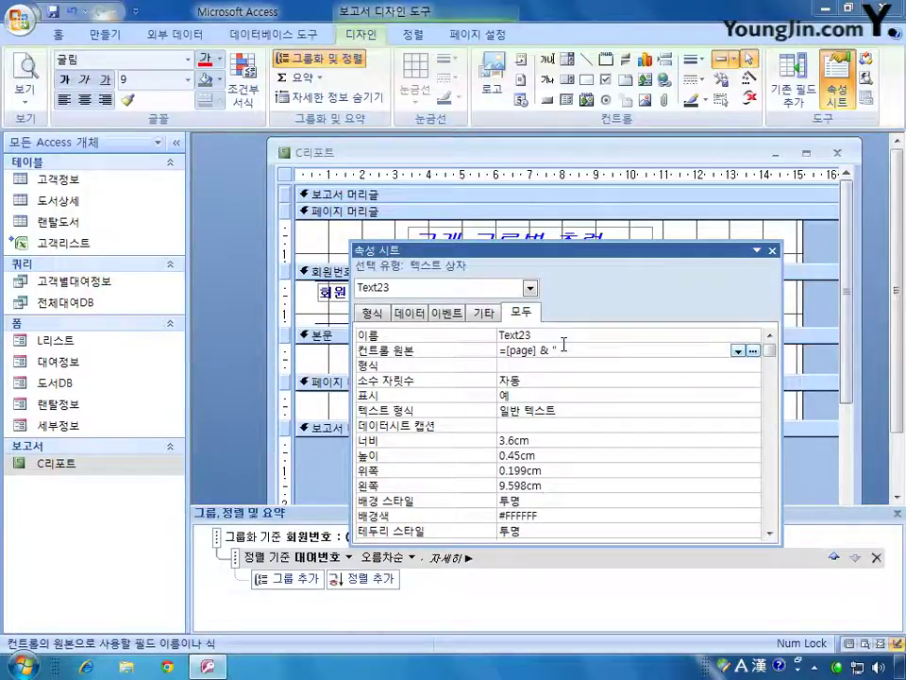
{"action": "type", "text": " / \""}
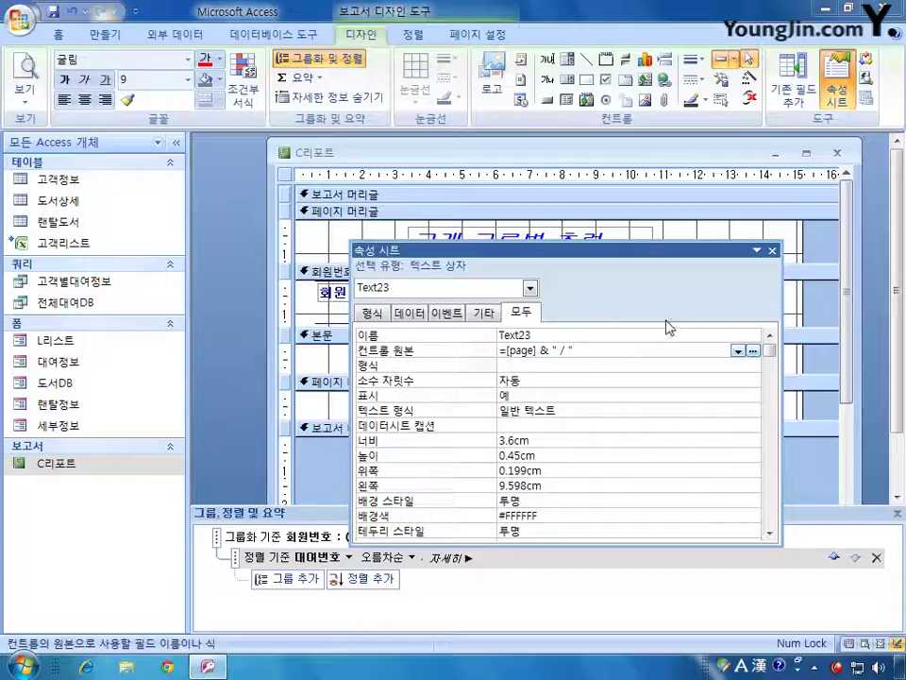
{"action": "type", "text": " & "}
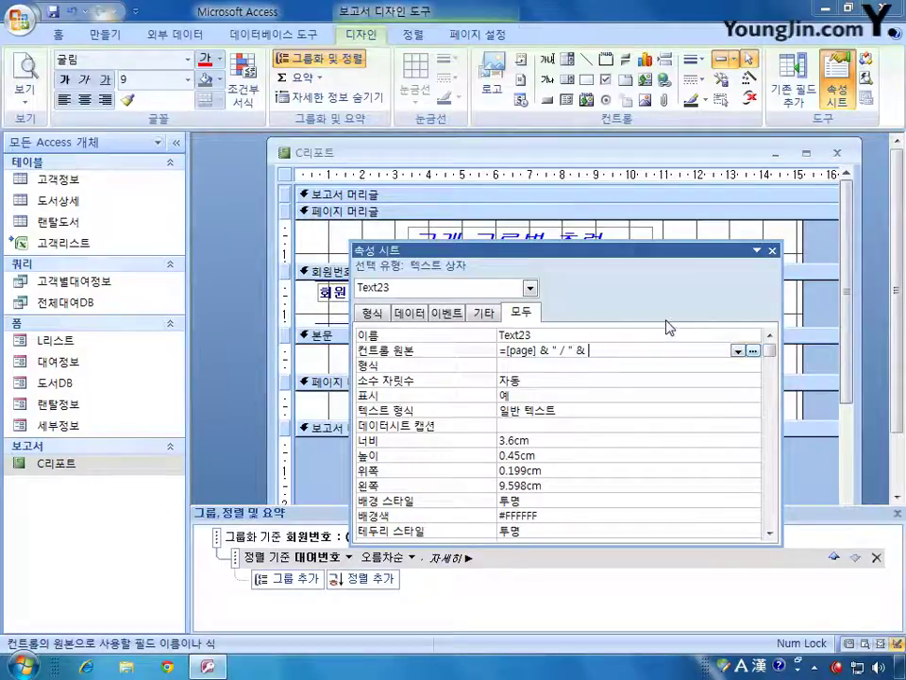
{"action": "type", "text": "[pages] &"}
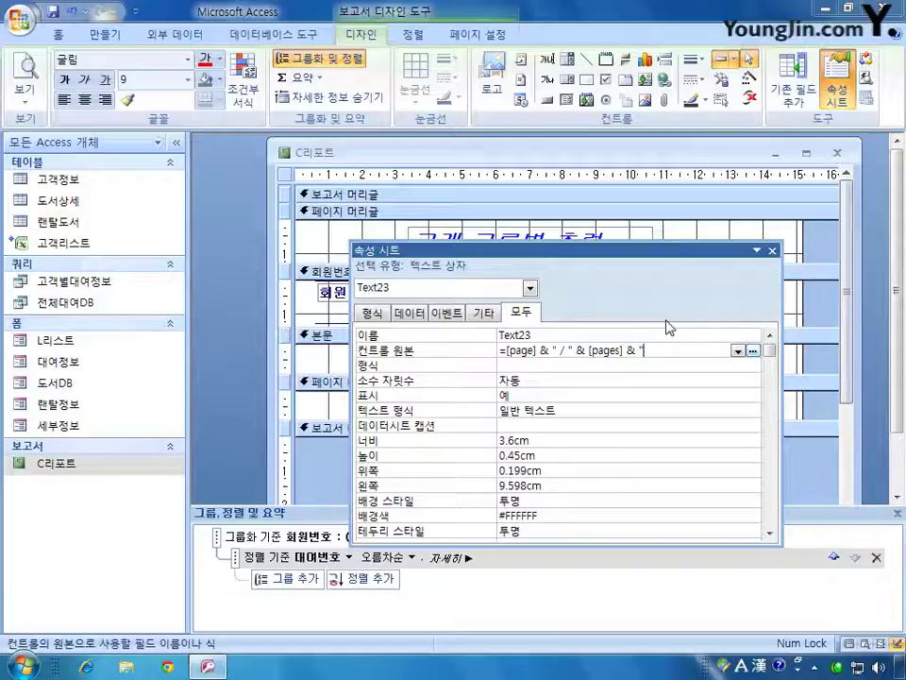
{"action": "type", "text": "페이지\""}
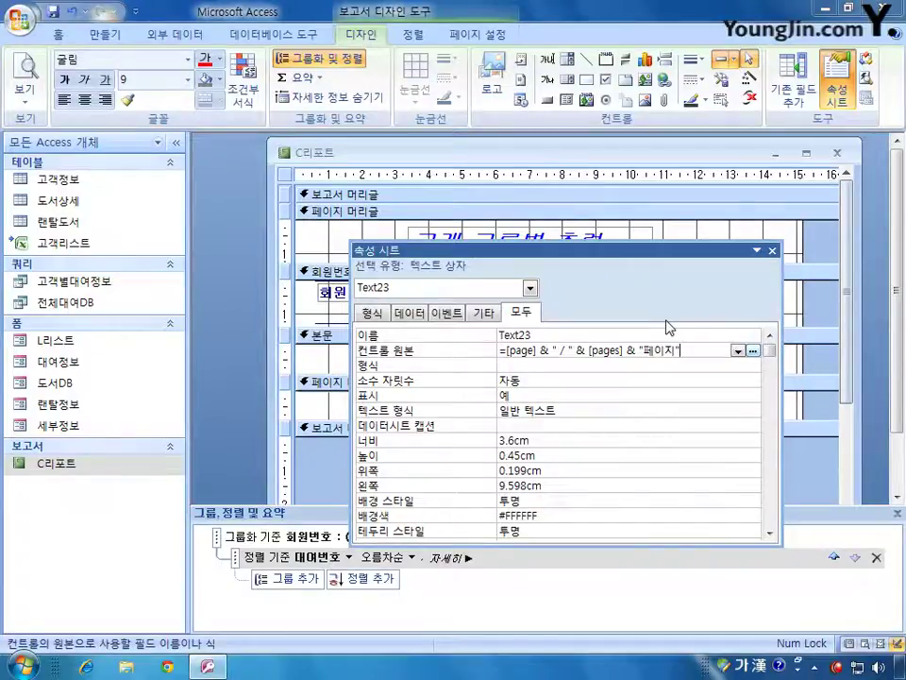
{"action": "left_click", "coordinate": [772, 250]}
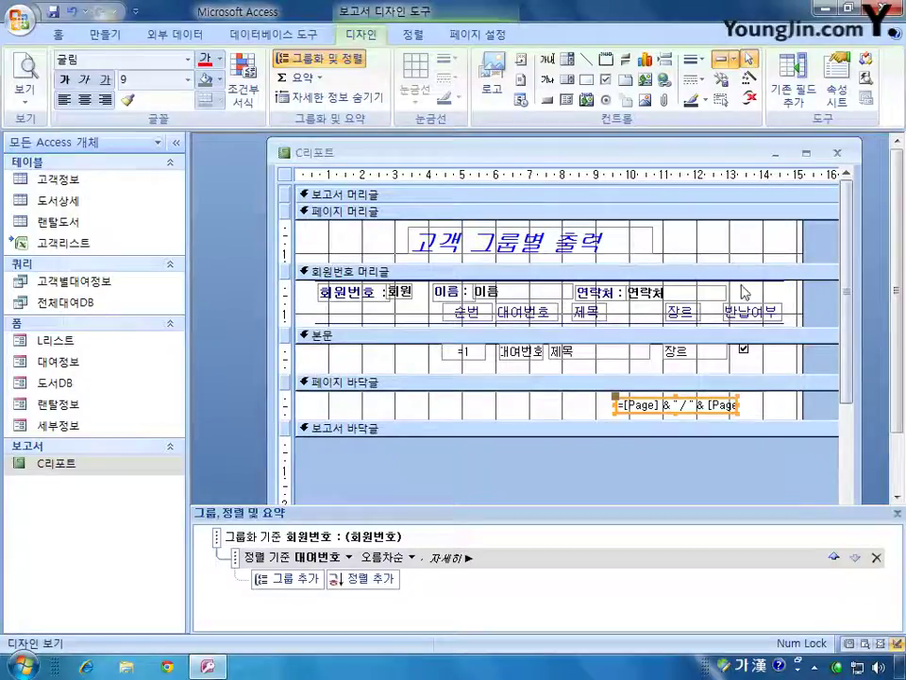
{"action": "left_click", "coordinate": [838, 152]}
- Save the C리포트 report and open the 랜탈정보 form in Design View
{"action": "left_click", "coordinate": [380, 380]}
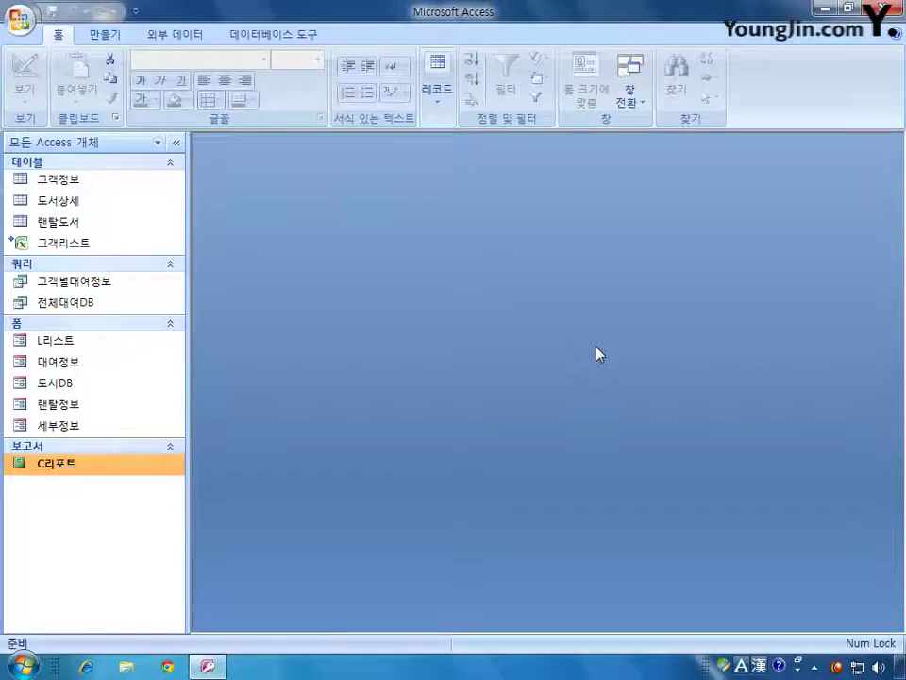
{"action": "right_click", "coordinate": [73, 403]}
{"action": "left_click", "coordinate": [118, 451]}
- Enlarge the 랜탈정보 design window and draw a subform area beside the book list
{"action": "left_click_drag", "start_coordinate": [556, 322], "coordinate": [326, 159]}
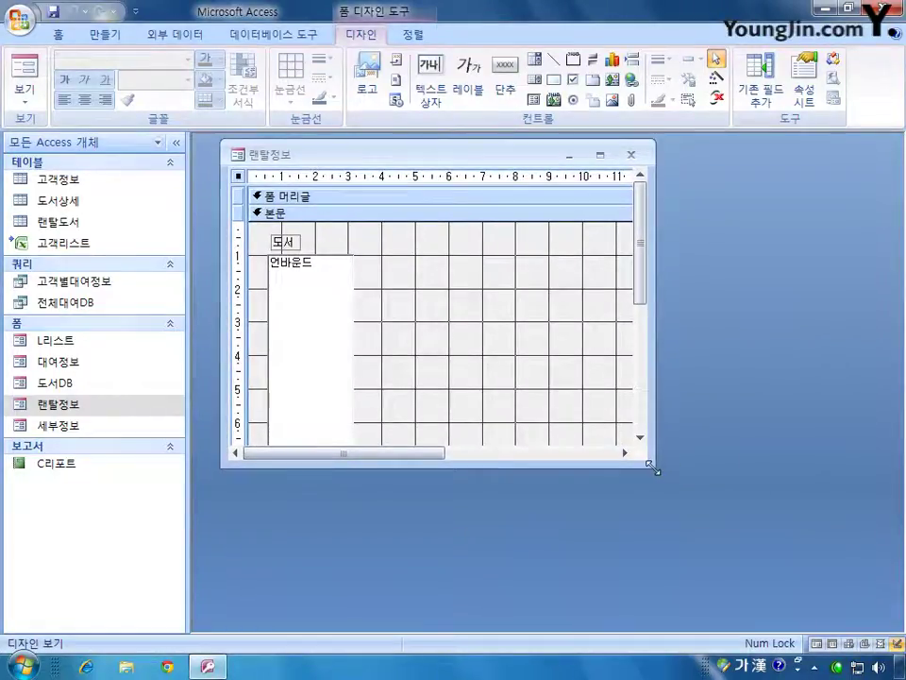
{"action": "left_click_drag", "start_coordinate": [653, 467], "coordinate": [841, 582]}
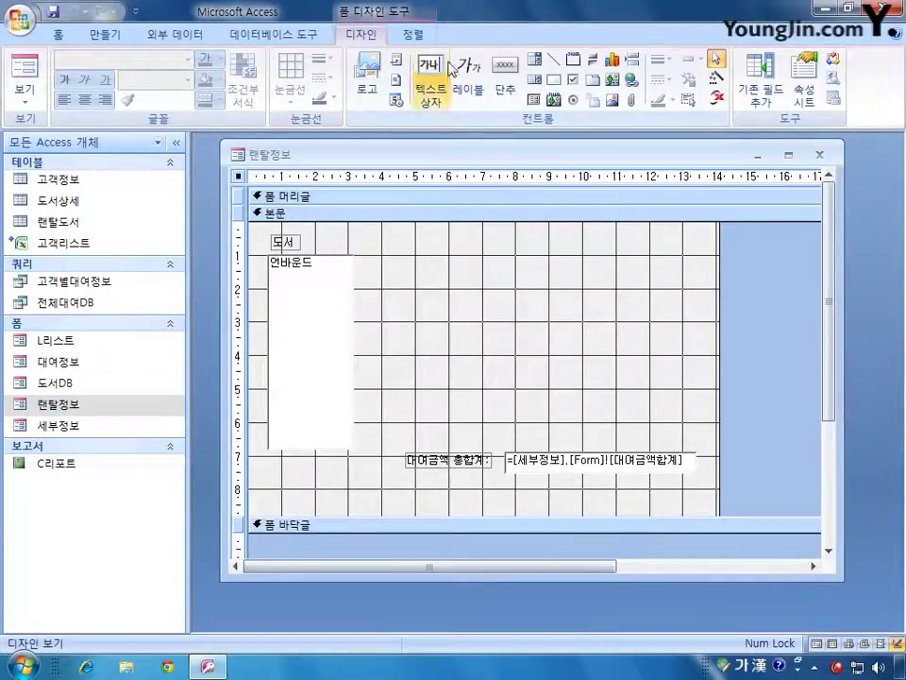
{"action": "left_click", "coordinate": [533, 99]}
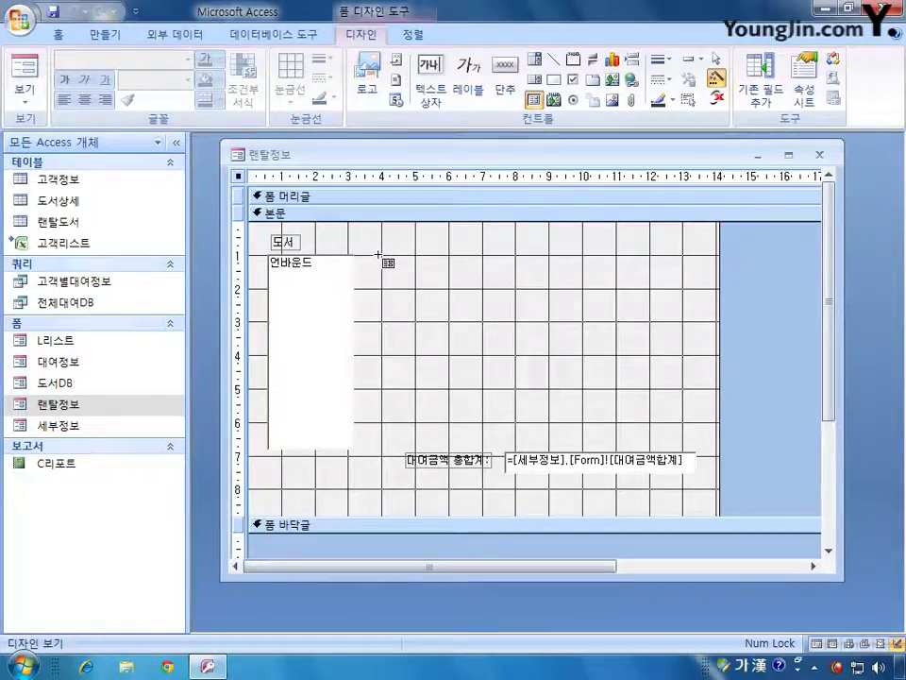
{"action": "left_click_drag", "start_coordinate": [379, 254], "coordinate": [711, 442]}
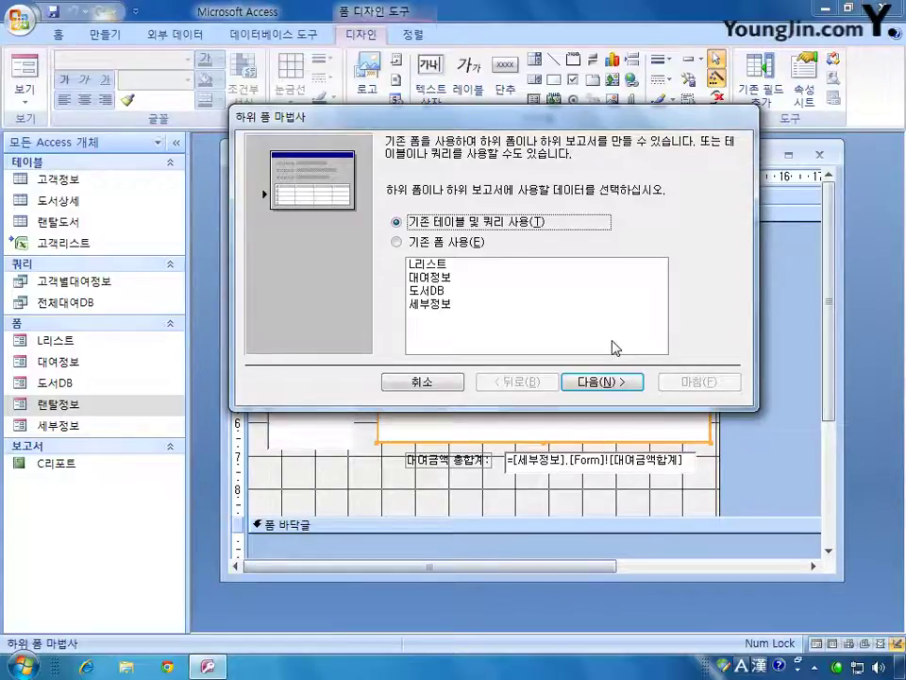
- Build the subform from the existing 세부정보 form, accepting the suggested link field
{"action": "left_click", "coordinate": [421, 242]}
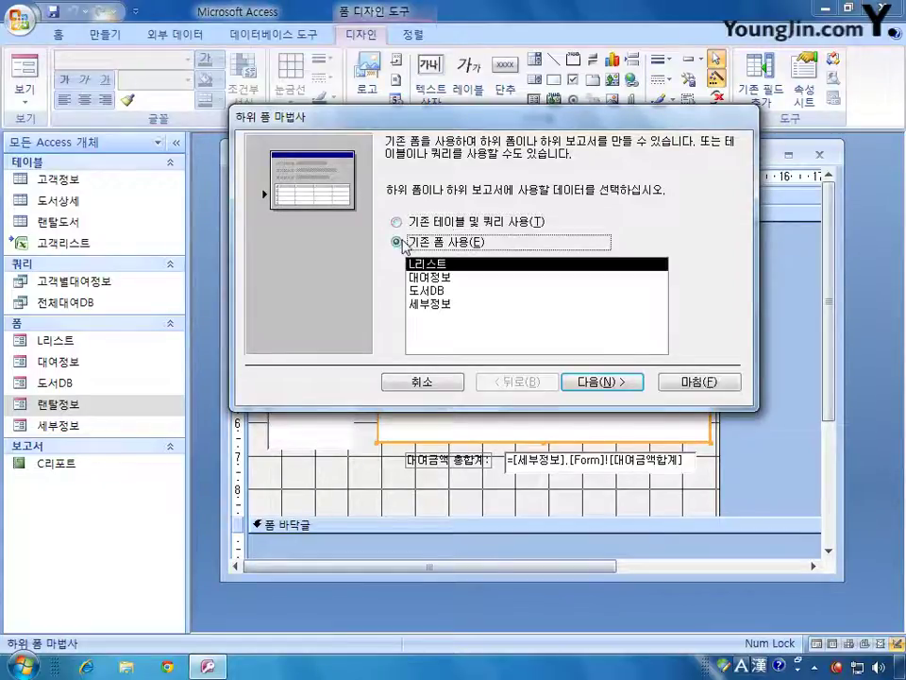
{"action": "left_click", "coordinate": [438, 304]}
{"action": "left_click", "coordinate": [602, 382]}
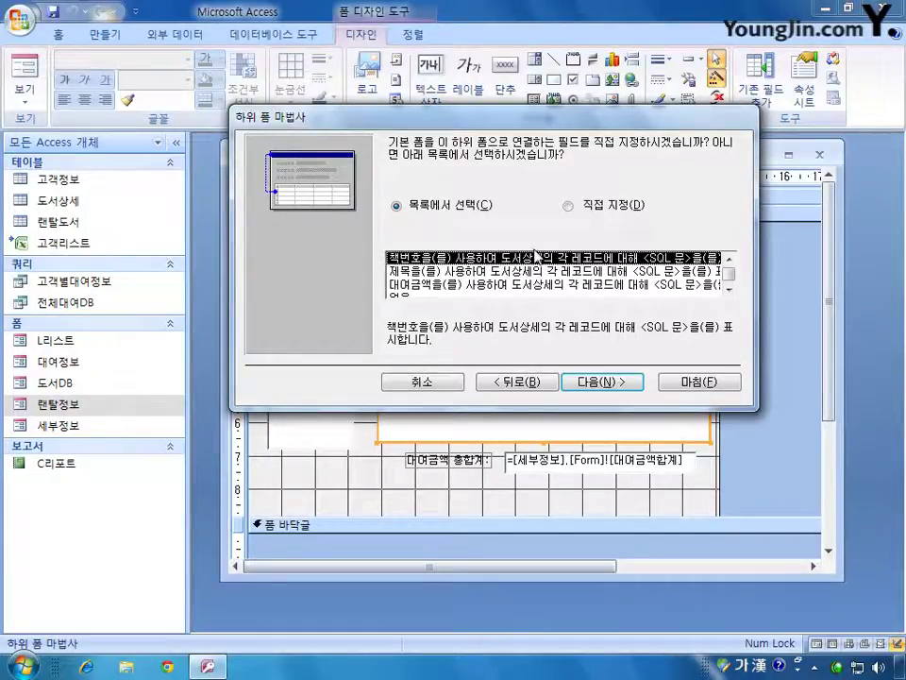
{"action": "left_click", "coordinate": [600, 383]}
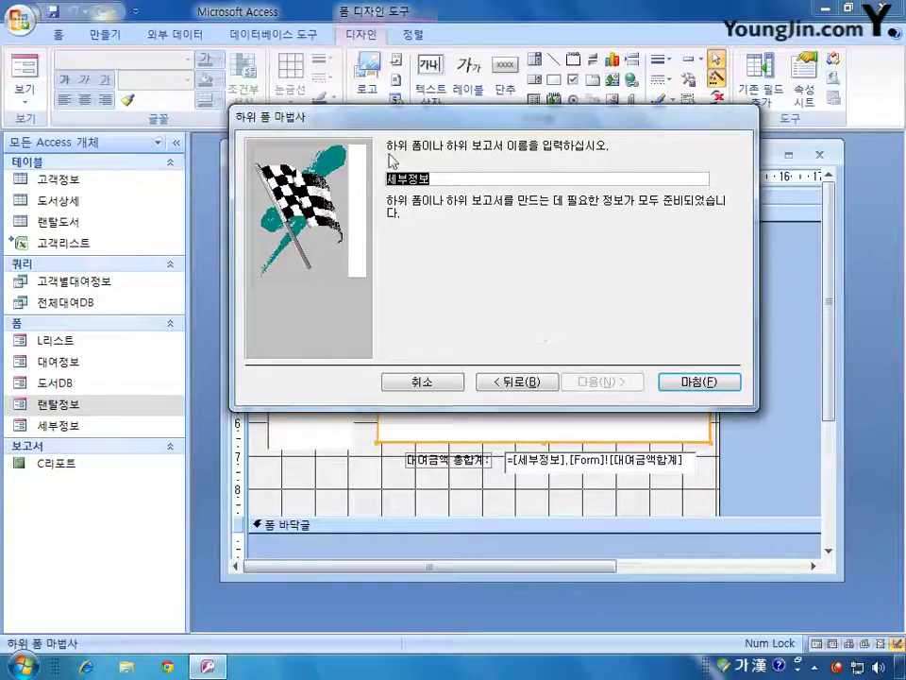
{"action": "left_click", "coordinate": [699, 382]}
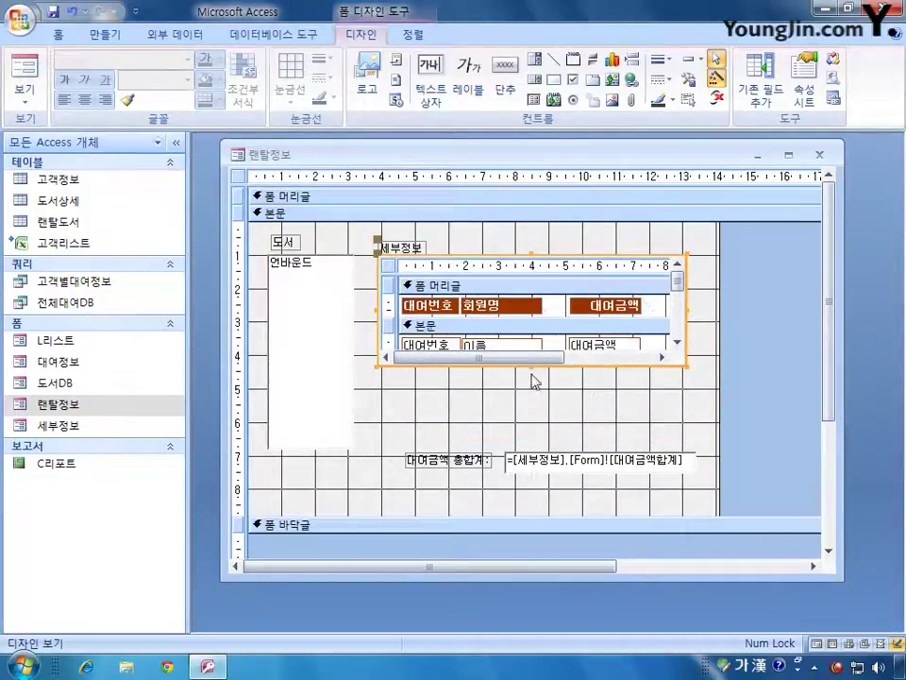
- Make the subform taller to show its total, check it in Form View, and save 랜탈정보
{"action": "left_click_drag", "start_coordinate": [531, 367], "coordinate": [539, 446]}
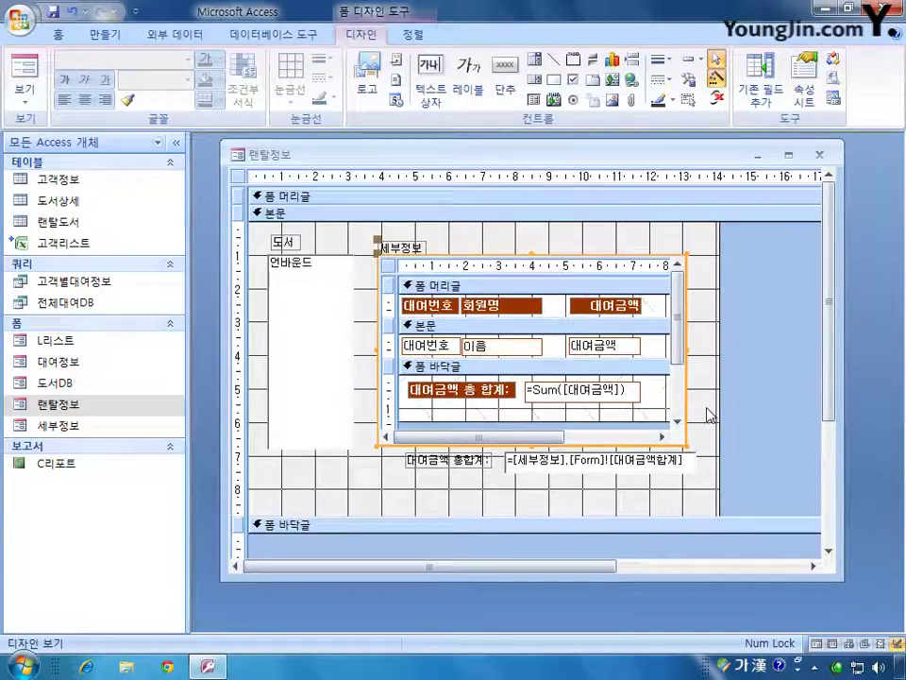
{"action": "left_click", "coordinate": [24, 70]}
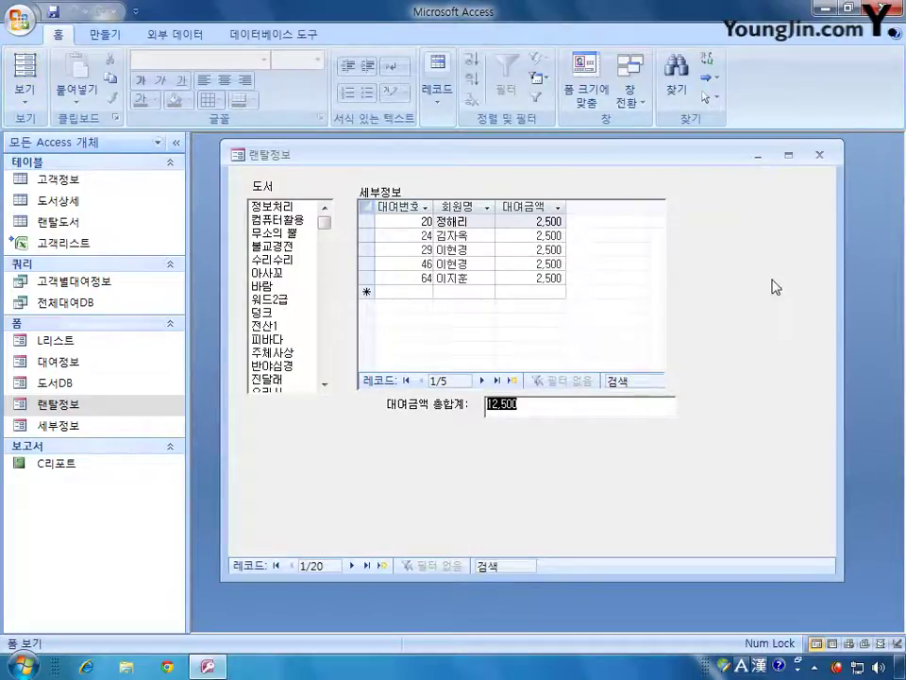
{"action": "left_click", "coordinate": [819, 154]}
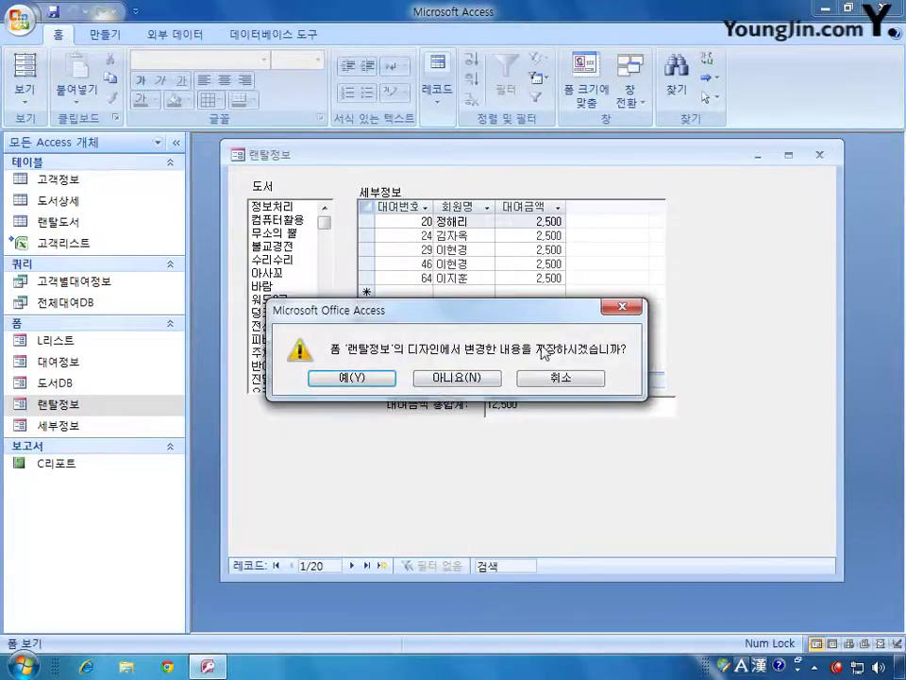
{"action": "left_click", "coordinate": [343, 377]}
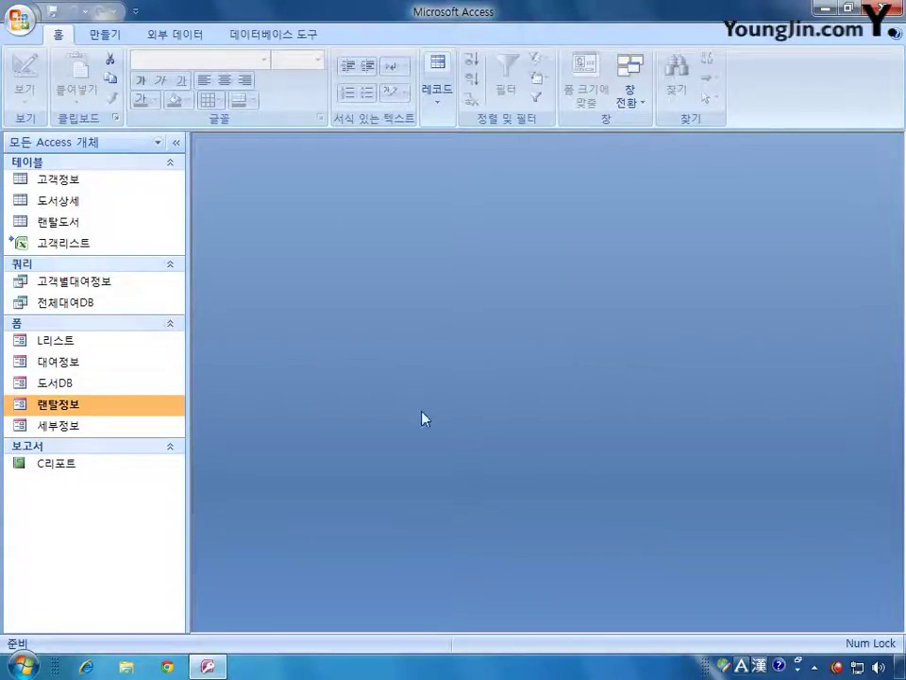
- Open the L리스트 form in Design View with the 목록출력 button's properties
{"action": "right_click", "coordinate": [62, 344]}
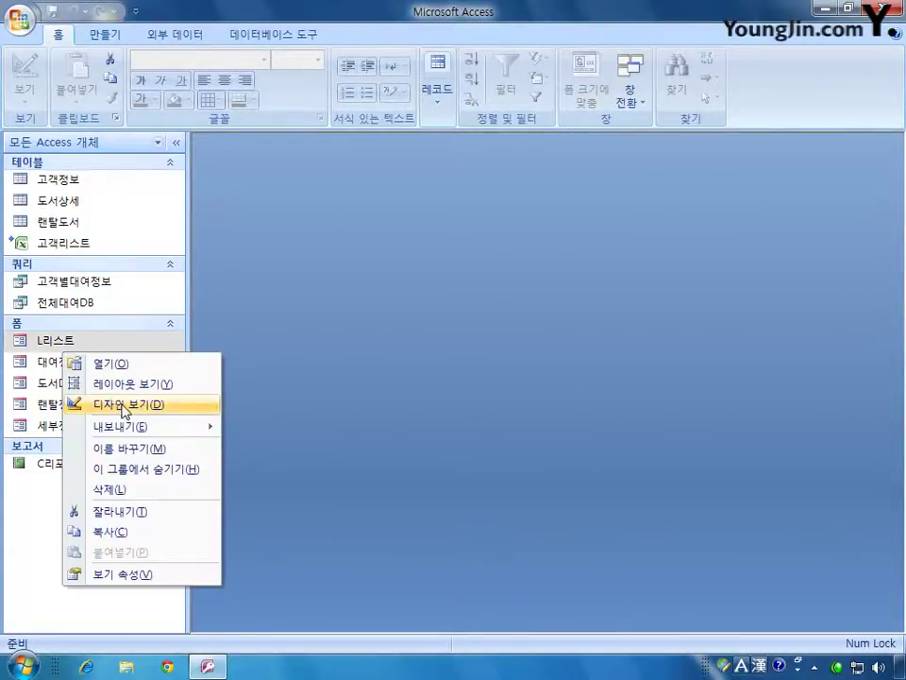
{"action": "left_click", "coordinate": [122, 406]}
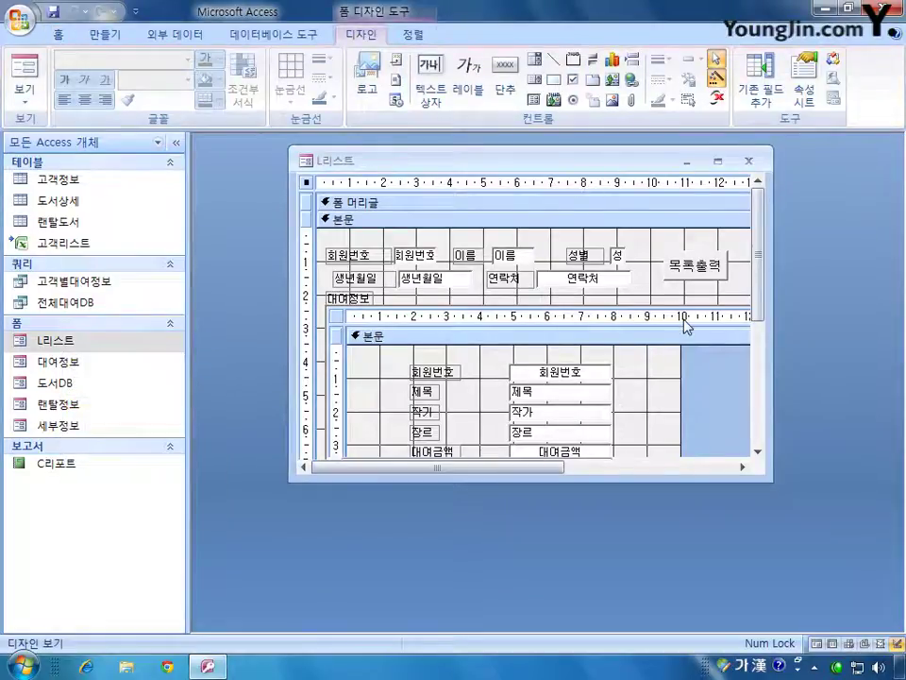
{"action": "double_click", "coordinate": [692, 265]}
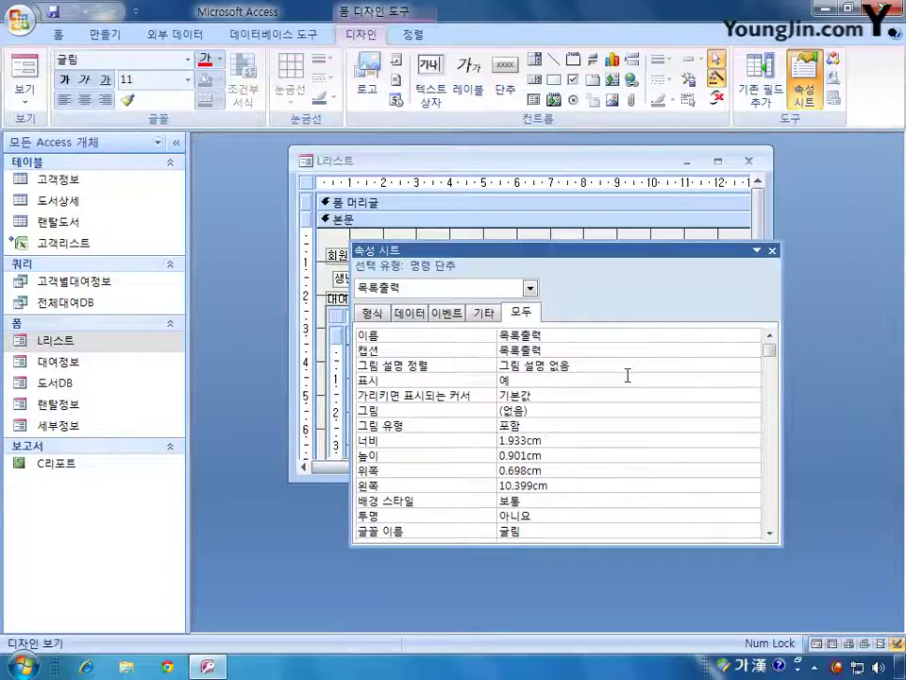
- Set the 목록출력 button's On Click to [Event Procedure] and open its code
{"action": "left_click", "coordinate": [448, 312]}
{"action": "left_click", "coordinate": [735, 335]}
{"action": "left_click", "coordinate": [752, 336]}
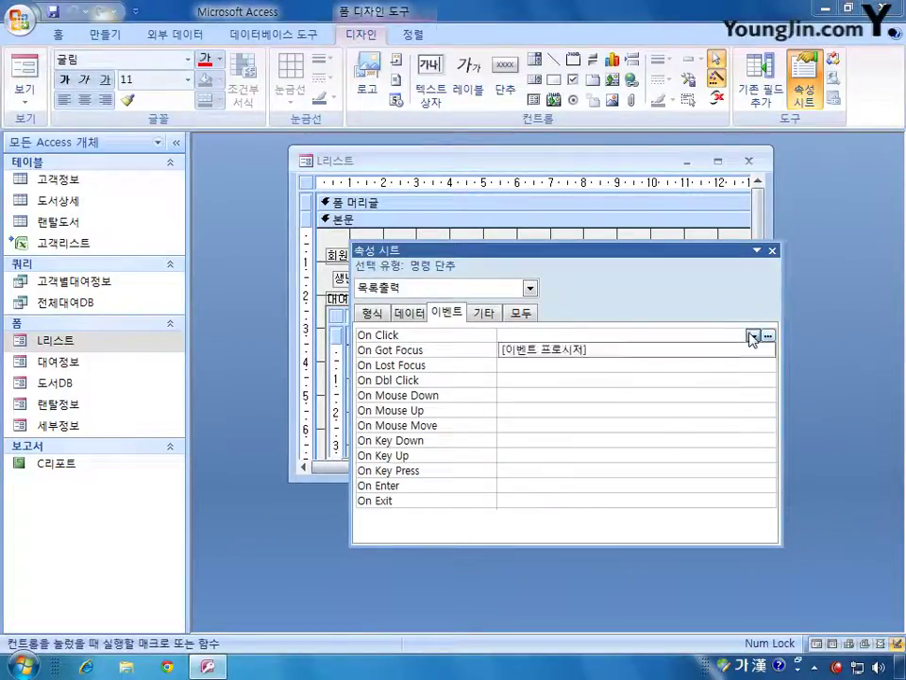
{"action": "left_click", "coordinate": [736, 350]}
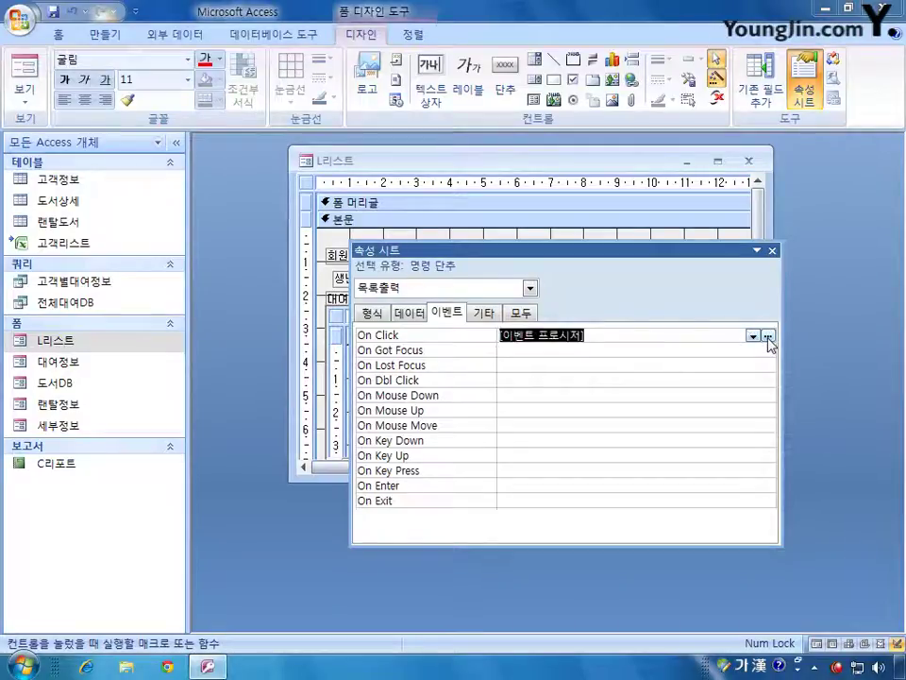
{"action": "left_click", "coordinate": [769, 337]}
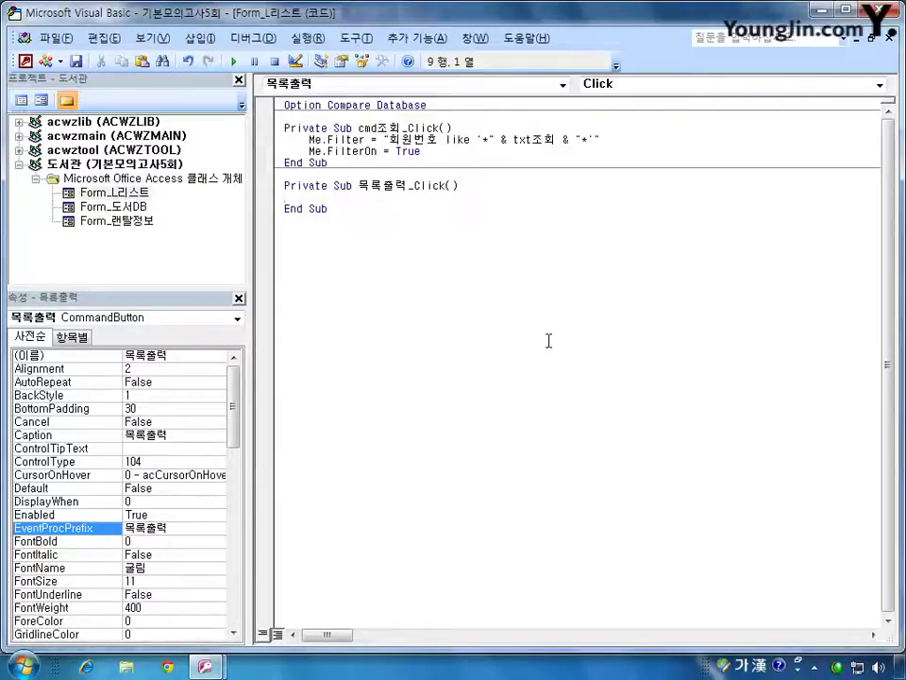
- Return from the VBA editor to the L리스트 form design in Access
{"action": "left_click", "coordinate": [26, 60]}
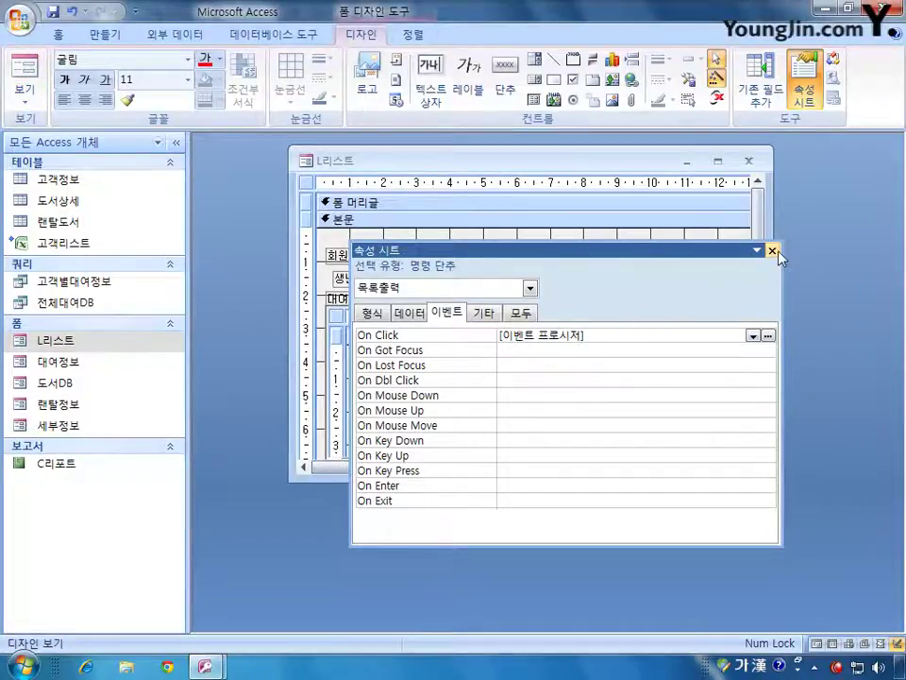
- Check the 회원번호 text box's bound data field in its full property list
{"action": "left_click", "coordinate": [773, 251]}
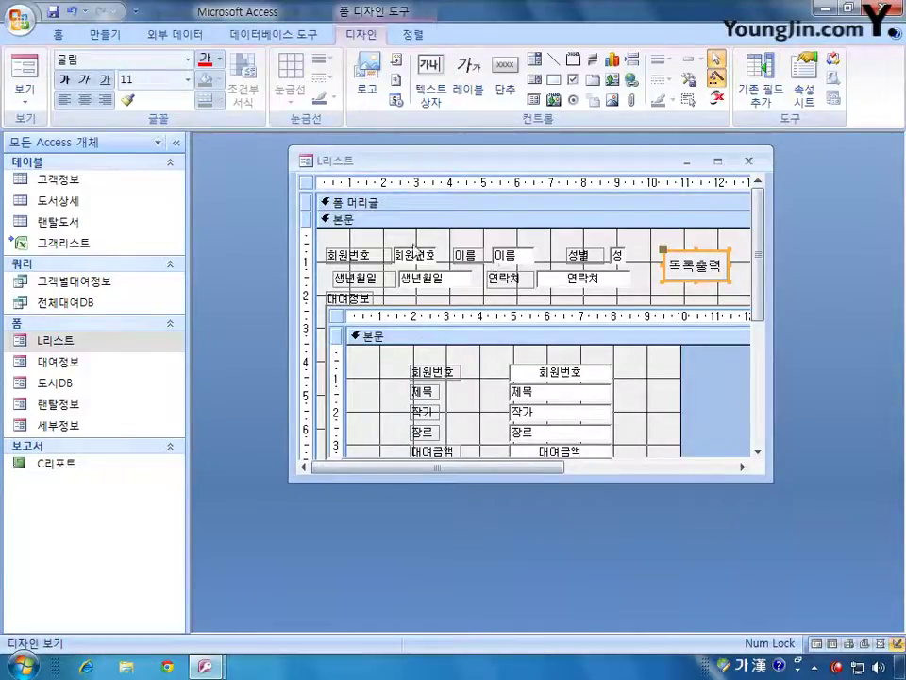
{"action": "double_click", "coordinate": [422, 253]}
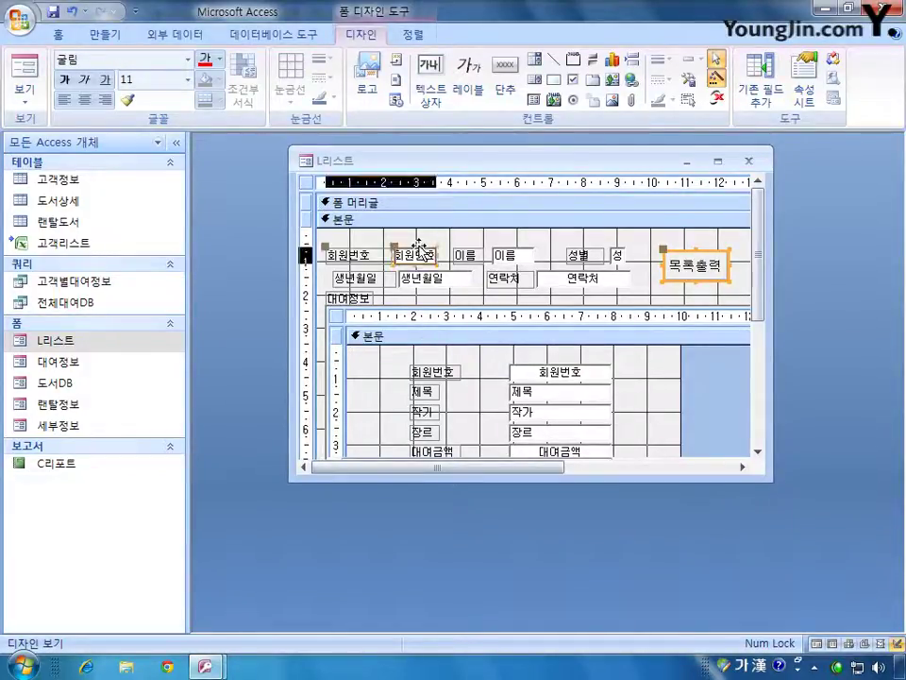
{"action": "left_click_drag", "start_coordinate": [455, 254], "coordinate": [453, 313]}
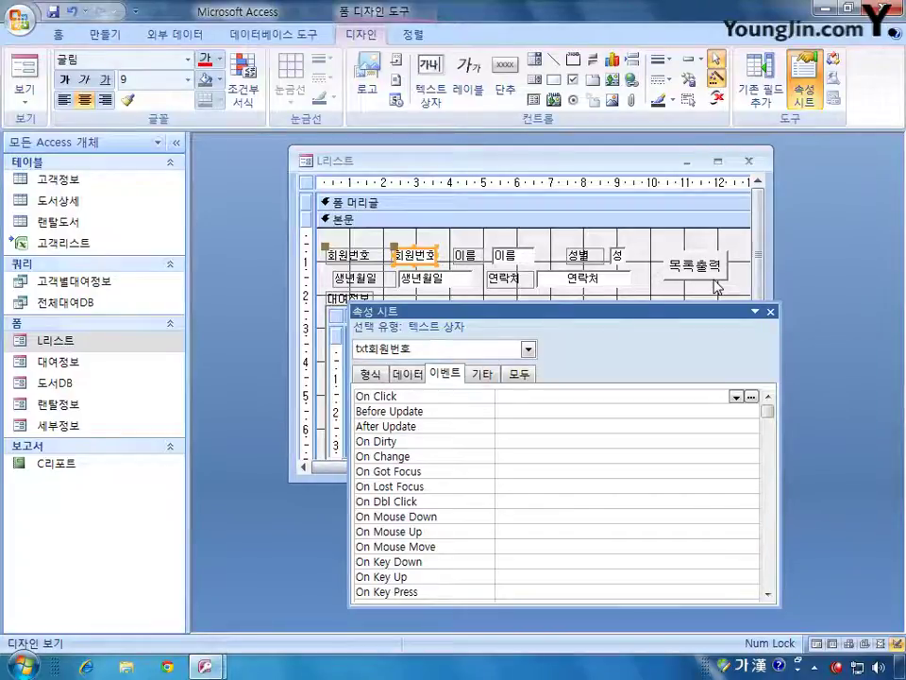
{"action": "left_click", "coordinate": [520, 376]}
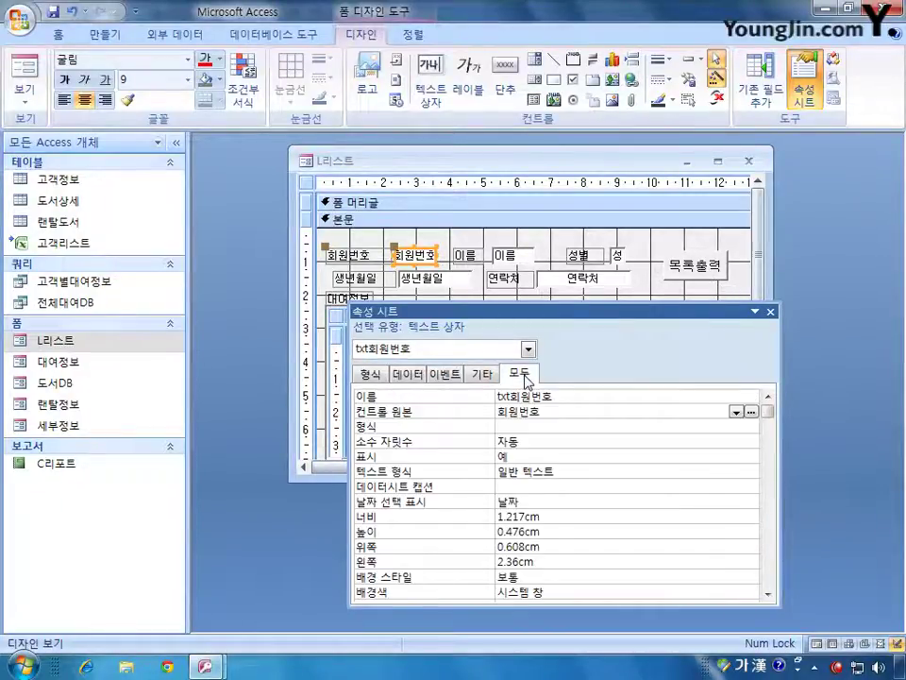
{"action": "left_click", "coordinate": [562, 413]}
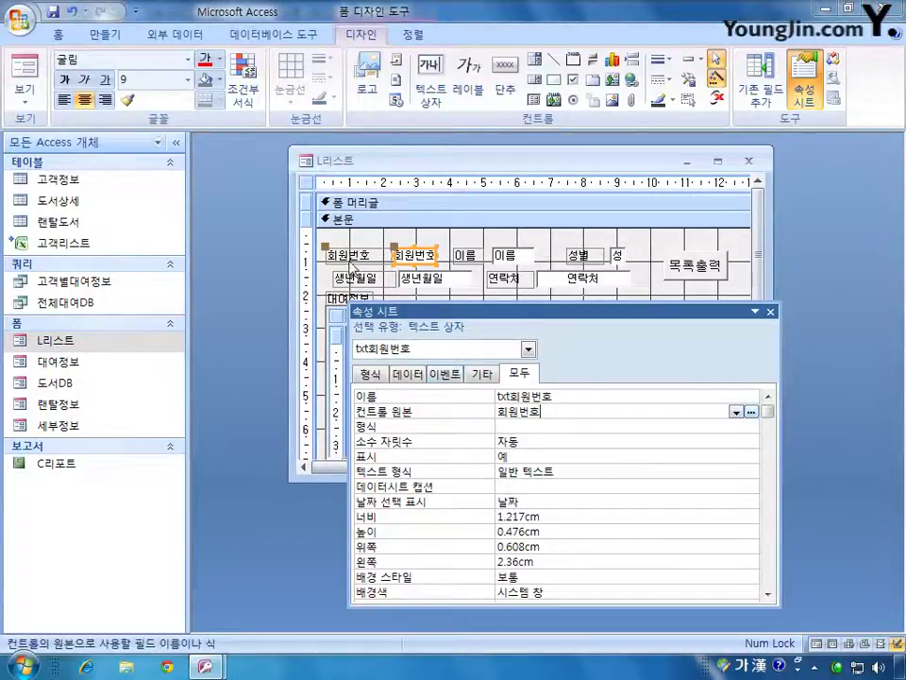
- Confirm the form's record source and view the 고객정보 table records
{"action": "key", "text": "ctrl+r"}
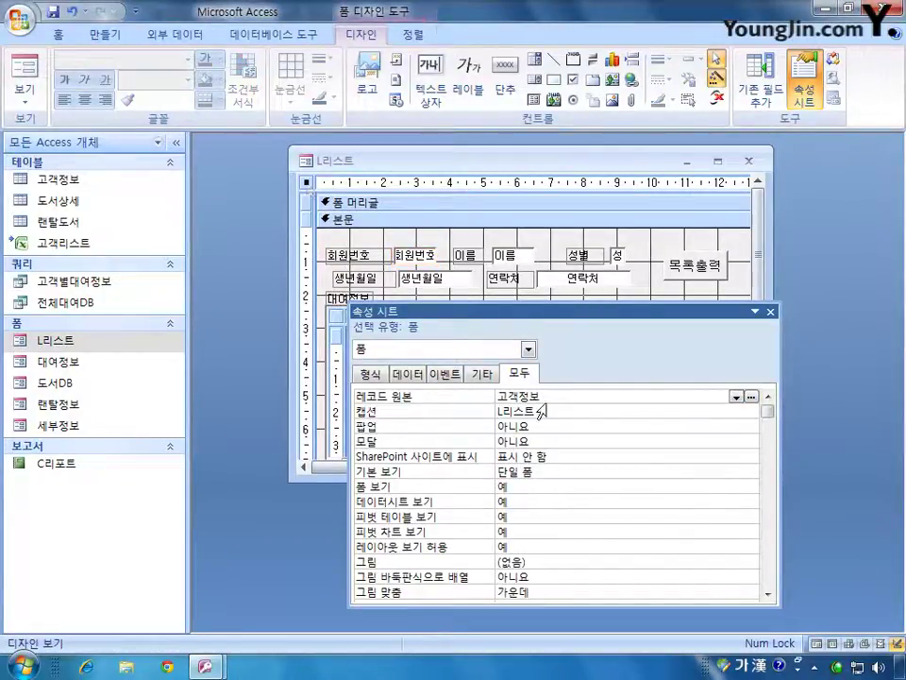
{"action": "left_click", "coordinate": [600, 395]}
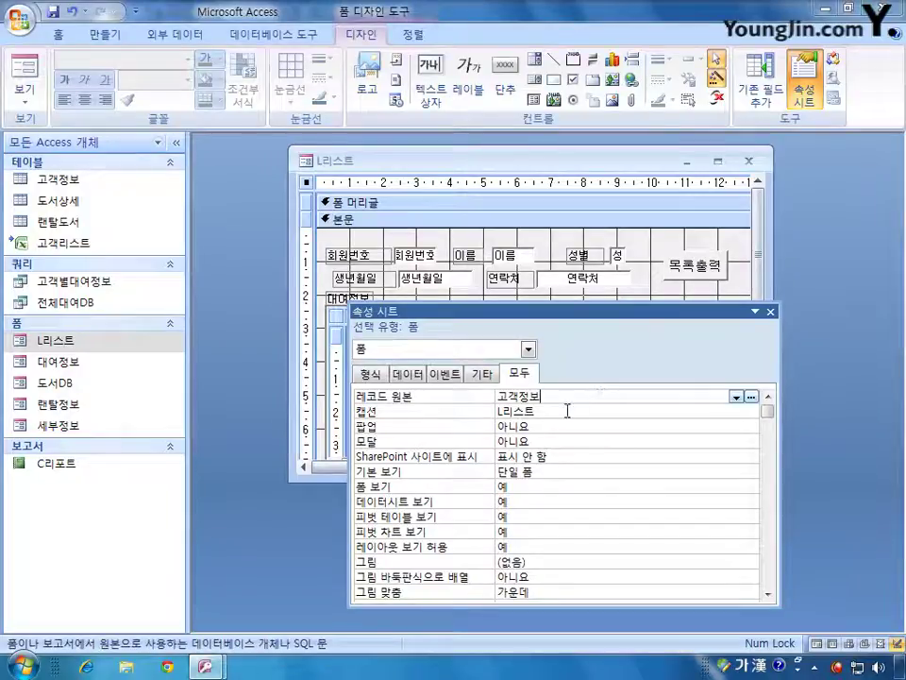
{"action": "double_click", "coordinate": [109, 185]}
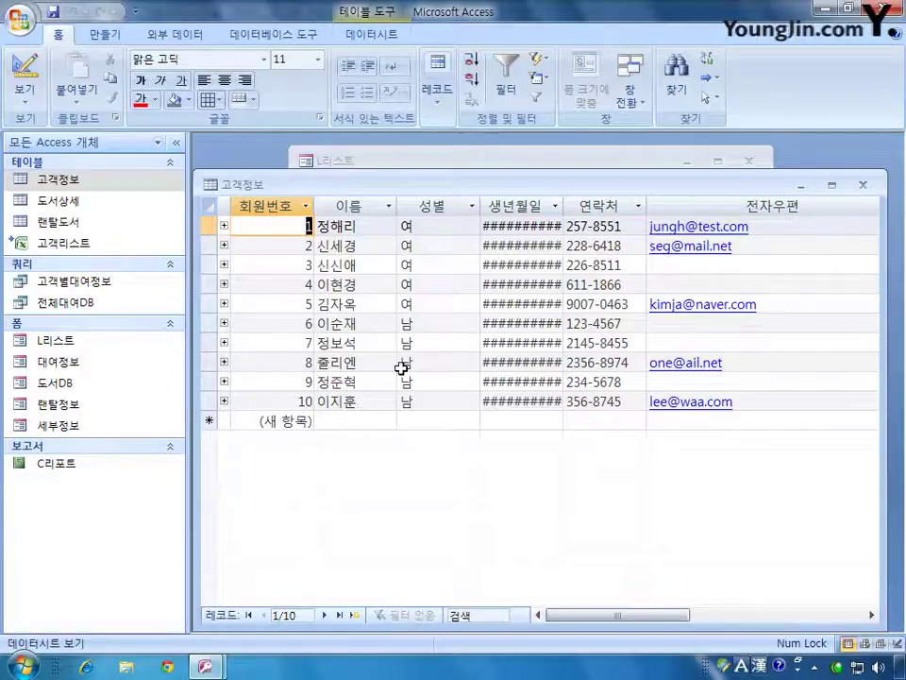
{"action": "left_click", "coordinate": [863, 184]}
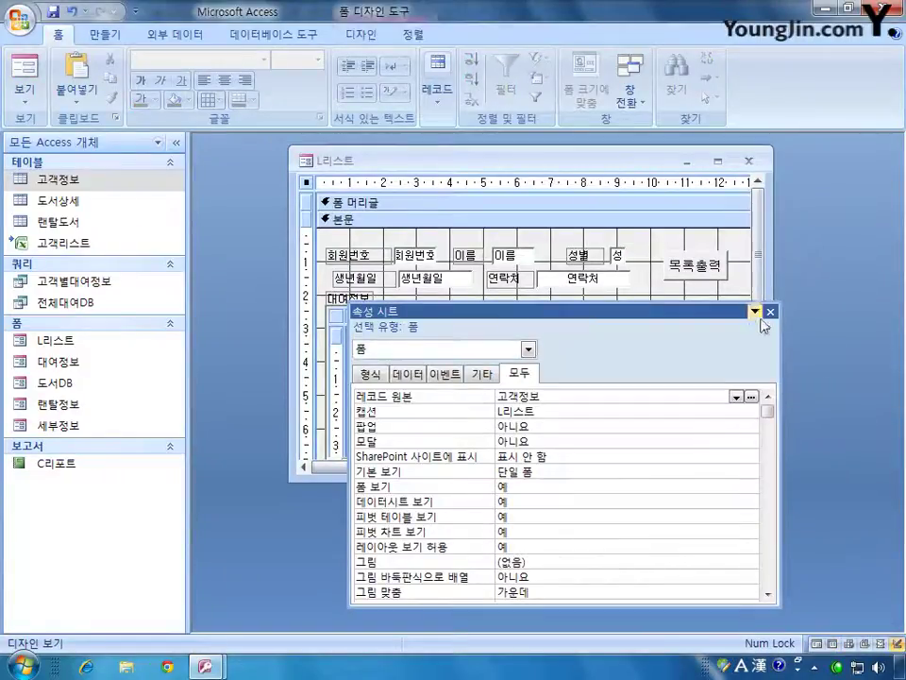
- Reopen the 목록출력 button's On Click event procedure code
{"action": "left_click", "coordinate": [770, 310]}
{"action": "double_click", "coordinate": [708, 255]}
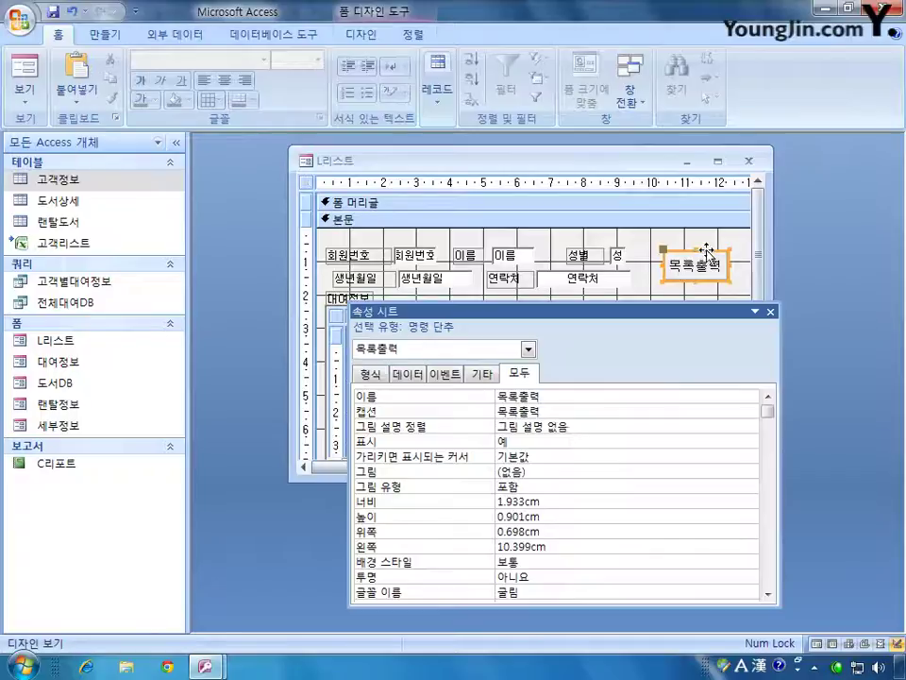
{"action": "left_click", "coordinate": [454, 375]}
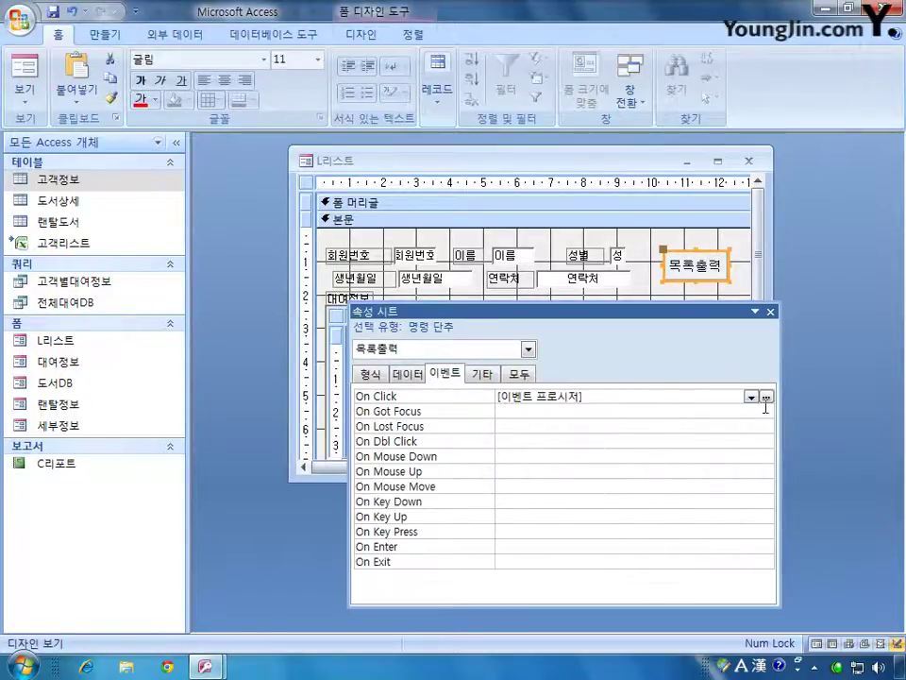
{"action": "left_click", "coordinate": [766, 397]}
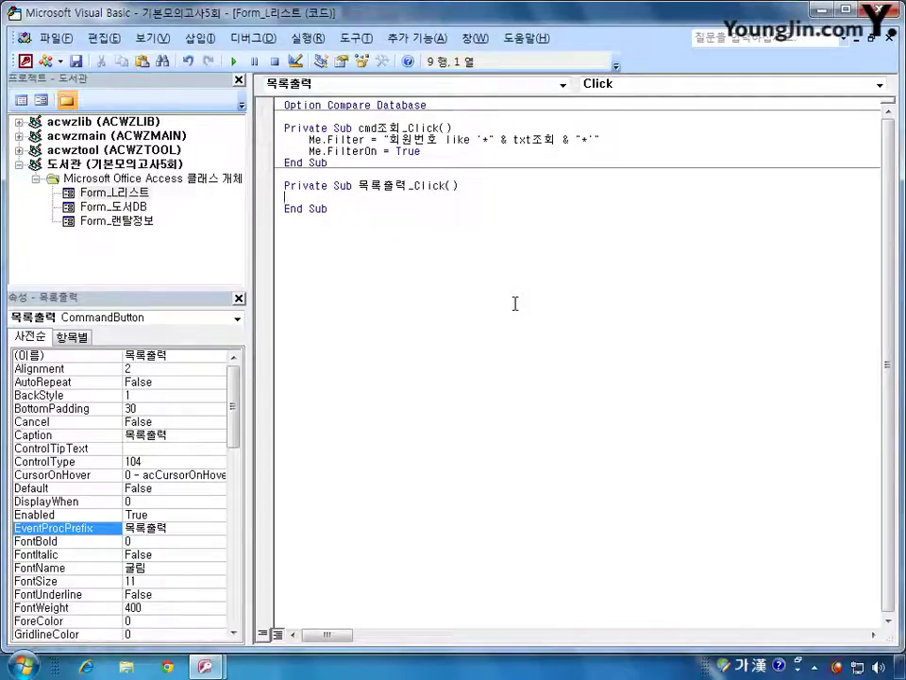
- Type docmd.openreport "C리포트", into the 목록출력_Click procedure
{"action": "type", "text": "c"}
{"action": "key", "text": "BackSpace"}
{"action": "key", "text": "Hangul"}
{"action": "type", "text": "co"}
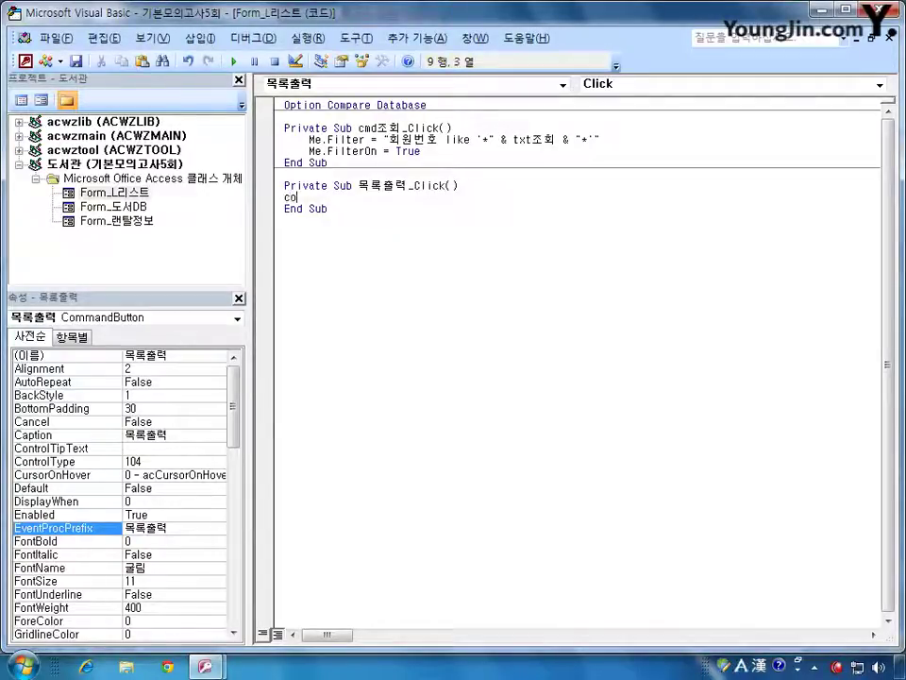
{"action": "key", "text": "BackSpace"}
{"action": "key", "text": "BackSpace"}
{"action": "type", "text": "d"}
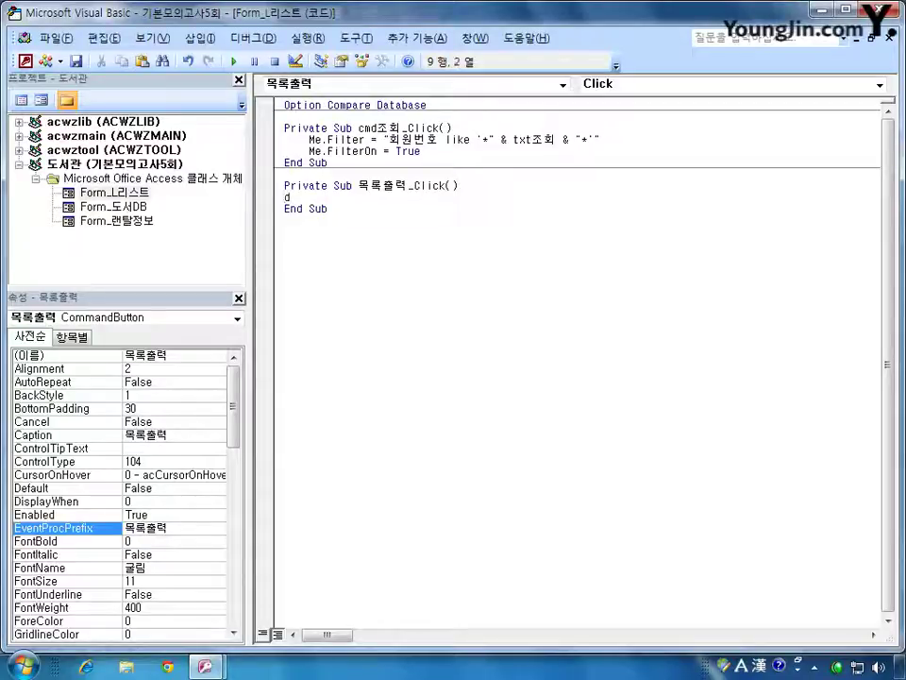
{"action": "type", "text": "ocmd.op"}
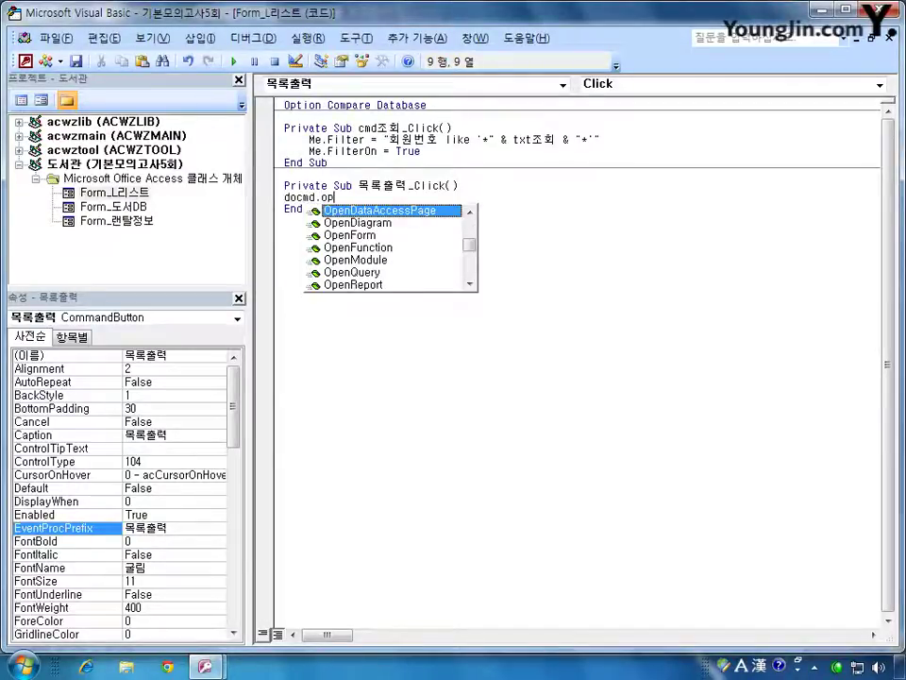
{"action": "type", "text": "enrepor"}
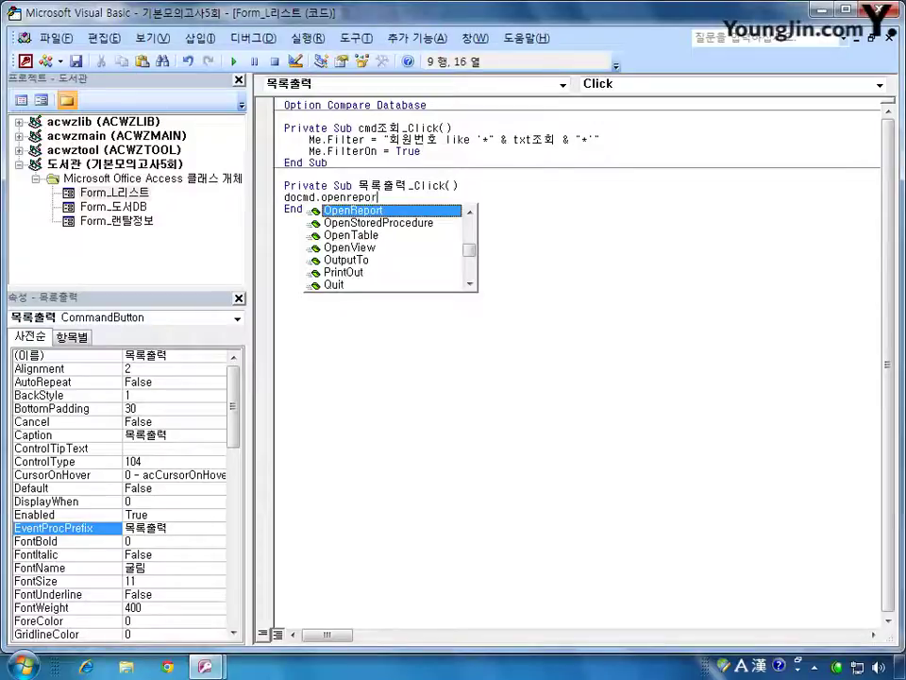
{"action": "type", "text": "t \""}
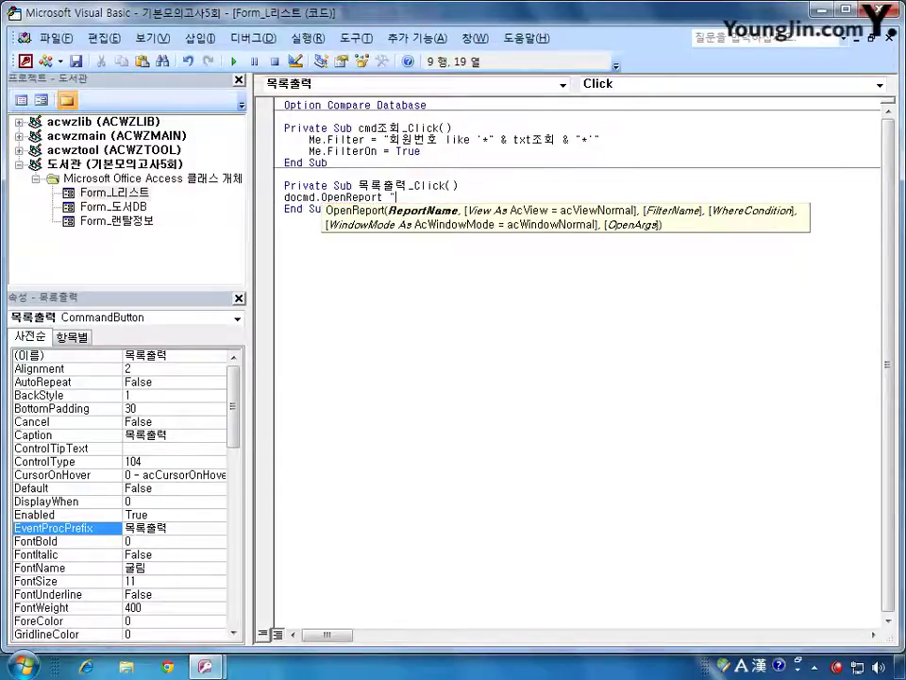
{"action": "type", "text": "ㅊf"}
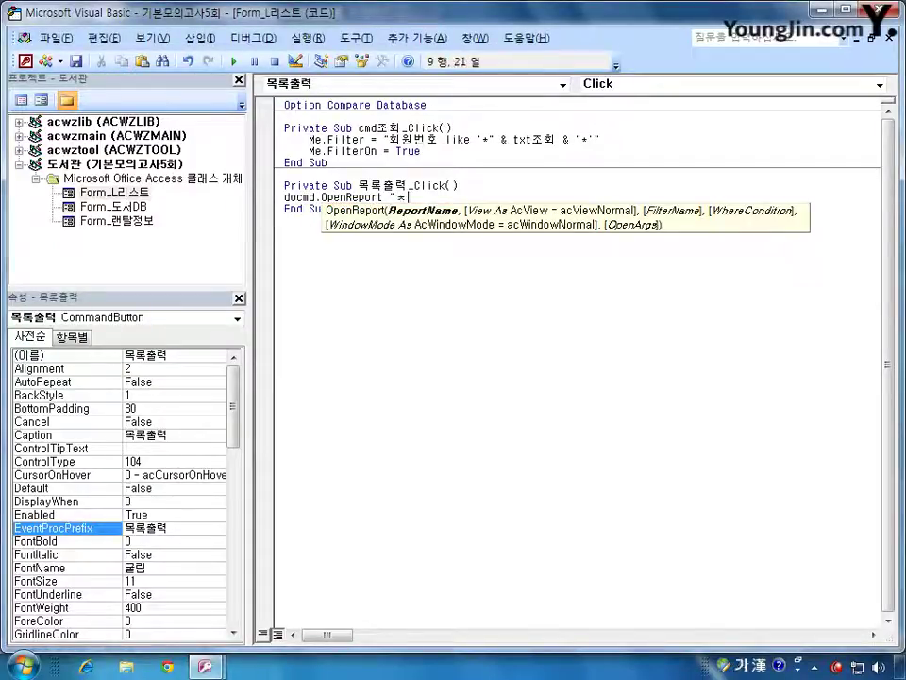
{"action": "key", "text": "BackSpace"}
{"action": "key", "text": "BackSpace"}
{"action": "type", "text": "ㅊf"}
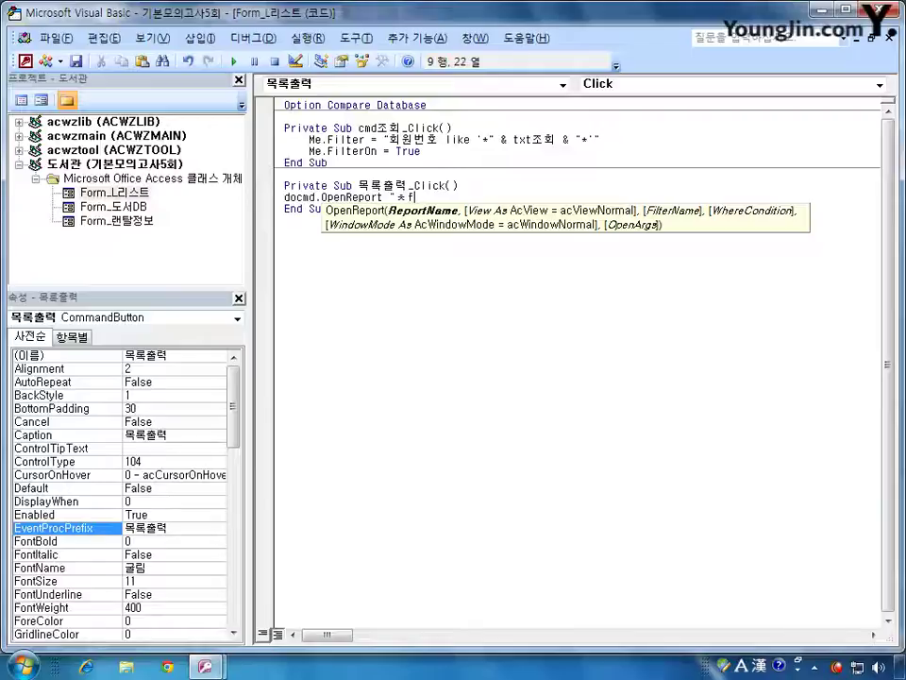
{"action": "key", "text": "BackSpace"}
{"action": "key", "text": "BackSpace"}
{"action": "key", "text": "Hangul"}
{"action": "type", "text": "ㅊ"}
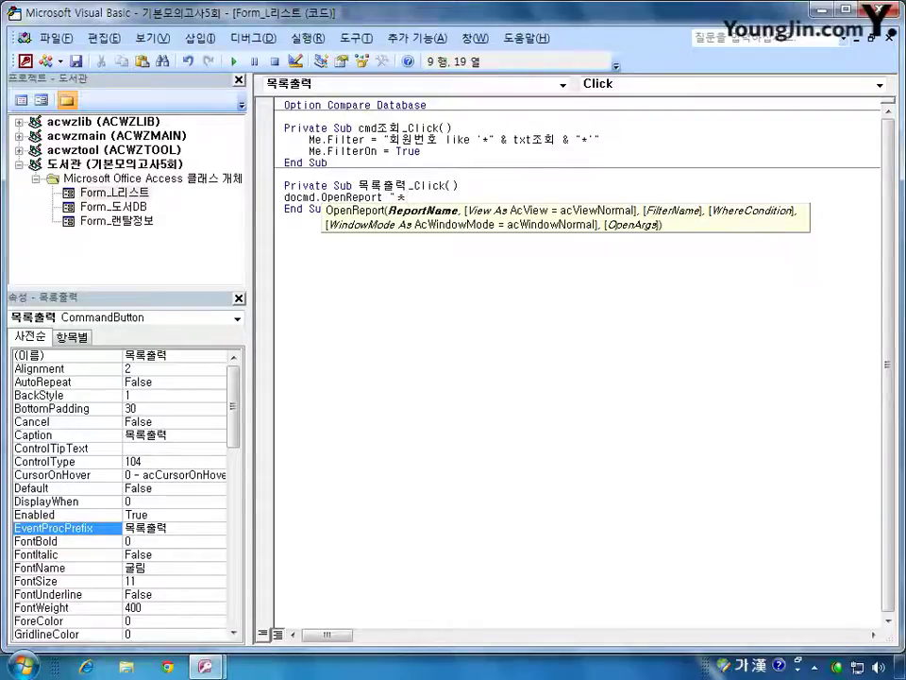
{"action": "key", "text": "BackSpace"}
{"action": "type", "text": "C리포트\","}
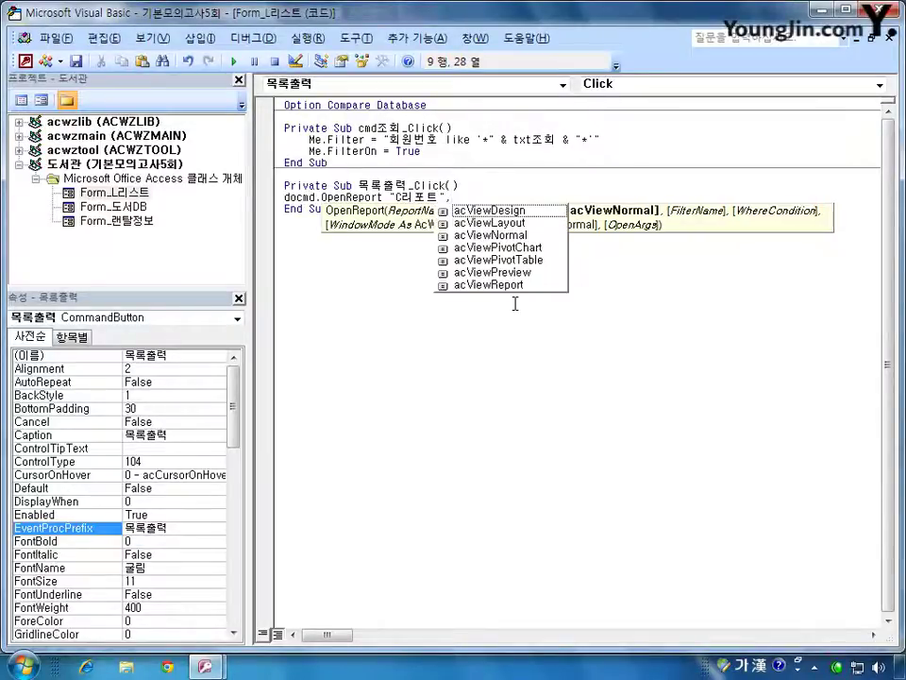
- Add acViewPreview as the view mode with trailing commas, then return to Access
{"action": "key", "text": "Down"}
{"action": "key", "text": "Down"}
{"action": "key", "text": "Down"}
{"action": "key", "text": "Down"}
{"action": "key", "text": "Down"}
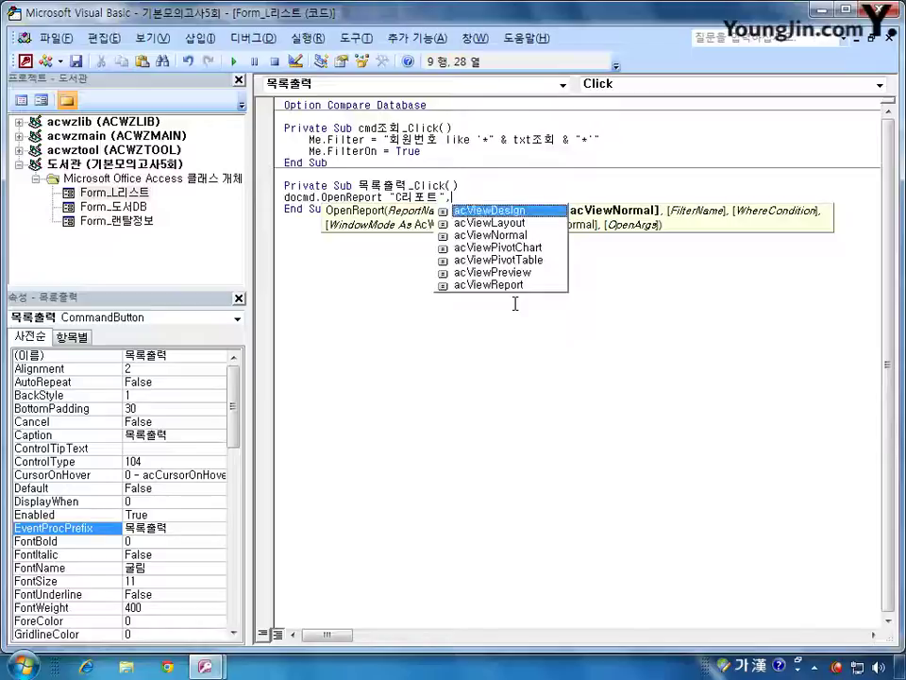
{"action": "key", "text": "Down"}
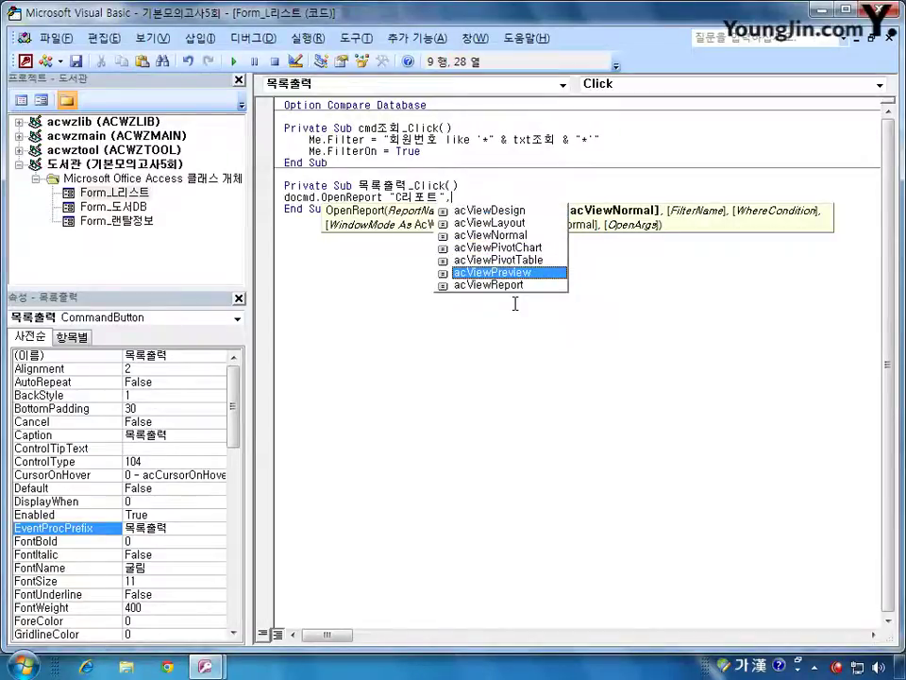
{"action": "key", "text": "Tab"}
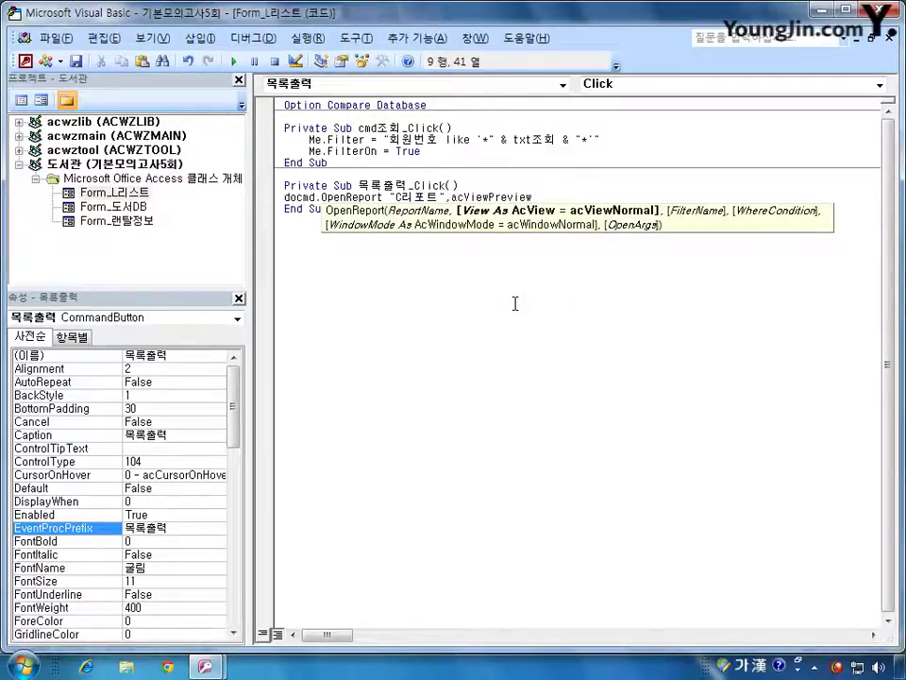
{"action": "type", "text": ","}
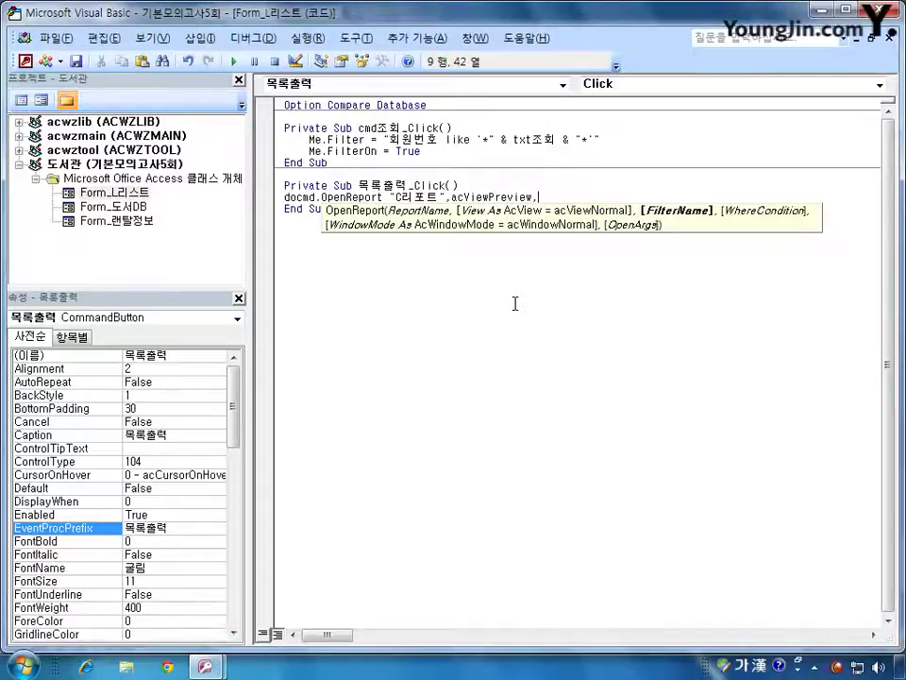
{"action": "type", "text": ","}
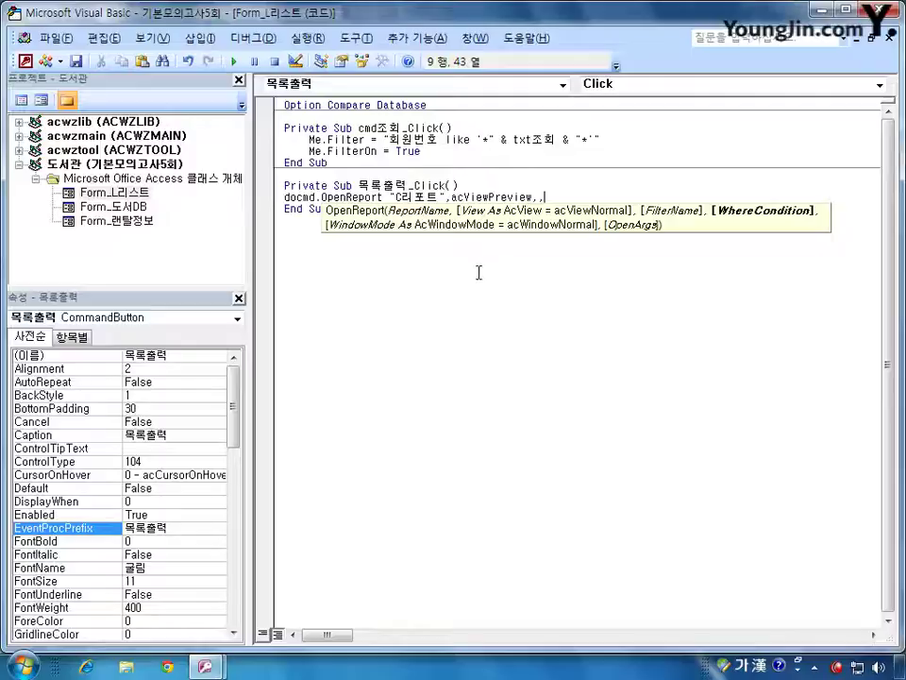
{"action": "left_click", "coordinate": [25, 61]}
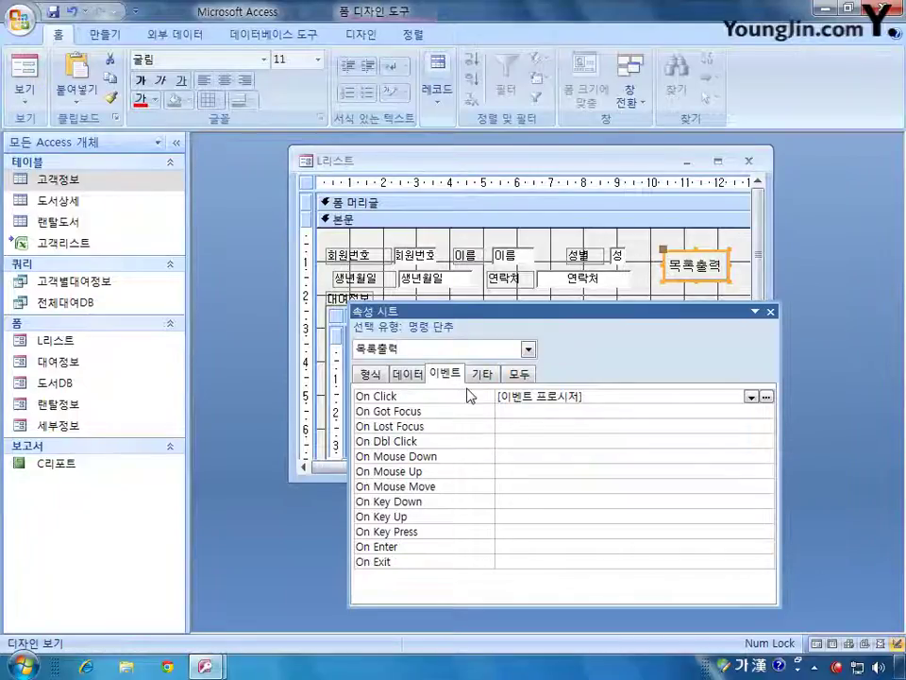
- Confirm the member-number text box is named txt회원번호 and bound to 회원번호
{"action": "left_click", "coordinate": [422, 254]}
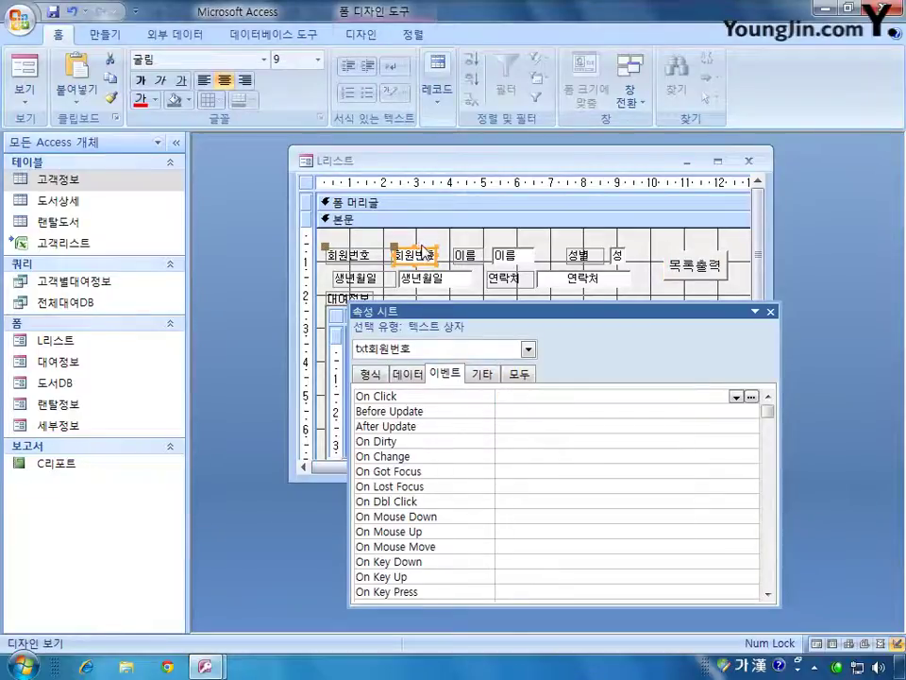
{"action": "left_click", "coordinate": [519, 373]}
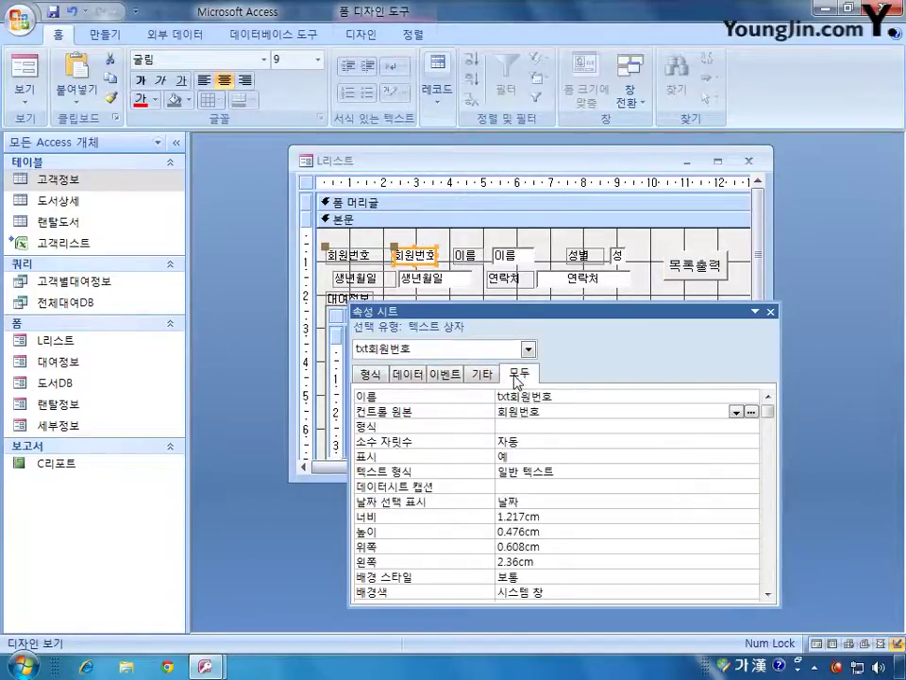
{"action": "left_click", "coordinate": [585, 412]}
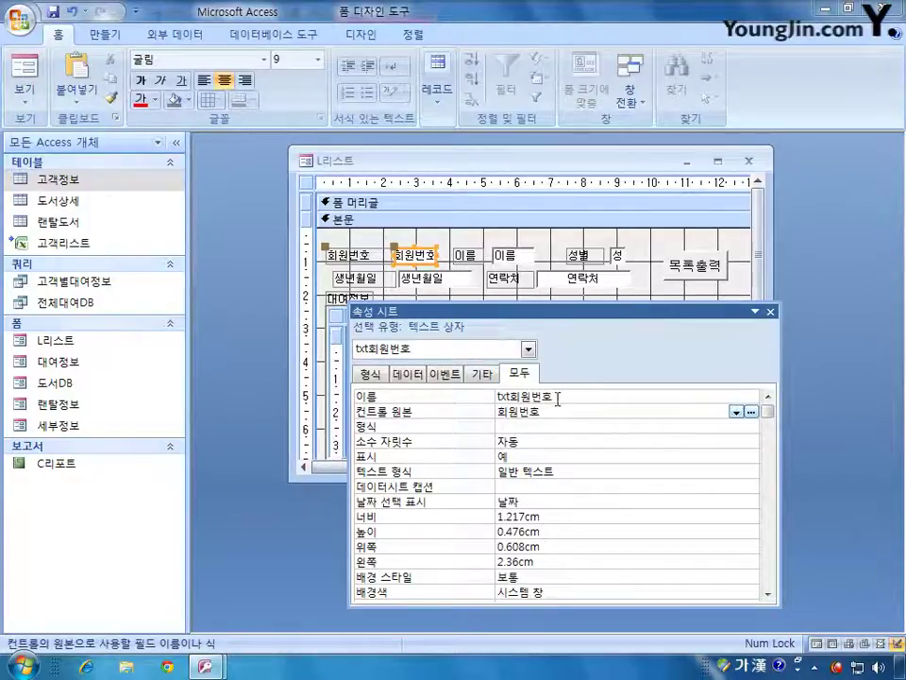
{"action": "left_click", "coordinate": [558, 397]}
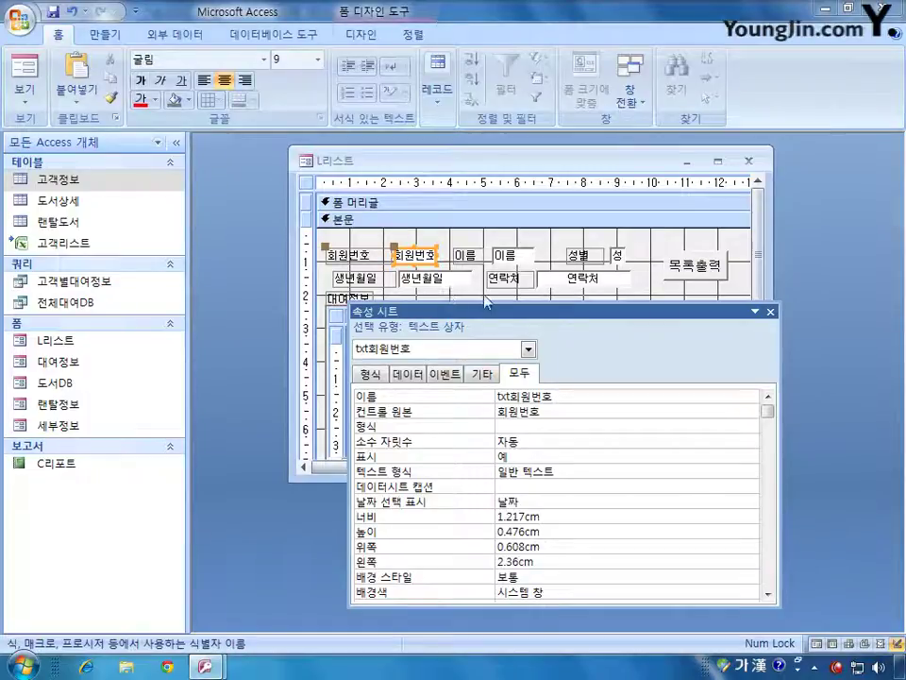
{"action": "left_click", "coordinate": [553, 413]}
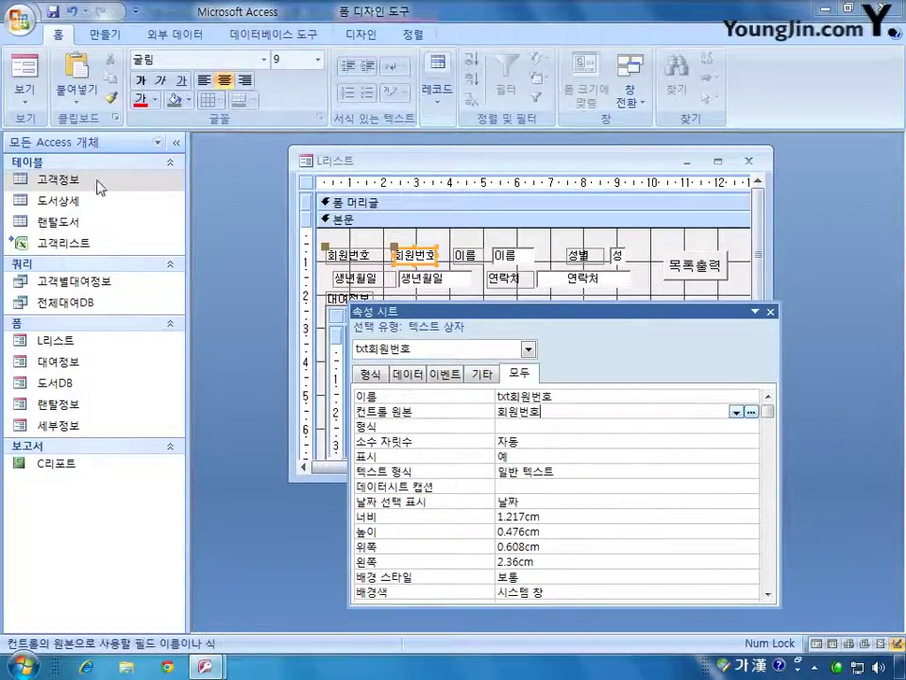
- Check in the 고객정보 table design that 회원번호 is an 일련 번호 field
{"action": "right_click", "coordinate": [90, 182]}
{"action": "left_click", "coordinate": [137, 213]}
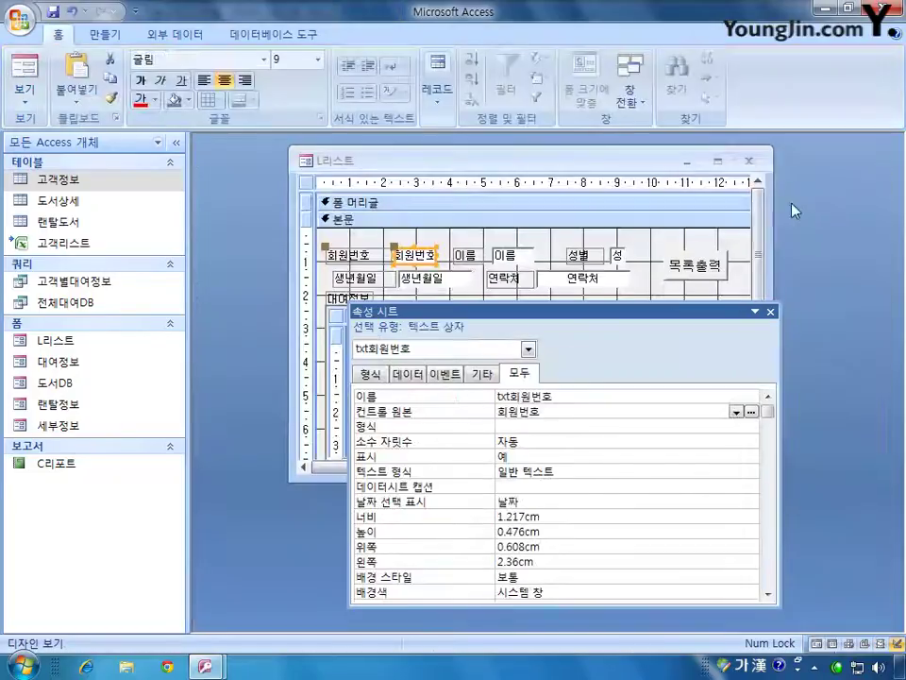
{"action": "left_click", "coordinate": [864, 183]}
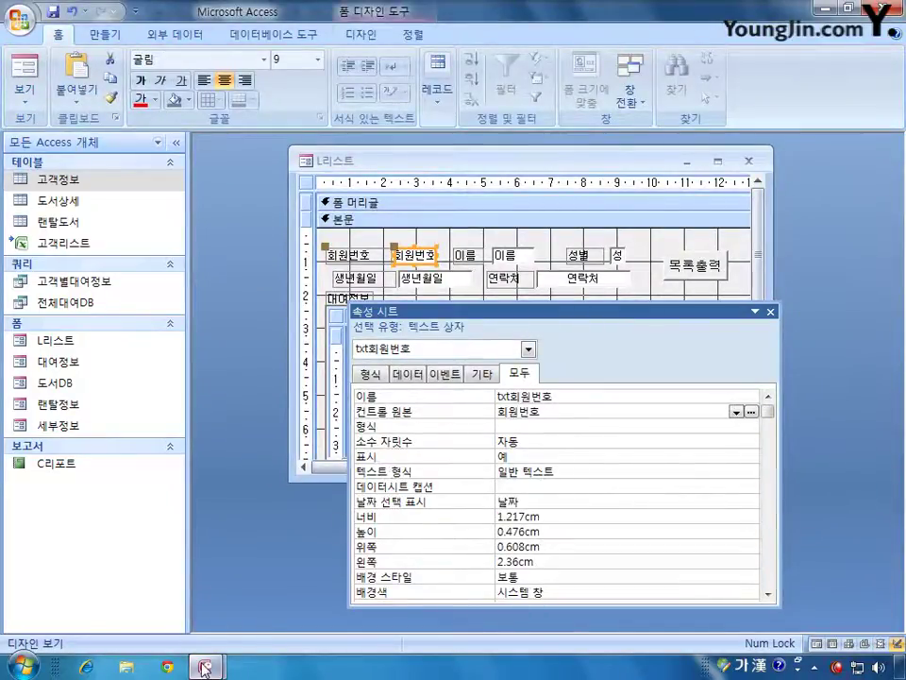
- Append the condition 회원번호 = txt회원번호 to the OpenReport line
{"action": "mouse_move", "coordinate": [205, 666]}
{"action": "left_click", "coordinate": [294, 579]}
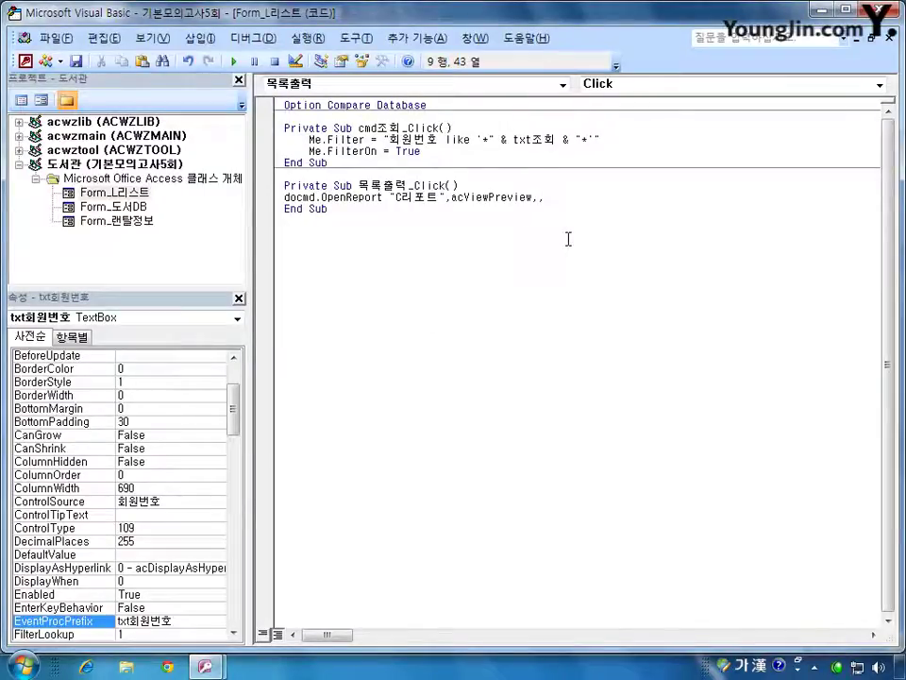
{"action": "type", "text": "회원번"}
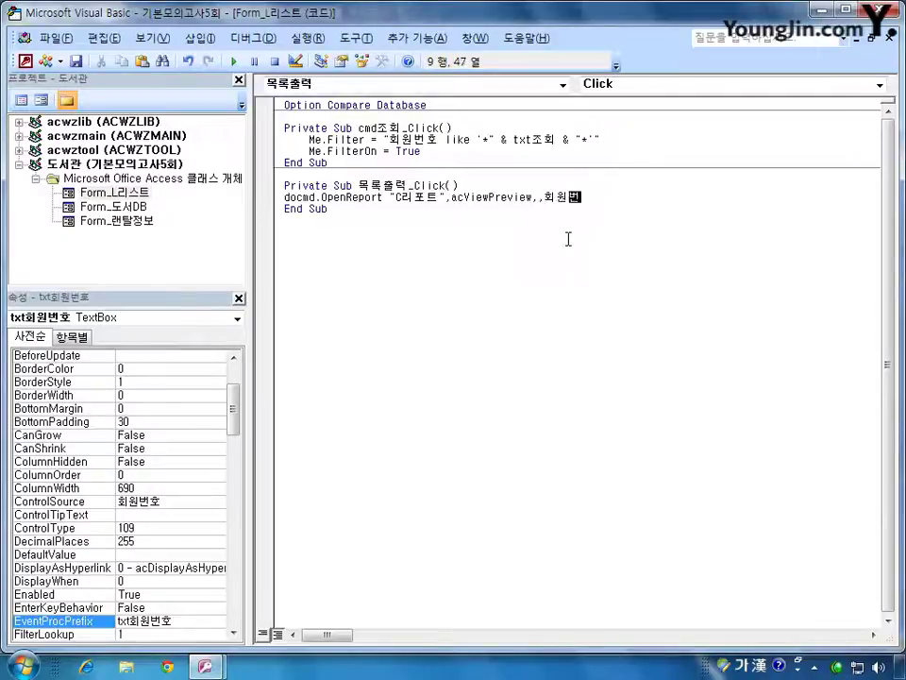
{"action": "type", "text": "호 = txt"}
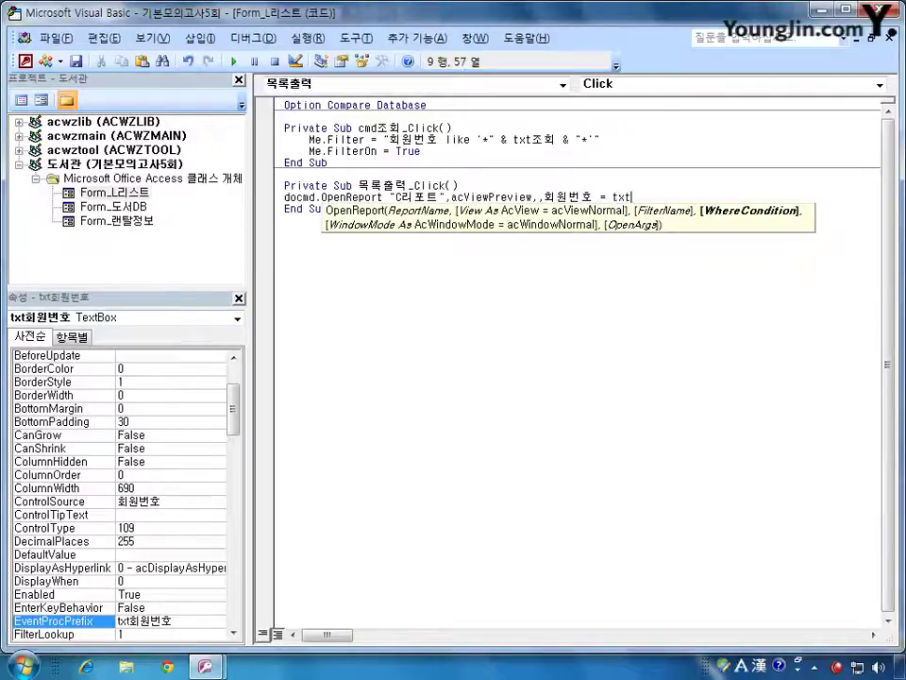
{"action": "type", "text": "회원번호"}
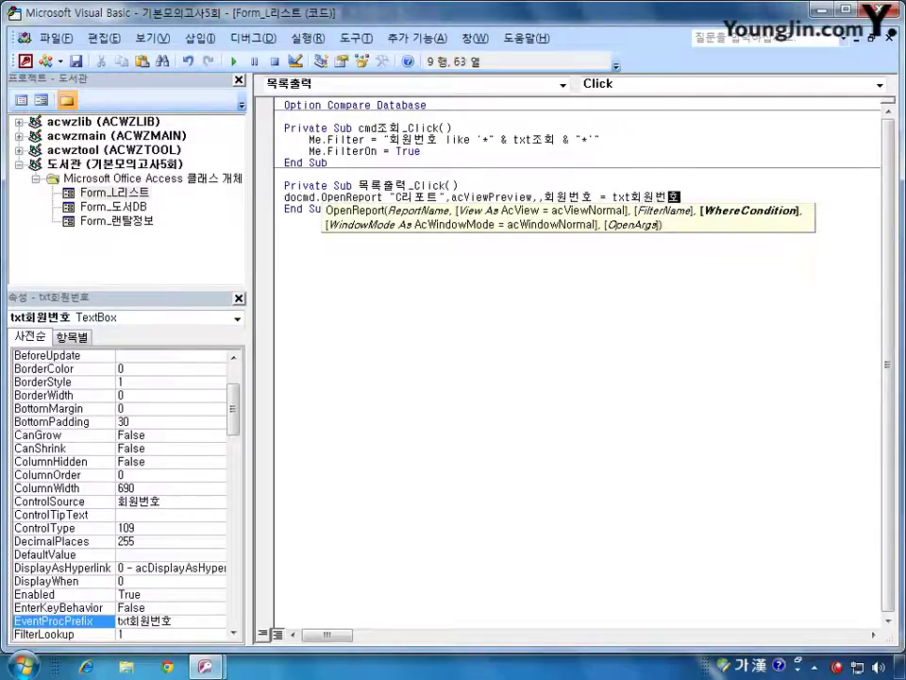
{"action": "left_click", "coordinate": [719, 317]}
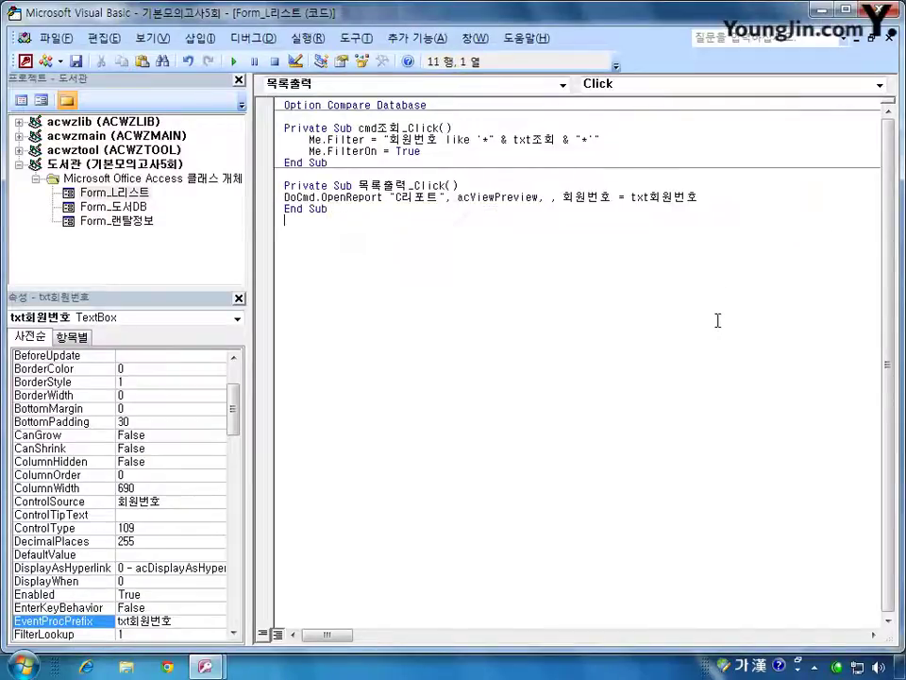
- Rewrite the condition as "회원번호 =" & txt회원번호 and return to Access
{"action": "left_click", "coordinate": [631, 197]}
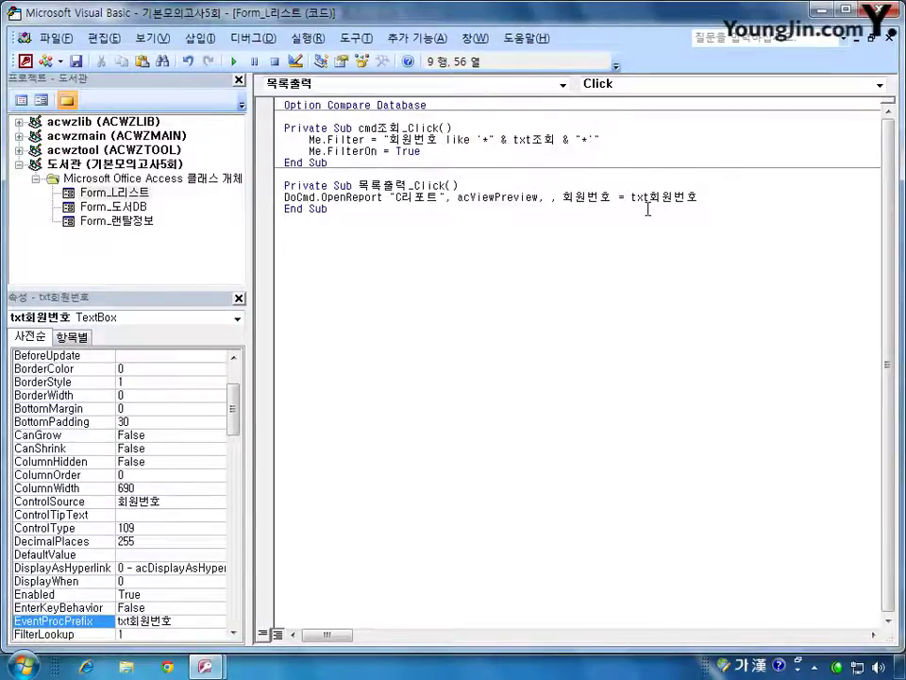
{"action": "type", "text": "\""}
{"action": "left_click", "coordinate": [565, 197]}
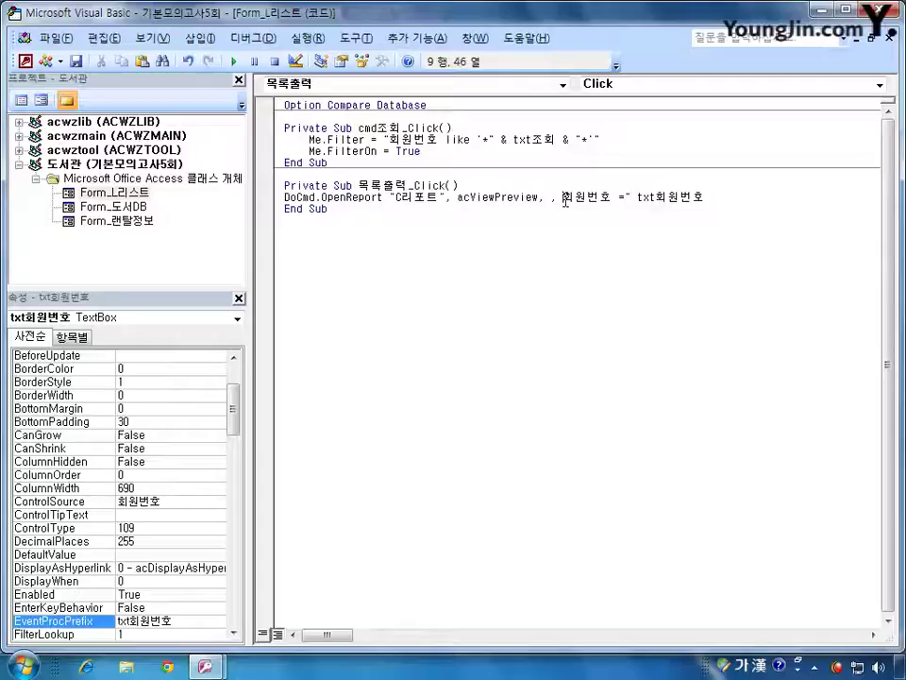
{"action": "type", "text": "\""}
{"action": "left_click", "coordinate": [645, 196]}
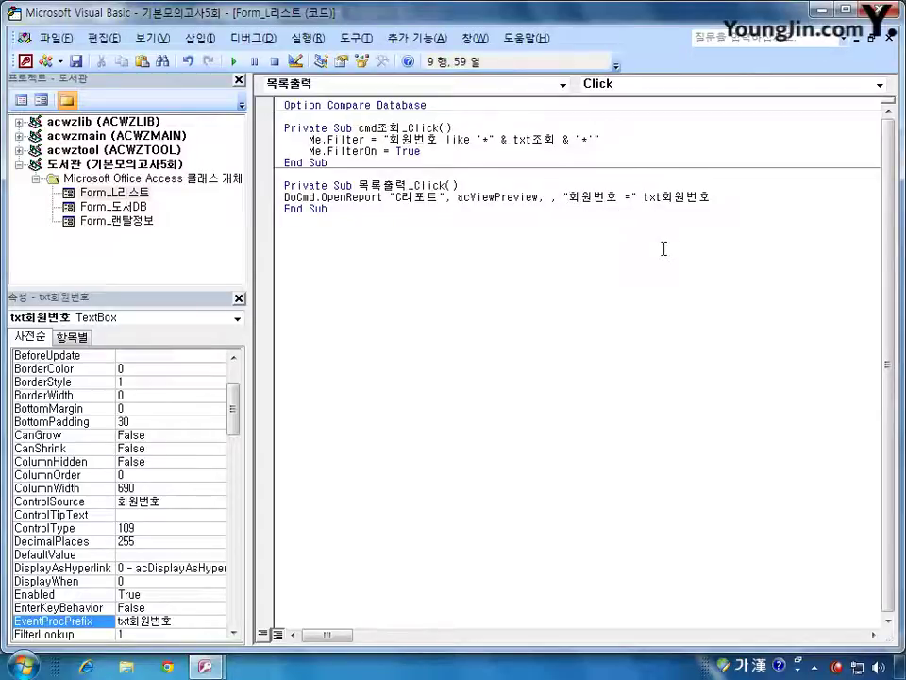
{"action": "type", "text": "&"}
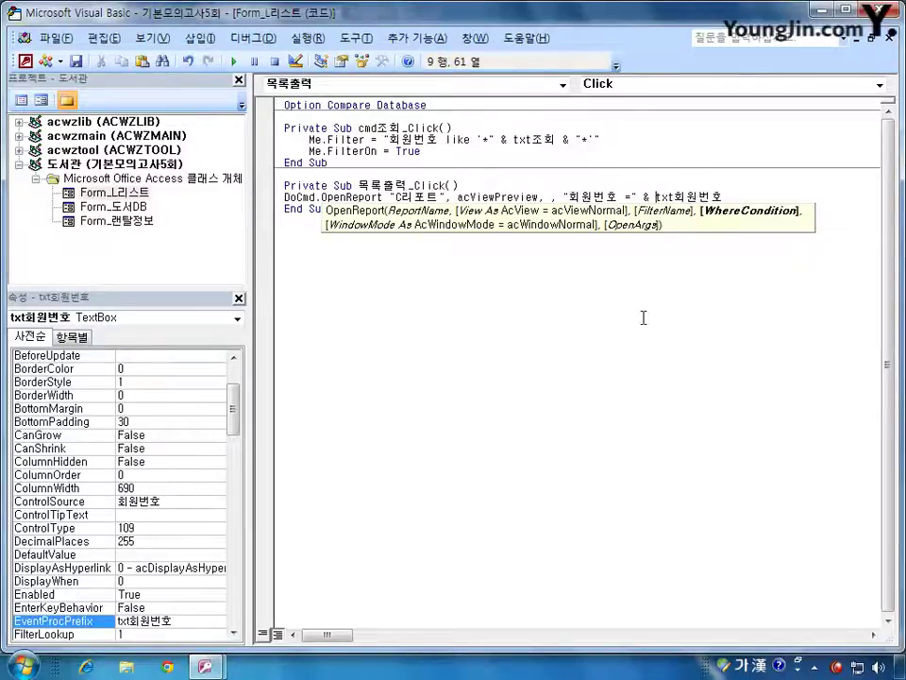
{"action": "left_click", "coordinate": [641, 341]}
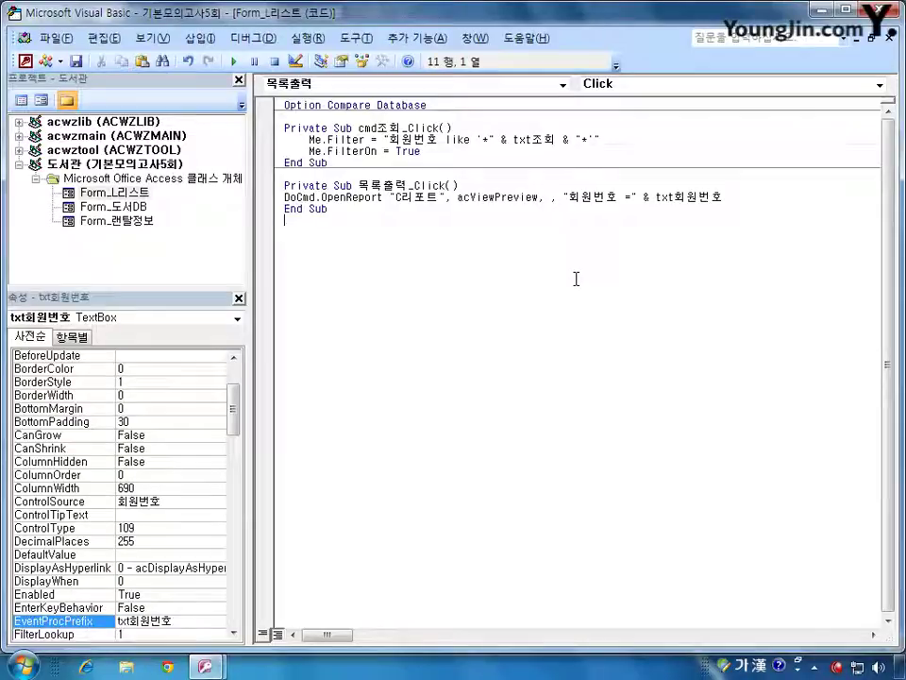
{"action": "key", "text": "alt+F11"}
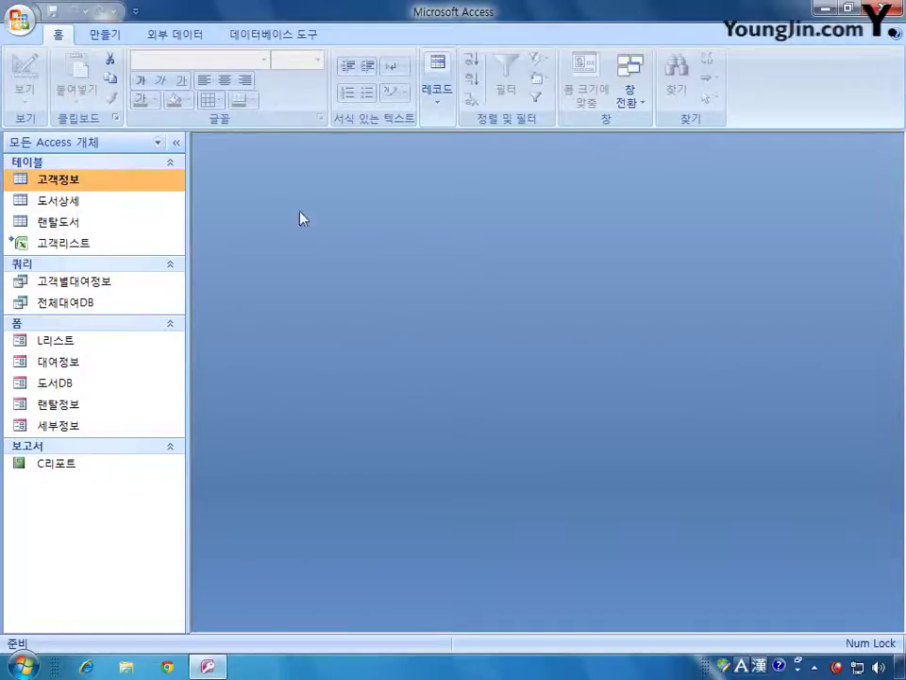
- Start a new query in Design View from the 만들기 tab
{"action": "left_click", "coordinate": [114, 36]}
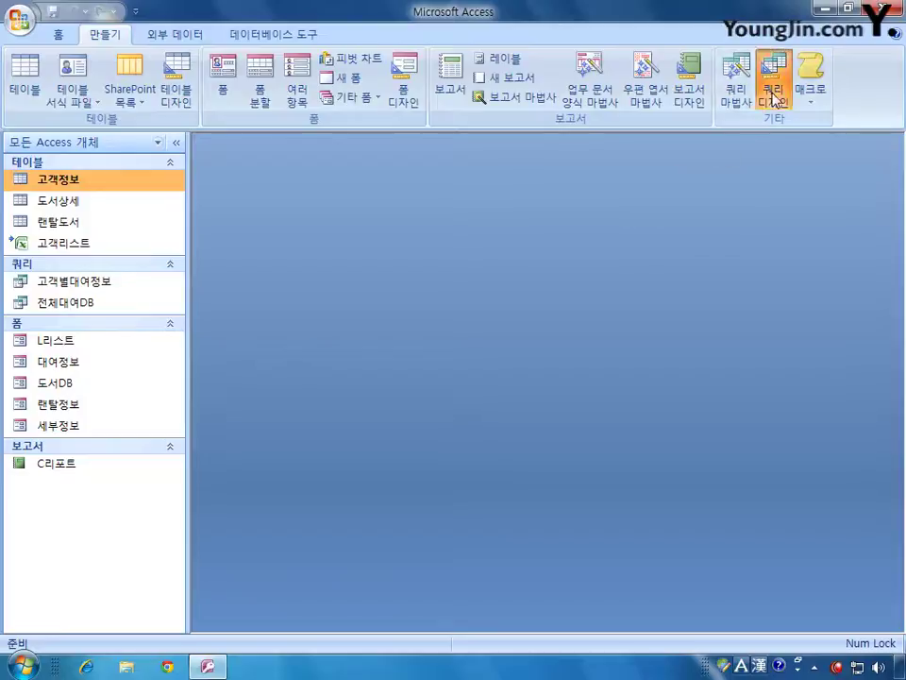
{"action": "left_click", "coordinate": [774, 94]}
{"action": "left_click_drag", "start_coordinate": [467, 379], "coordinate": [484, 246]}
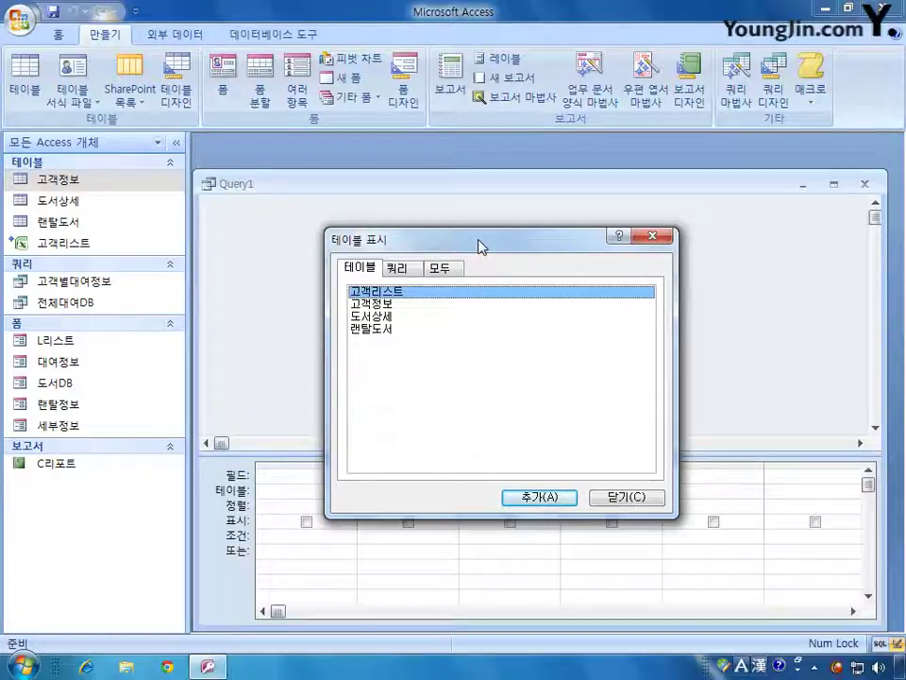
- Add the 전체대여DB query as the source and expand its field list to show every field
{"action": "left_click", "coordinate": [395, 269]}
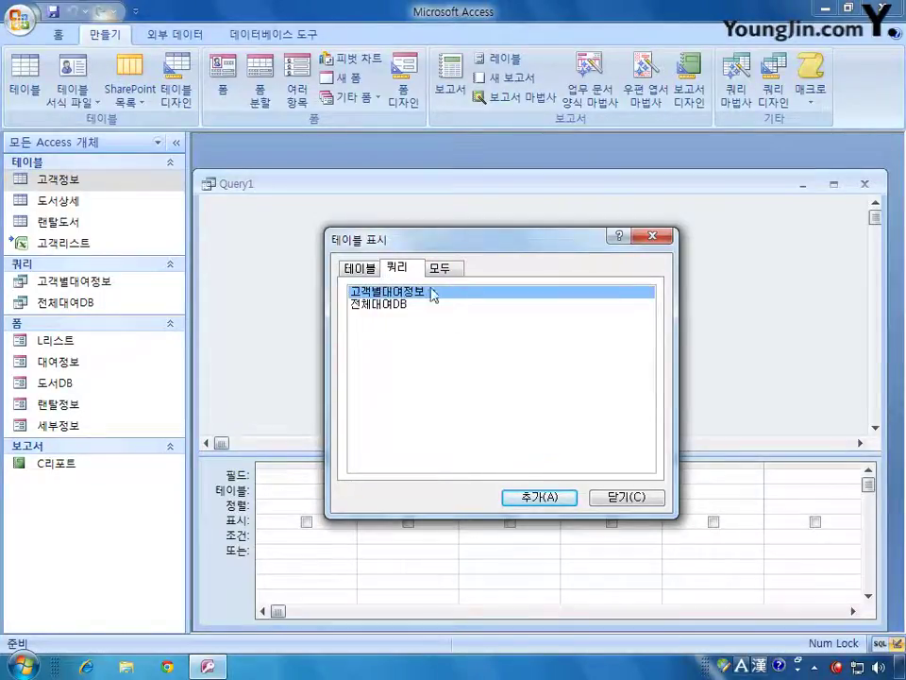
{"action": "left_click", "coordinate": [404, 306]}
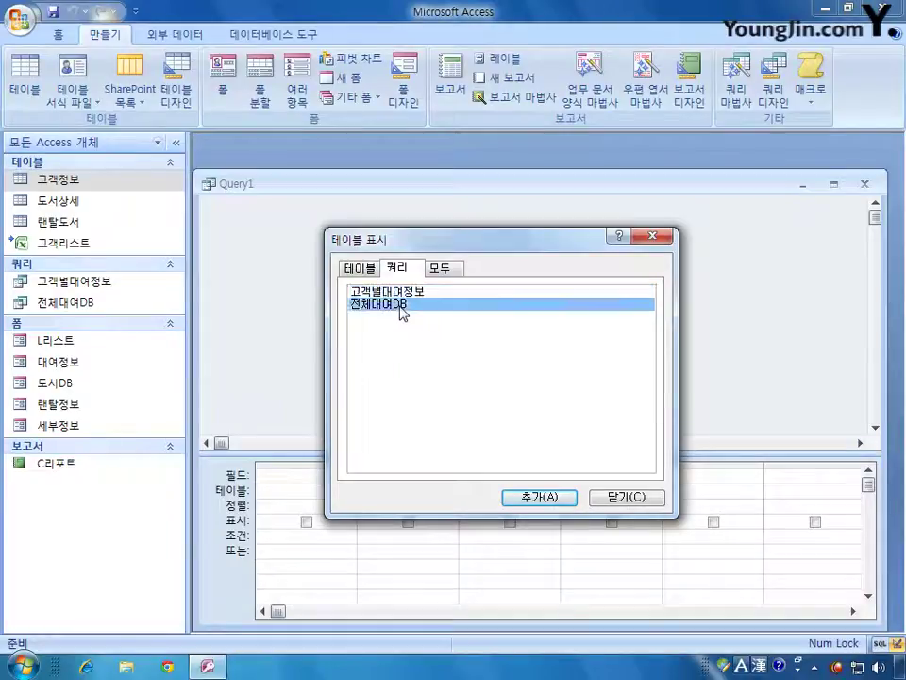
{"action": "left_click", "coordinate": [545, 507]}
{"action": "left_click", "coordinate": [642, 497]}
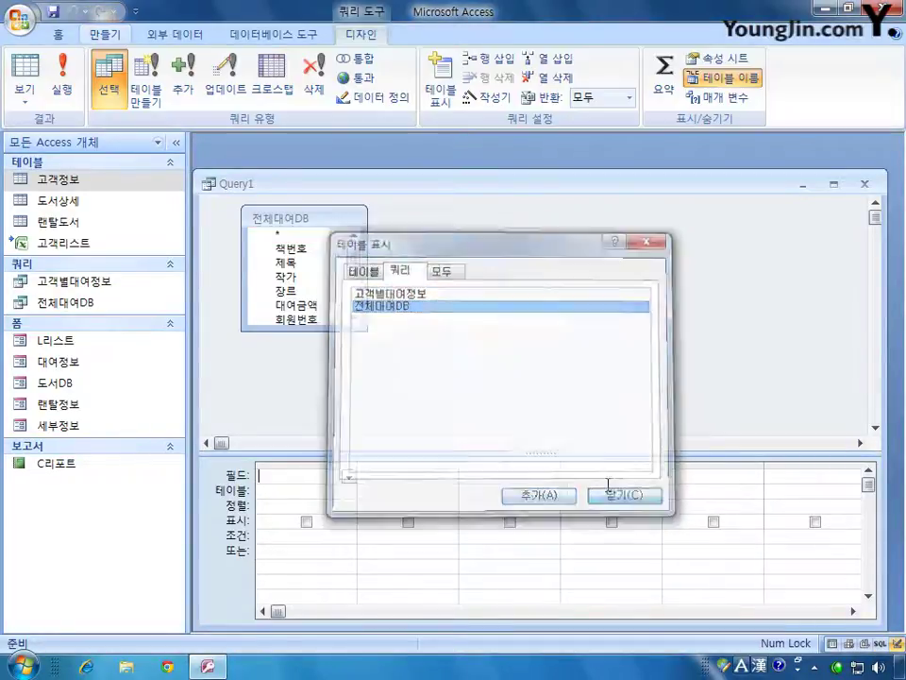
{"action": "left_click_drag", "start_coordinate": [332, 329], "coordinate": [330, 431]}
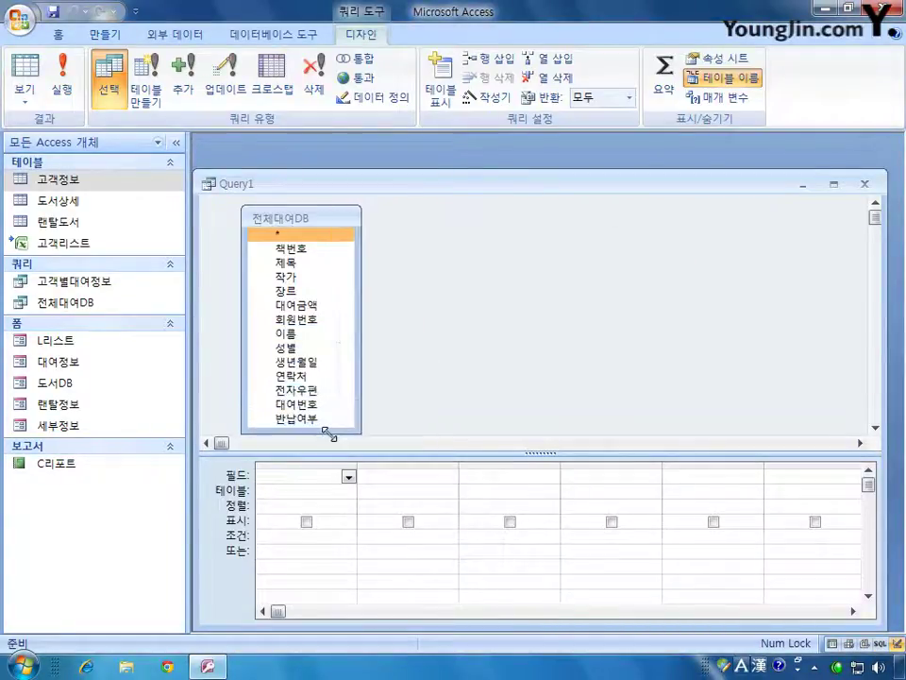
{"action": "left_click_drag", "start_coordinate": [450, 186], "coordinate": [453, 159]}
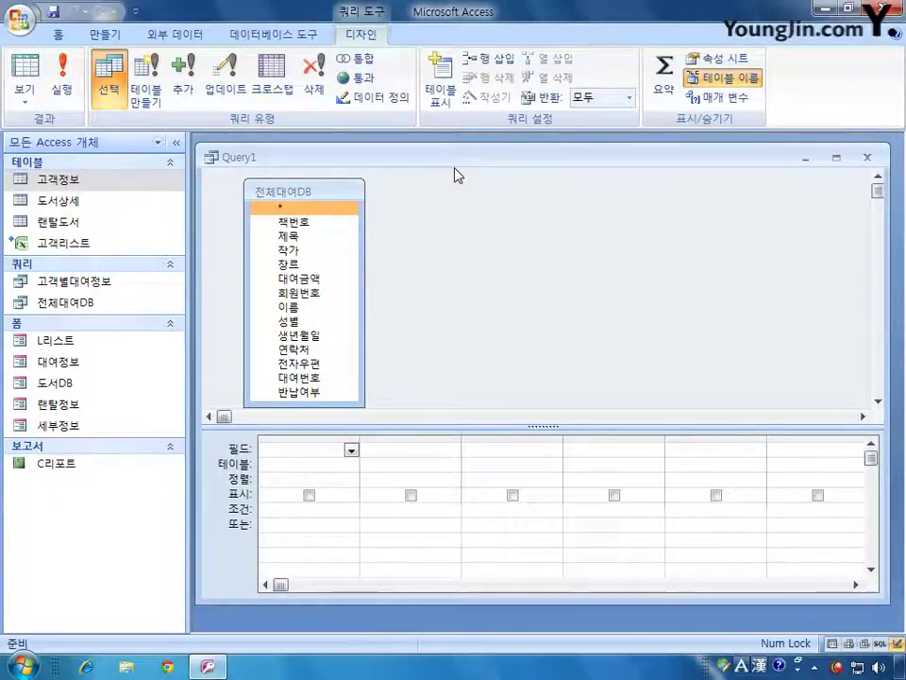
- Add 책번호, 작가, 제목, 장르, 대여금액 and 회원번호 from 전체대여DB to the design grid
{"action": "double_click", "coordinate": [320, 223]}
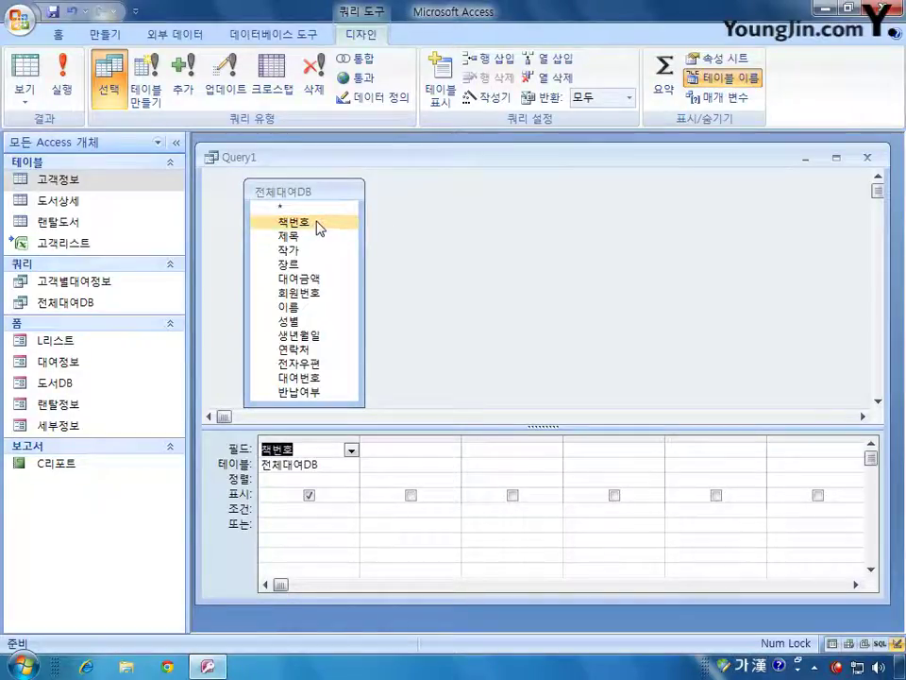
{"action": "double_click", "coordinate": [301, 250]}
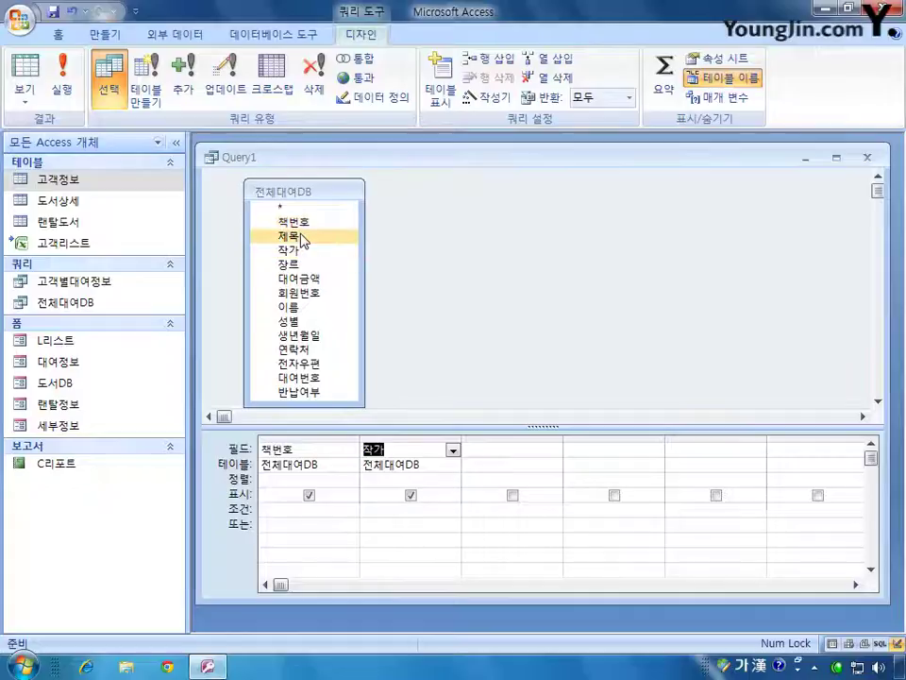
{"action": "double_click", "coordinate": [301, 236]}
{"action": "left_click", "coordinate": [302, 266]}
{"action": "double_click", "coordinate": [302, 268]}
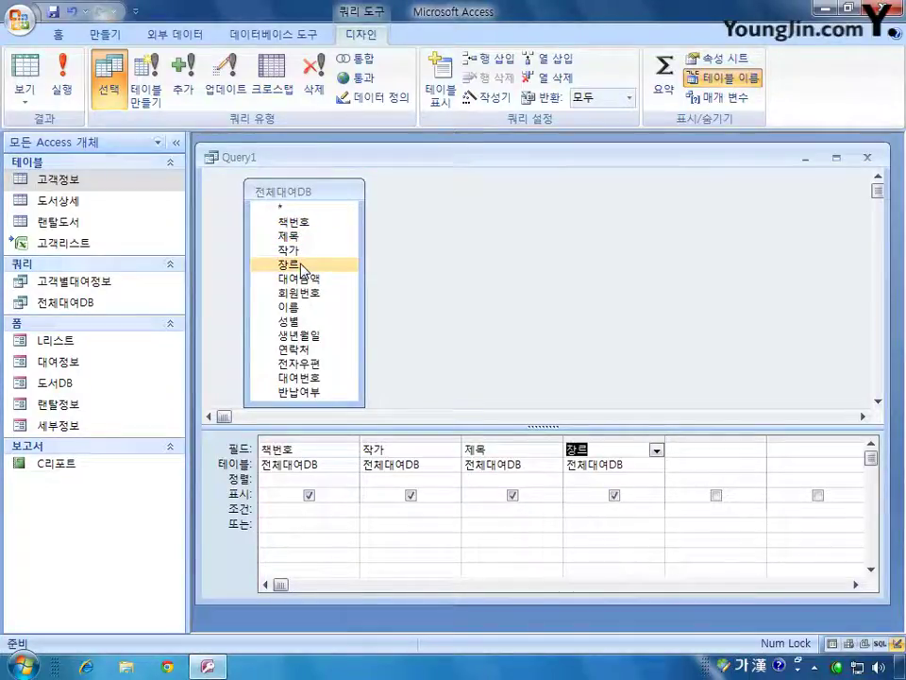
{"action": "left_click", "coordinate": [307, 280]}
{"action": "double_click", "coordinate": [307, 280]}
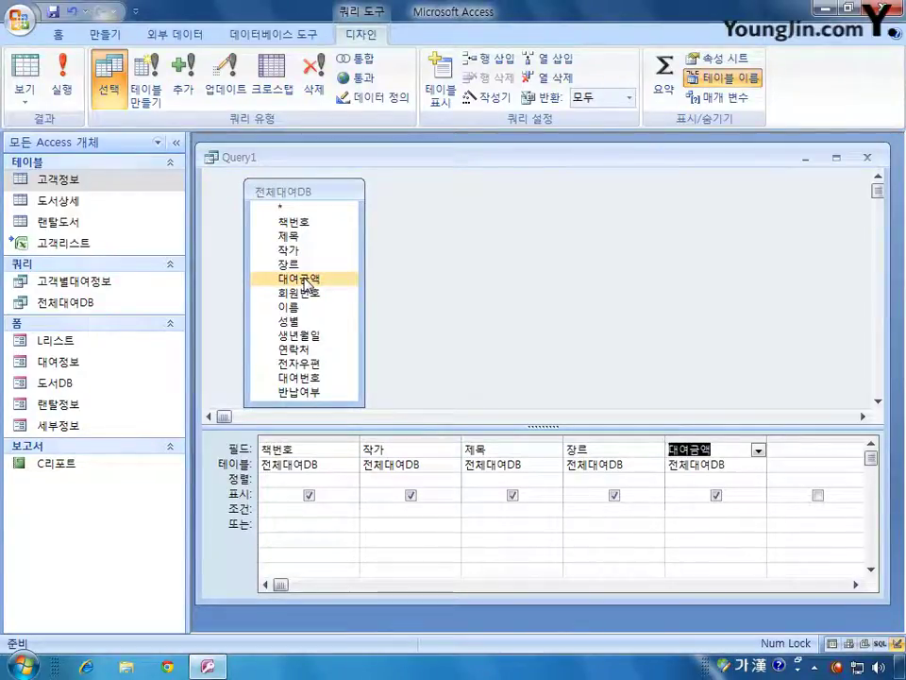
{"action": "left_click", "coordinate": [305, 294]}
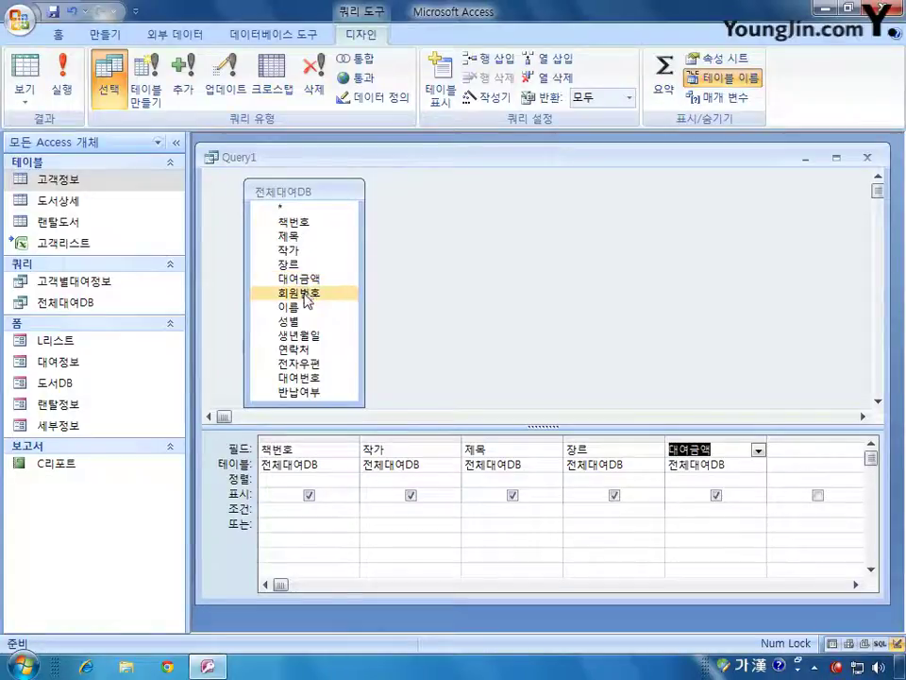
{"action": "double_click", "coordinate": [305, 295]}
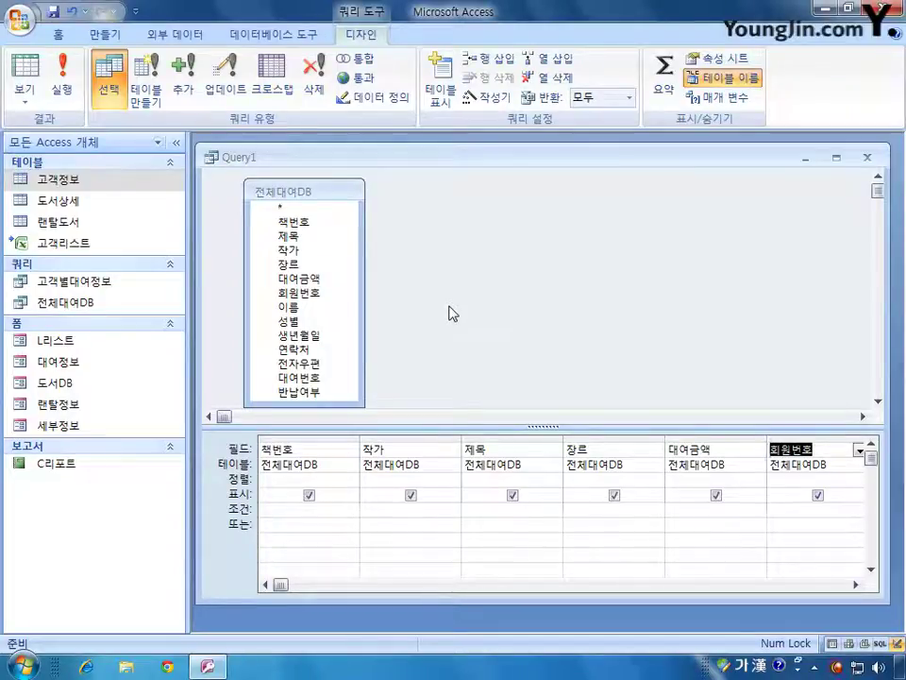
- Turn on totals and set the 회원번호 column's 요약 to 개수, leaving other fields grouped
{"action": "left_click", "coordinate": [667, 97]}
{"action": "left_click", "coordinate": [820, 481]}
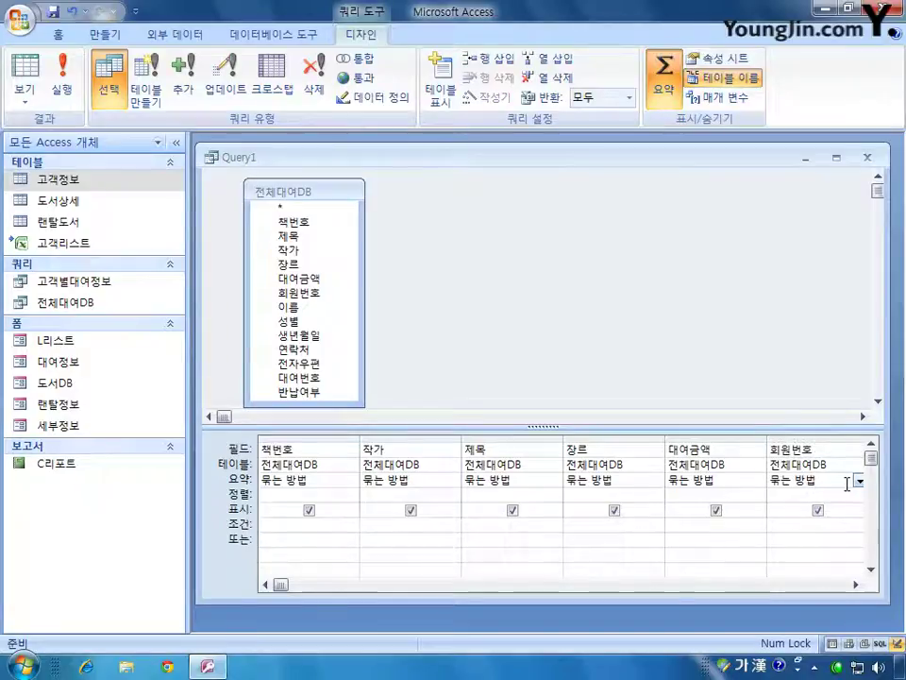
{"action": "left_click", "coordinate": [860, 480]}
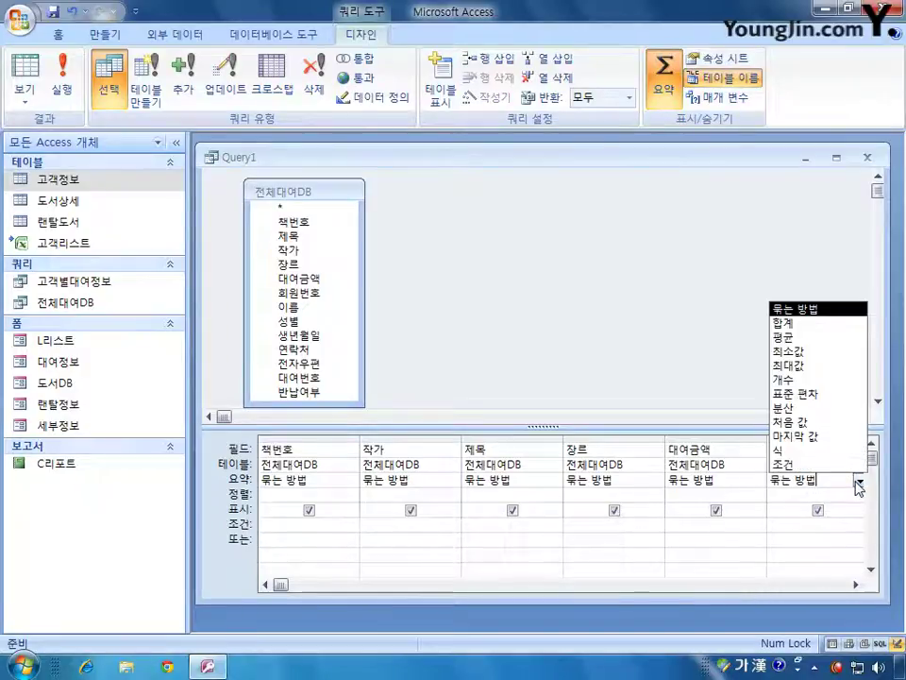
{"action": "left_click", "coordinate": [846, 379]}
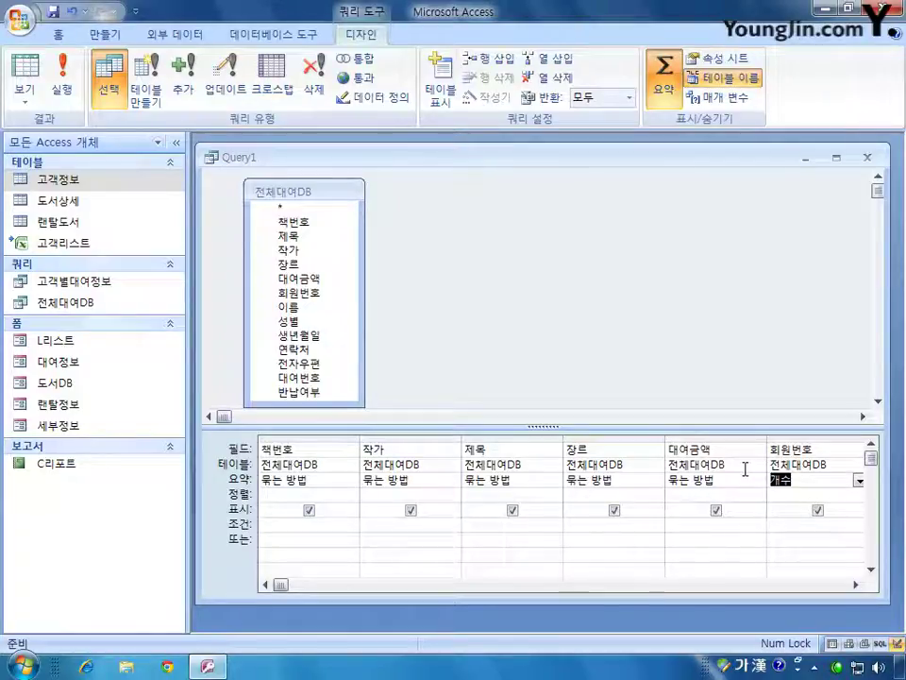
{"action": "left_click", "coordinate": [377, 524]}
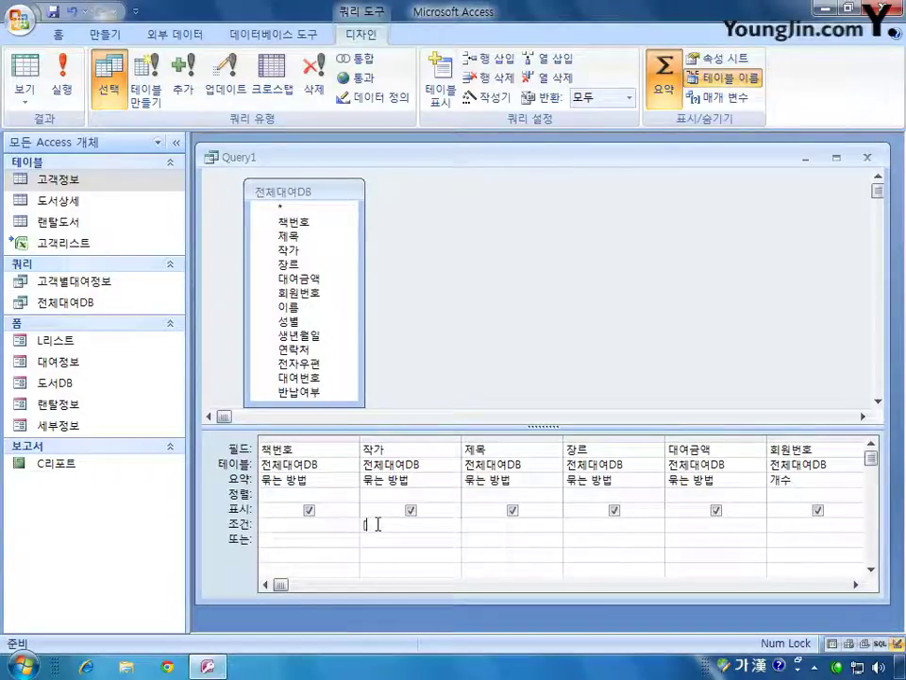
- Give 작가 the criterion [작가로 검색 할 것] and save the query as W리스트
{"action": "type", "text": "작가를 거"}
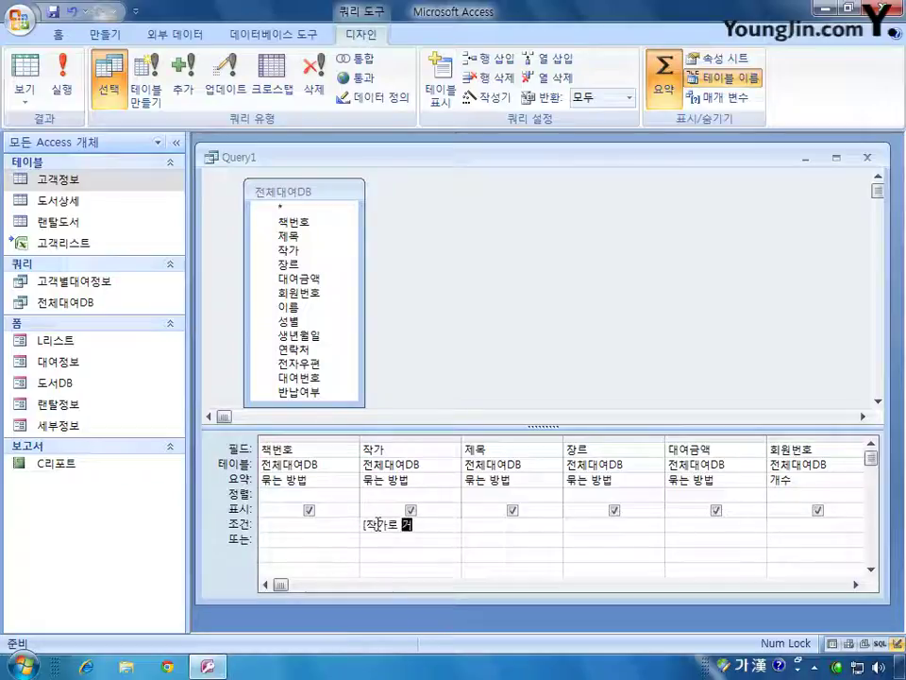
{"action": "type", "text": "검색 하"}
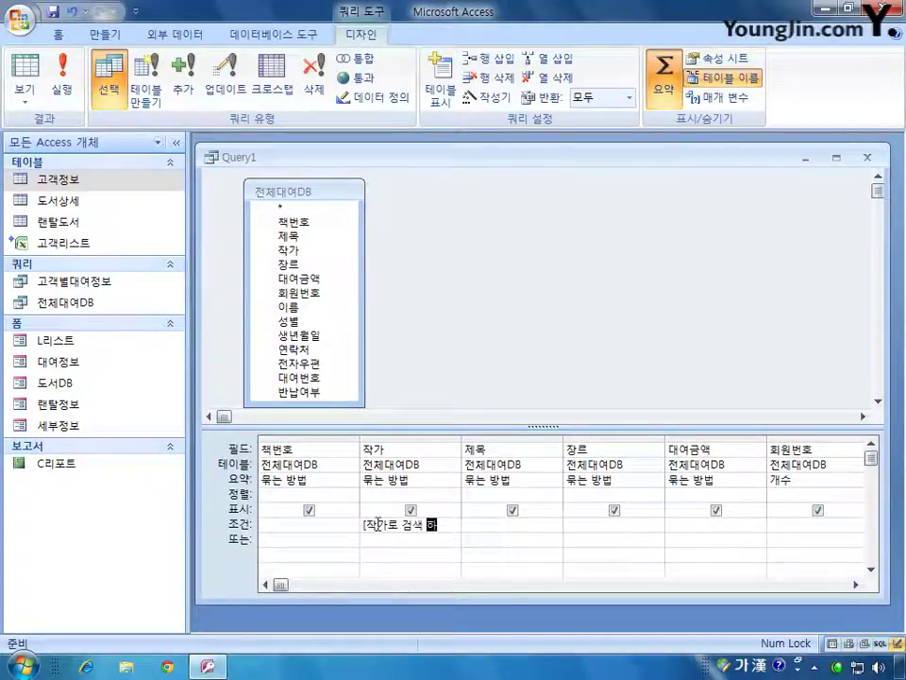
{"action": "type", "text": "ㄹ 것]"}
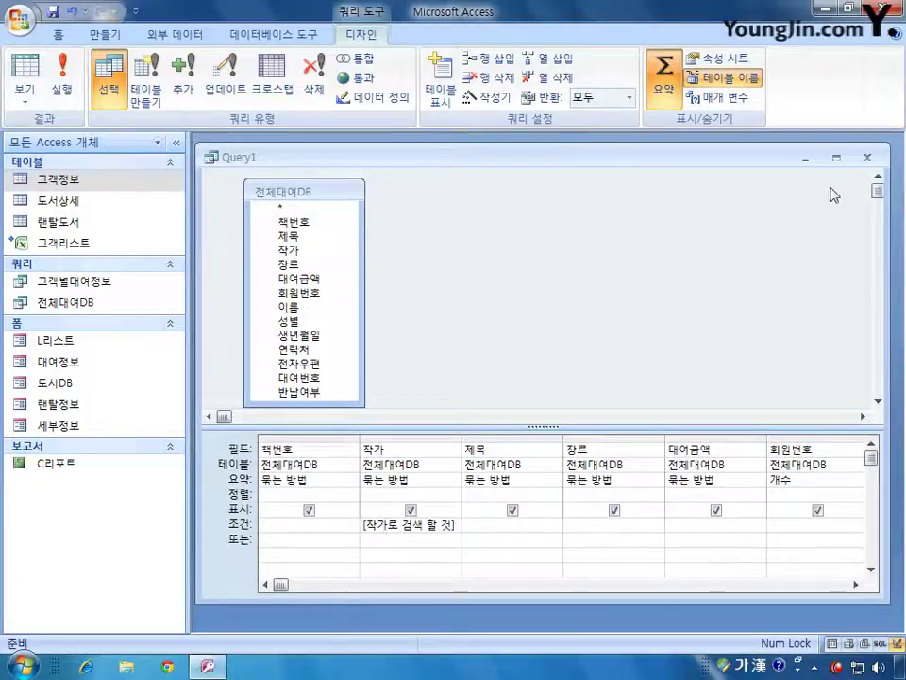
{"action": "left_click", "coordinate": [868, 157]}
{"action": "left_click", "coordinate": [347, 377]}
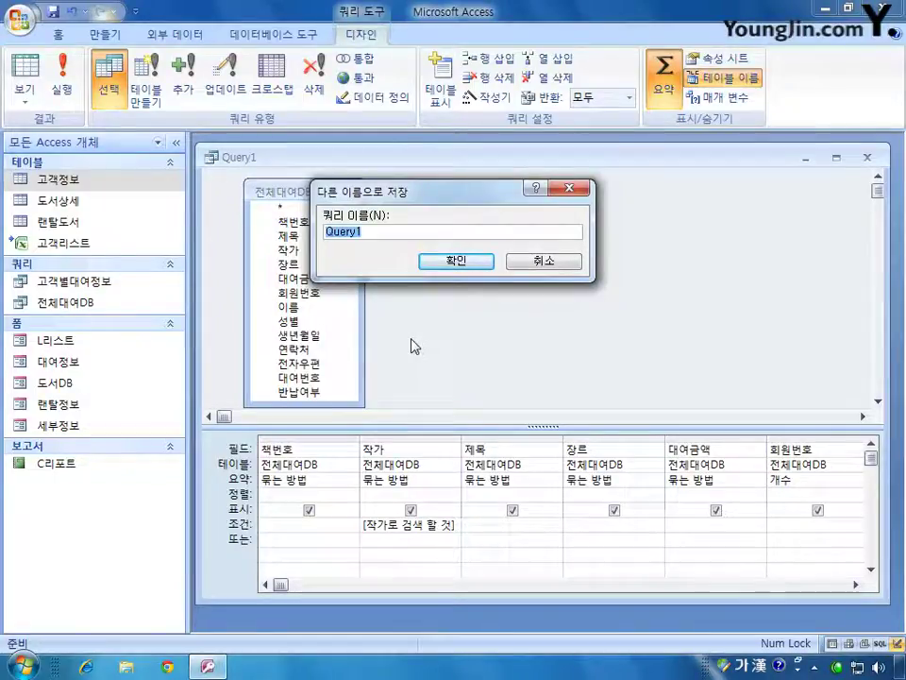
{"action": "type", "text": "ㅈ"}
{"action": "key", "text": "BackSpace"}
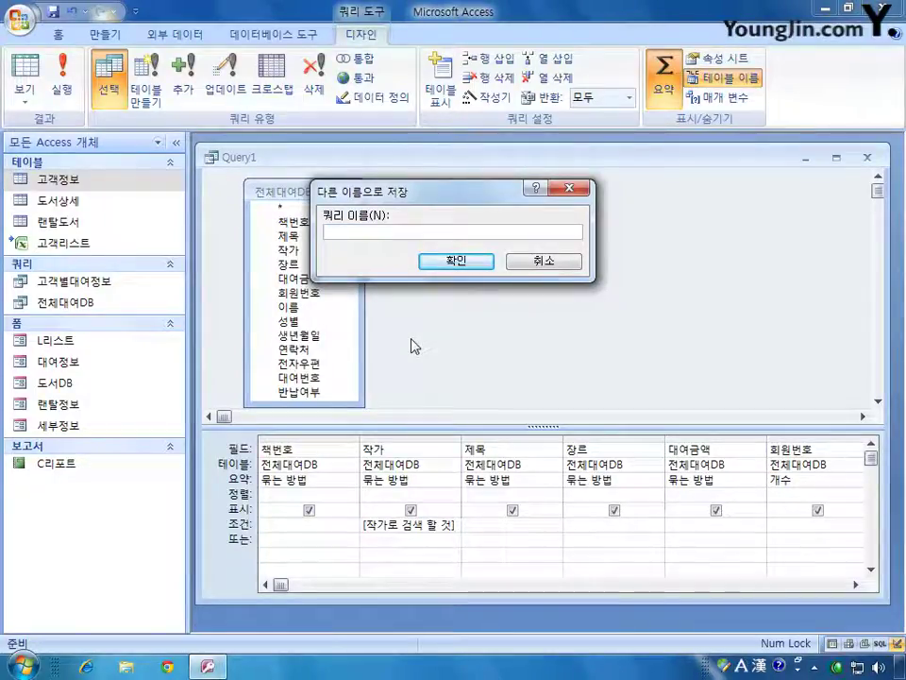
{"action": "type", "text": "₩ㄹ"}
{"action": "key", "text": "BackSpace"}
{"action": "type", "text": "리스트"}
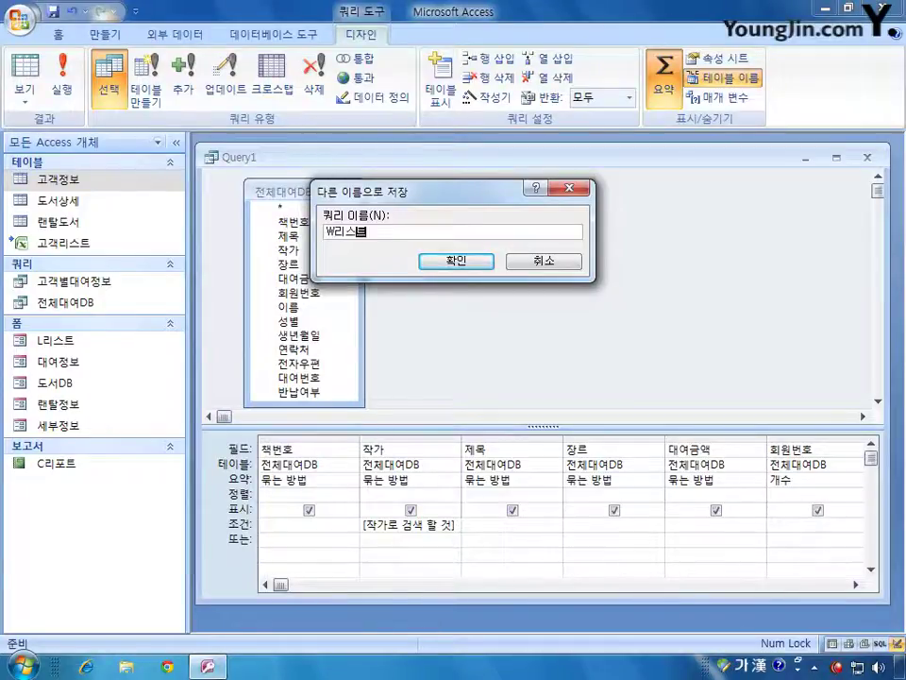
{"action": "key", "text": "Return"}
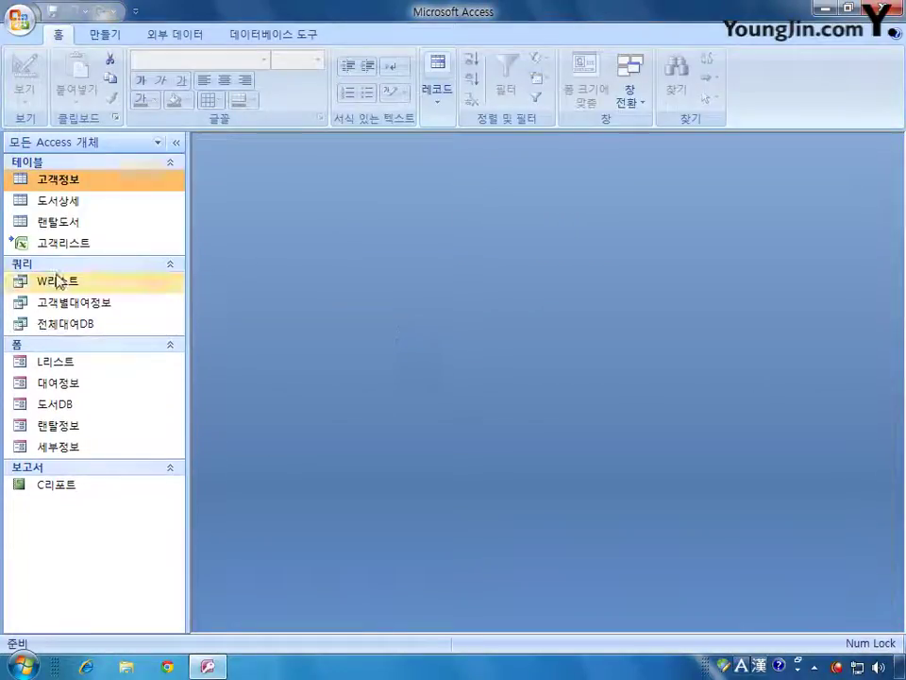
- Run W리스트, entering an author's name at the 매개 변수 값 입력 prompt
{"action": "double_click", "coordinate": [57, 280]}
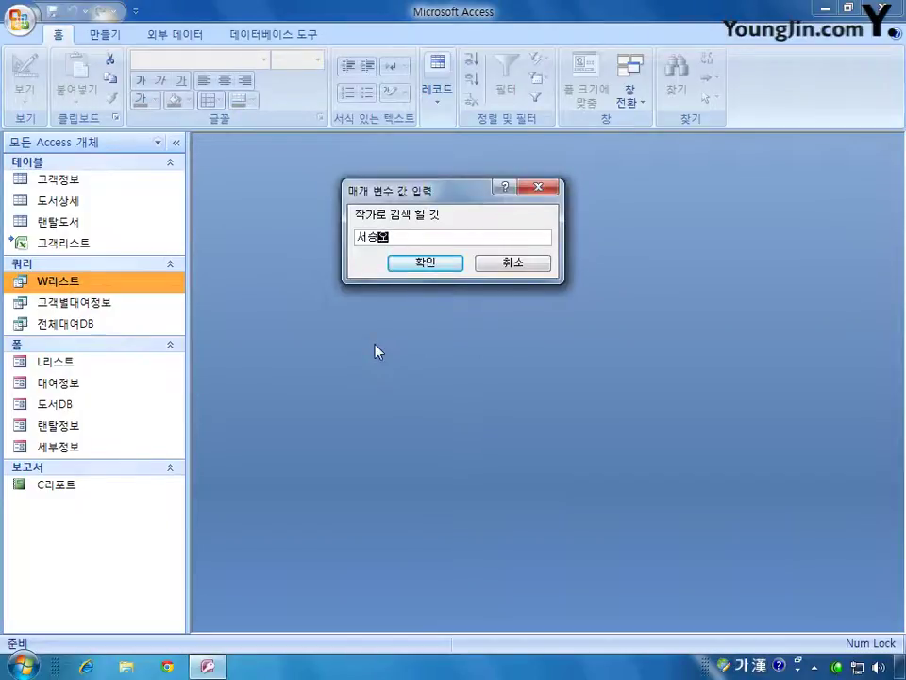
{"action": "key", "text": "Return"}
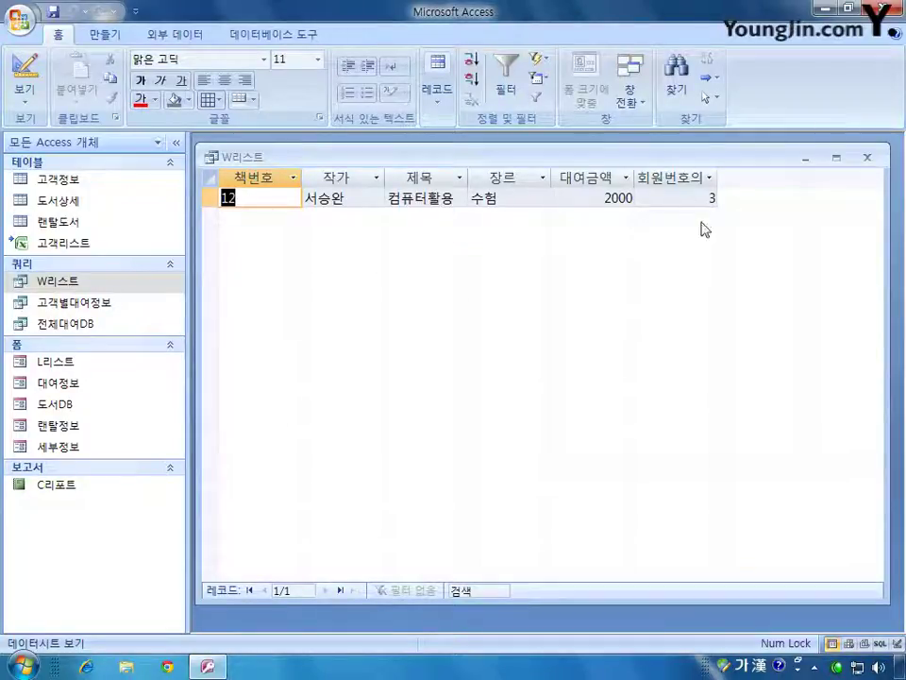
- In Design View, rename the 회원번호의개수 column to 대여횟수
{"action": "left_click", "coordinate": [25, 76]}
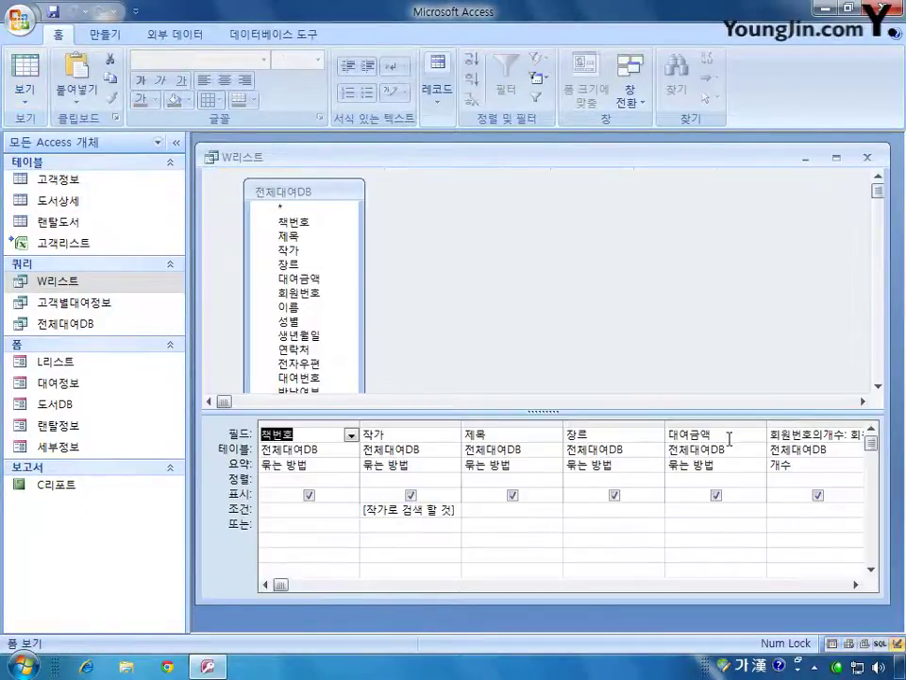
{"action": "left_click", "coordinate": [785, 432]}
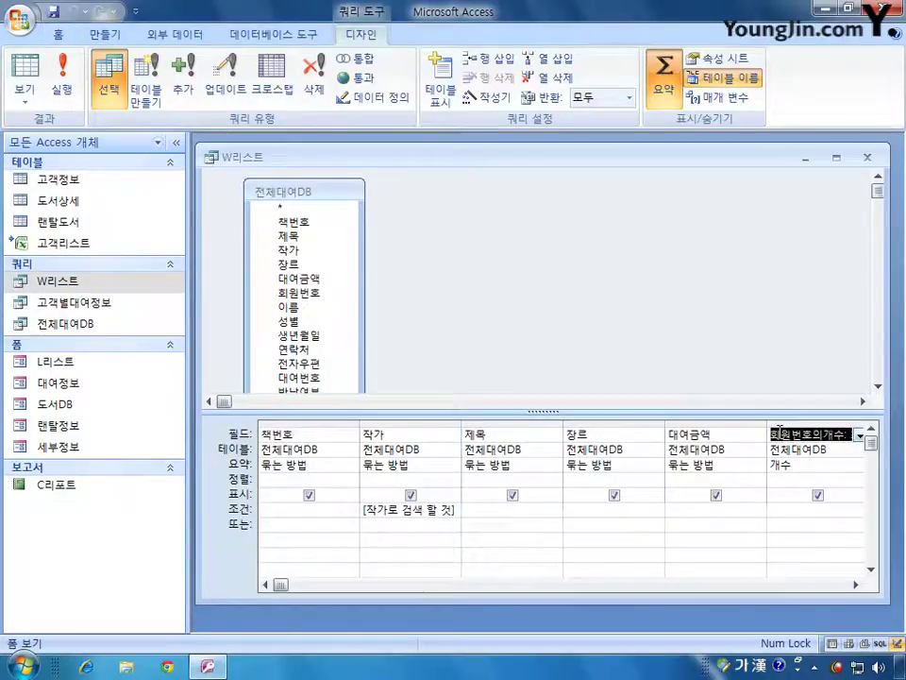
{"action": "left_click", "coordinate": [856, 585]}
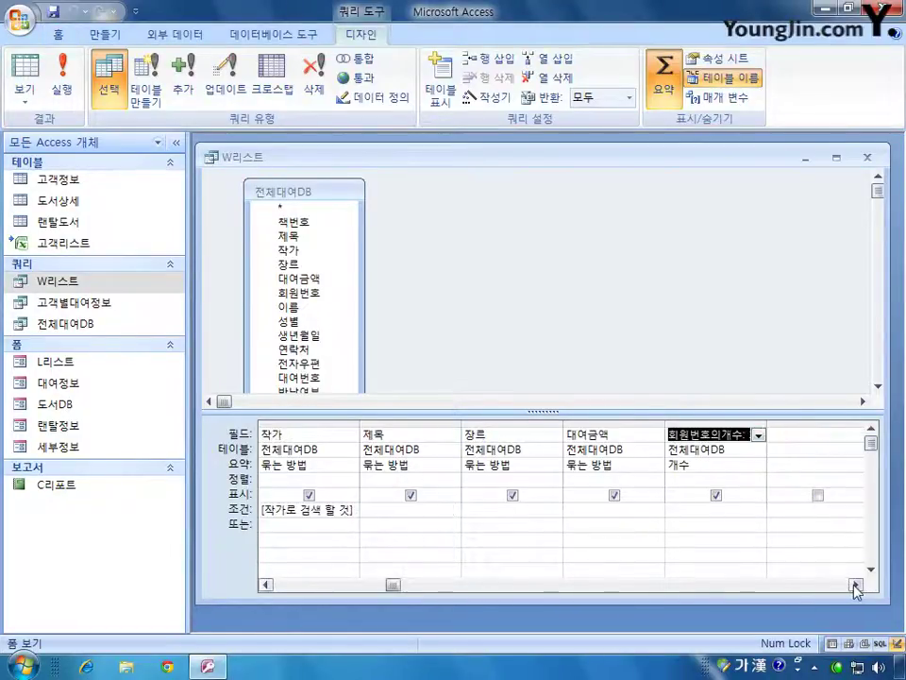
{"action": "left_click", "coordinate": [741, 449]}
{"action": "double_click", "coordinate": [767, 426]}
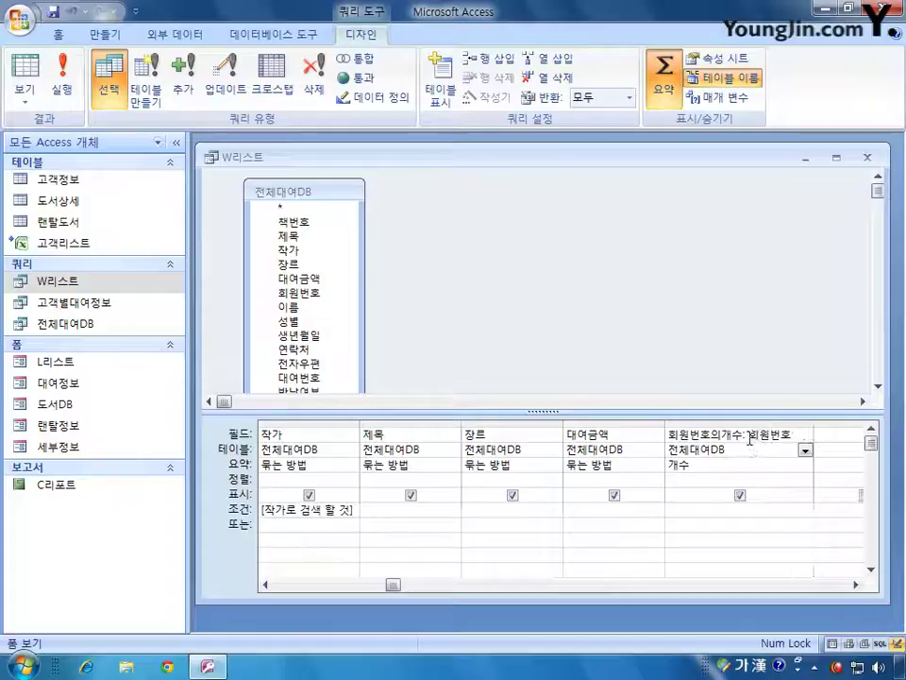
{"action": "left_click_drag", "start_coordinate": [745, 435], "coordinate": [648, 434]}
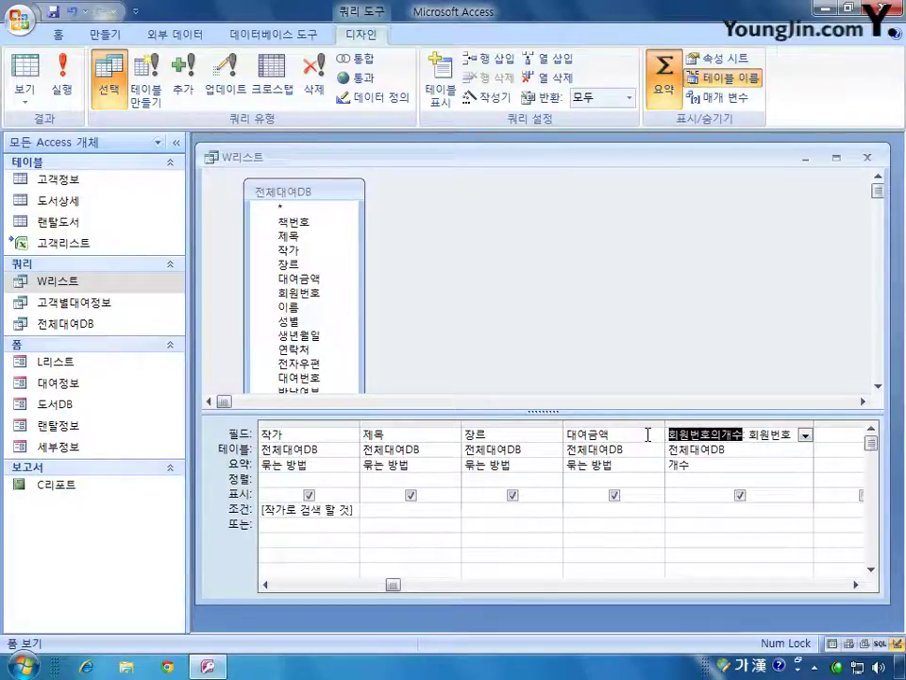
{"action": "type", "text": "대여회"}
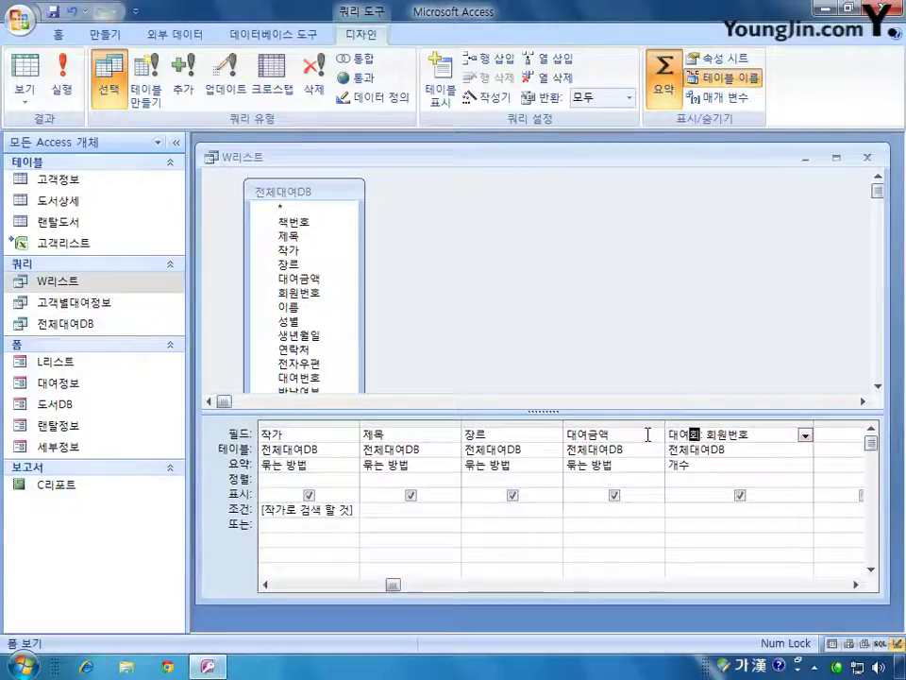
{"action": "type", "text": "ㅅ수"}
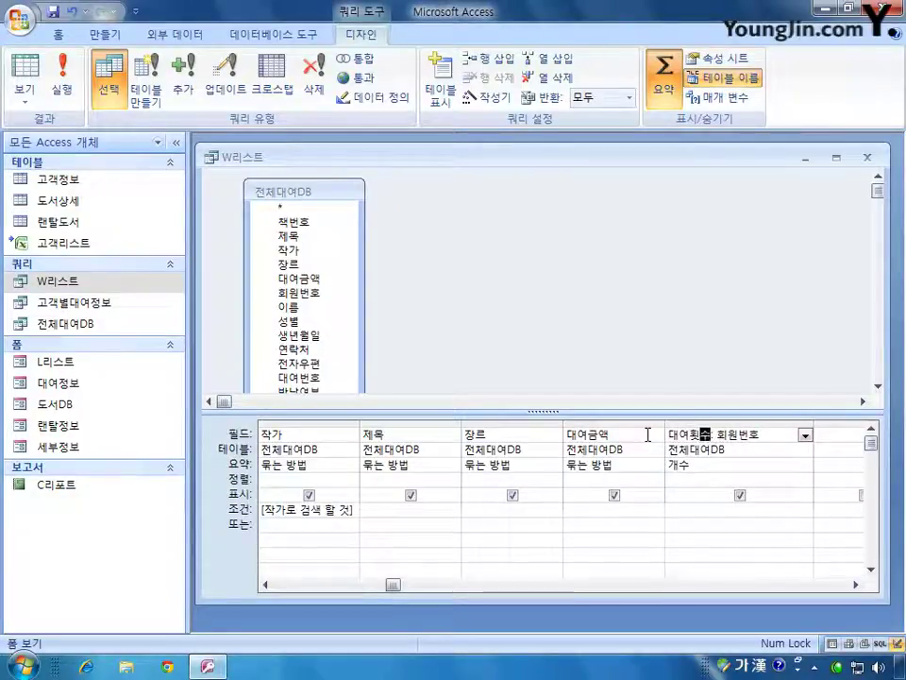
- Save the changes to W리스트 and run the query again
{"action": "left_click", "coordinate": [867, 157]}
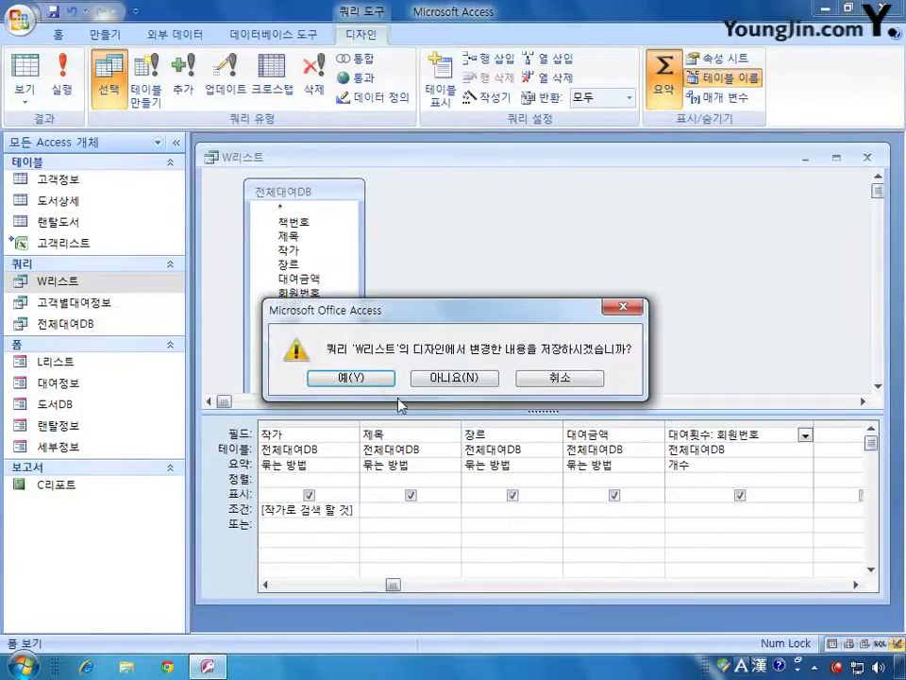
{"action": "left_click", "coordinate": [364, 380]}
{"action": "double_click", "coordinate": [91, 283]}
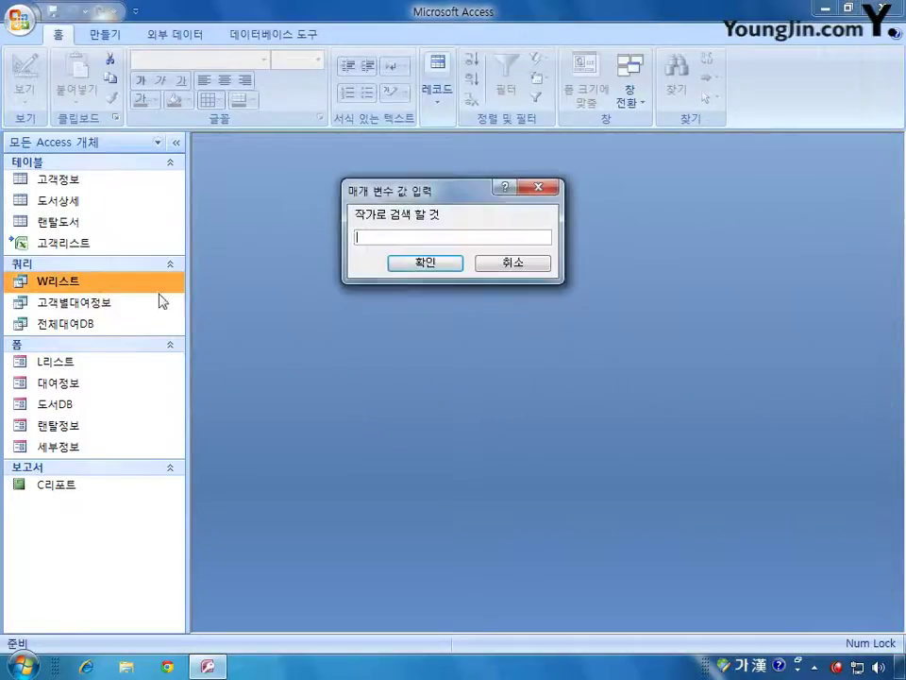
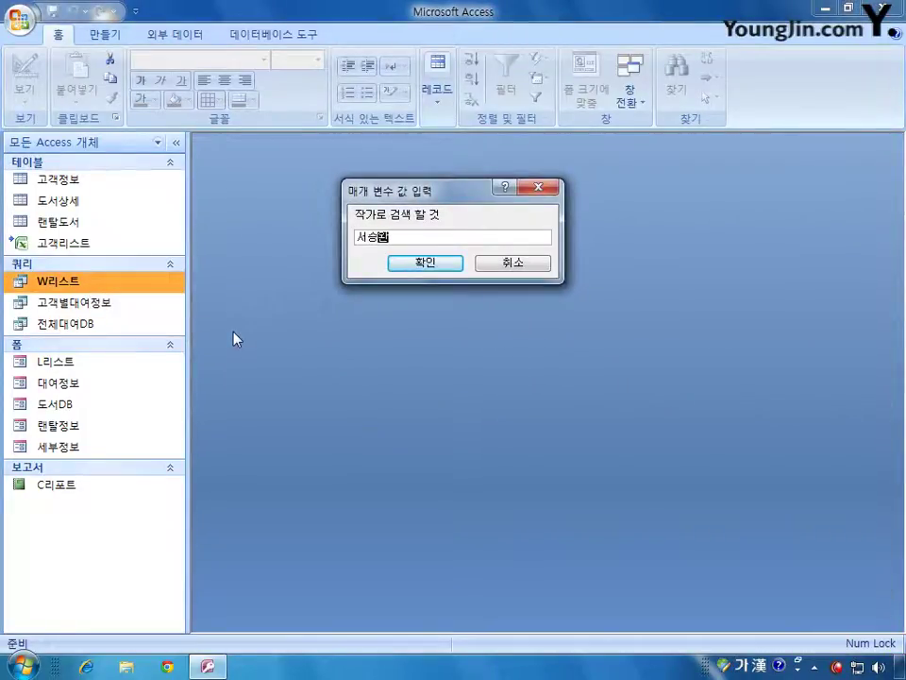
- Enter an author's name at the prompt, check the 대여횟수 column, and close the results
{"action": "key", "text": "Return"}
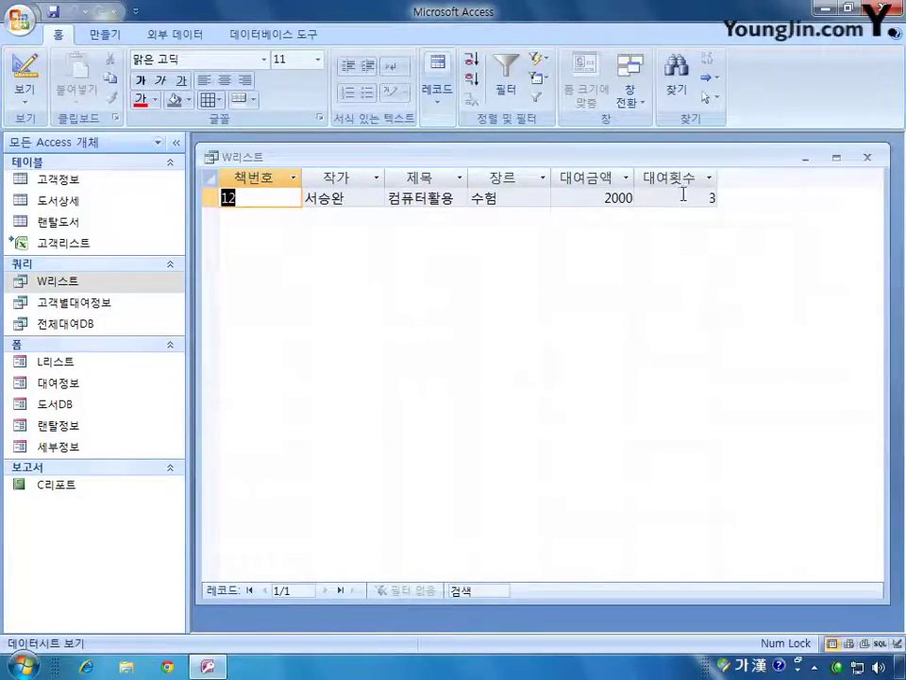
{"action": "left_click", "coordinate": [867, 157]}
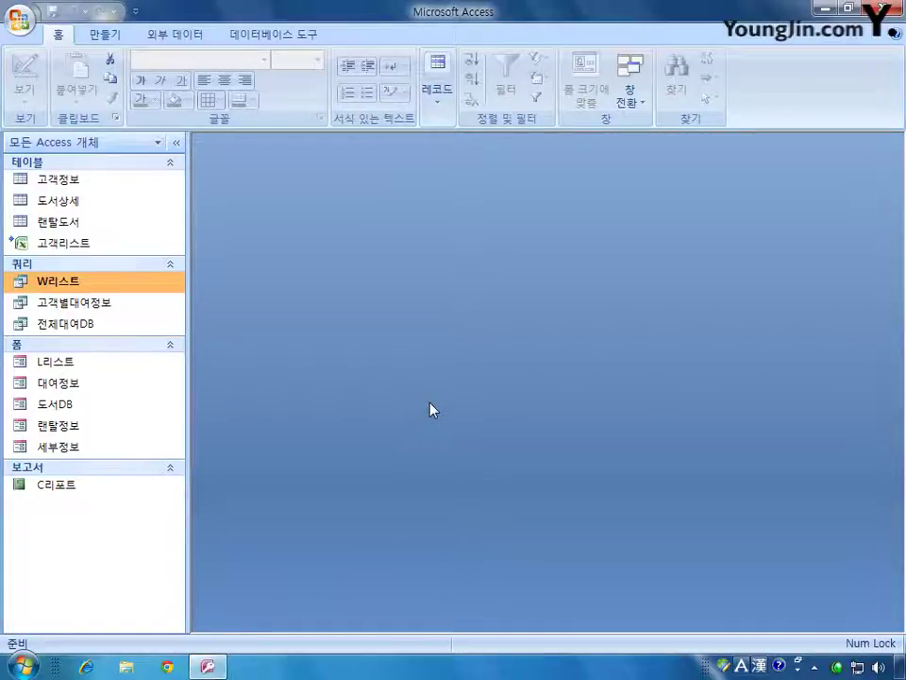
- Create a new query design using the 전체대여DB query as its source
{"action": "left_click", "coordinate": [104, 34]}
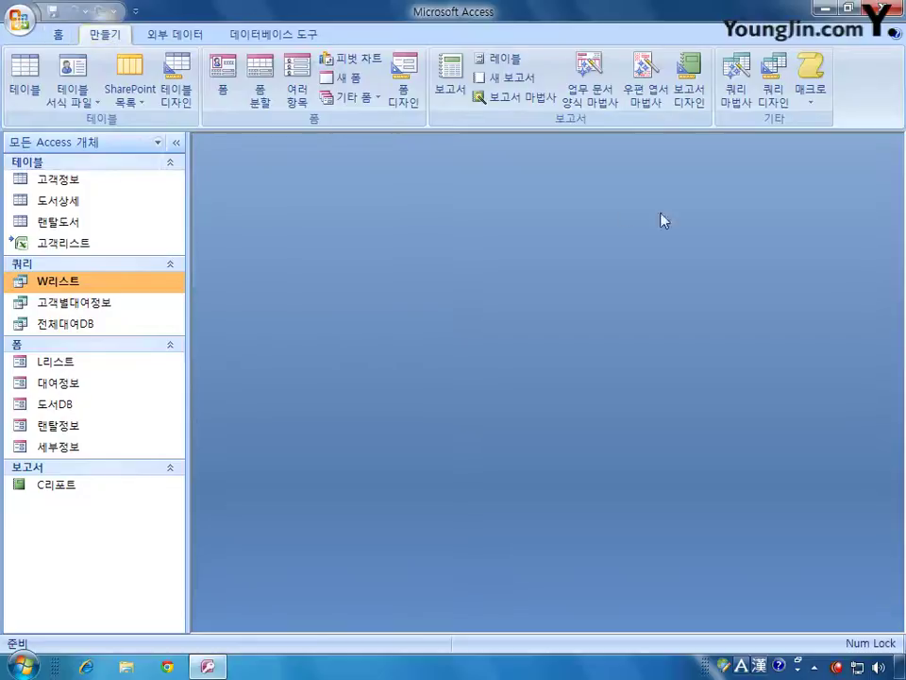
{"action": "left_click", "coordinate": [775, 76]}
{"action": "left_click_drag", "start_coordinate": [457, 382], "coordinate": [501, 295]}
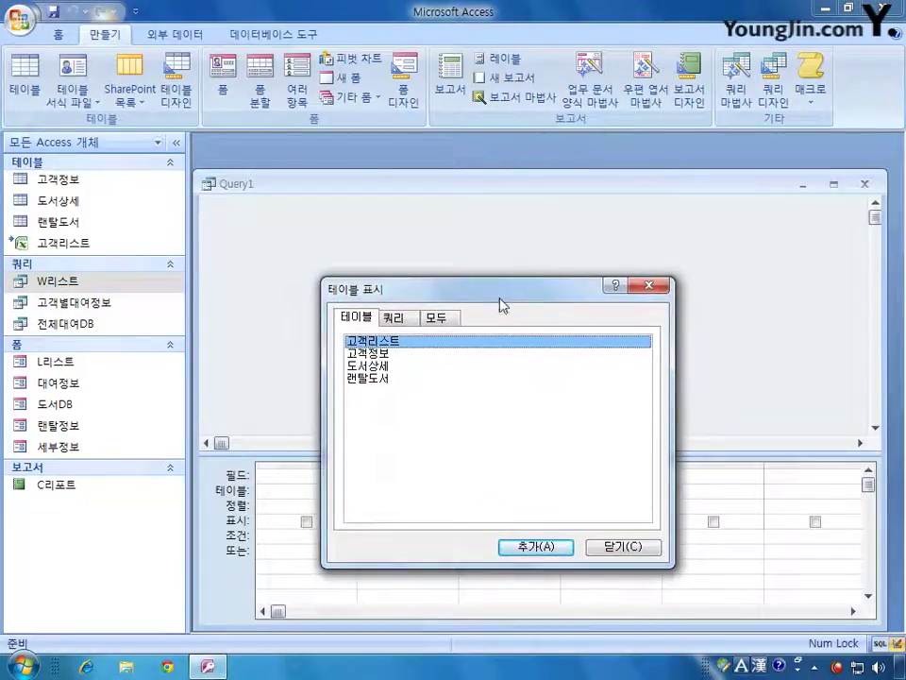
{"action": "left_click", "coordinate": [393, 317]}
{"action": "double_click", "coordinate": [390, 355]}
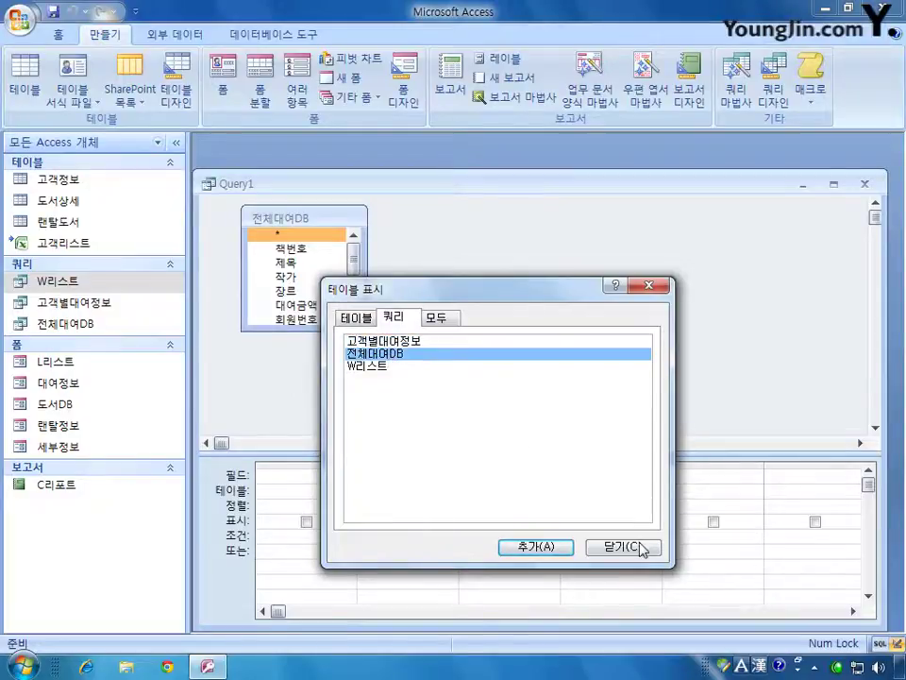
{"action": "left_click", "coordinate": [639, 546]}
{"action": "left_click_drag", "start_coordinate": [330, 328], "coordinate": [330, 430]}
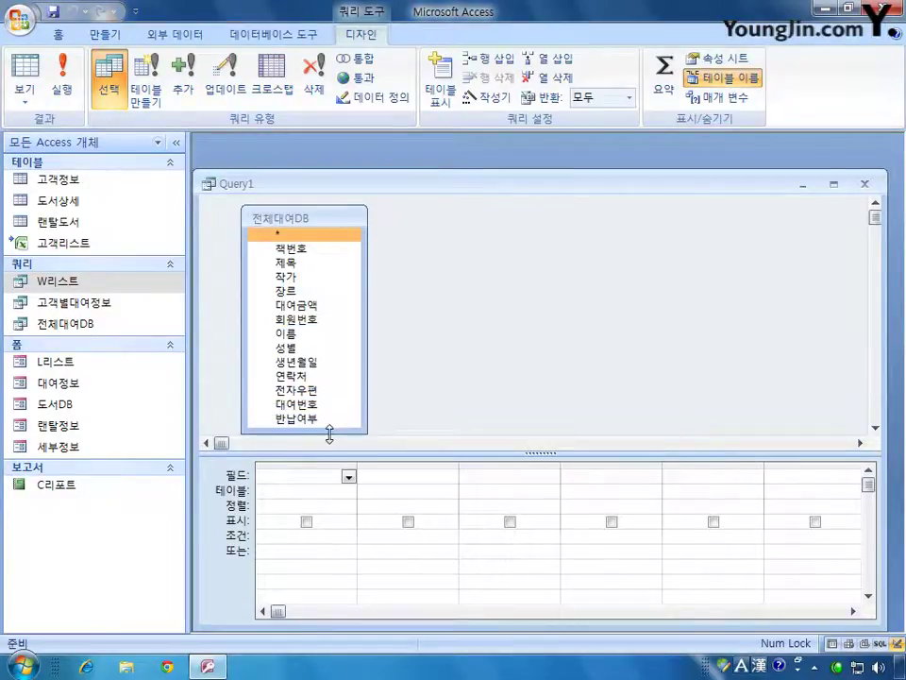
- Change the query type to 크로스탭 쿼리 (crosstab)
{"action": "right_click", "coordinate": [457, 264]}
{"action": "mouse_move", "coordinate": [538, 396]}
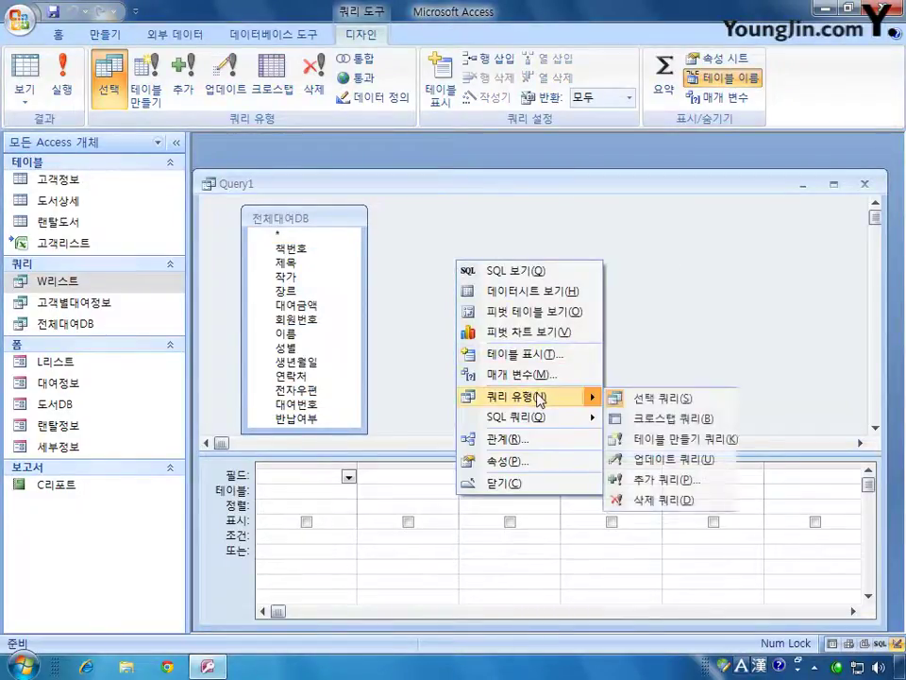
{"action": "left_click", "coordinate": [666, 420]}
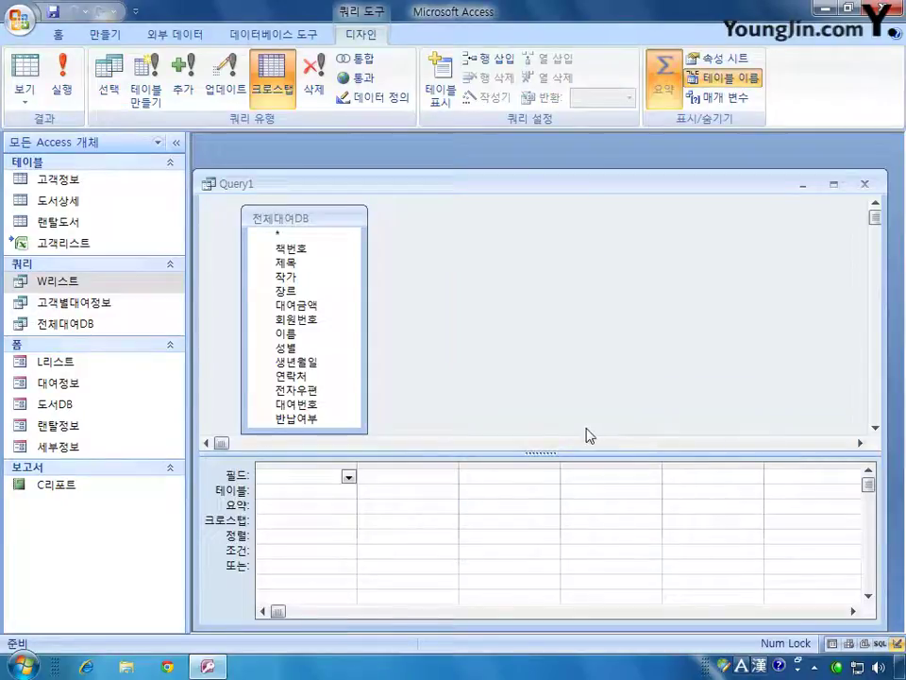